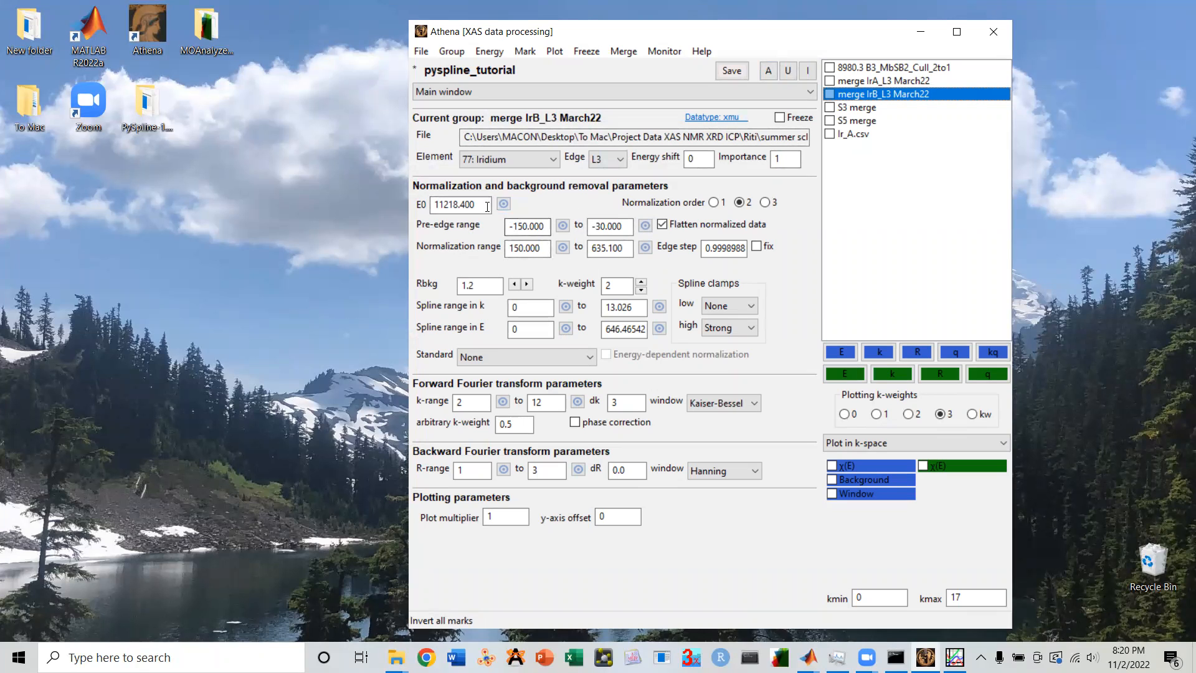
Step: Check the E0, energy shift and Calibrate data settings of merge IrB_L3 March22, and return to the main window
{"action": "left_click_drag", "start_coordinate": [487, 207], "coordinate": [424, 205]}
{"action": "left_click_drag", "start_coordinate": [707, 159], "coordinate": [680, 159]}
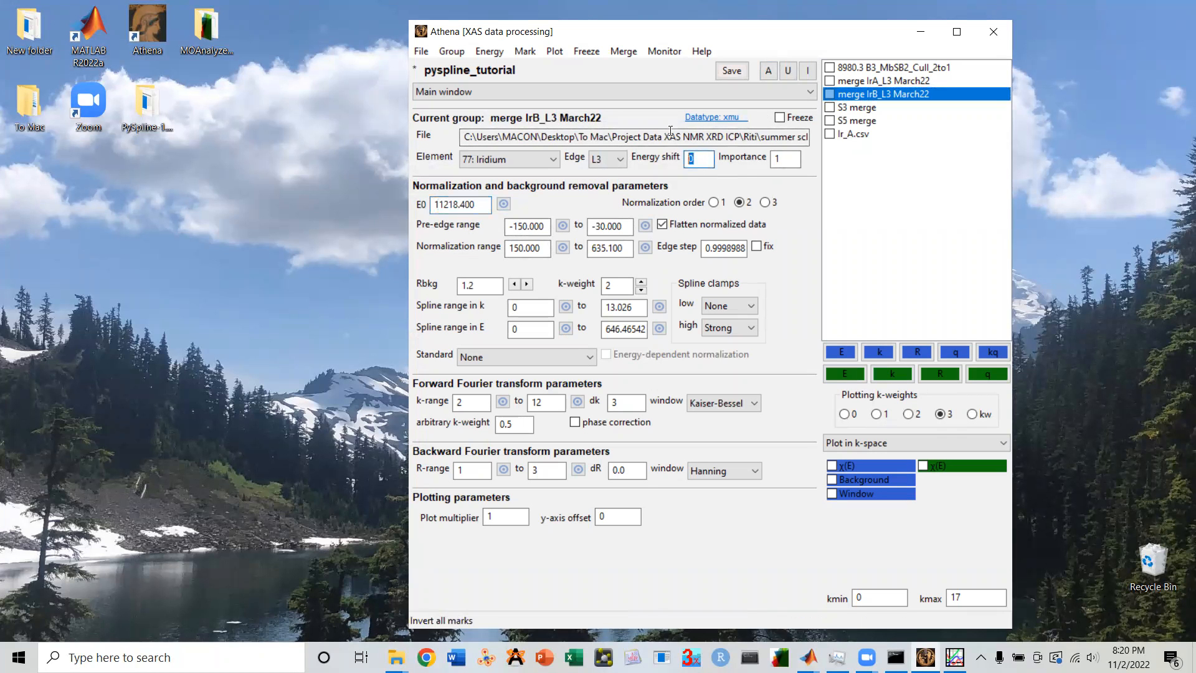
{"action": "left_click", "coordinate": [654, 92]}
{"action": "left_click", "coordinate": [651, 114]}
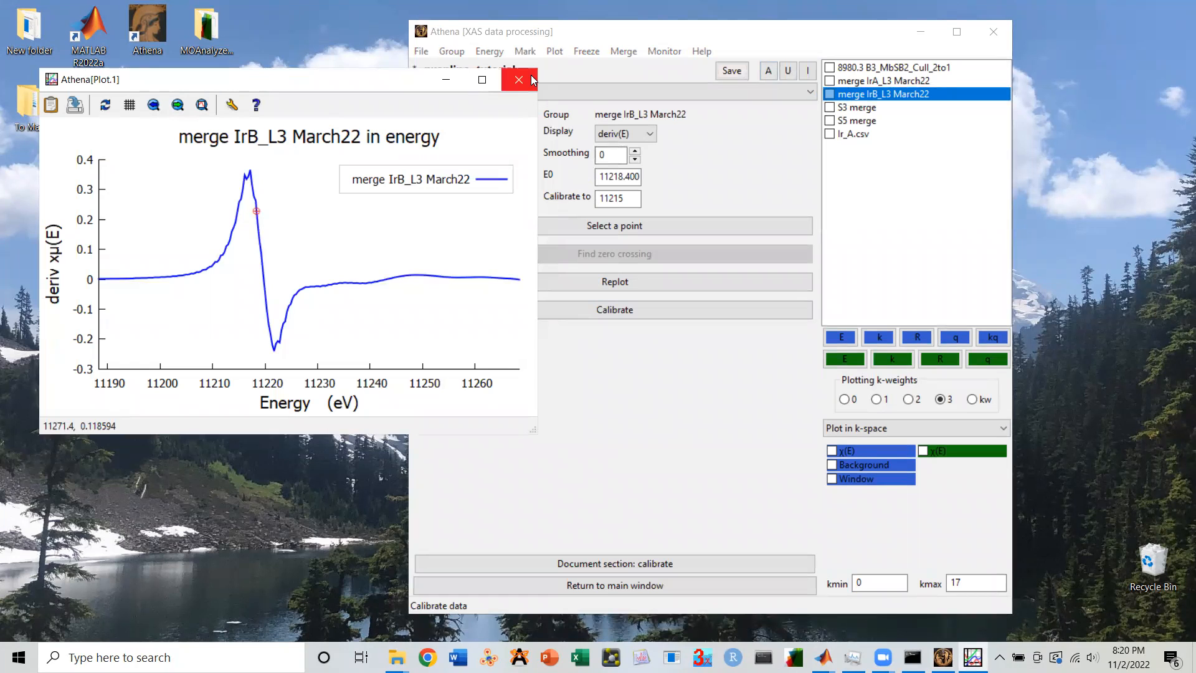
{"action": "left_click", "coordinate": [517, 81]}
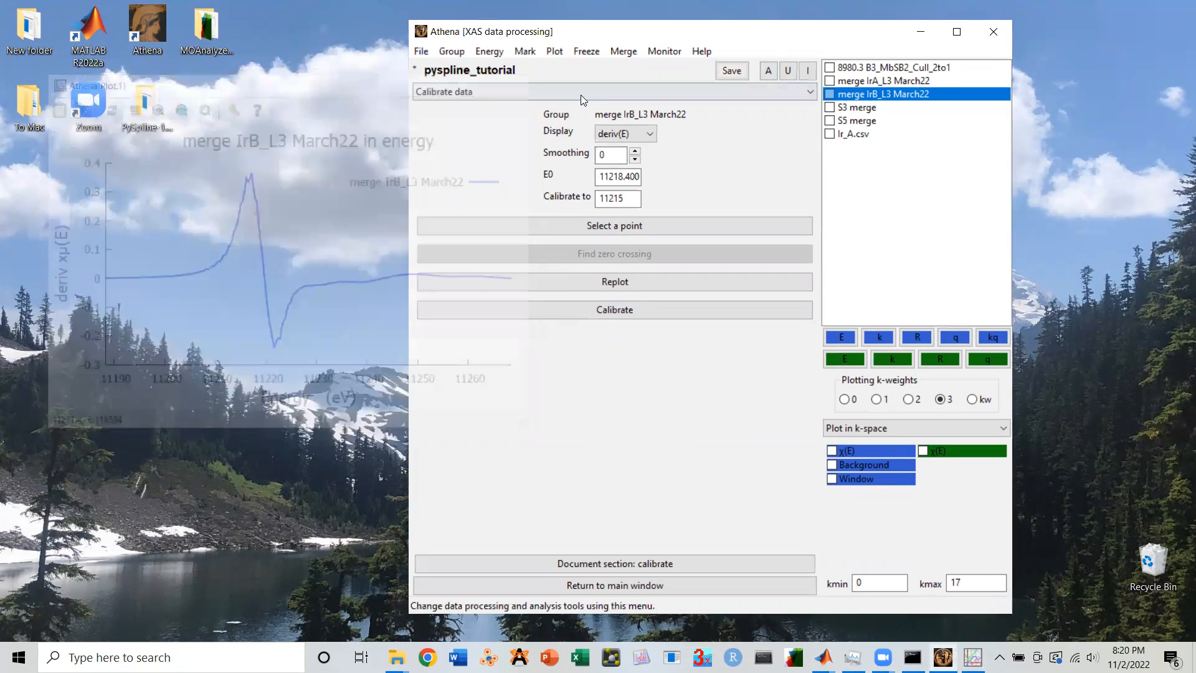
{"action": "left_click", "coordinate": [581, 94]}
{"action": "left_click", "coordinate": [559, 109]}
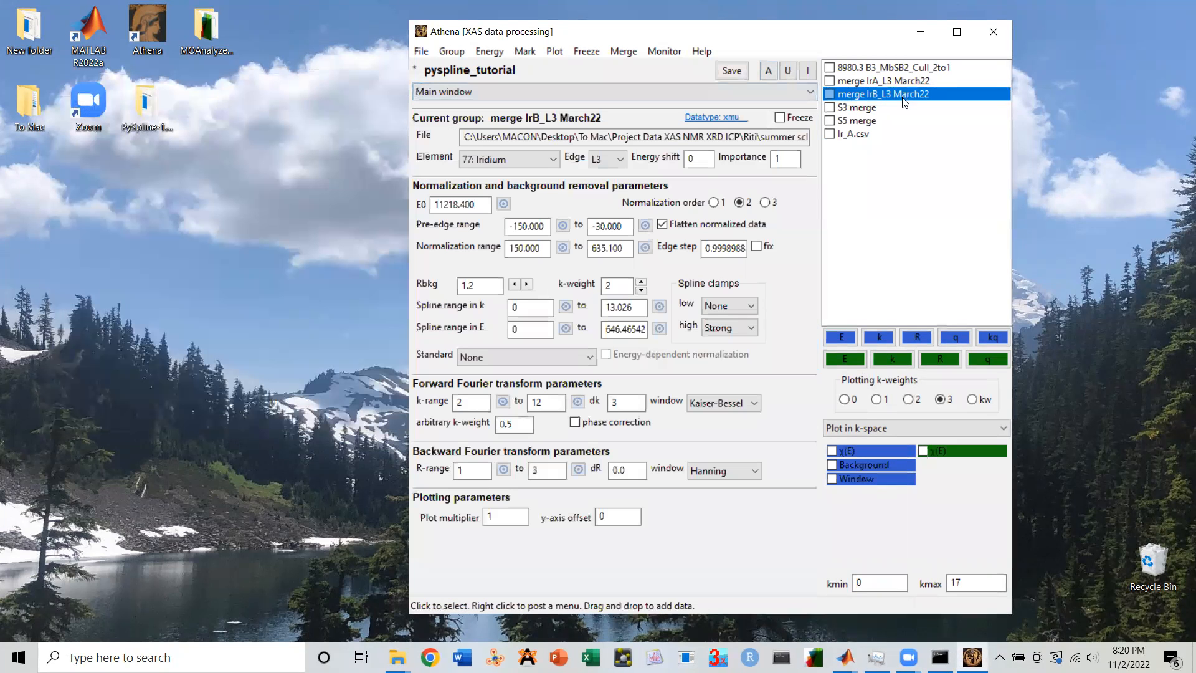
Step: Plot merge IrB_L3 March22 in energy, inspect the background beyond the edge, and view its k-space plot
{"action": "left_click", "coordinate": [841, 337]}
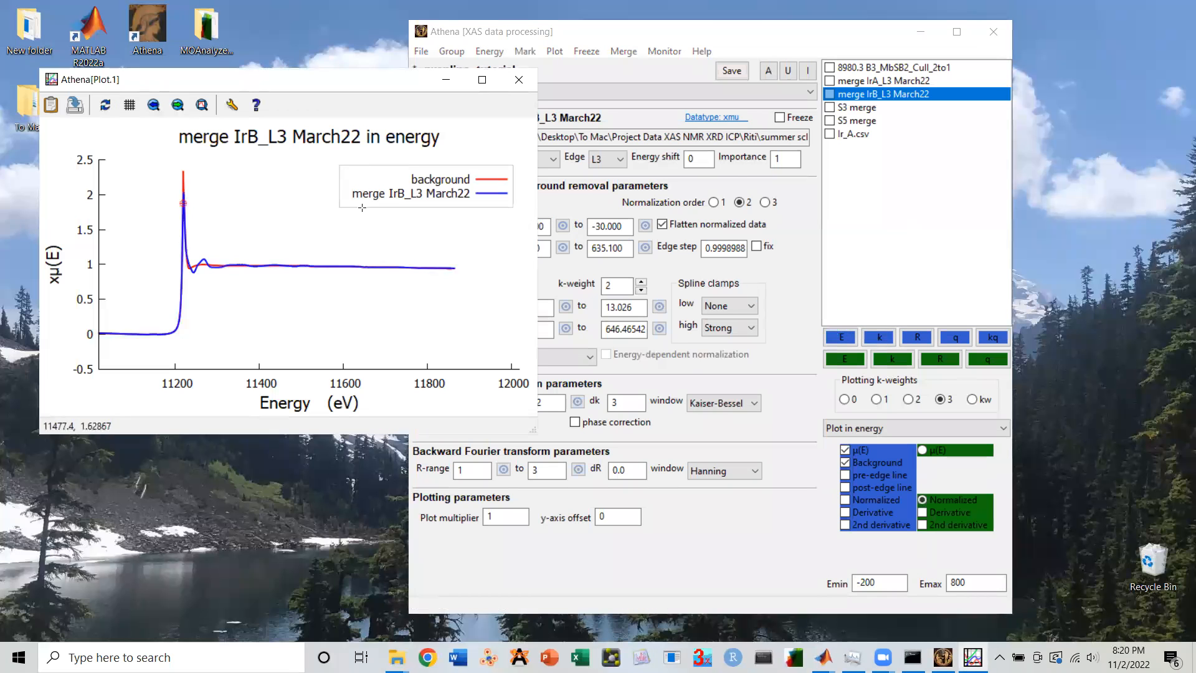
{"action": "left_click_drag", "start_coordinate": [214, 255], "coordinate": [467, 283]}
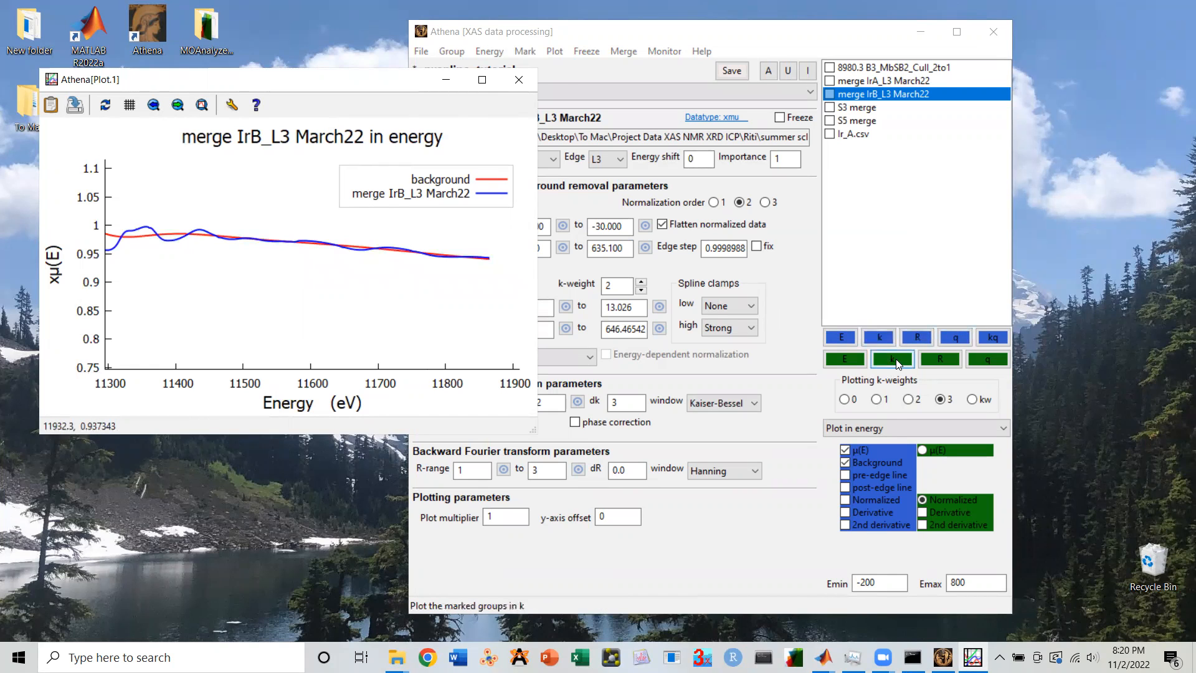
{"action": "left_click", "coordinate": [877, 340]}
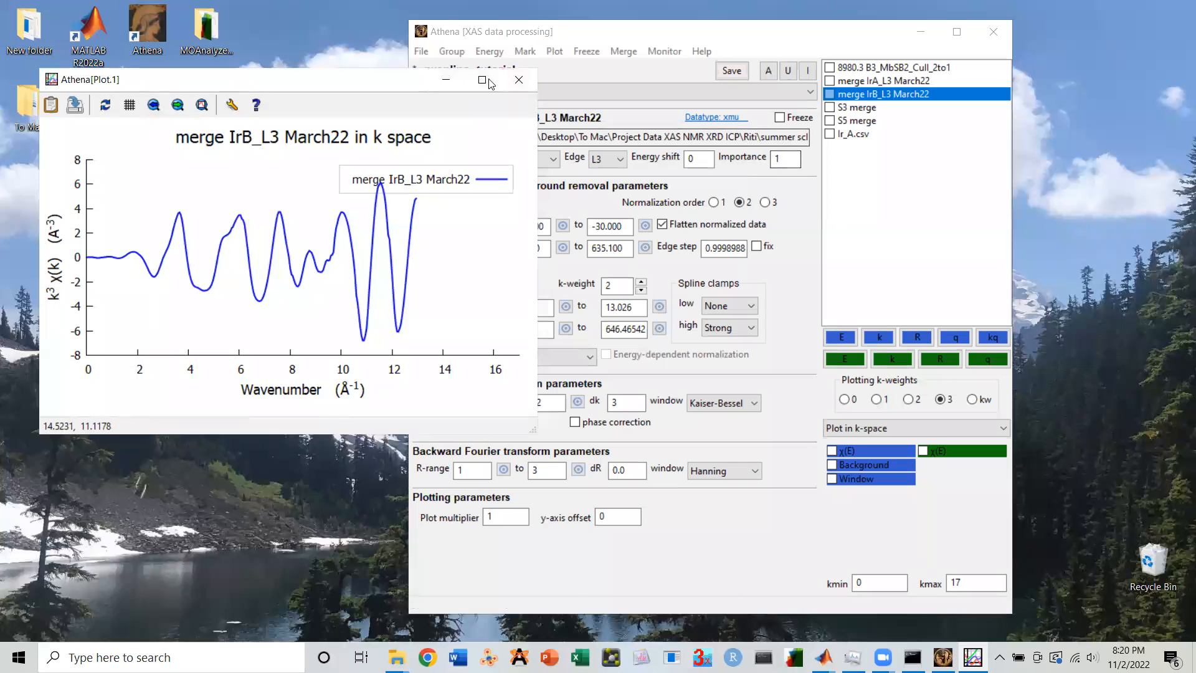
{"action": "left_click", "coordinate": [446, 80]}
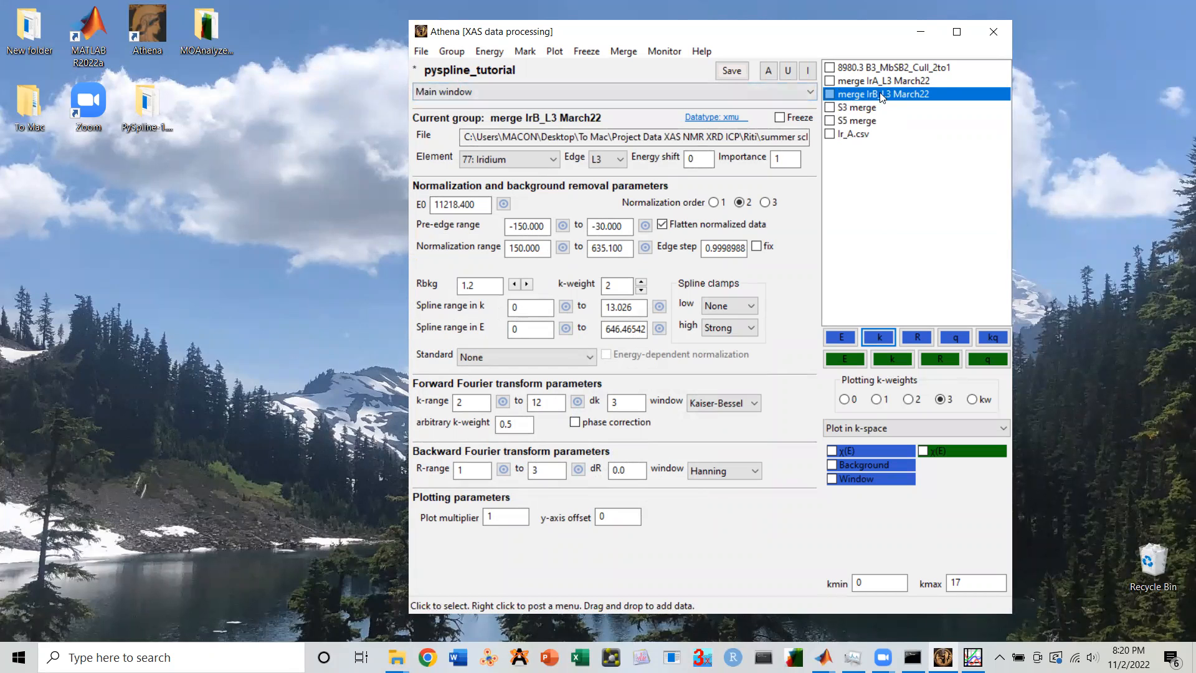
Step: Mark merge IrB_L3 March22 and save the current group's norm(E) data as merge_IrB_L3_March22.dat in the Pyspline folder
{"action": "left_click", "coordinate": [830, 94]}
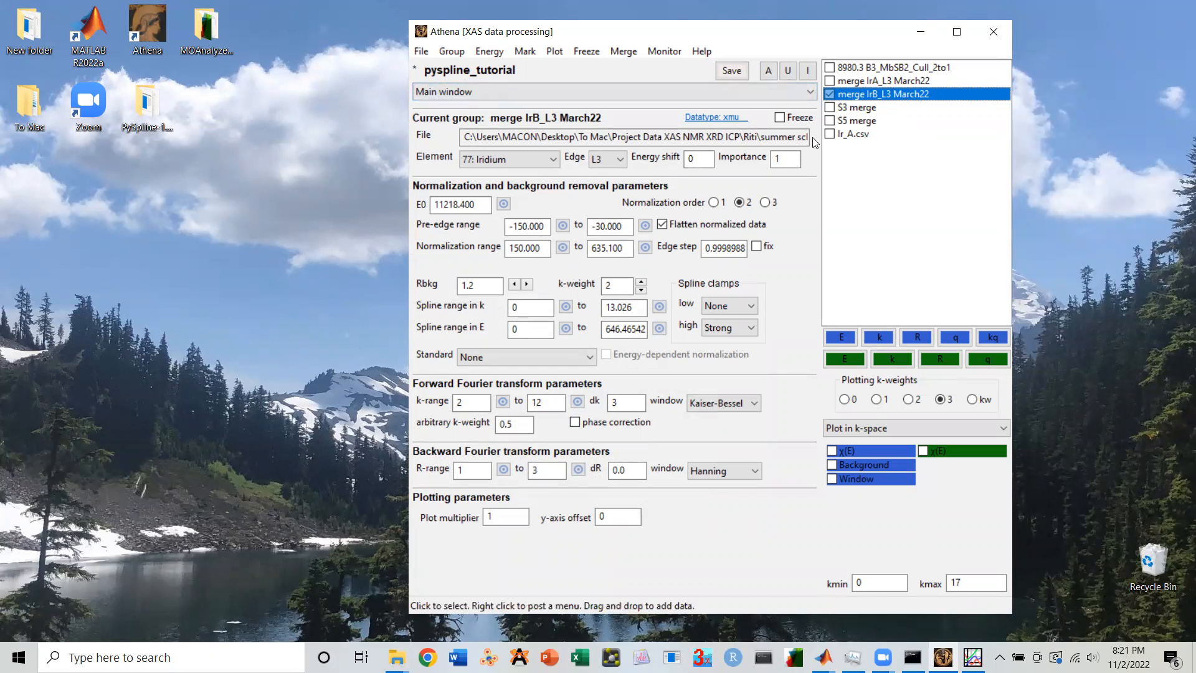
{"action": "left_click", "coordinate": [452, 51]}
{"action": "mouse_move", "coordinate": [422, 53]}
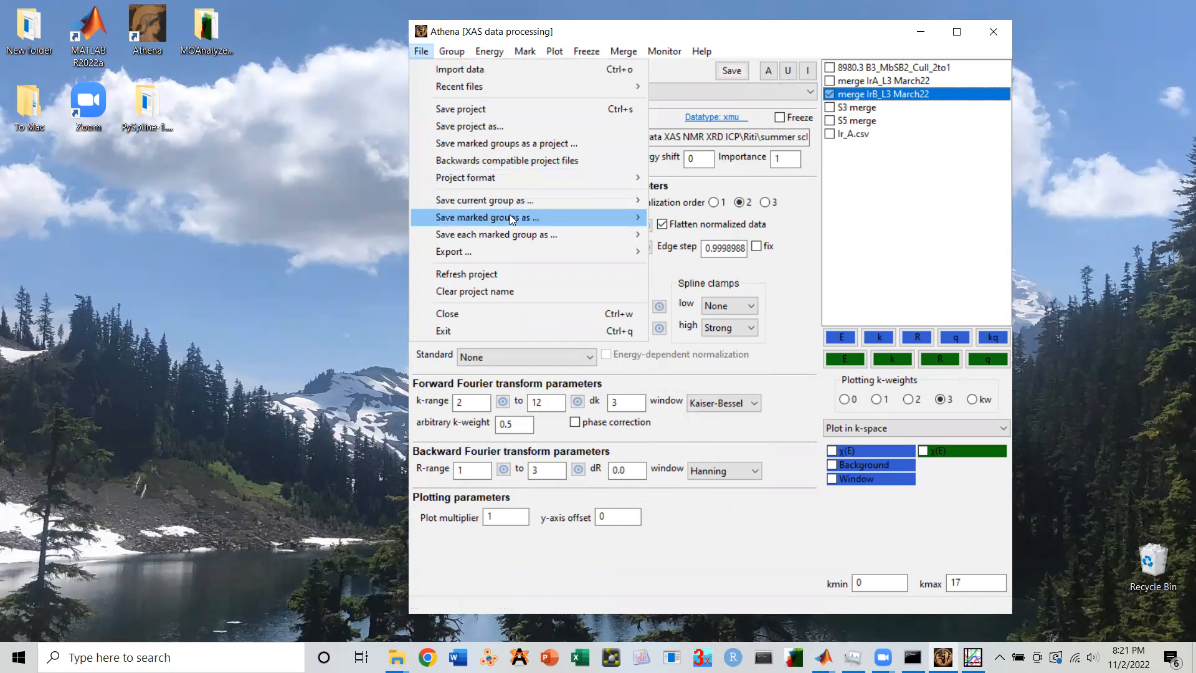
{"action": "mouse_move", "coordinate": [596, 202]}
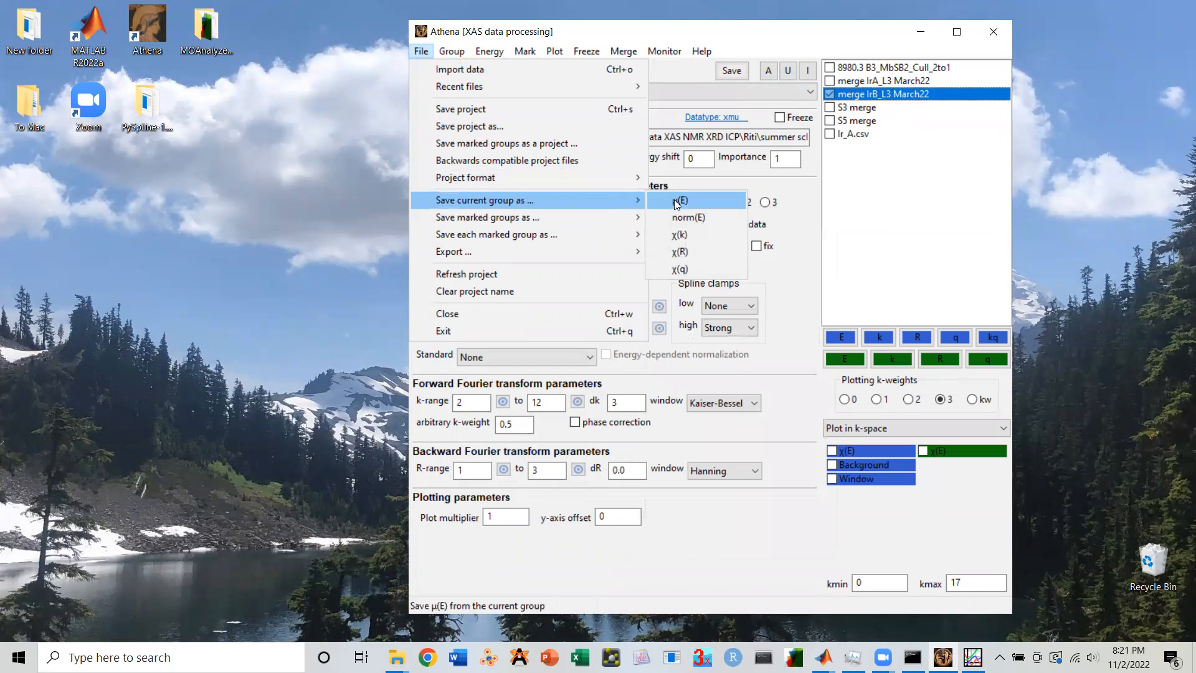
{"action": "left_click", "coordinate": [685, 218]}
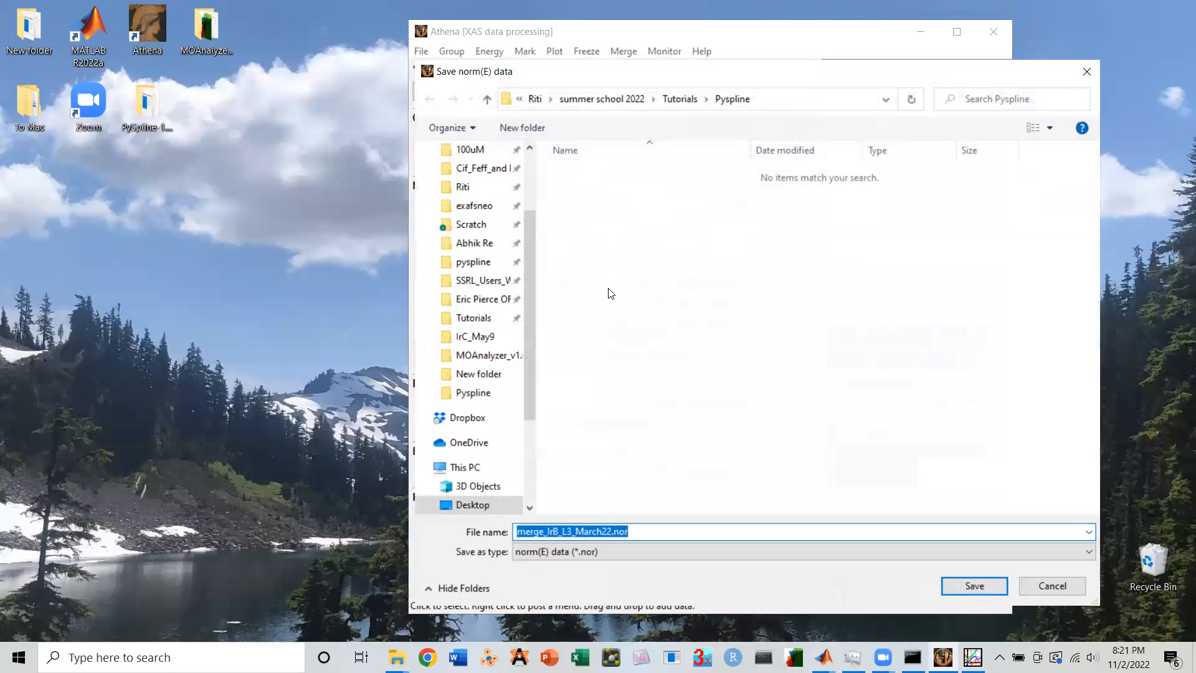
{"action": "left_click", "coordinate": [649, 533]}
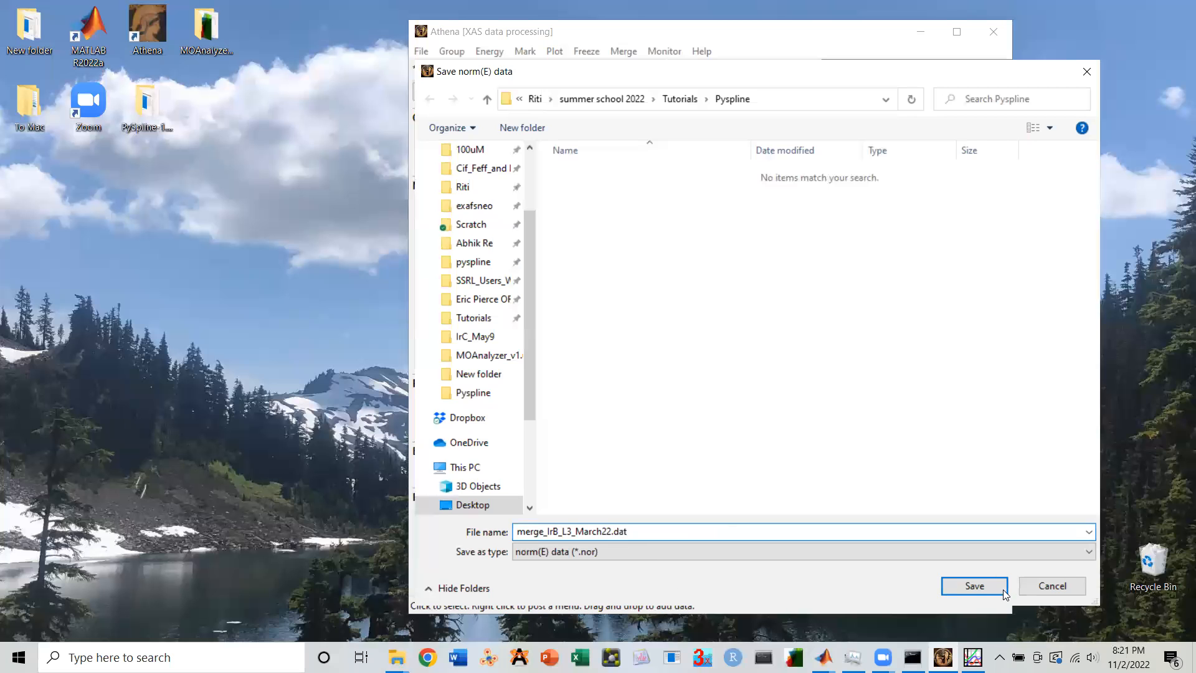
{"action": "left_click", "coordinate": [957, 588]}
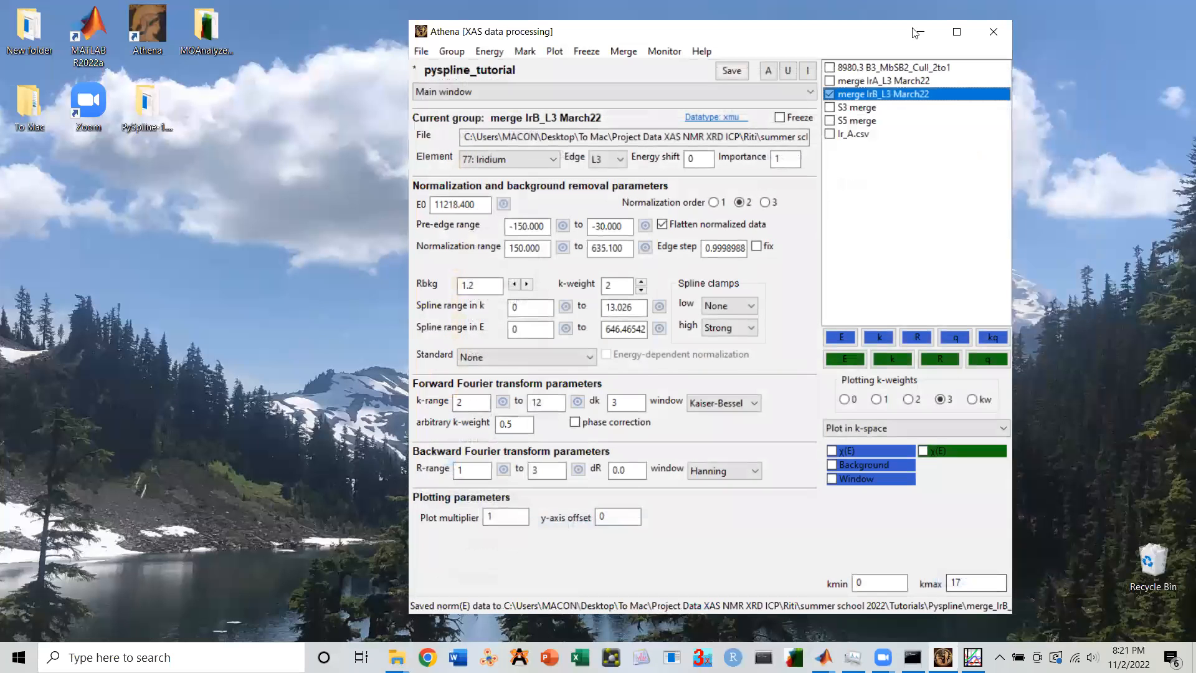
Step: Switch to Excel and open merge_IrB_L3_March22.dat from the Tutorials\Pyspline folder, showing all file types sorted by date modified
{"action": "left_click", "coordinate": [919, 32]}
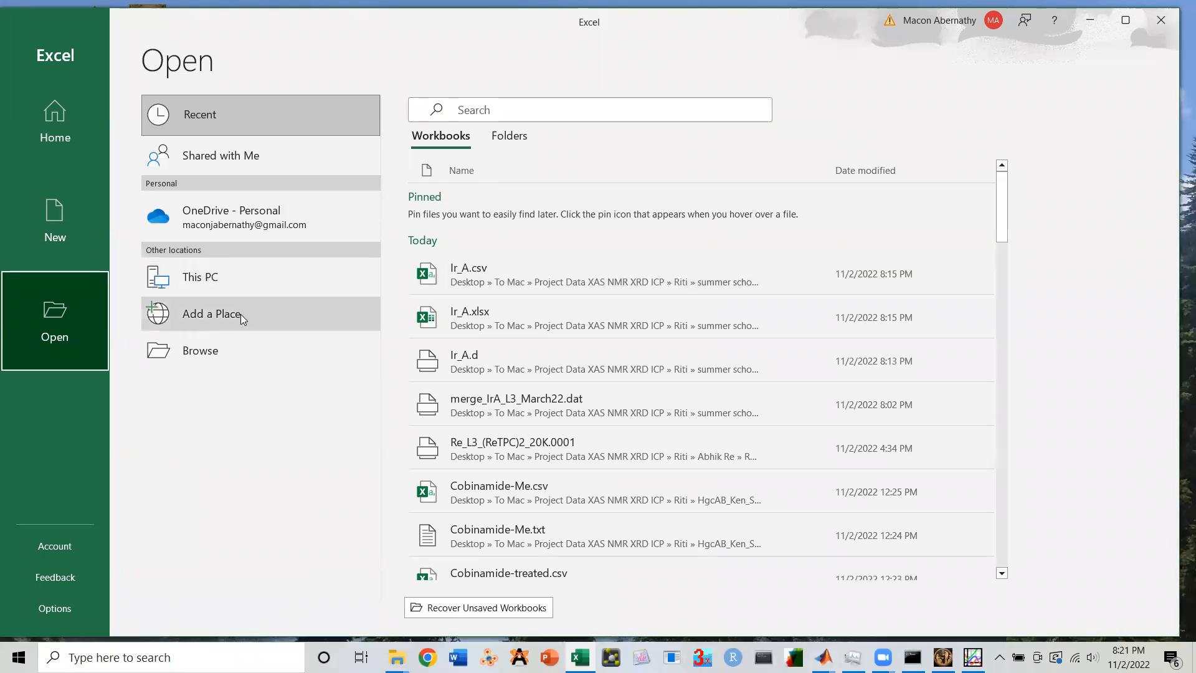
{"action": "left_click", "coordinate": [215, 356]}
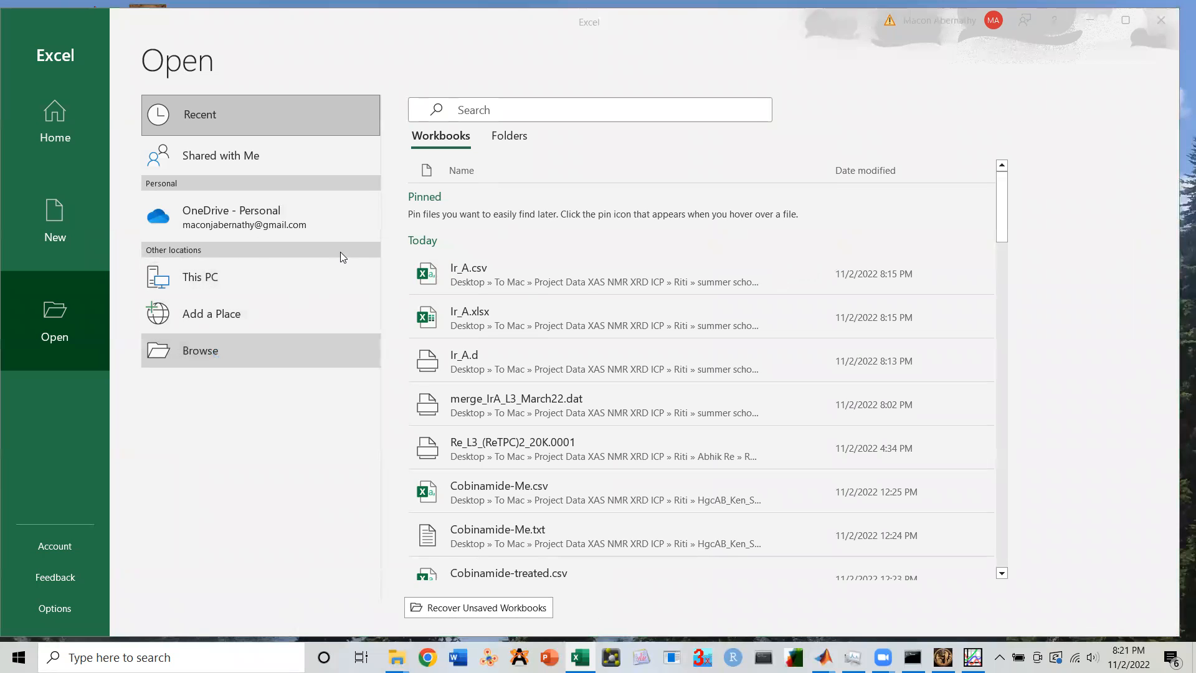
{"action": "left_click", "coordinate": [64, 191]}
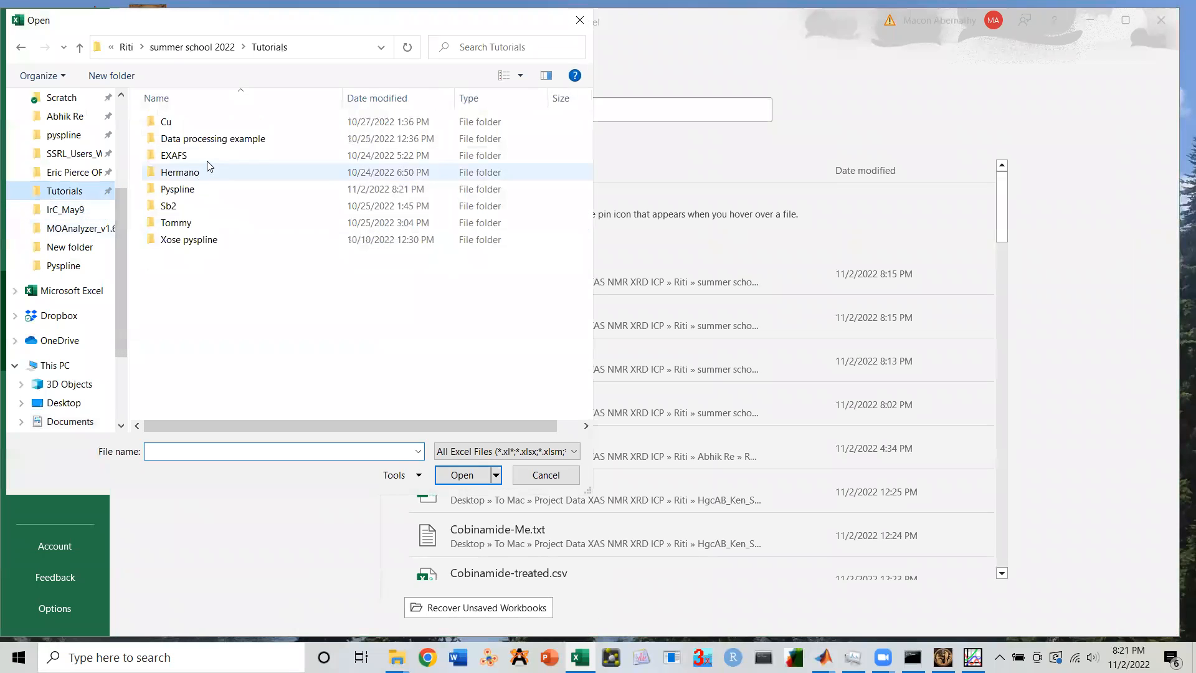
{"action": "double_click", "coordinate": [209, 197]}
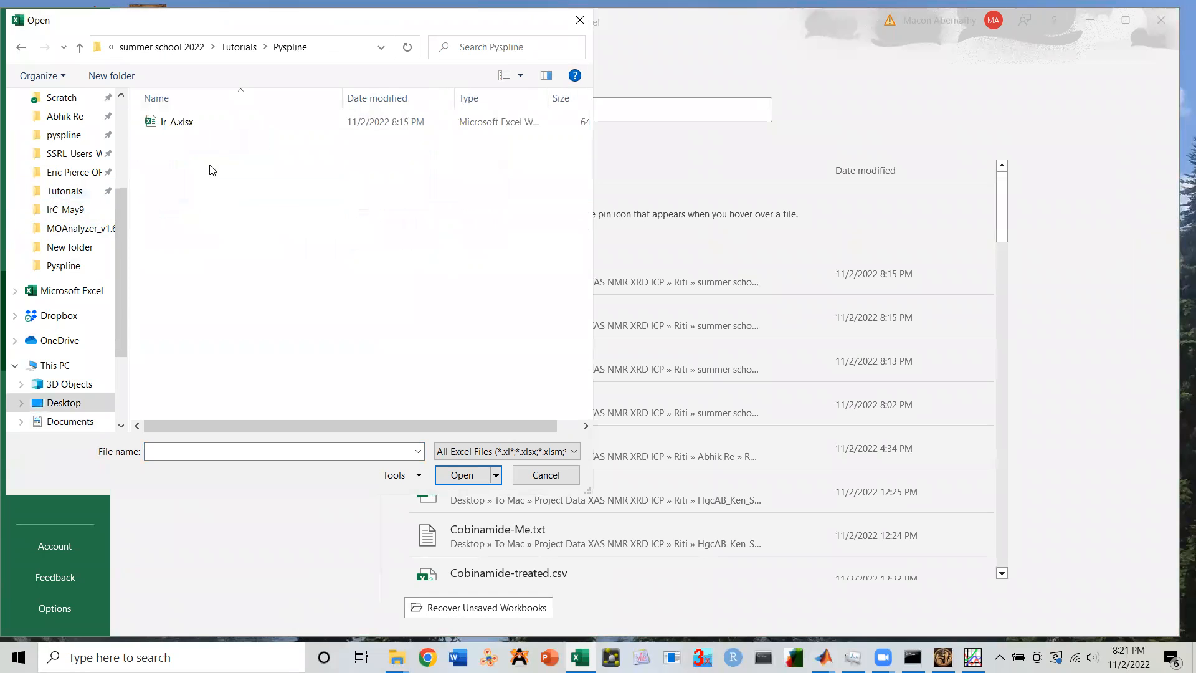
{"action": "left_click", "coordinate": [525, 451]}
{"action": "left_click", "coordinate": [483, 188]}
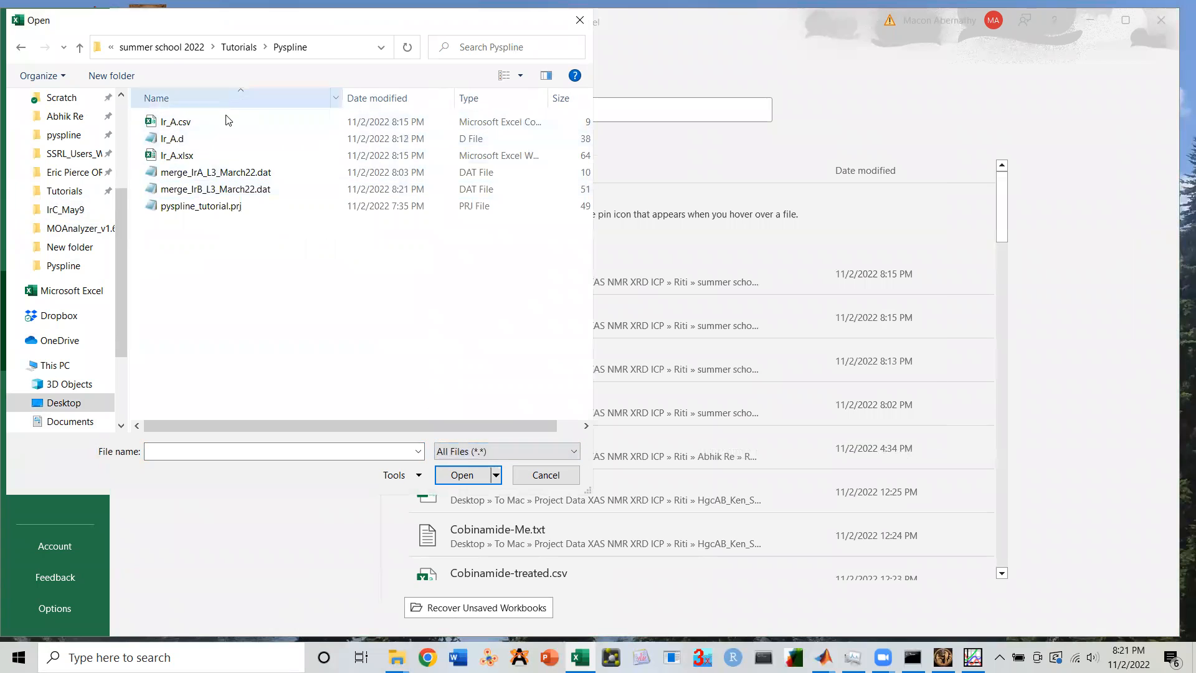
{"action": "left_click", "coordinate": [408, 97]}
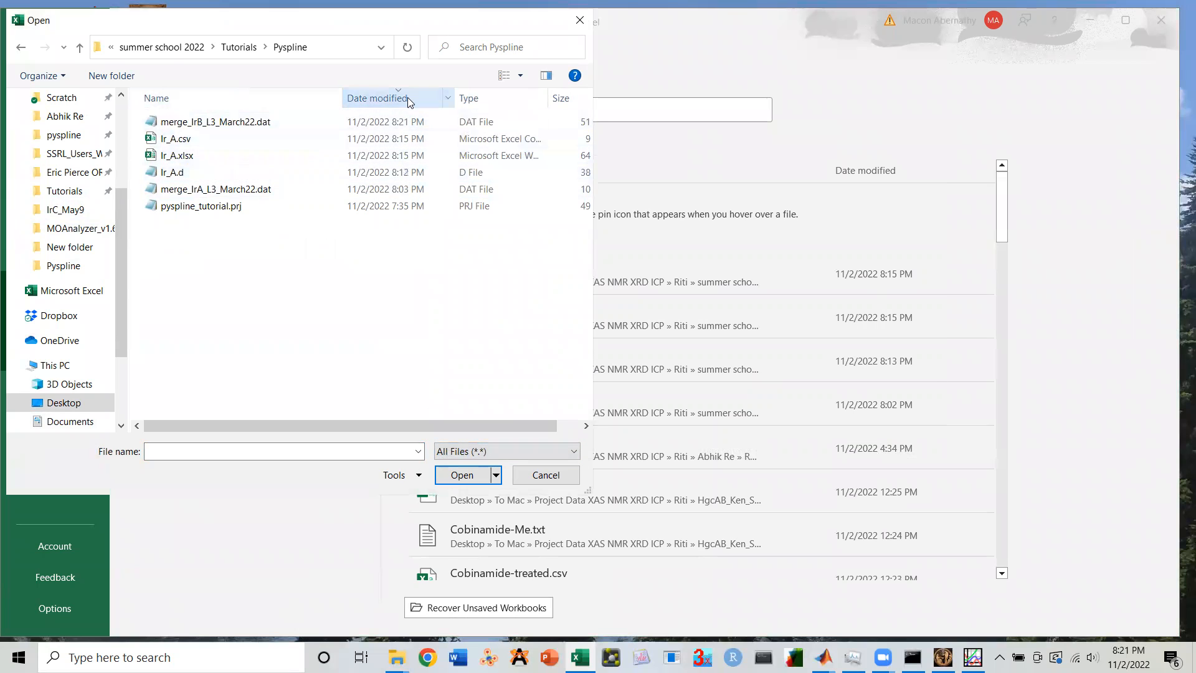
{"action": "left_click", "coordinate": [243, 121]}
{"action": "double_click", "coordinate": [243, 122]}
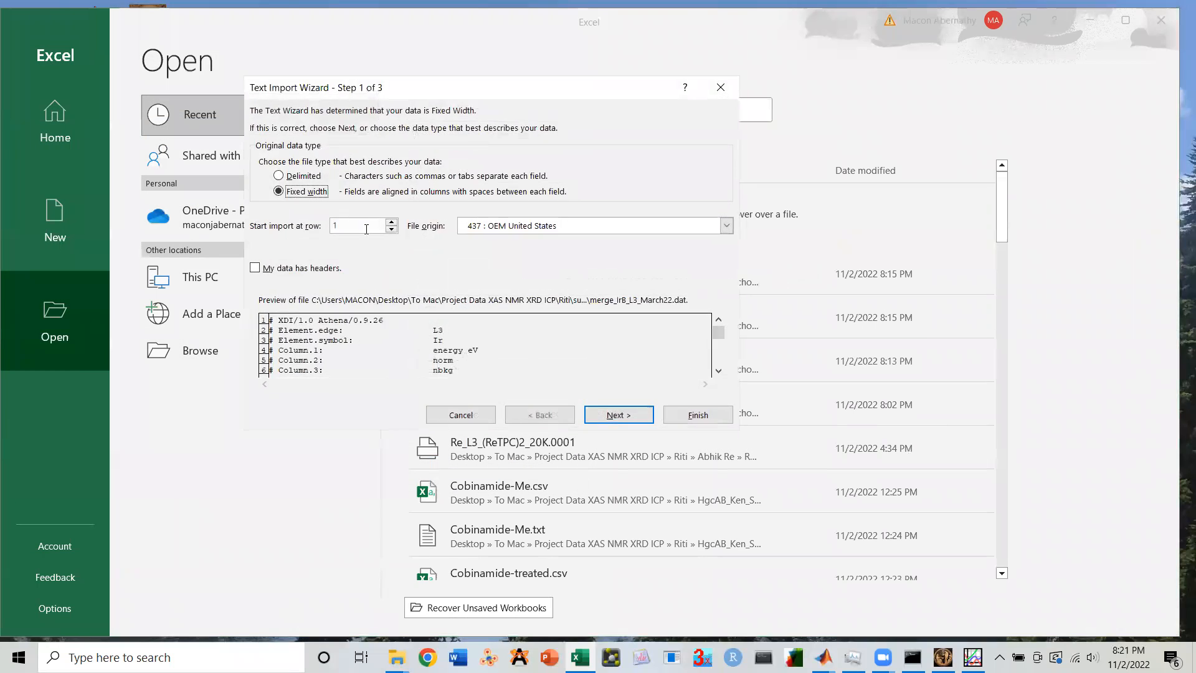
Step: Import the text file as delimited data with tab and space as the delimiters, keeping the General column format
{"action": "left_click", "coordinate": [619, 413]}
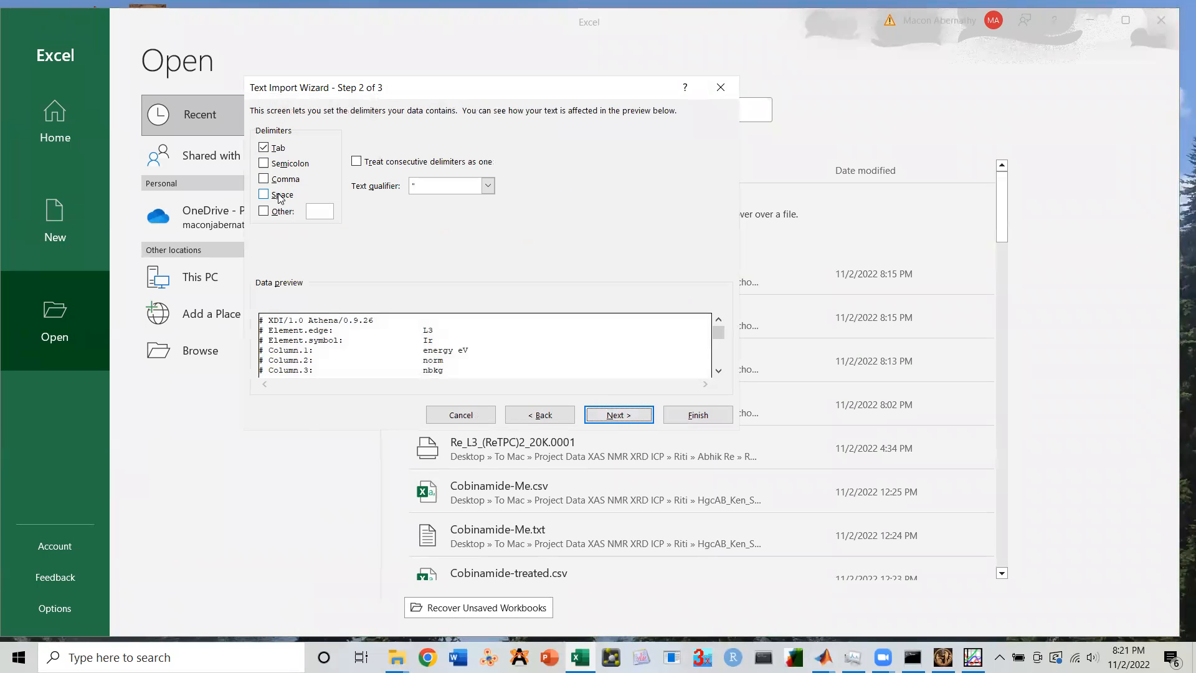
{"action": "left_click", "coordinate": [279, 197]}
{"action": "left_click", "coordinate": [620, 414]}
{"action": "left_click", "coordinate": [695, 414]}
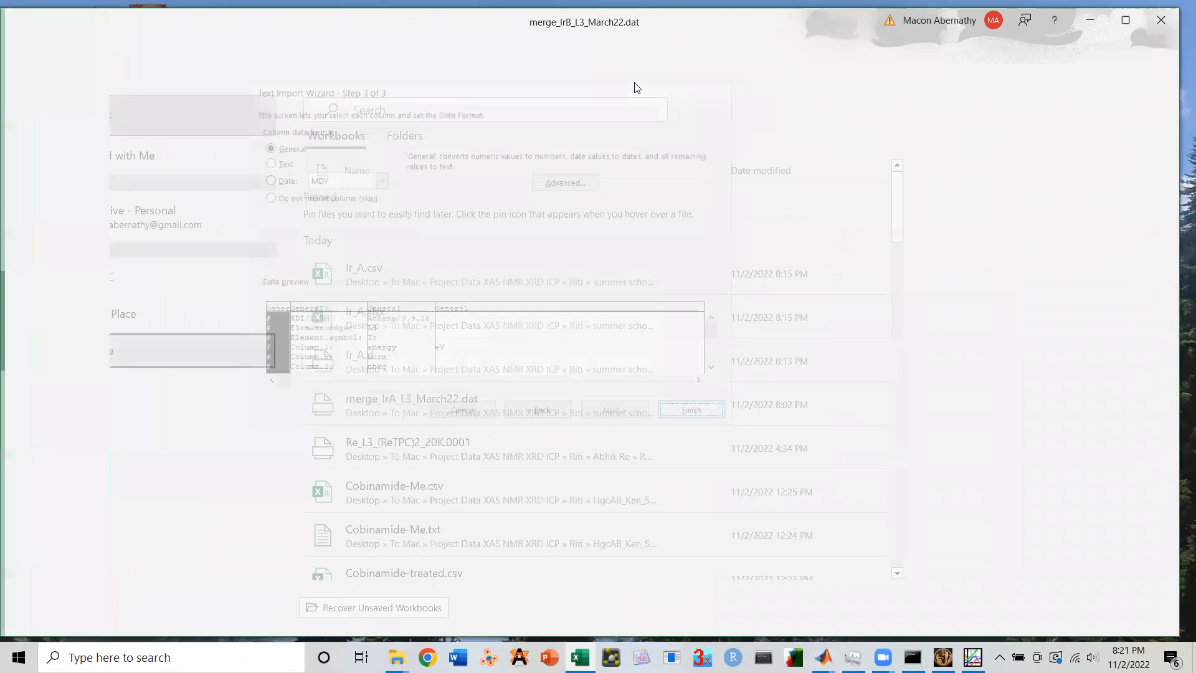
Step: Delete rows 1 to 37 with the Athena header information above the column titles
{"action": "scroll", "coordinate": [230, 374], "scroll_direction": "down", "scroll_amount": 3}
{"action": "scroll", "coordinate": [190, 245], "scroll_direction": "up", "scroll_amount": 3}
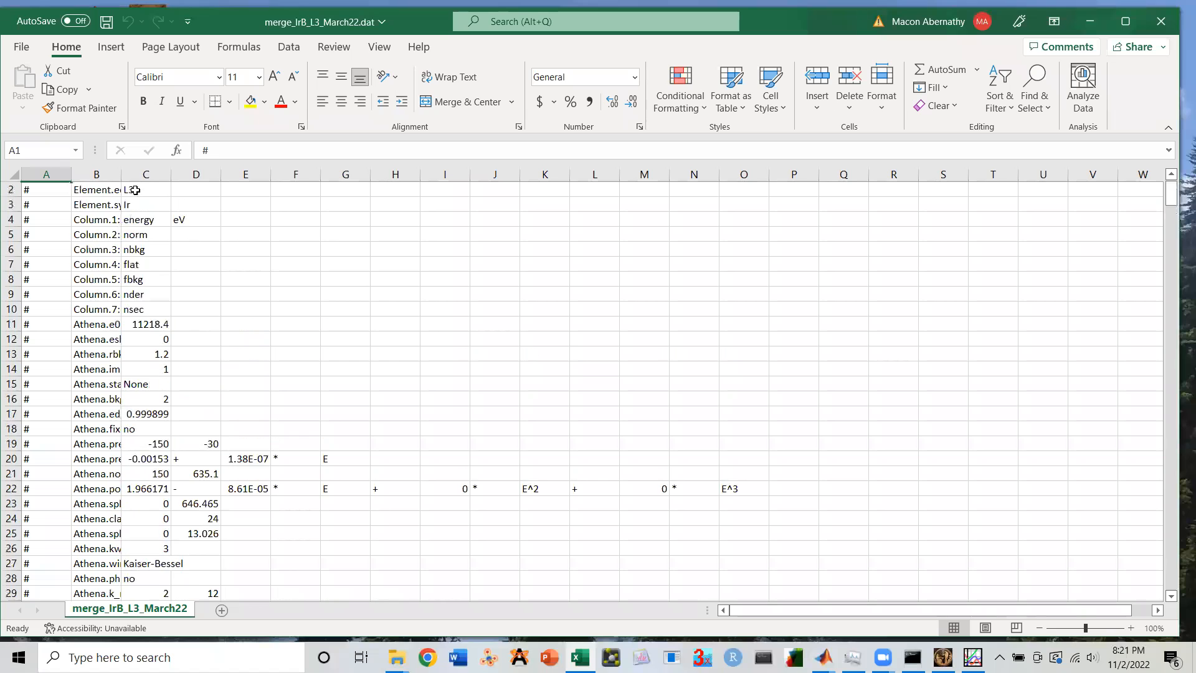
{"action": "scroll", "coordinate": [164, 319], "scroll_direction": "up", "scroll_amount": 1}
{"action": "scroll", "coordinate": [133, 292], "scroll_direction": "down", "scroll_amount": 3}
{"action": "left_click_drag", "start_coordinate": [443, 447], "coordinate": [96, 290]}
{"action": "scroll", "coordinate": [98, 250], "scroll_direction": "down", "scroll_amount": 2}
{"action": "scroll", "coordinate": [127, 285], "scroll_direction": "down", "scroll_amount": 2}
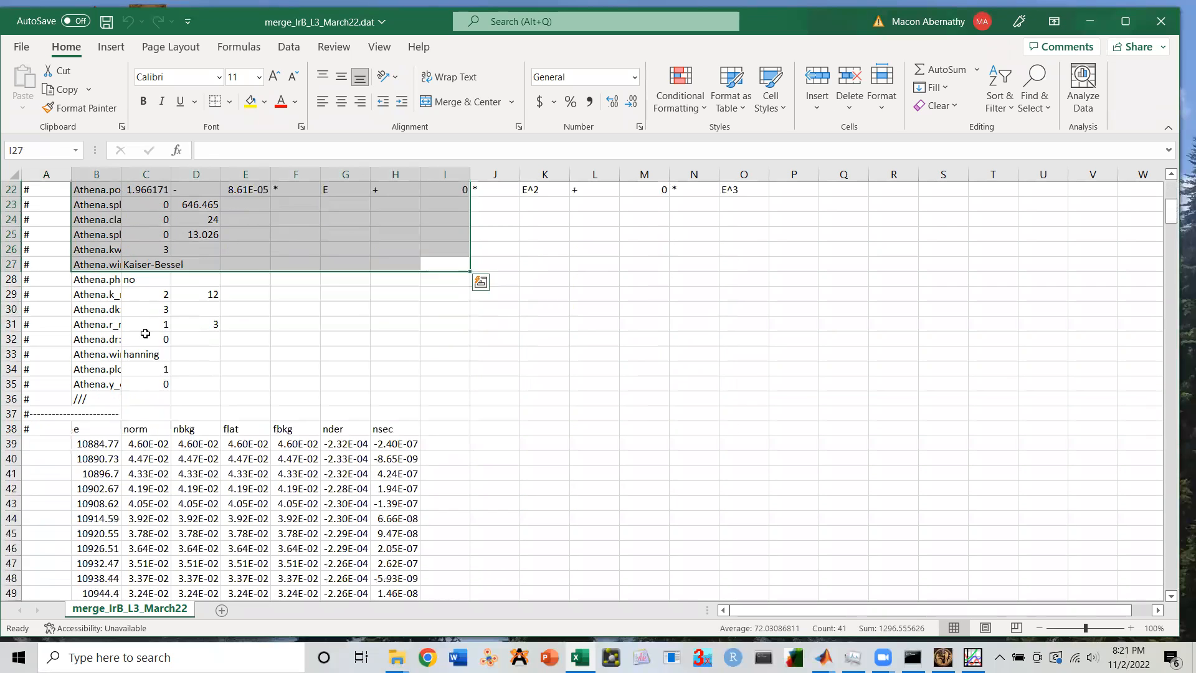
{"action": "left_click", "coordinate": [191, 370]}
{"action": "left_click_drag", "start_coordinate": [13, 414], "coordinate": [19, 178]}
{"action": "right_click", "coordinate": [223, 295]}
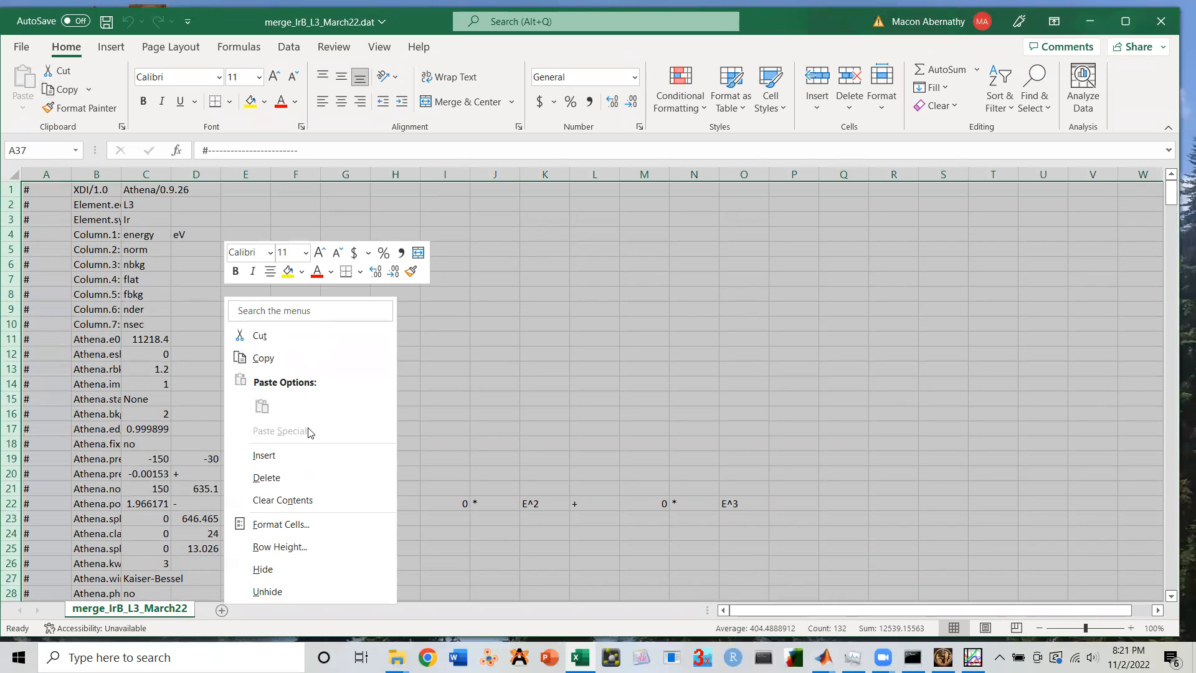
{"action": "left_click", "coordinate": [307, 478]}
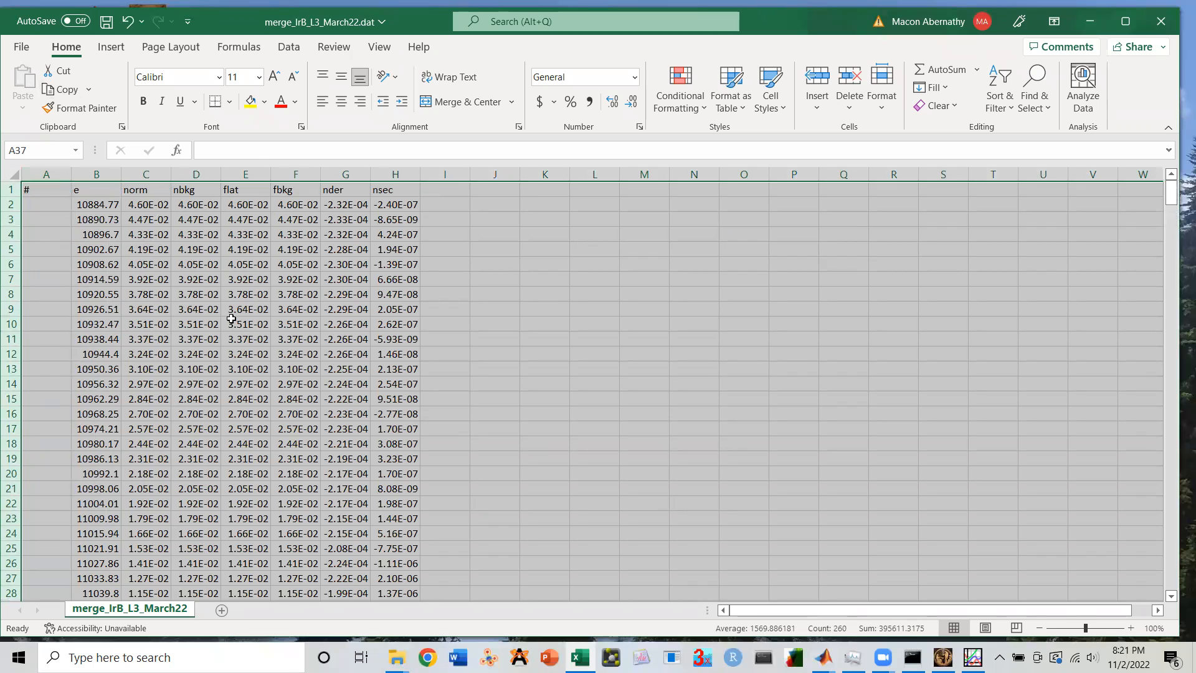
{"action": "left_click", "coordinate": [218, 302]}
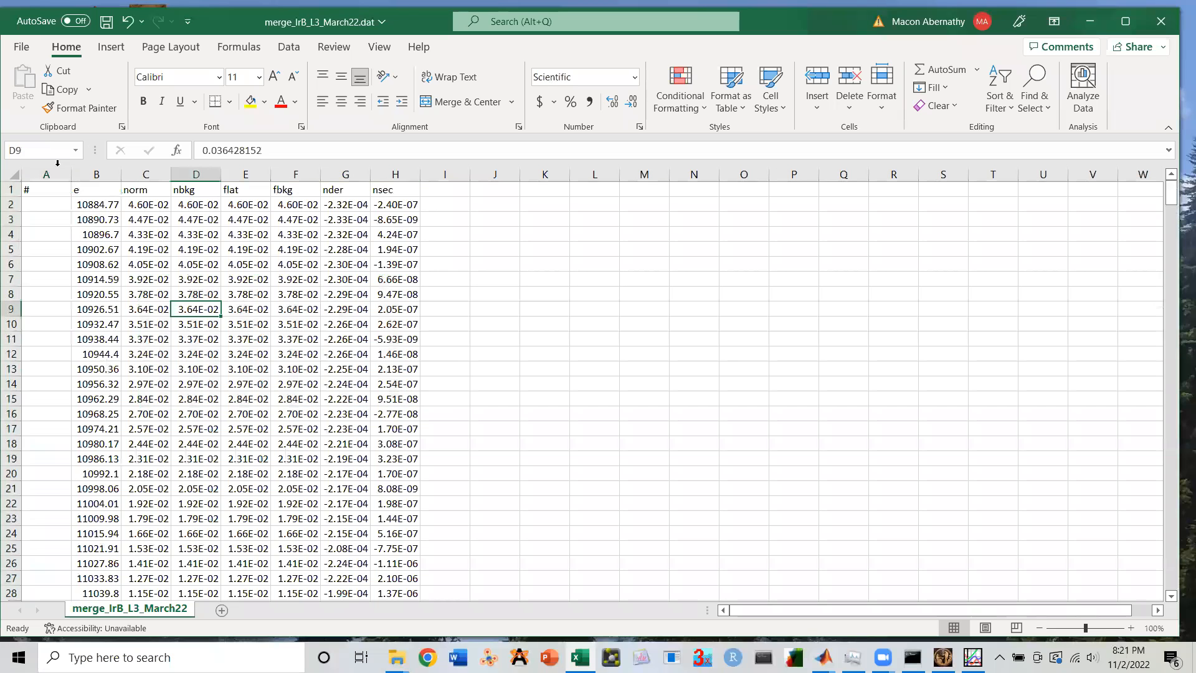
Step: Examine the e, norm, nbkg, flat and fbkg columns to decide which data to keep
{"action": "left_click_drag", "start_coordinate": [96, 176], "coordinate": [268, 177]}
{"action": "left_click", "coordinate": [97, 176]}
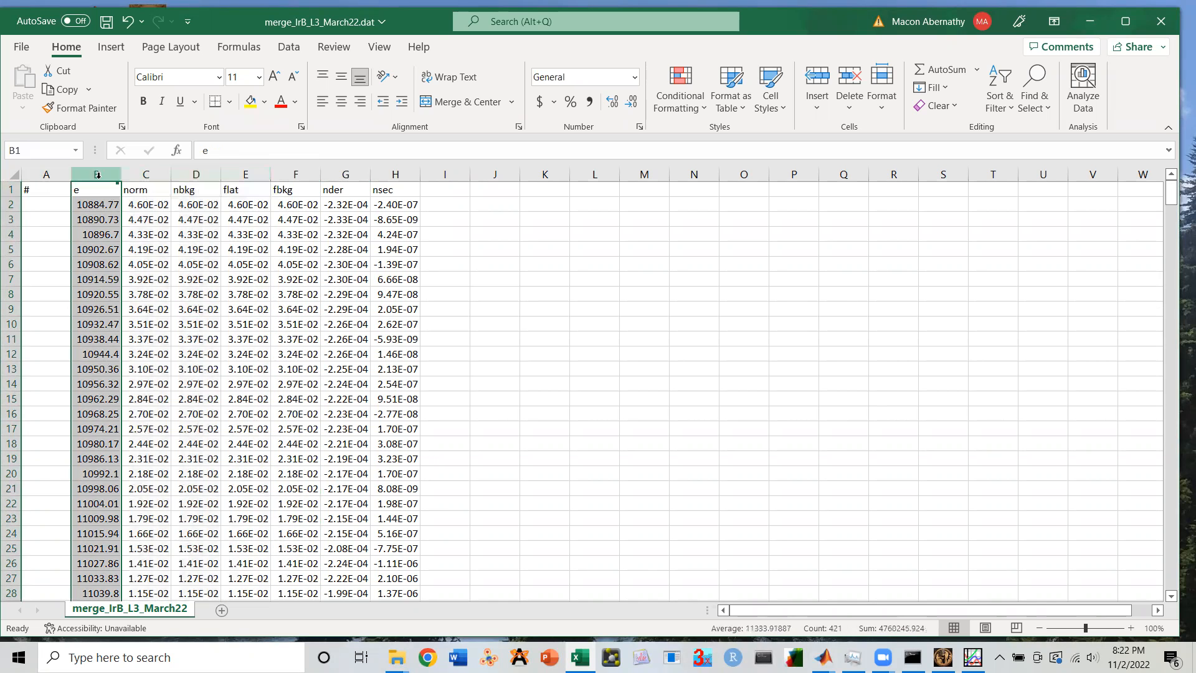
{"action": "left_click", "coordinate": [153, 176]}
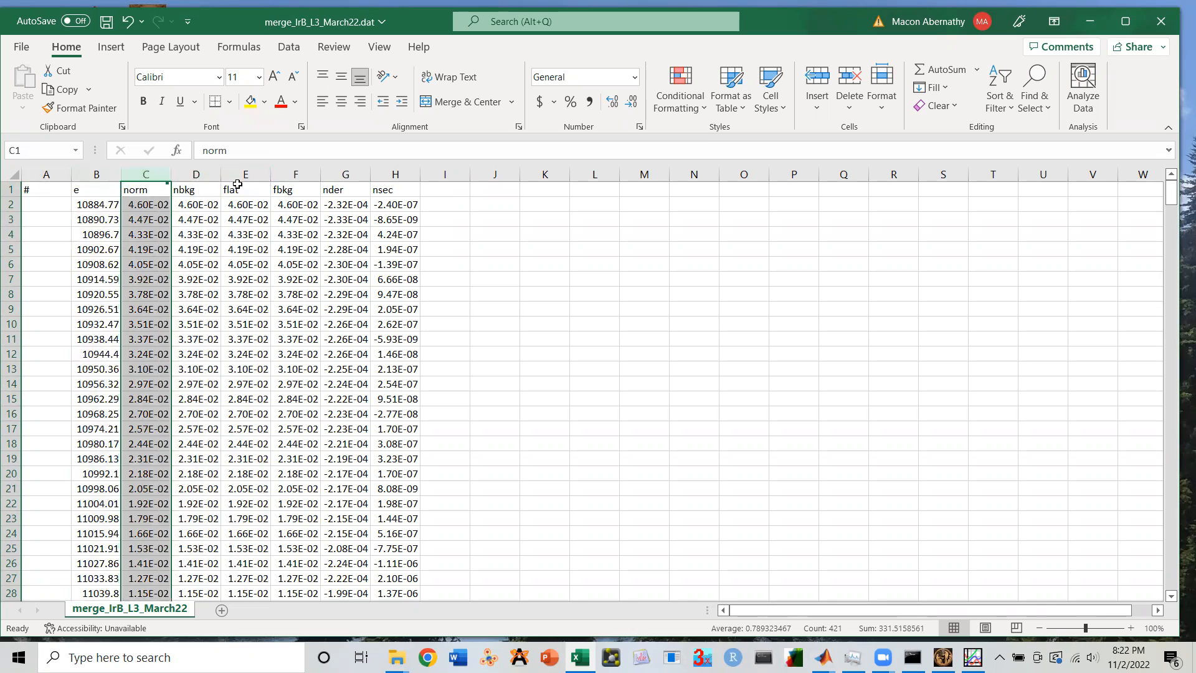
{"action": "left_click", "coordinate": [203, 174]}
{"action": "left_click", "coordinate": [243, 176]}
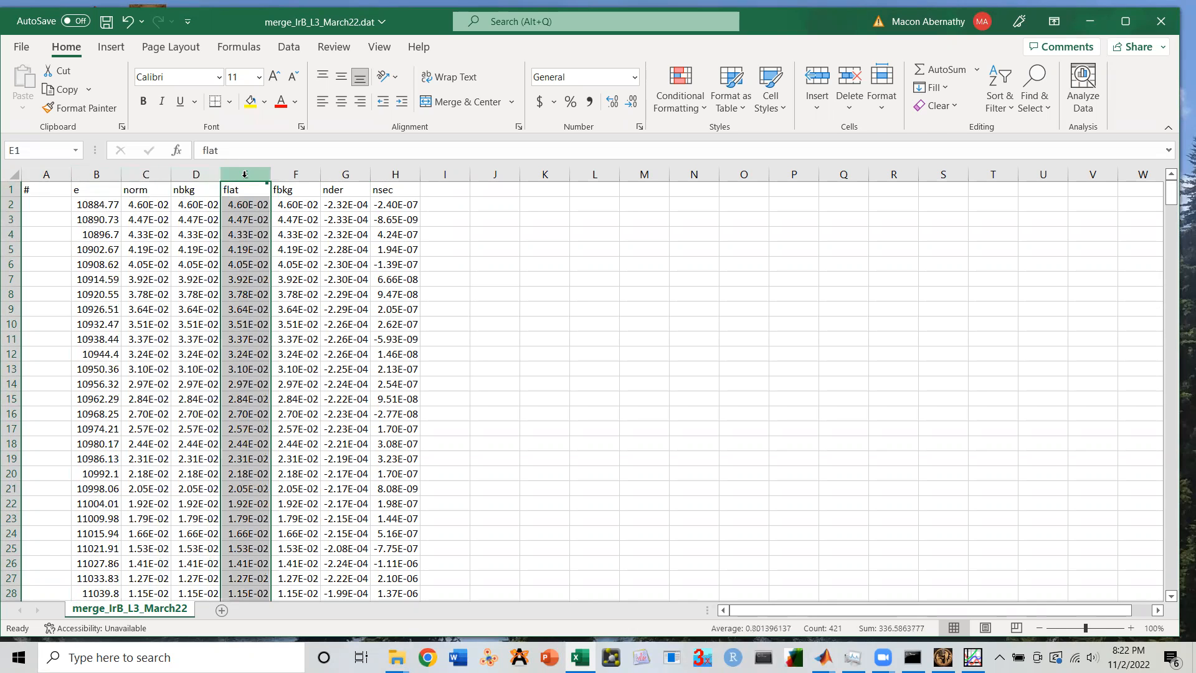
{"action": "left_click", "coordinate": [286, 175]}
{"action": "left_click", "coordinate": [96, 174]}
{"action": "left_click", "coordinate": [287, 173]}
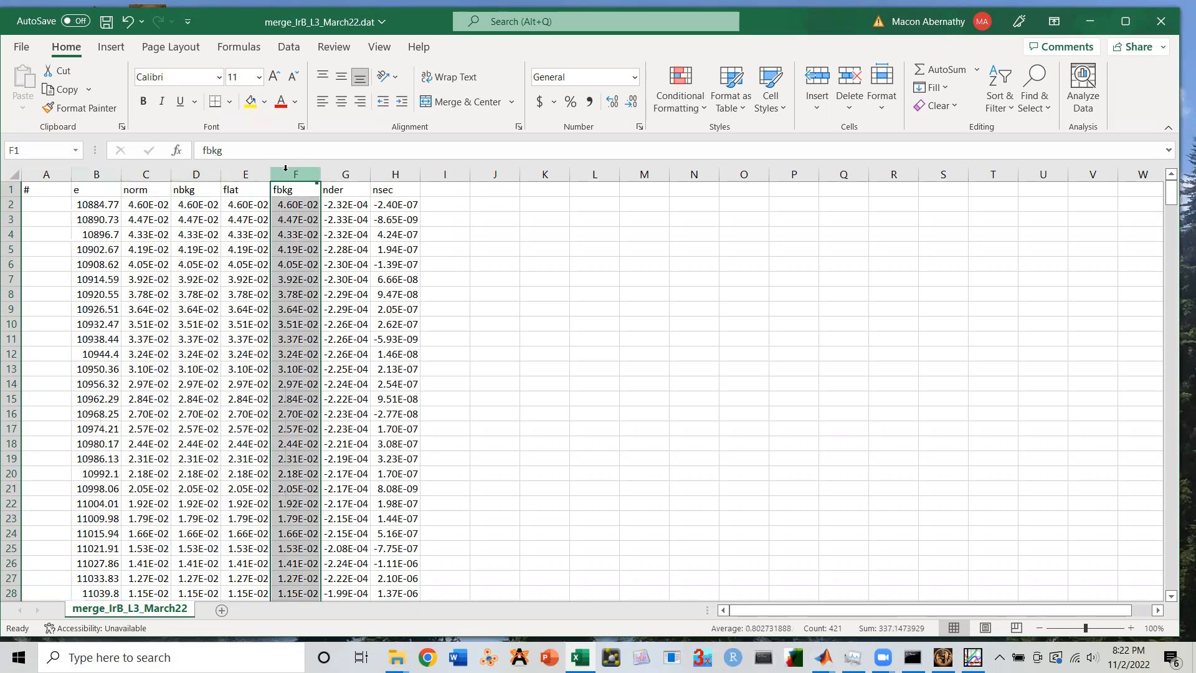
{"action": "left_click", "coordinate": [52, 176]}
{"action": "left_click", "coordinate": [146, 175], "text": "shift"}
{"action": "left_click", "coordinate": [210, 175], "text": "shift"}
{"action": "left_click", "coordinate": [101, 186]}
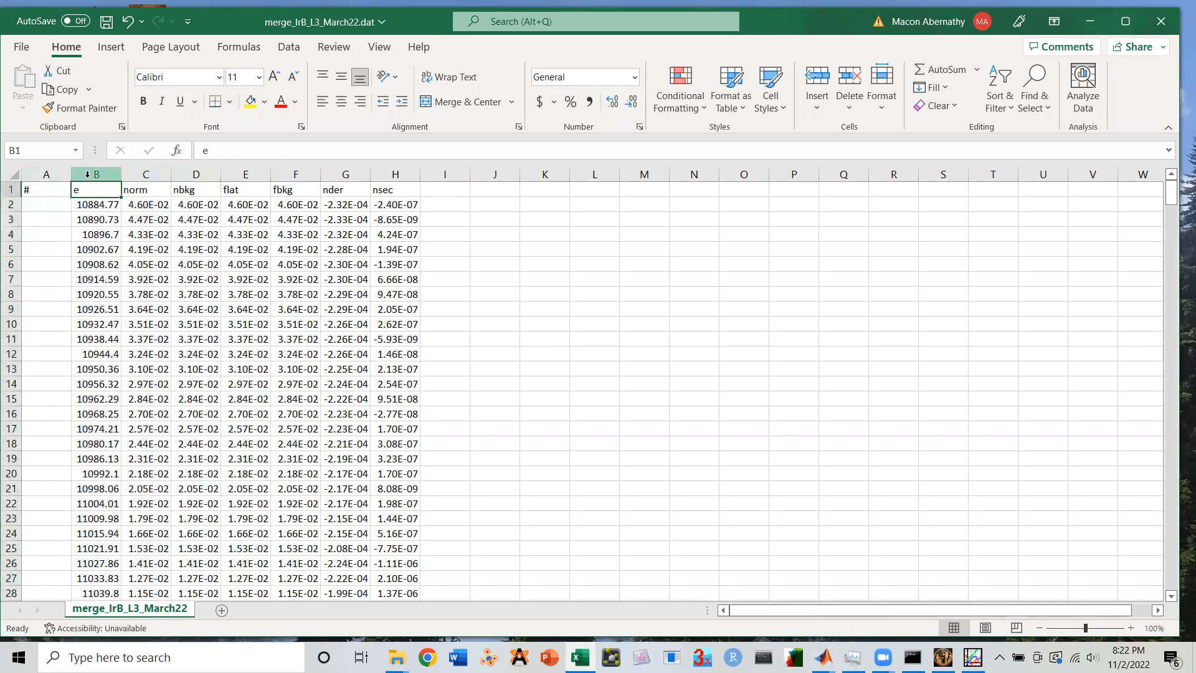
Step: Delete the #, norm, nbkg, fbkg, nder and nsec columns, leaving only the e and flat columns
{"action": "left_click", "coordinate": [59, 175]}
{"action": "left_click", "coordinate": [147, 175], "text": "ctrl"}
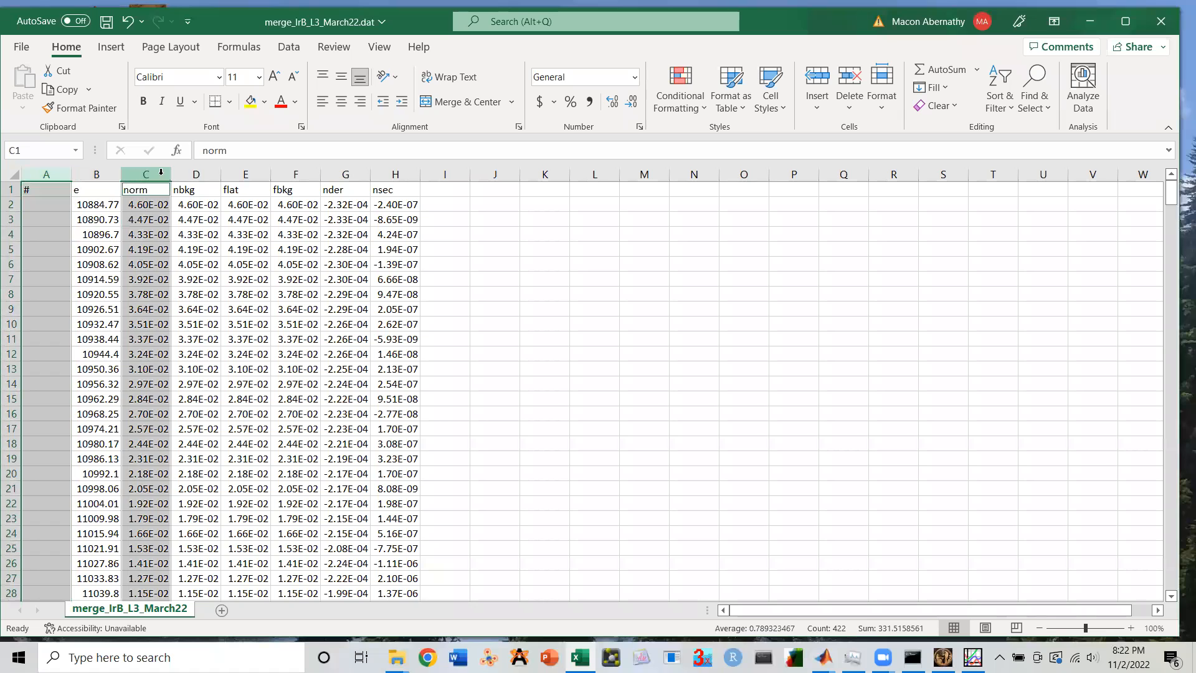
{"action": "left_click", "coordinate": [207, 174], "text": "ctrl"}
{"action": "left_click", "coordinate": [294, 174], "text": "ctrl"}
{"action": "left_click", "coordinate": [343, 174], "text": "ctrl"}
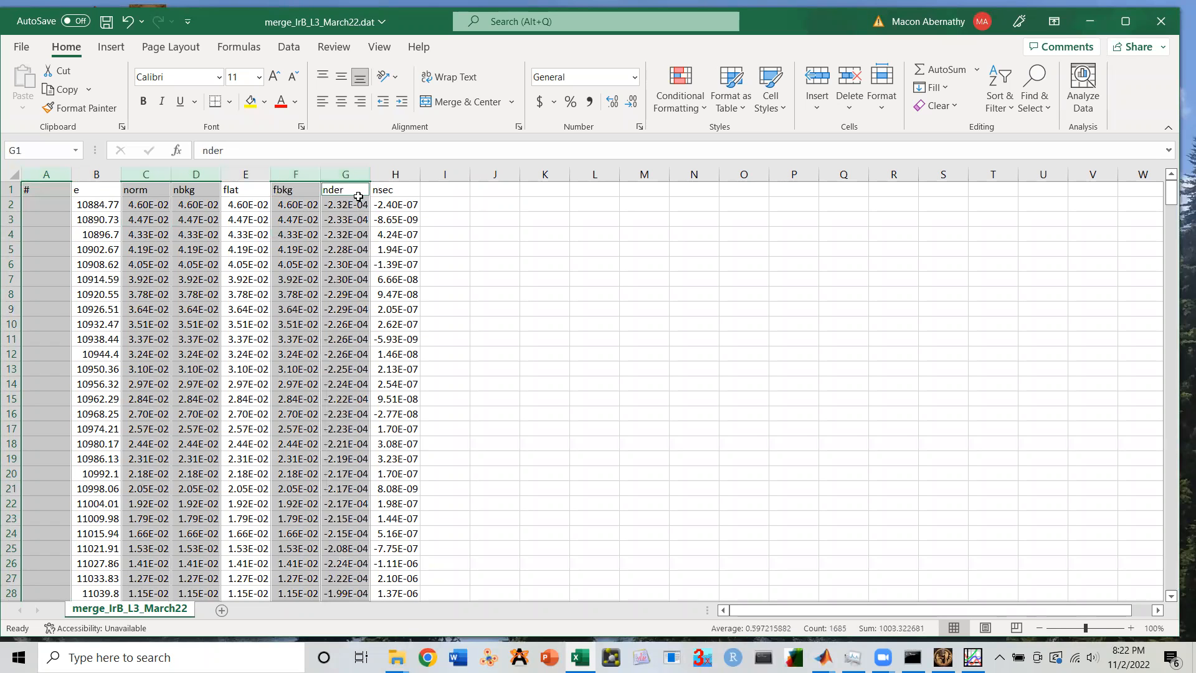
{"action": "left_click", "coordinate": [394, 174], "text": "ctrl"}
{"action": "right_click", "coordinate": [394, 177]}
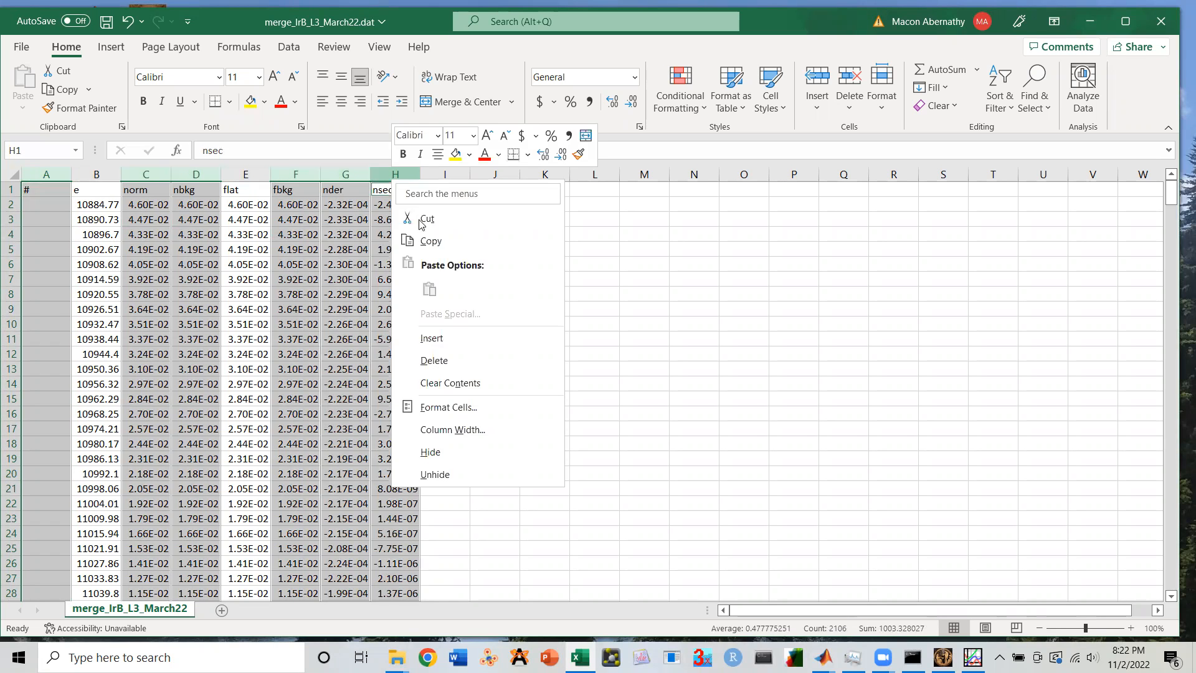
{"action": "left_click", "coordinate": [434, 360]}
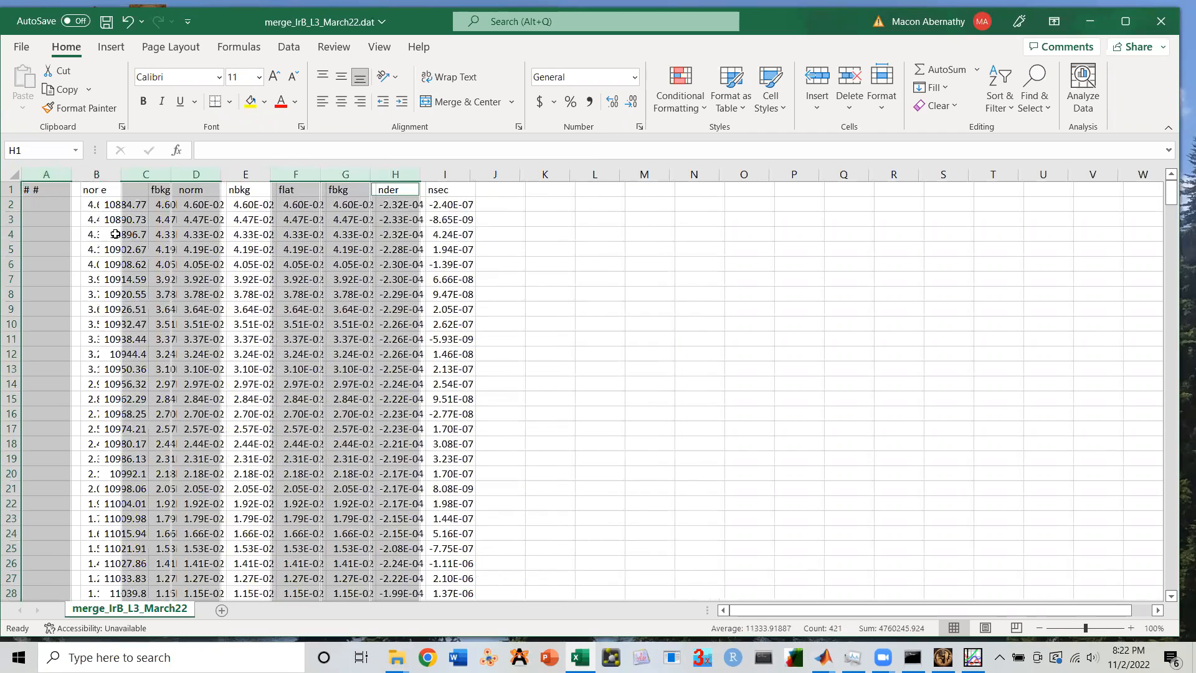
Step: Delete the column title row above the energy and flat data and close the workbook
{"action": "left_click", "coordinate": [44, 190]}
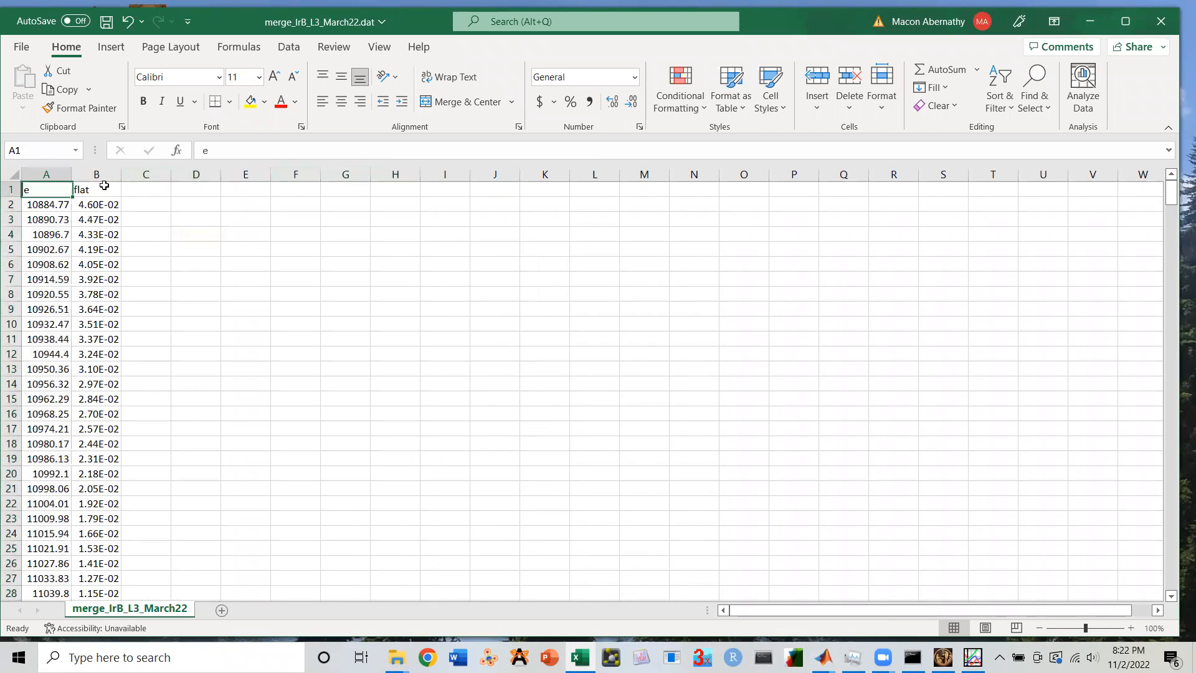
{"action": "right_click", "coordinate": [12, 190]}
{"action": "left_click", "coordinate": [82, 372]}
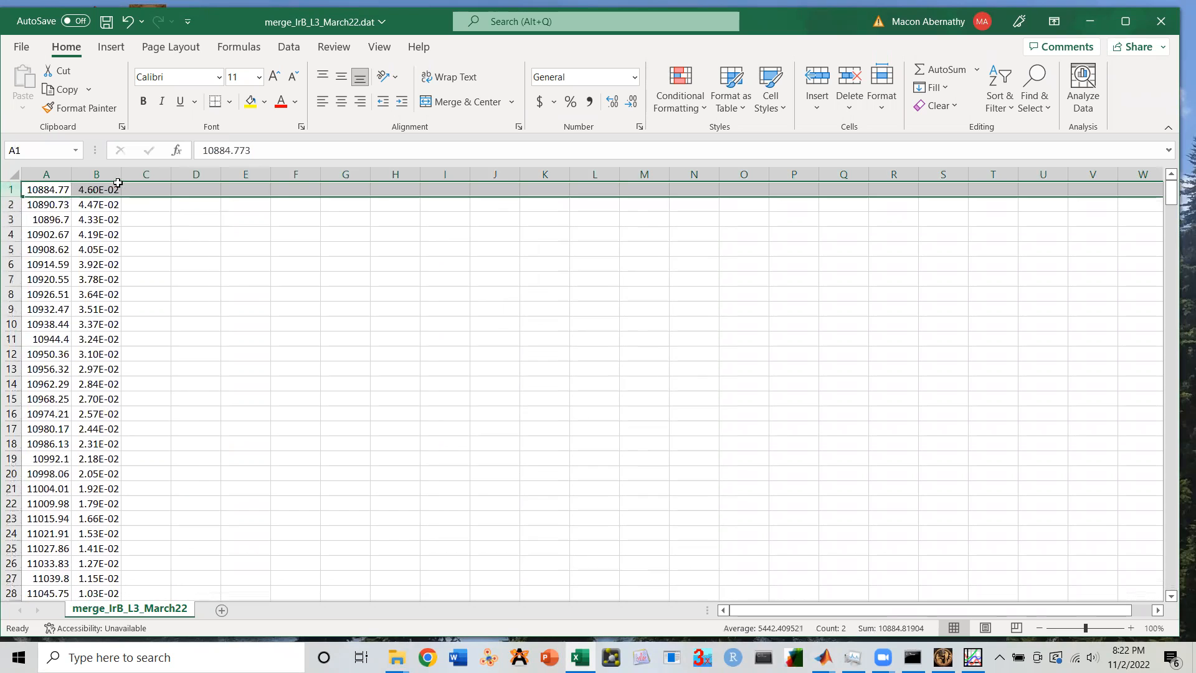
{"action": "left_click", "coordinate": [1159, 27]}
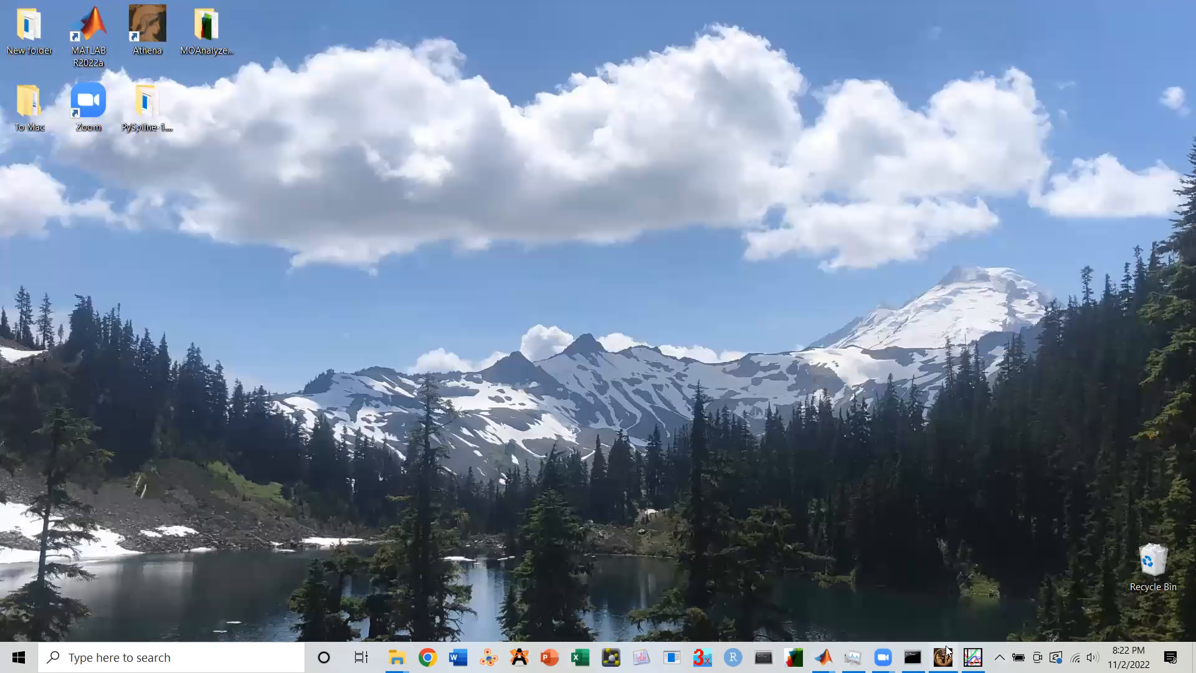
Step: Switch to Athena and plot merge IrB_L3 March22 in energy as the derivative of the normalized data
{"action": "left_click", "coordinate": [945, 654]}
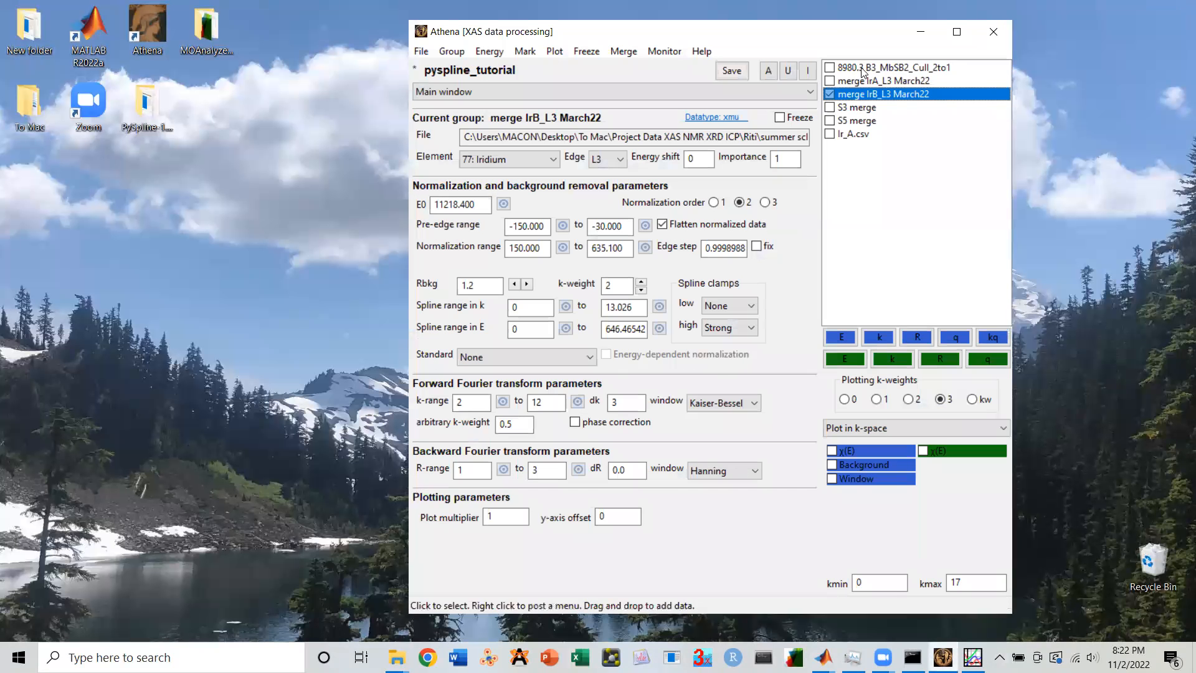
{"action": "left_click", "coordinate": [488, 207]}
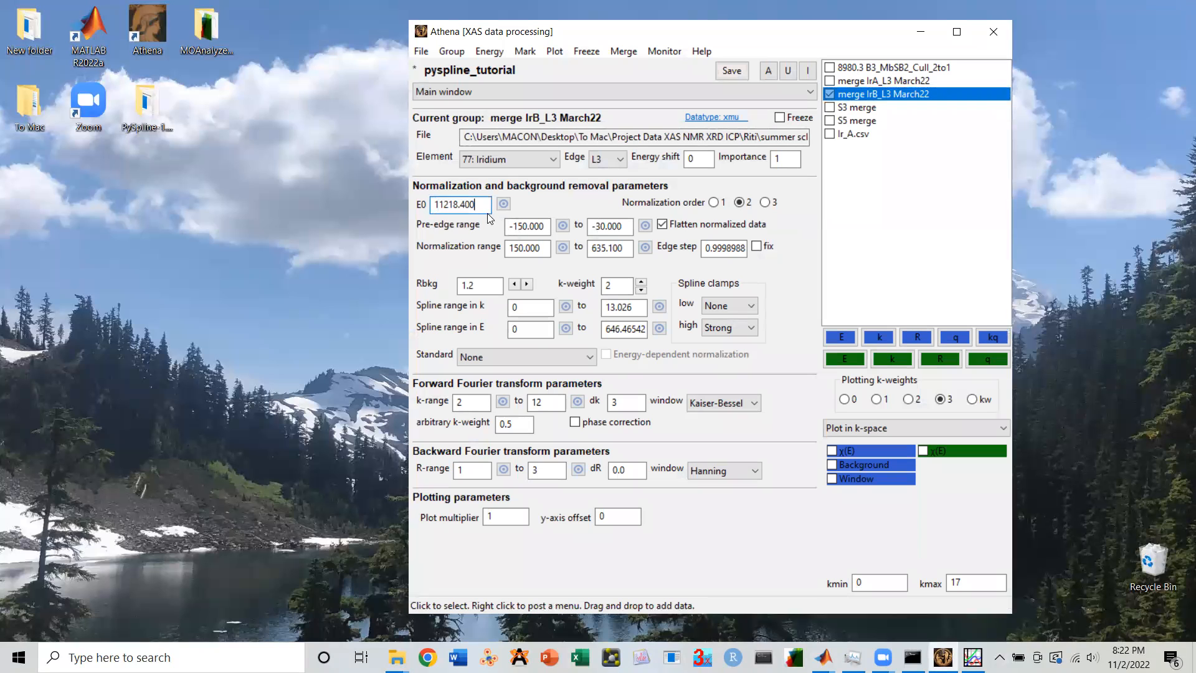
{"action": "double_click", "coordinate": [481, 204]}
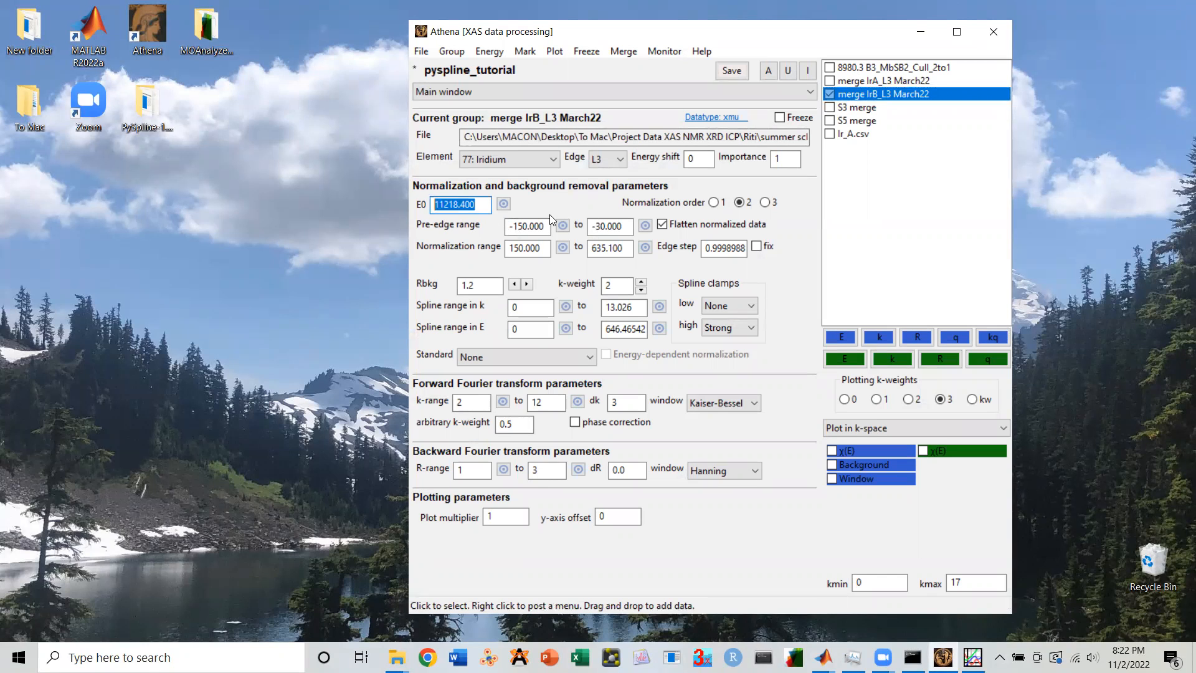
{"action": "left_click", "coordinate": [839, 338]}
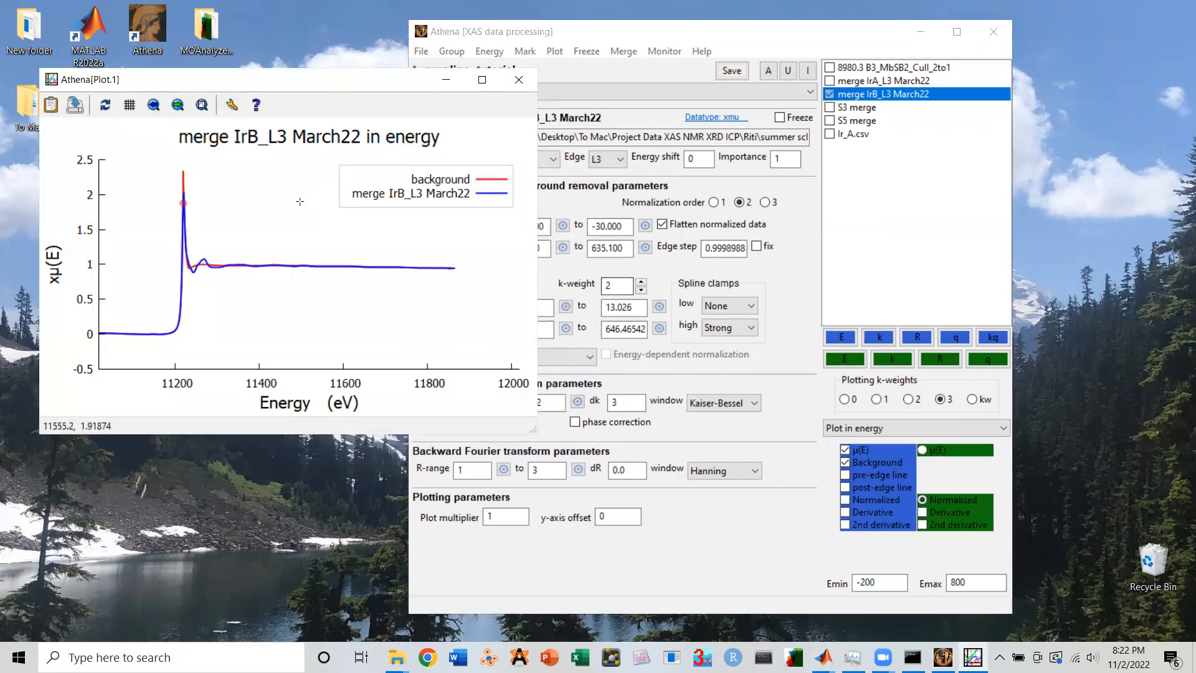
{"action": "left_click", "coordinate": [846, 499]}
{"action": "left_click", "coordinate": [845, 512]}
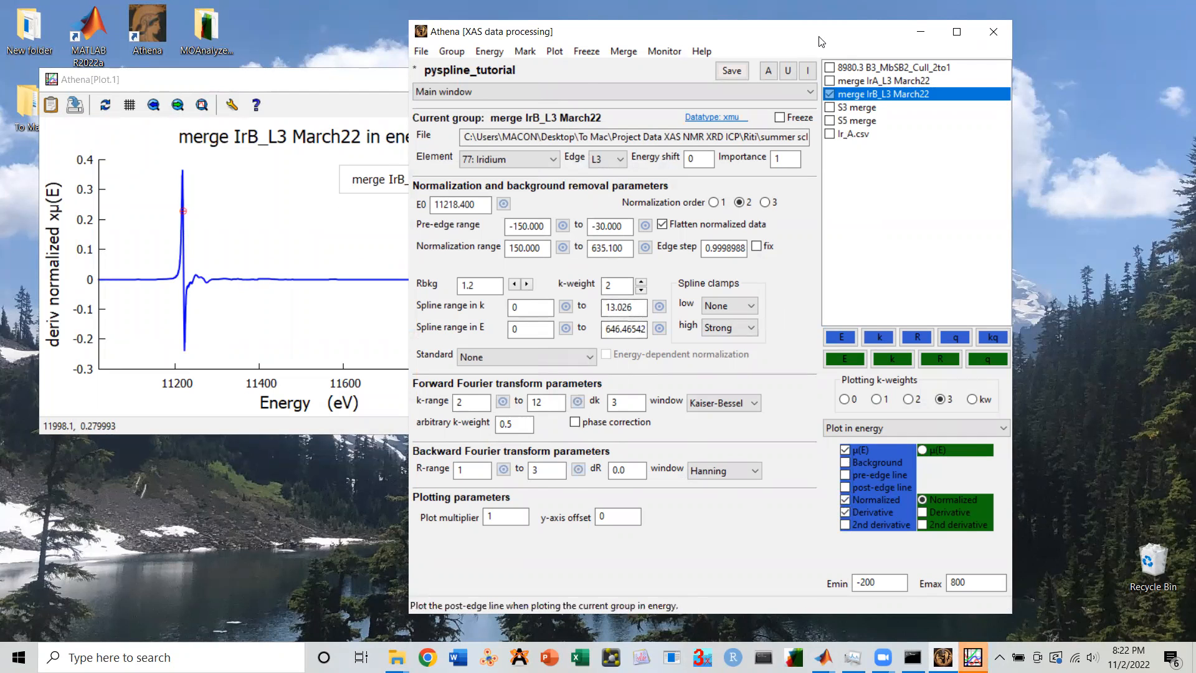
{"action": "left_click", "coordinate": [957, 31]}
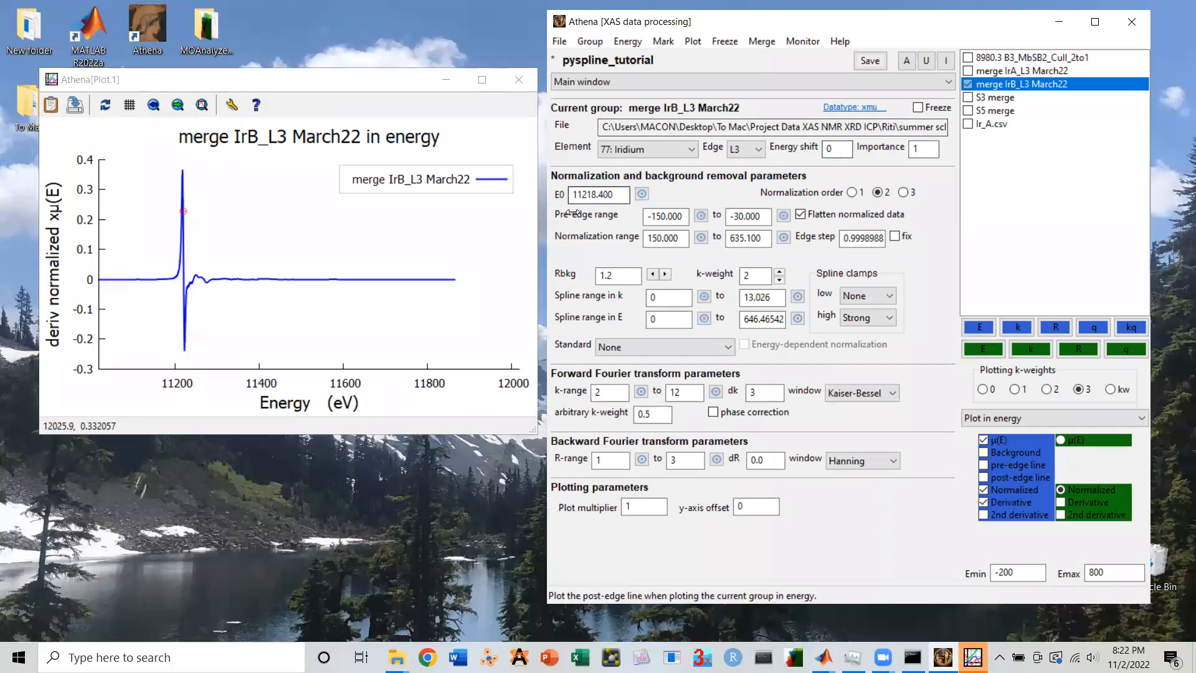
Step: Pluck E0 from the derivative plot's highest peak at 11217.200 and copy the E0 value
{"action": "left_click", "coordinate": [641, 194]}
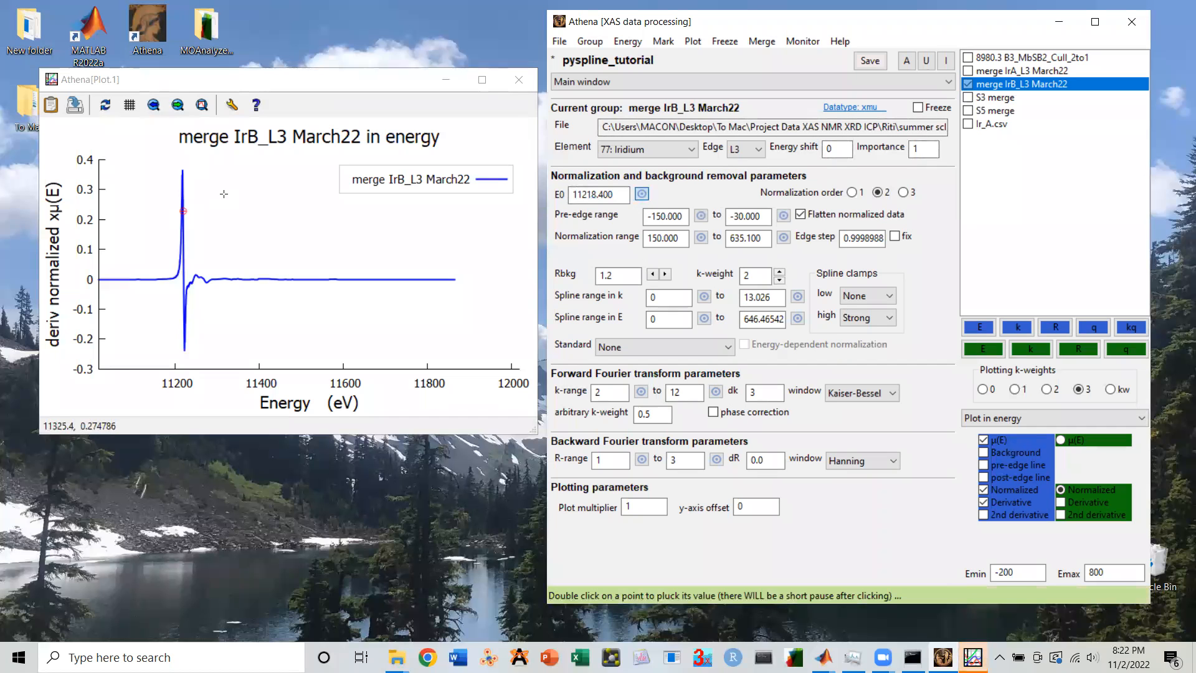
{"action": "left_click_drag", "start_coordinate": [168, 168], "coordinate": [212, 196]}
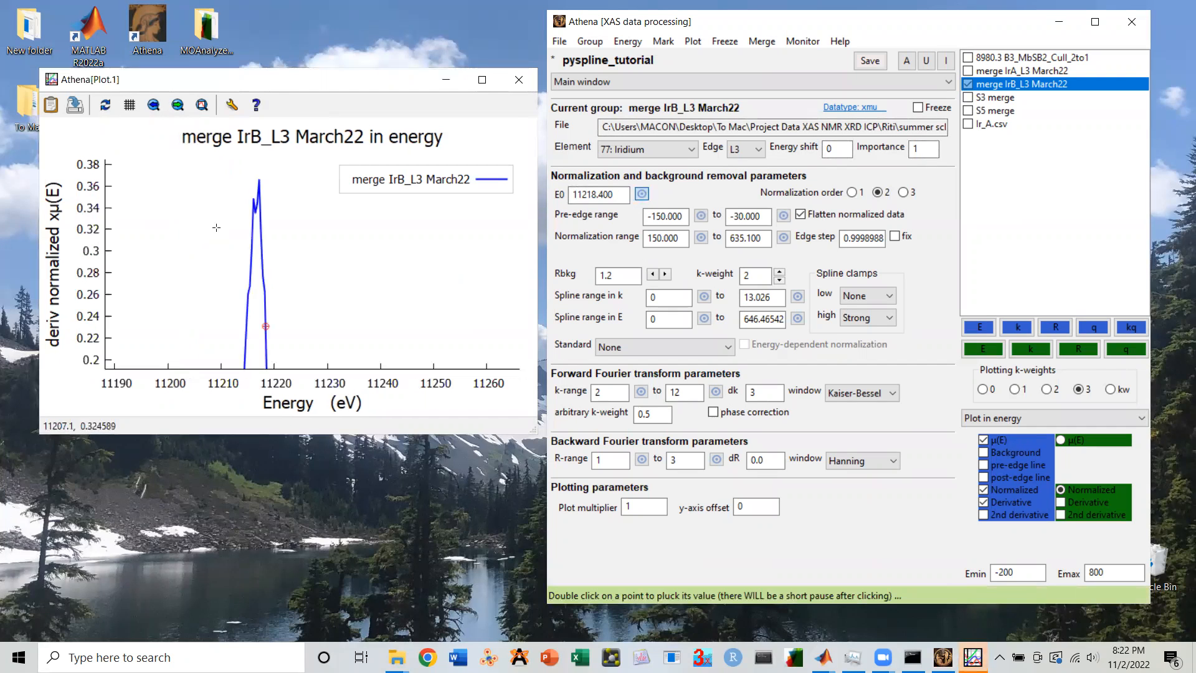
{"action": "double_click", "coordinate": [258, 179]}
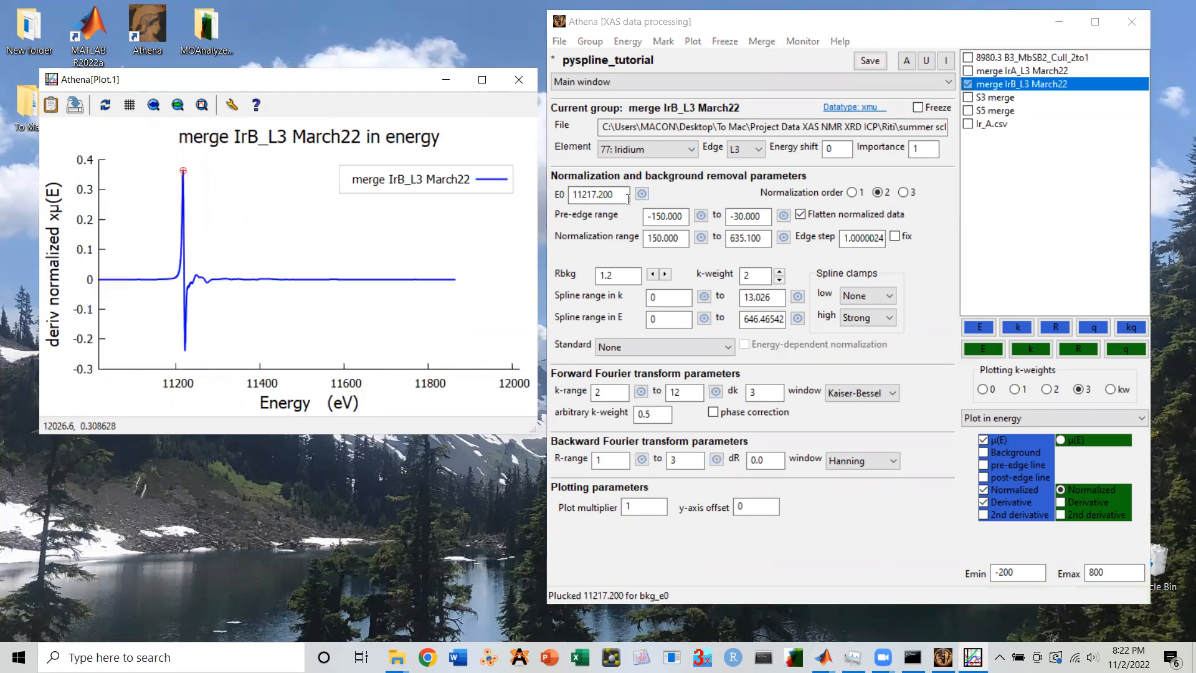
{"action": "left_click_drag", "start_coordinate": [628, 199], "coordinate": [558, 196]}
{"action": "right_click", "coordinate": [589, 195]}
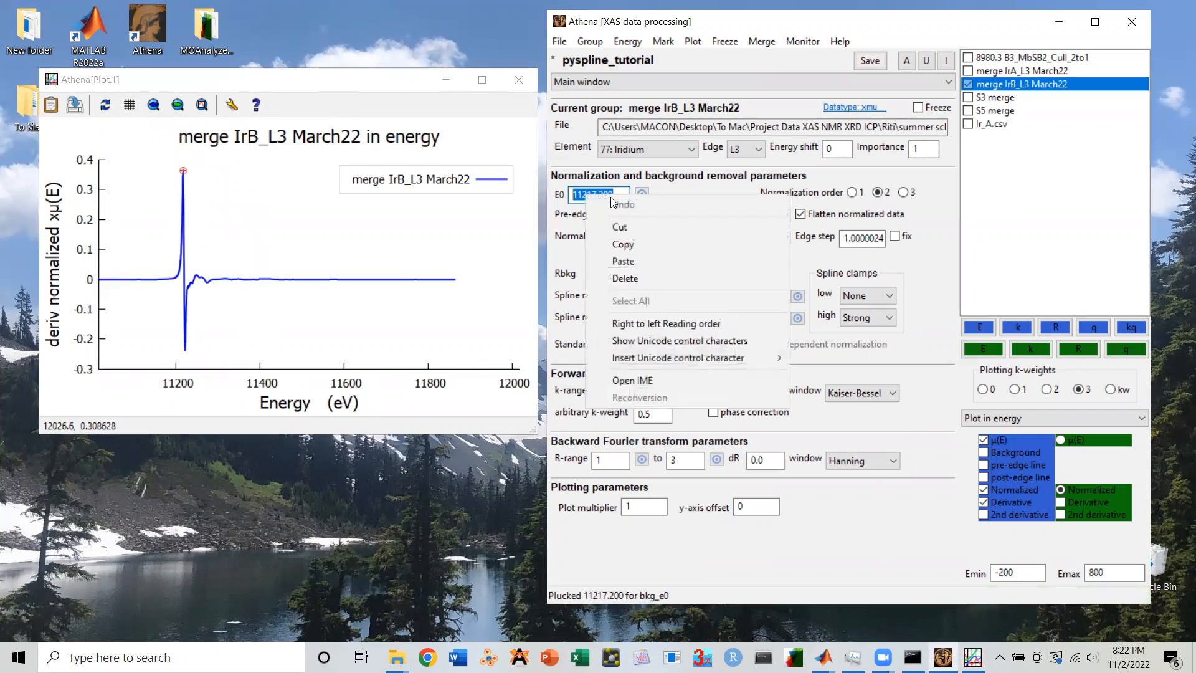
{"action": "left_click", "coordinate": [639, 247]}
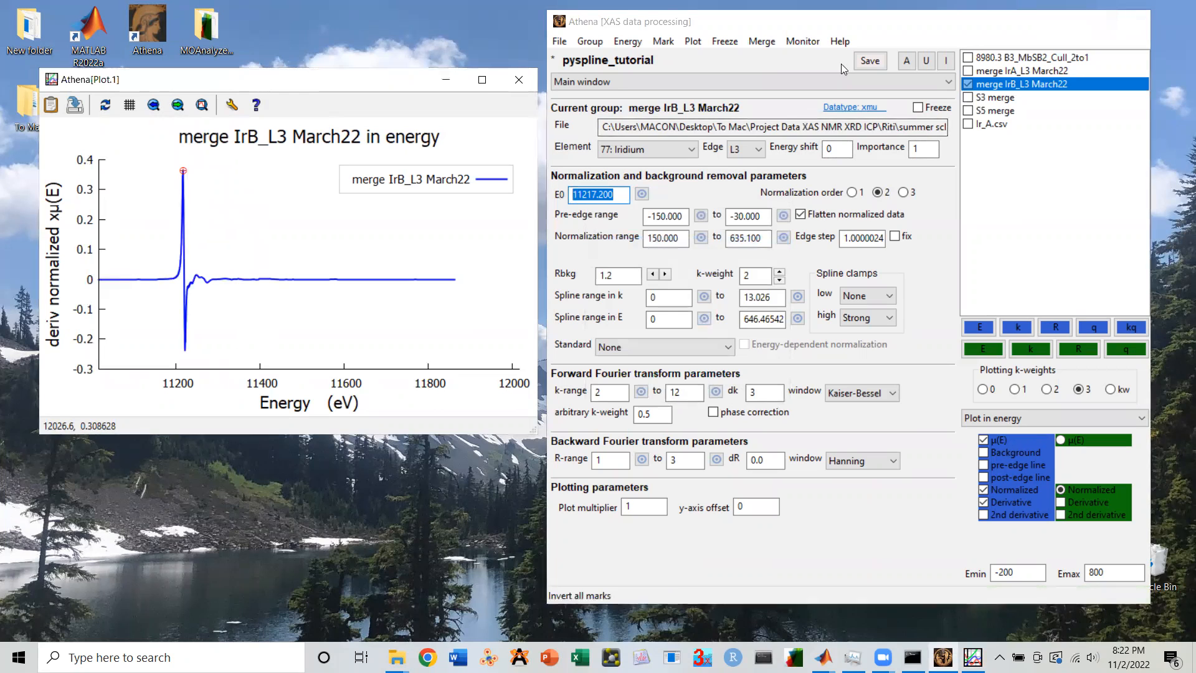
Step: Minimize Athena and its plot, launch PySpline.exe from the PySpline-1.1-win desktop folder, and move its main window clear of the others
{"action": "left_click", "coordinate": [1058, 22]}
{"action": "left_click", "coordinate": [446, 85]}
{"action": "double_click", "coordinate": [158, 100]}
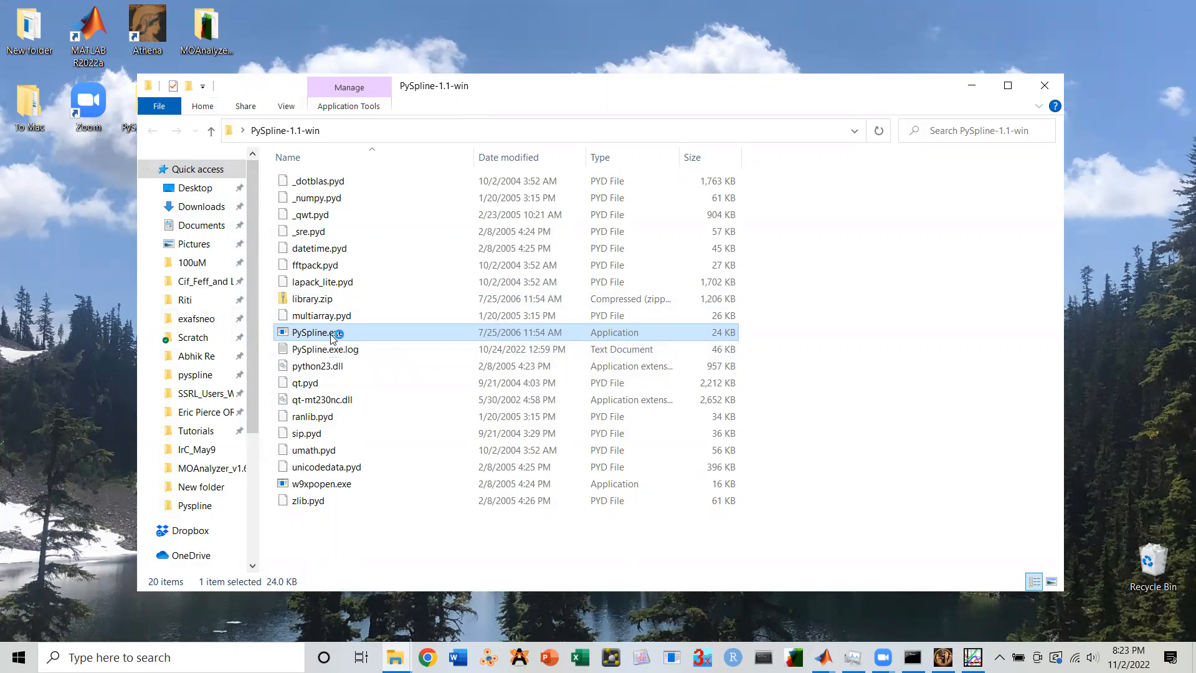
{"action": "left_click", "coordinate": [972, 85]}
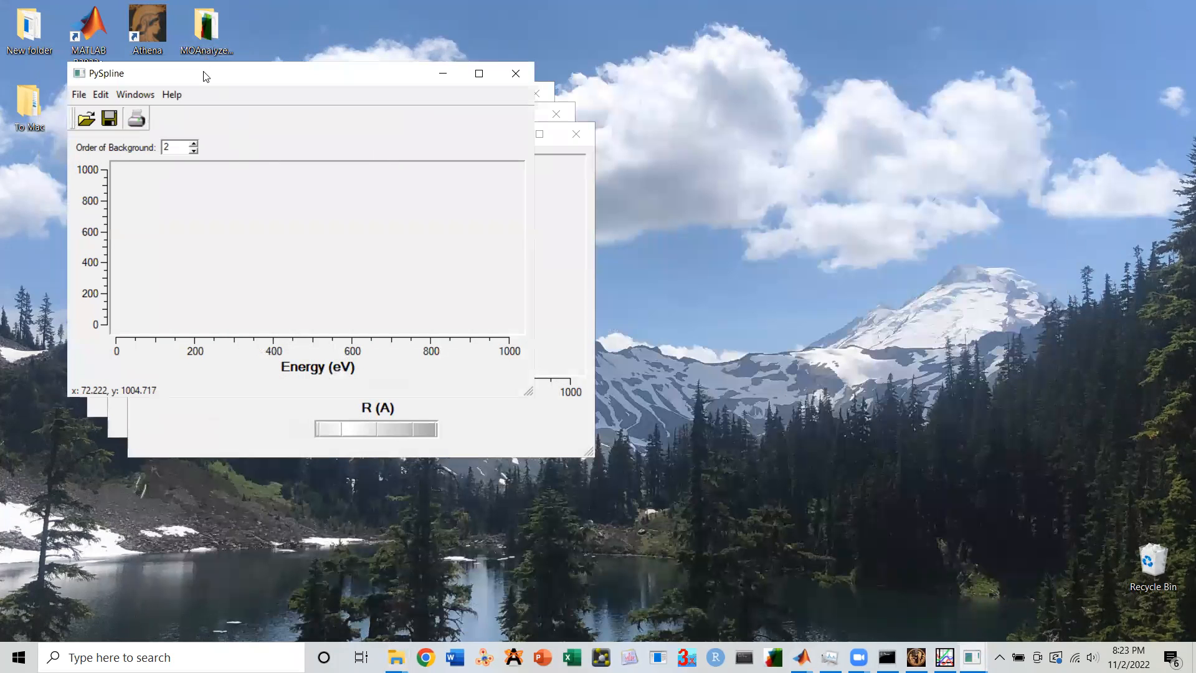
{"action": "left_click_drag", "start_coordinate": [209, 76], "coordinate": [319, 67]}
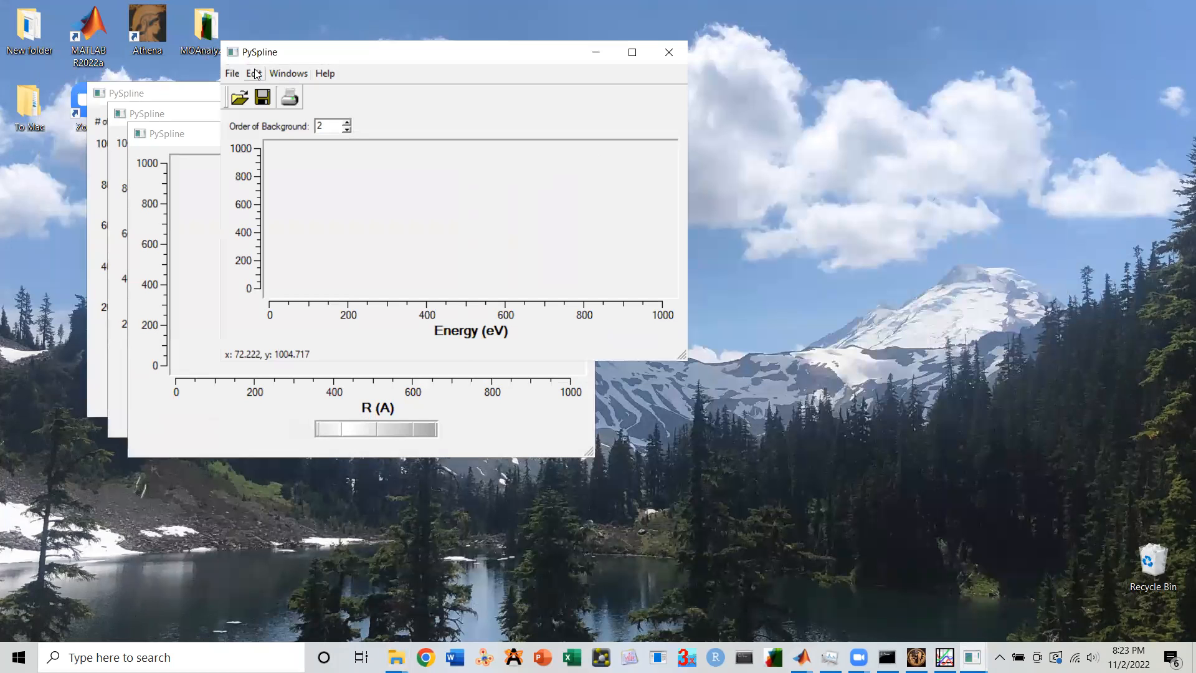
{"action": "left_click_drag", "start_coordinate": [457, 387], "coordinate": [457, 387]}
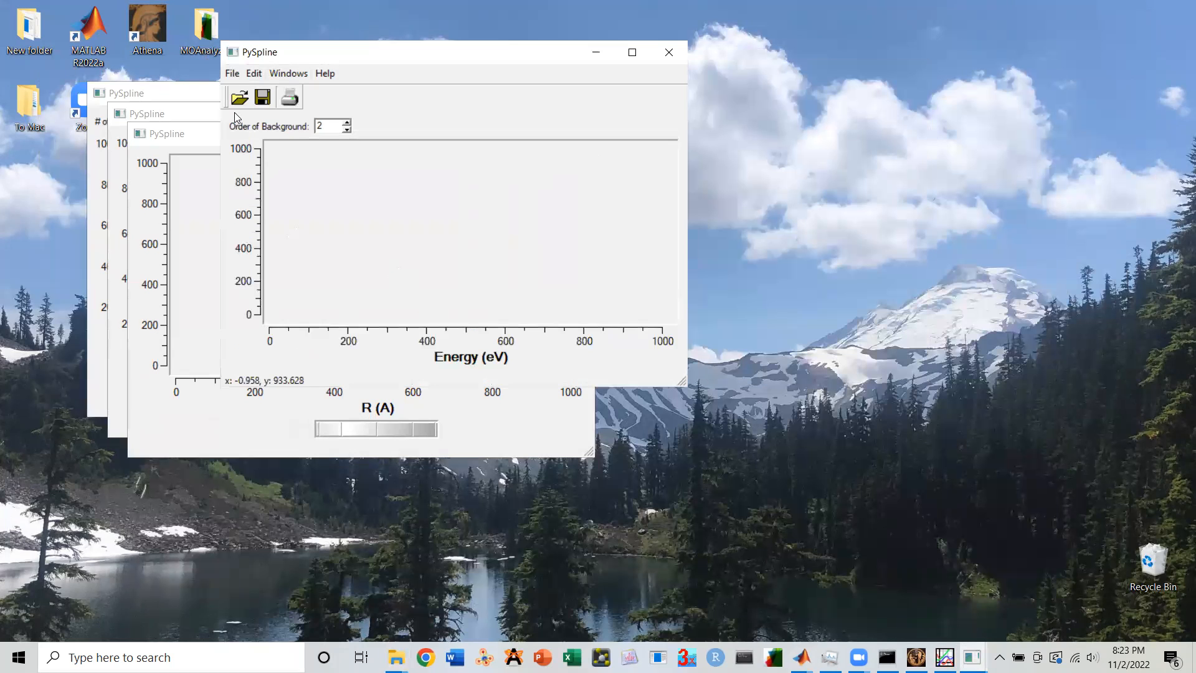
Step: Open merge_IrB_L3_March22.dat from the Tutorials\Pyspline folder in PySpline
{"action": "left_click", "coordinate": [232, 74]}
{"action": "left_click", "coordinate": [244, 88]}
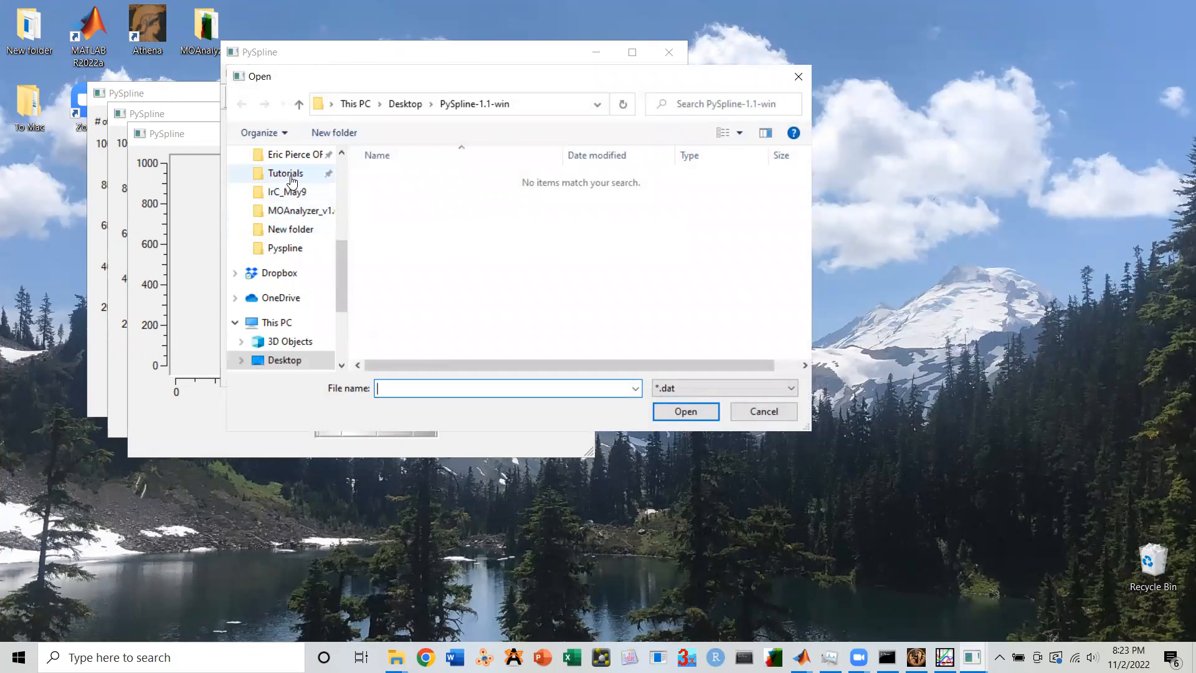
{"action": "left_click", "coordinate": [286, 173]}
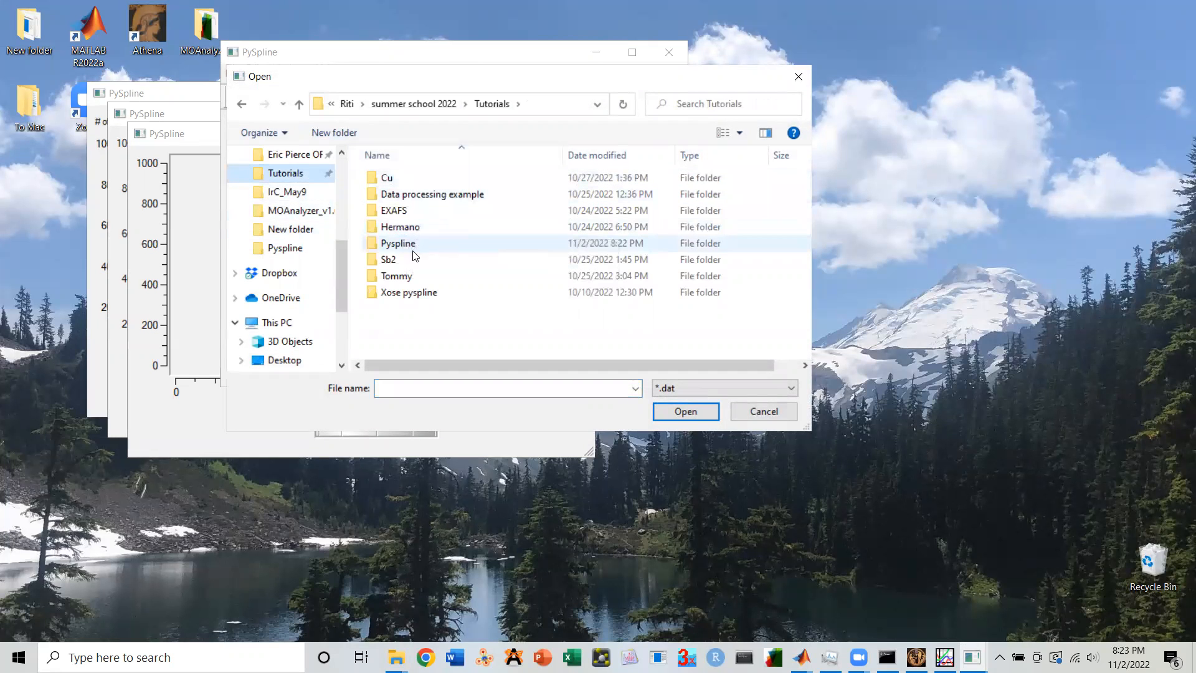
{"action": "left_click", "coordinate": [438, 246]}
{"action": "double_click", "coordinate": [438, 245]}
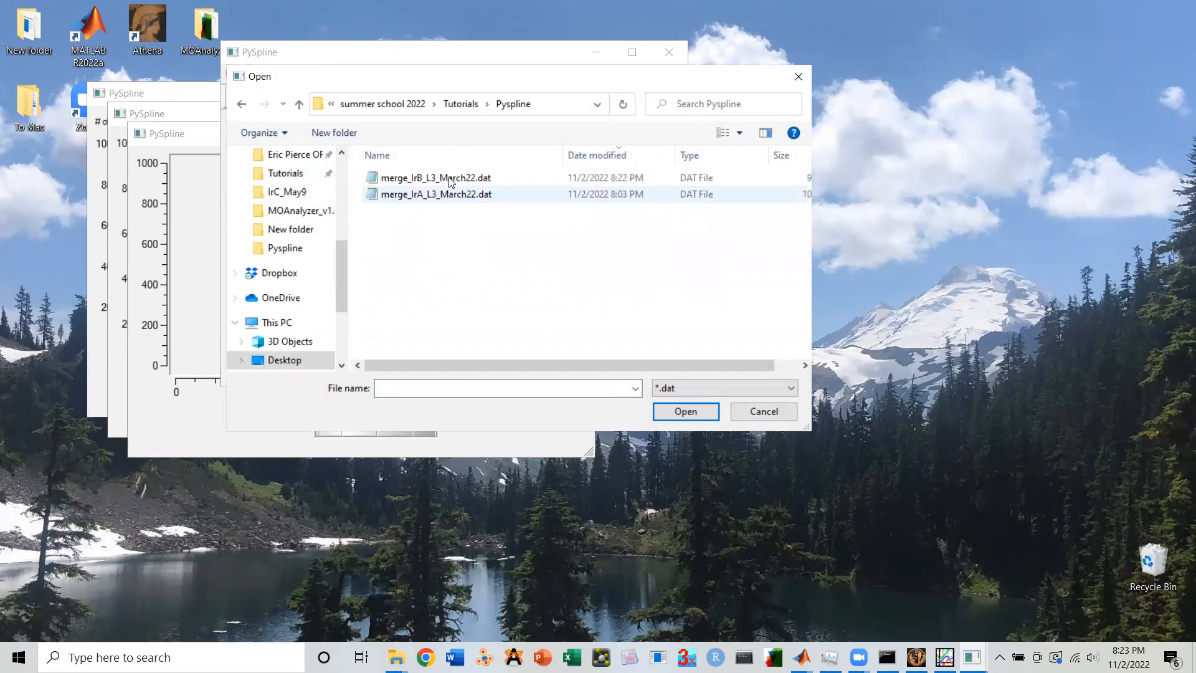
{"action": "double_click", "coordinate": [468, 178]}
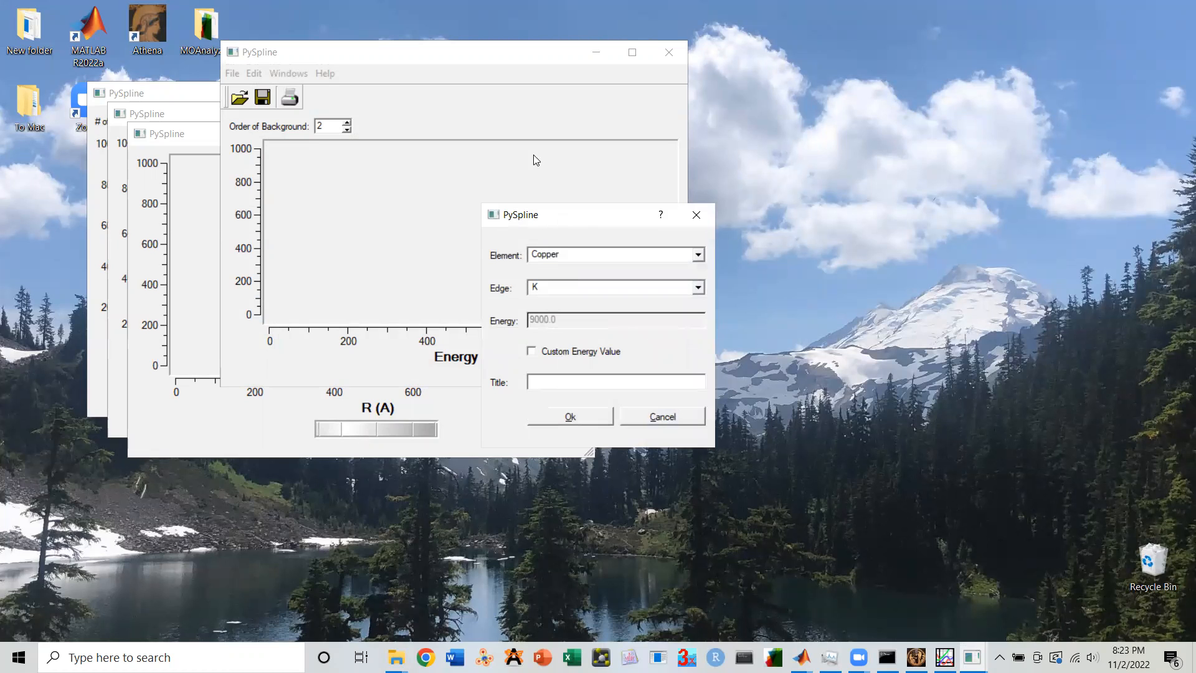
Step: Load the data with element Copper and edge K kept, using a custom energy value of 11217.200 pasted from Athena
{"action": "left_click", "coordinate": [521, 189]}
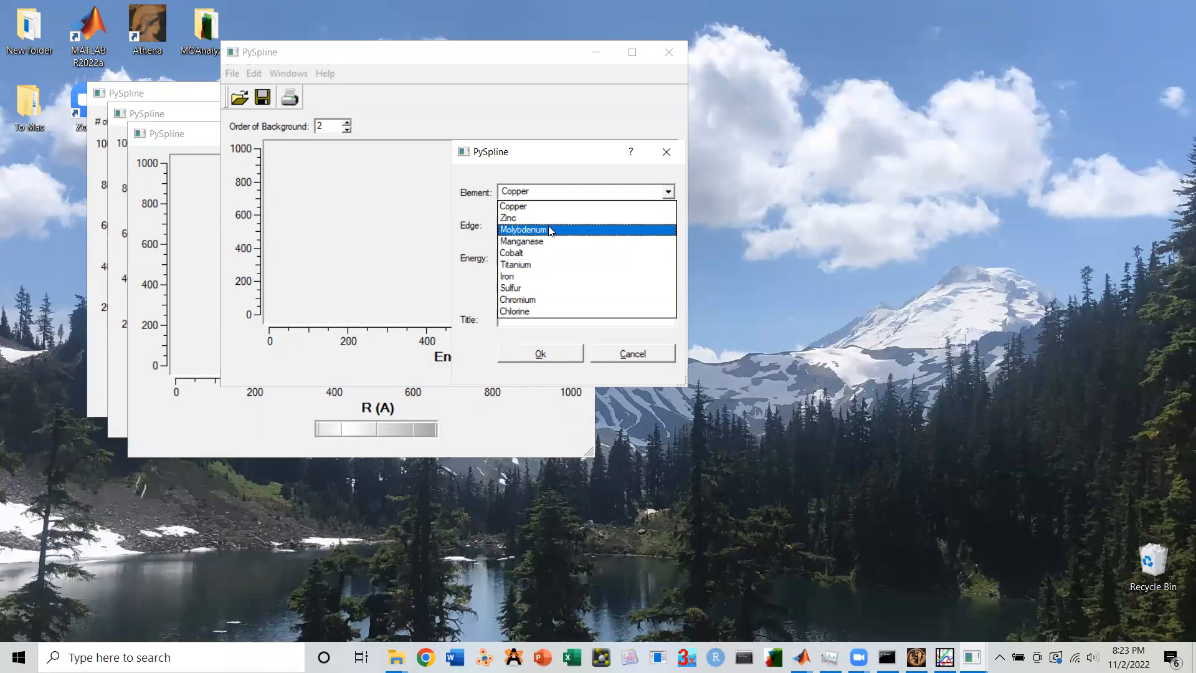
{"action": "left_click", "coordinate": [464, 201]}
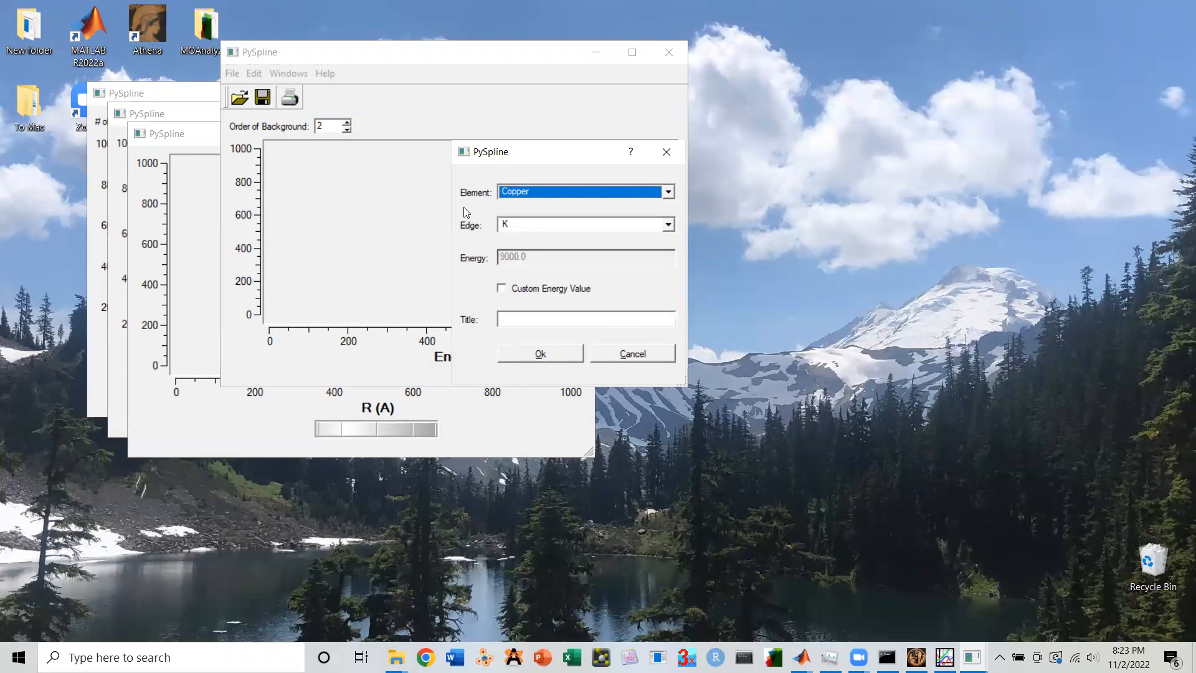
{"action": "left_click", "coordinate": [514, 228]}
{"action": "left_click", "coordinate": [520, 228]}
{"action": "left_click", "coordinate": [531, 230]}
{"action": "left_click", "coordinate": [529, 230]}
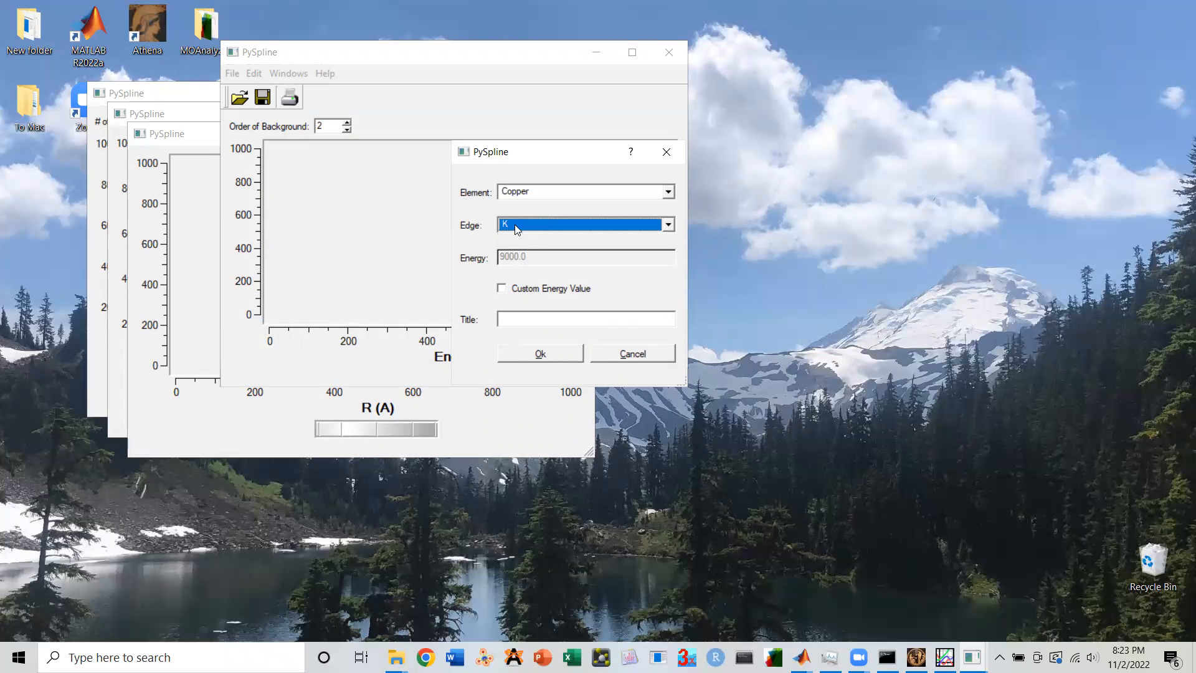
{"action": "left_click", "coordinate": [503, 290]}
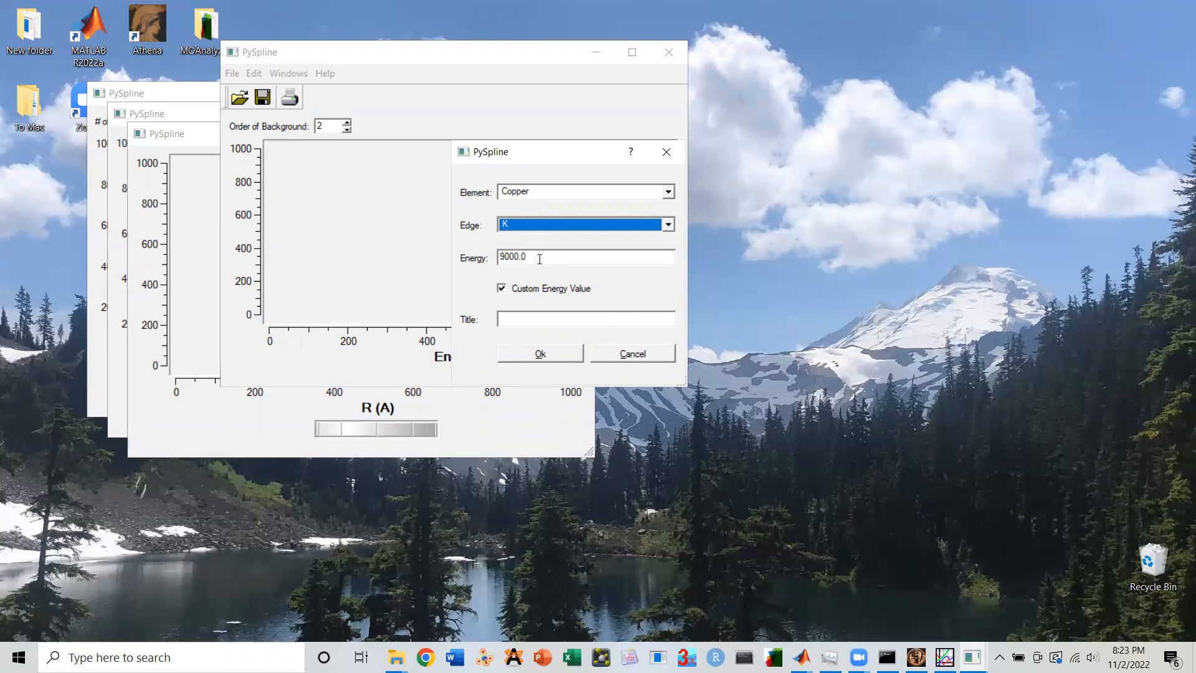
{"action": "left_click_drag", "start_coordinate": [540, 259], "coordinate": [498, 258]}
{"action": "key", "text": "ctrl+v"}
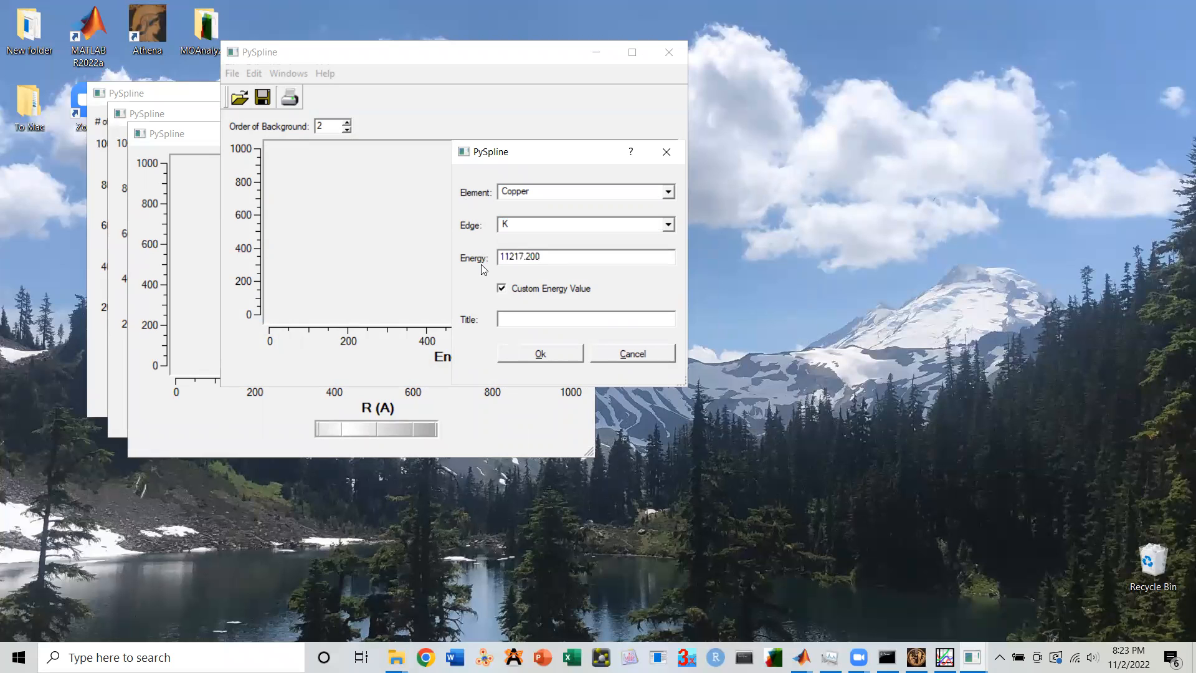
{"action": "left_click", "coordinate": [565, 353]}
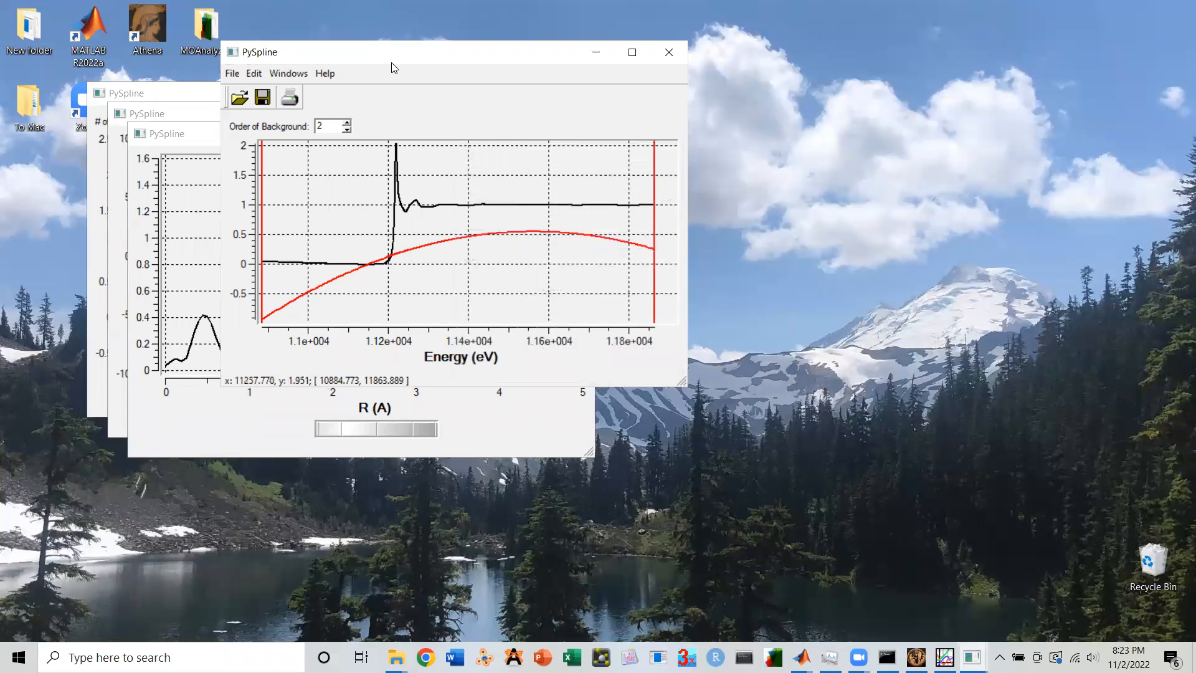
Step: Arrange the background, spline, k-space and R-space windows across the desktop and bring the background window to the front
{"action": "left_click_drag", "start_coordinate": [392, 62], "coordinate": [781, 25]}
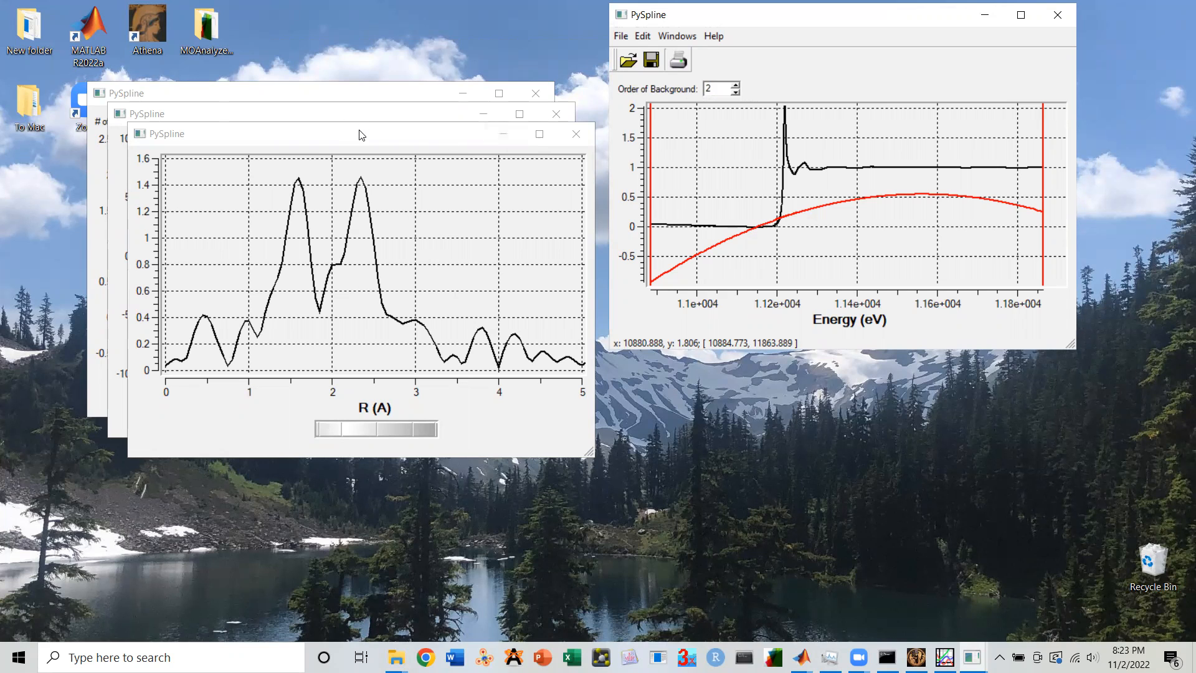
{"action": "left_click_drag", "start_coordinate": [374, 143], "coordinate": [909, 319]}
{"action": "left_click", "coordinate": [401, 119]}
{"action": "left_click_drag", "start_coordinate": [401, 120], "coordinate": [1031, 93]}
{"action": "left_click", "coordinate": [371, 105]}
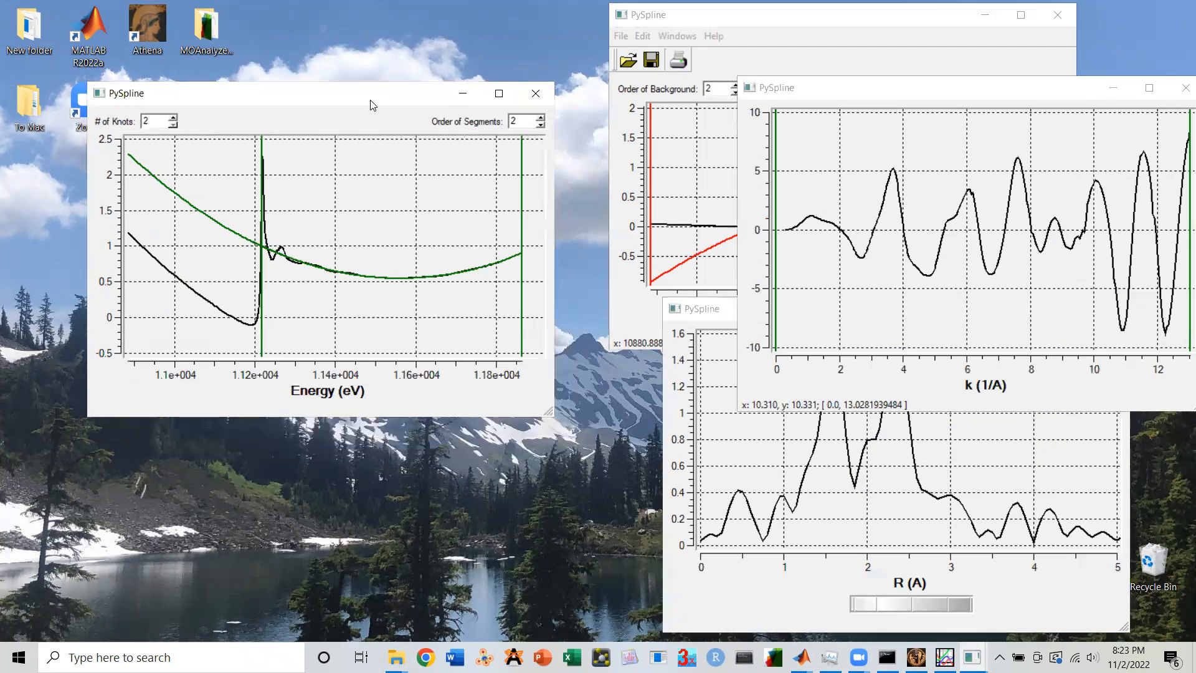
{"action": "left_click_drag", "start_coordinate": [324, 93], "coordinate": [330, 311]}
{"action": "left_click", "coordinate": [725, 20]}
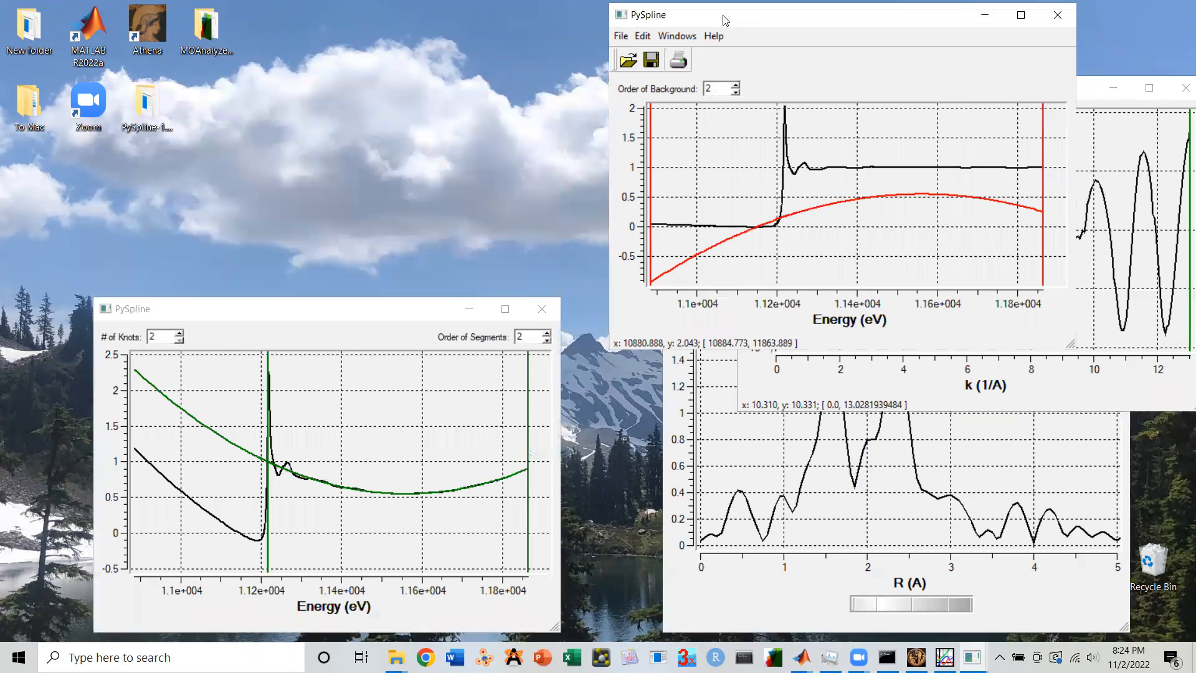
Step: Move the background window aside and place its second-order background fit limits at about 11400.7 and 11751.9 eV
{"action": "left_click_drag", "start_coordinate": [725, 20], "coordinate": [215, 17]}
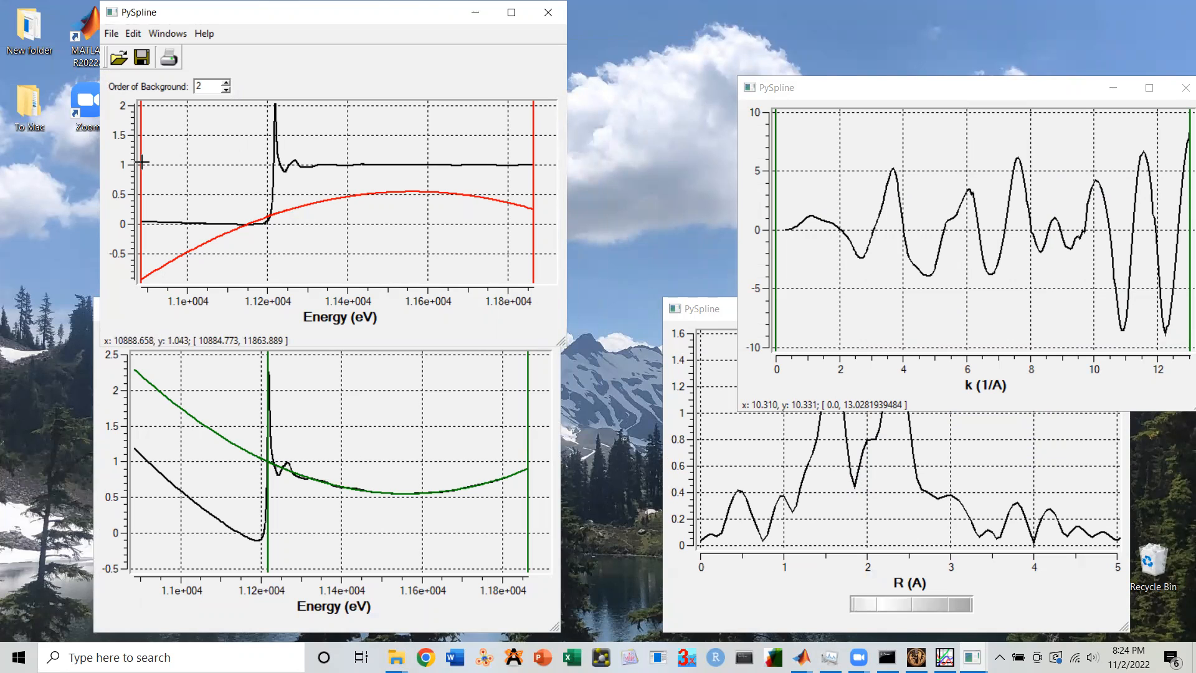
{"action": "mouse_move", "coordinate": [141, 162]}
{"action": "left_mouse_down"}
{"action": "mouse_move", "coordinate": [302, 160]}
{"action": "mouse_move", "coordinate": [272, 163]}
{"action": "left_mouse_up"}
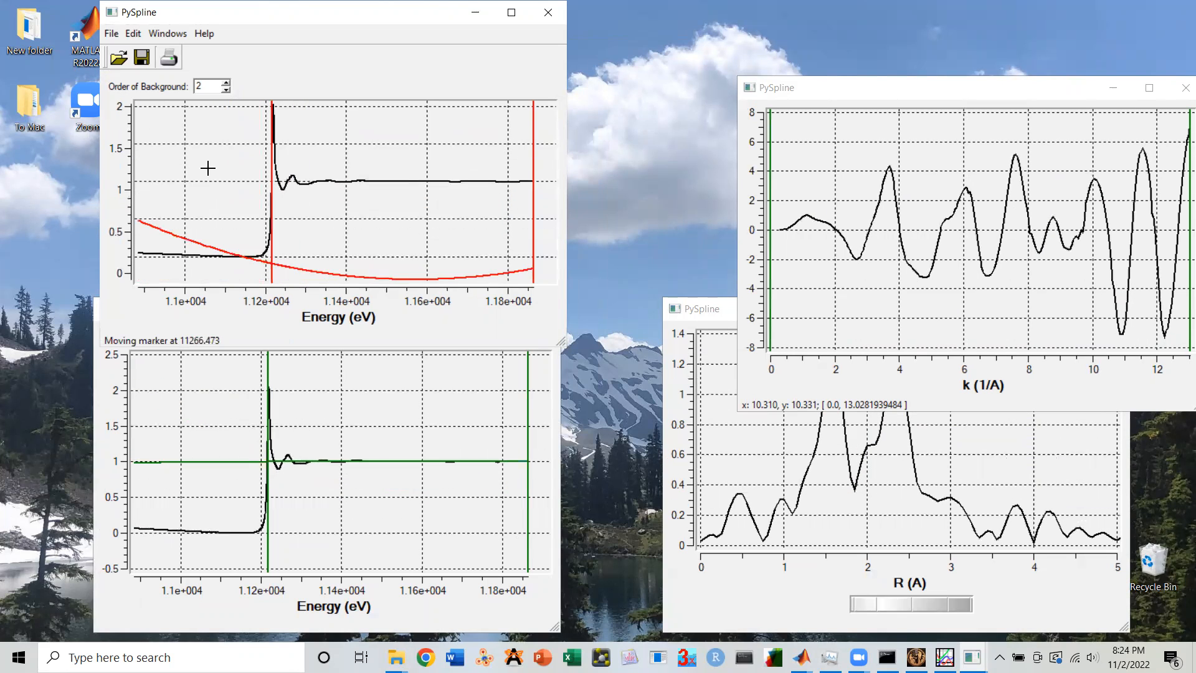
{"action": "mouse_move", "coordinate": [531, 174]}
{"action": "left_mouse_down"}
{"action": "mouse_move", "coordinate": [221, 178]}
{"action": "mouse_move", "coordinate": [486, 195]}
{"action": "left_mouse_up"}
{"action": "left_click_drag", "start_coordinate": [187, 187], "coordinate": [347, 192]}
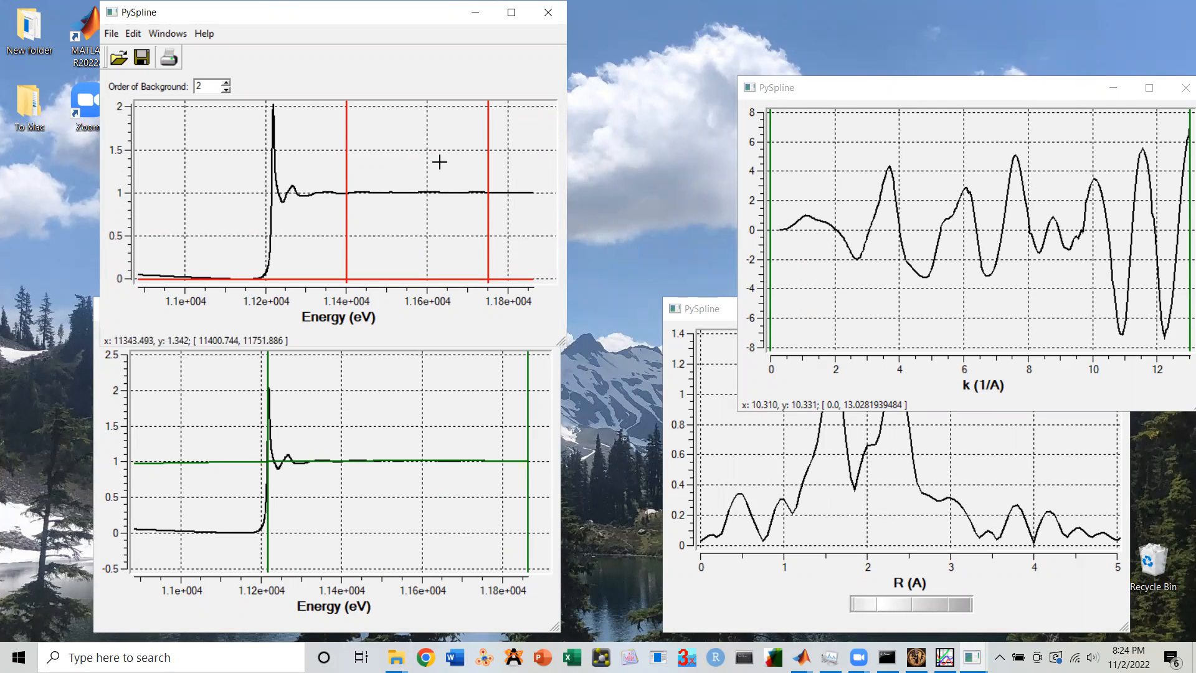
Step: Minimize the background window and arrange the spline, k-space and R-space plots side by side without covering their curves
{"action": "left_click", "coordinate": [476, 14]}
{"action": "left_click_drag", "start_coordinate": [349, 305], "coordinate": [317, 262]}
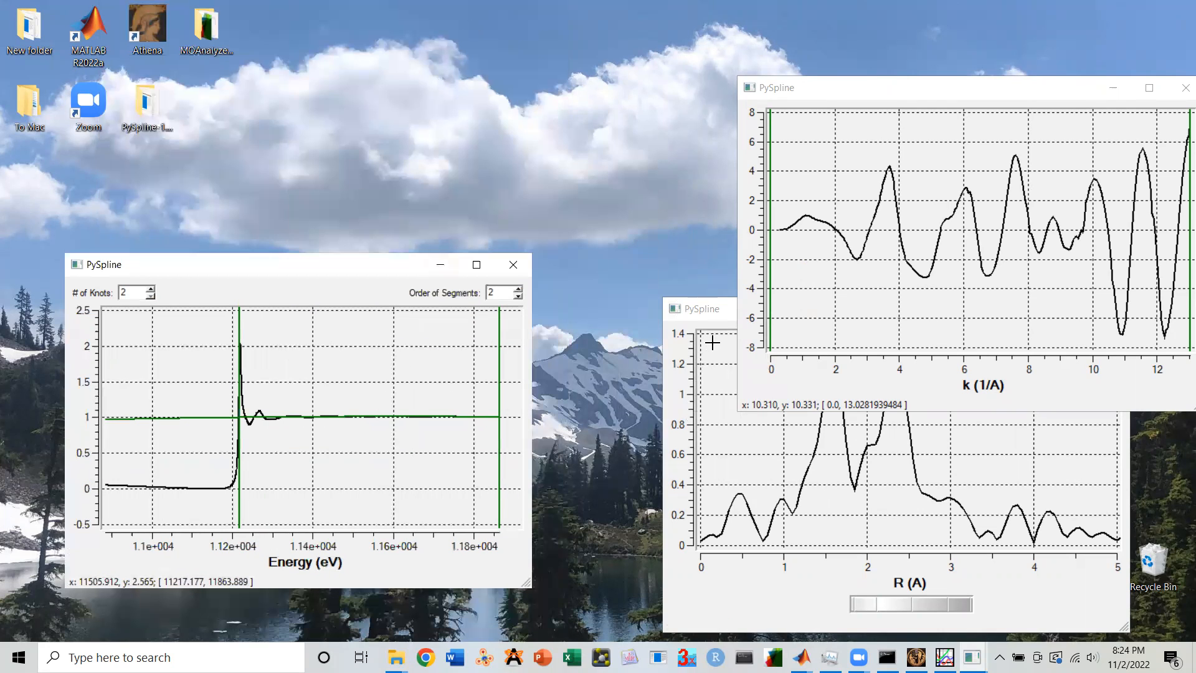
{"action": "left_click", "coordinate": [723, 314]}
{"action": "left_click_drag", "start_coordinate": [723, 315], "coordinate": [703, 269]}
{"action": "left_click", "coordinate": [839, 88]}
{"action": "left_click_drag", "start_coordinate": [839, 88], "coordinate": [756, 32]}
{"action": "left_click", "coordinate": [784, 305]}
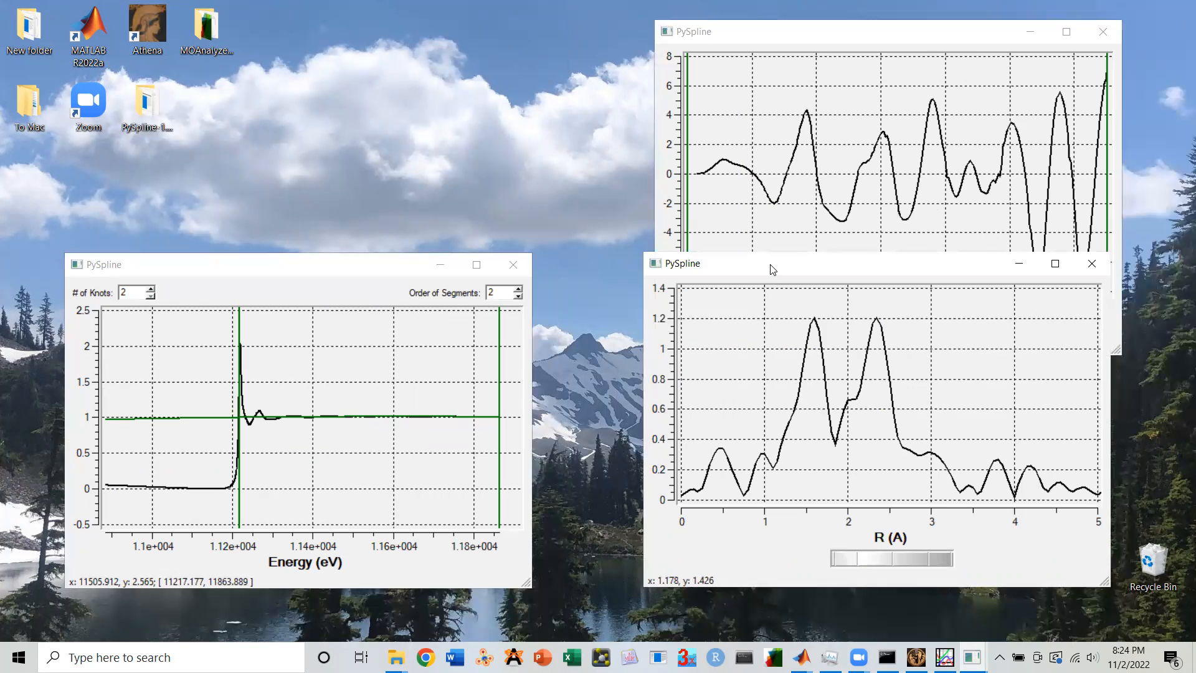
{"action": "left_click_drag", "start_coordinate": [774, 269], "coordinate": [792, 316]}
{"action": "left_click", "coordinate": [288, 263]}
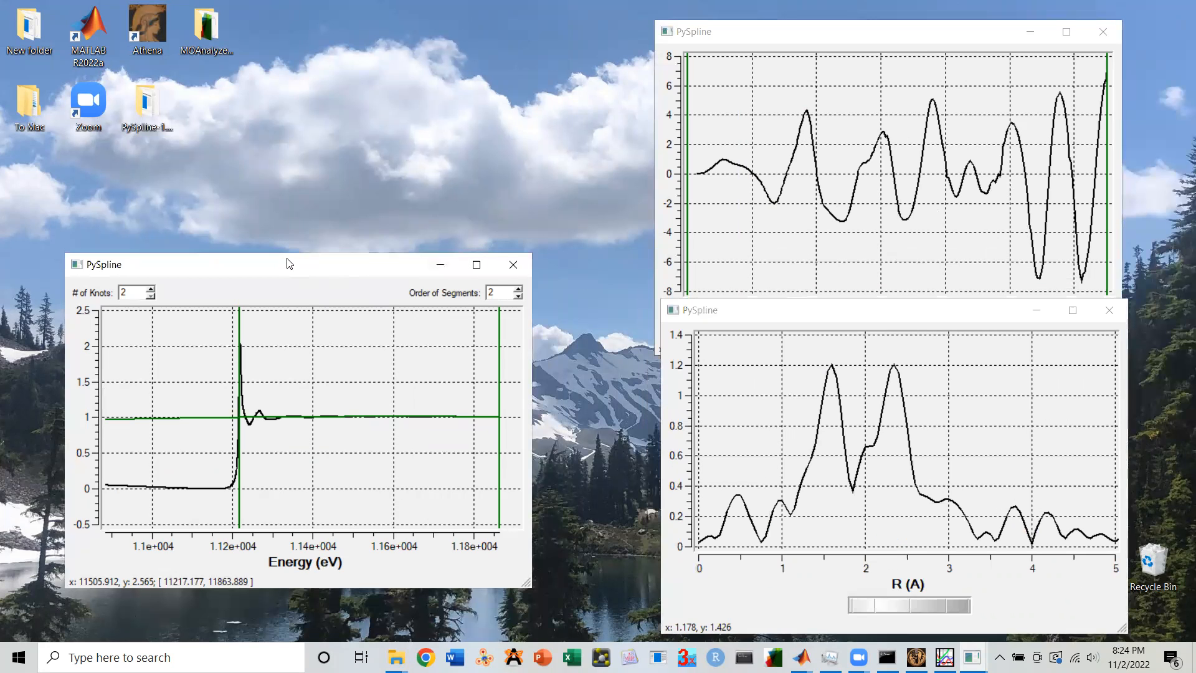
{"action": "left_click_drag", "start_coordinate": [288, 263], "coordinate": [266, 159]}
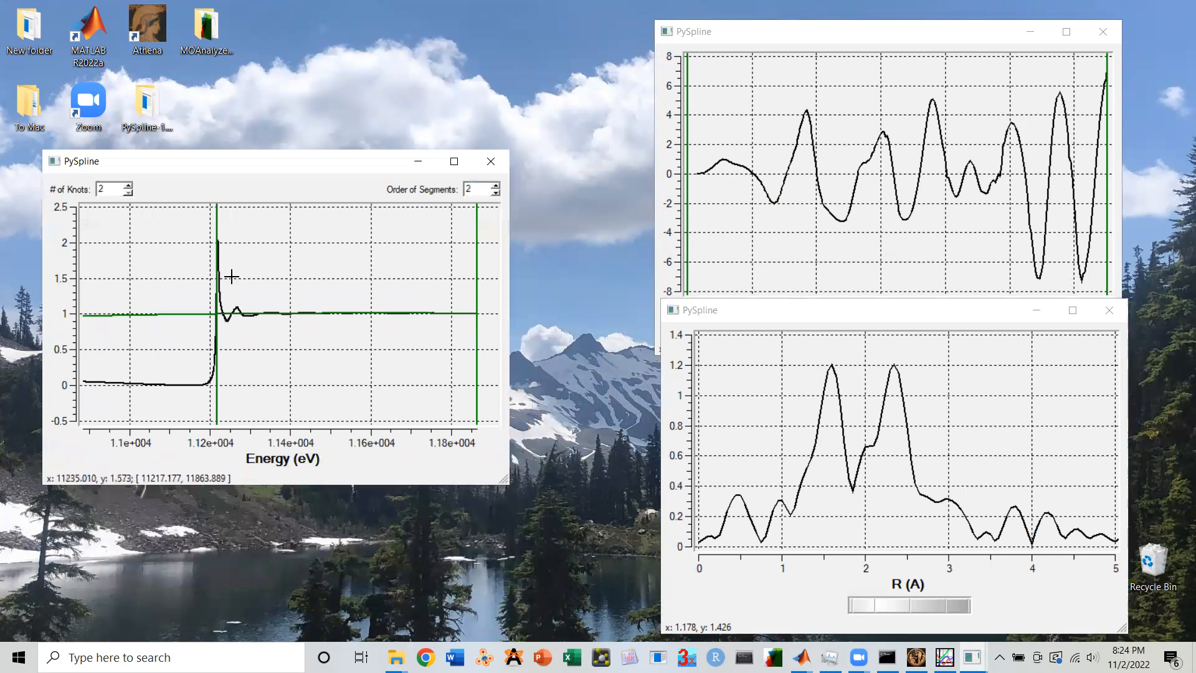
Step: Increase the spline to four knots, nudge the third knot to about 11500.4 eV, and bring the k-space plot fully into view
{"action": "left_click", "coordinate": [129, 186]}
{"action": "left_click", "coordinate": [129, 186]}
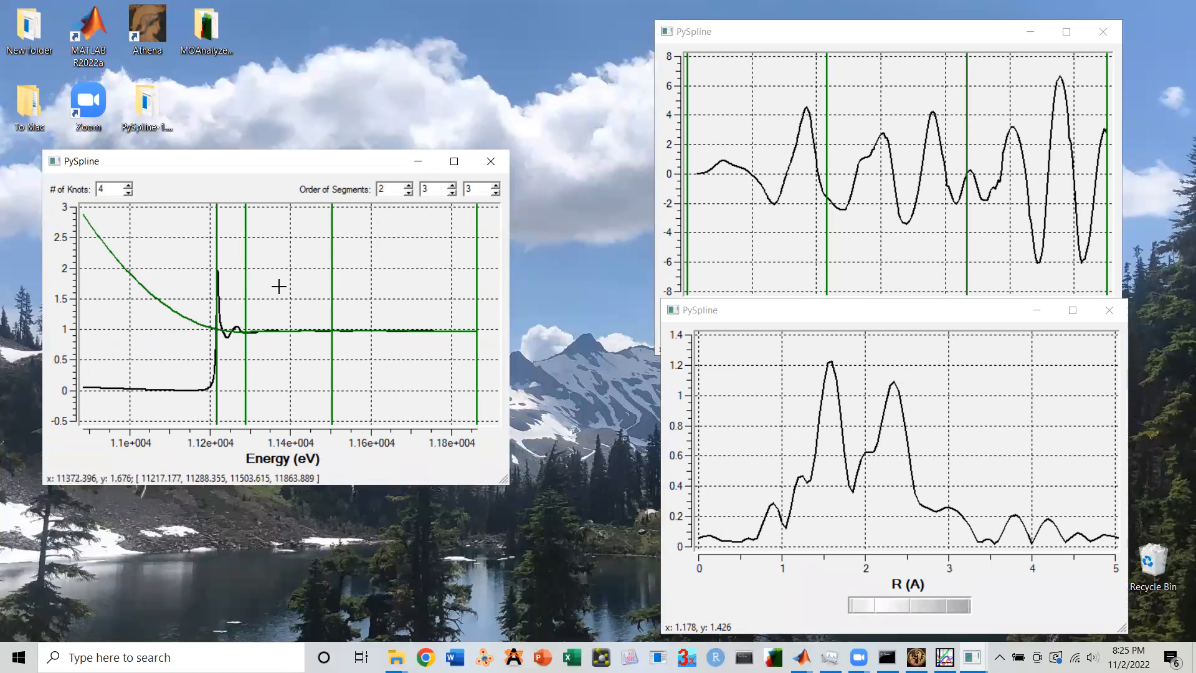
{"action": "left_click", "coordinate": [330, 275]}
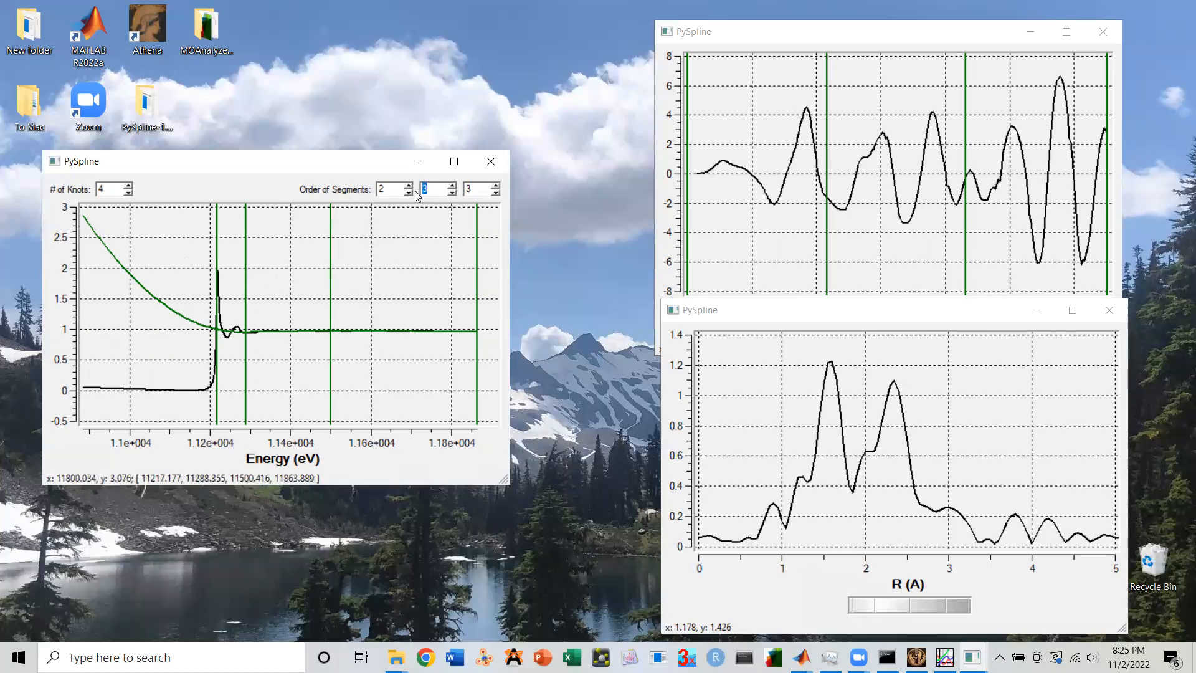
{"action": "key", "text": "Tab"}
{"action": "left_click", "coordinate": [750, 34]}
{"action": "left_click_drag", "start_coordinate": [751, 34], "coordinate": [724, 19]}
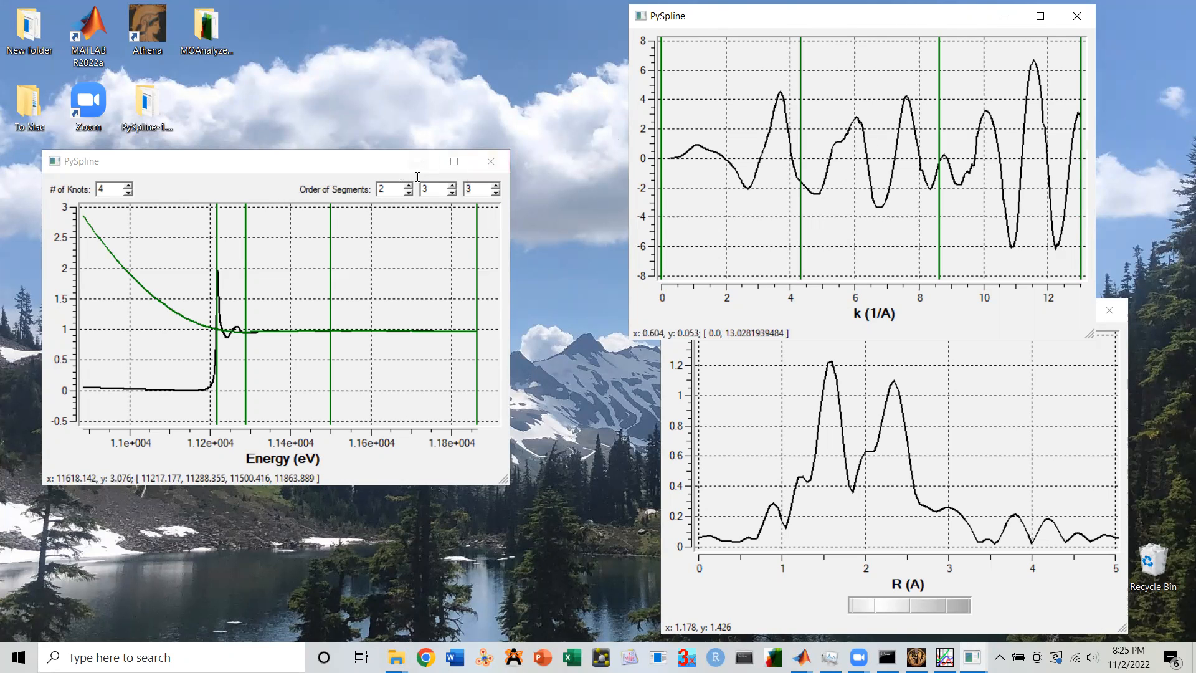
Step: Try a five-knot spline with segment orders 2, 3, 3, 3, and return to four knots
{"action": "left_click", "coordinate": [129, 186]}
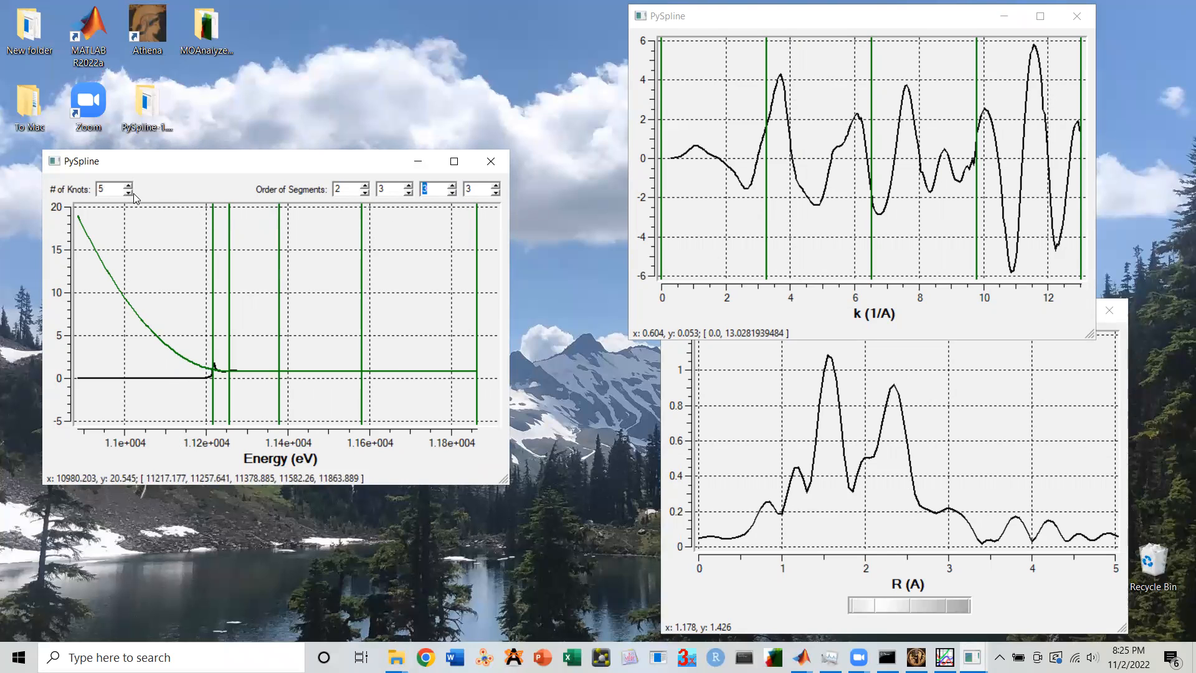
{"action": "left_click_drag", "start_coordinate": [165, 164], "coordinate": [154, 134]}
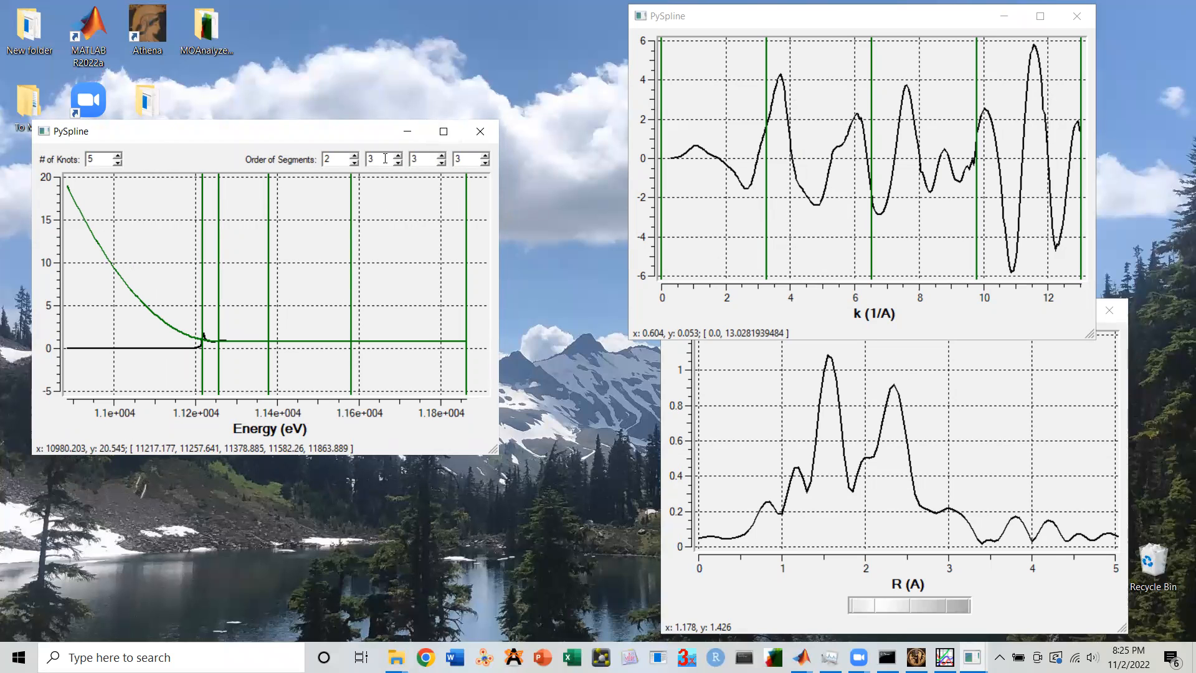
{"action": "left_click_drag", "start_coordinate": [495, 158], "coordinate": [491, 159]}
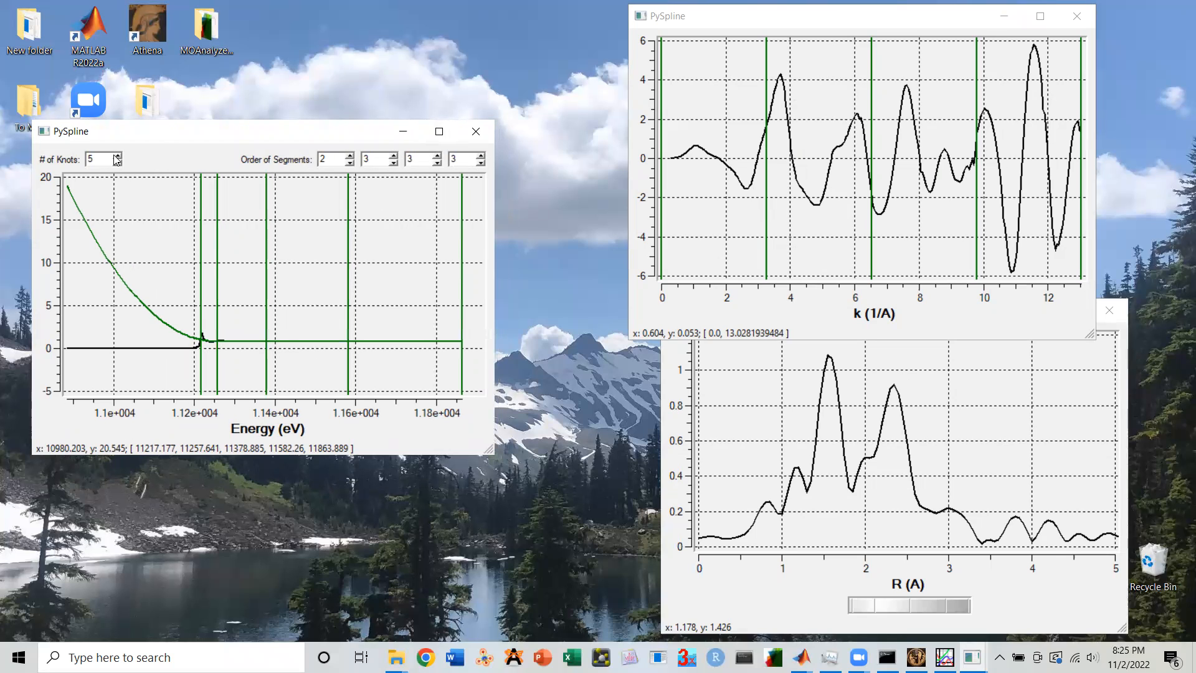
{"action": "left_click", "coordinate": [116, 157]}
{"action": "left_click", "coordinate": [117, 163]}
{"action": "left_click", "coordinate": [482, 156]}
{"action": "left_click", "coordinate": [481, 163]}
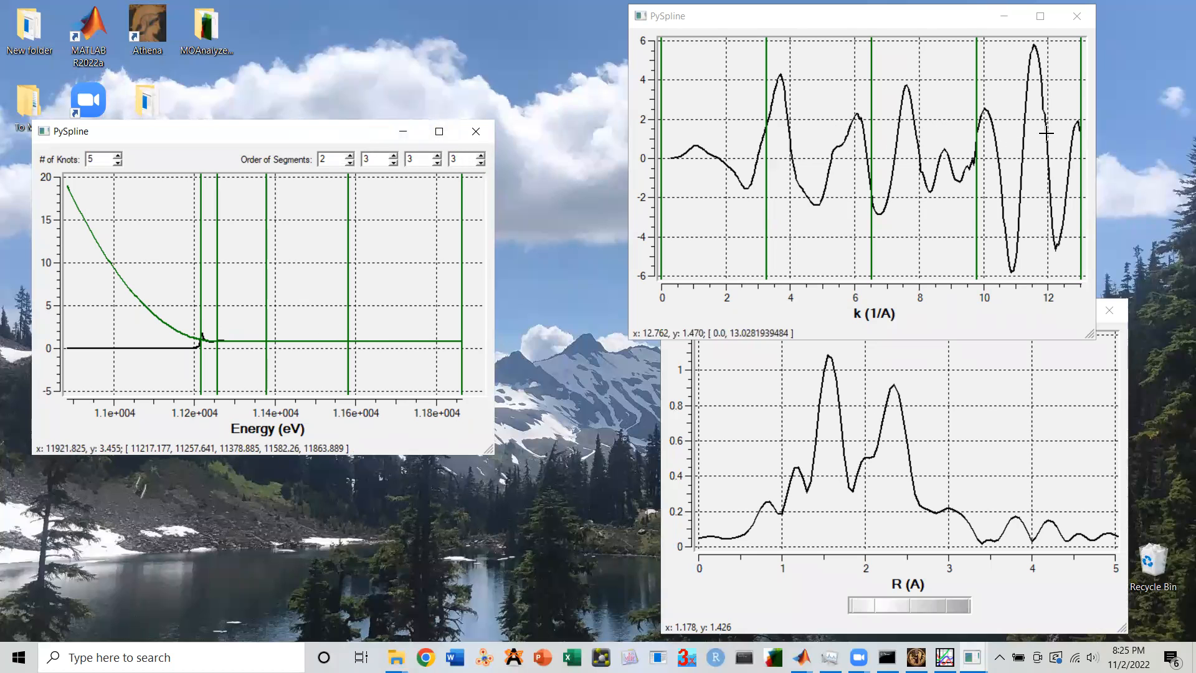
{"action": "left_click_drag", "start_coordinate": [317, 133], "coordinate": [328, 99]}
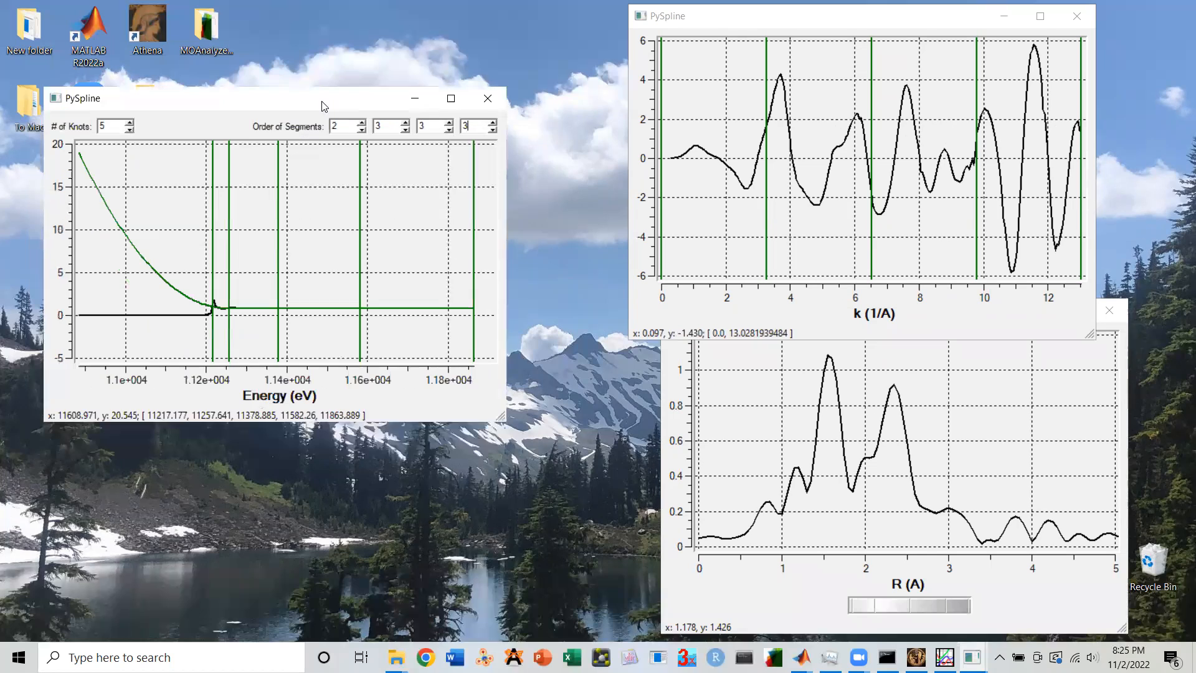
{"action": "left_click", "coordinate": [130, 130]}
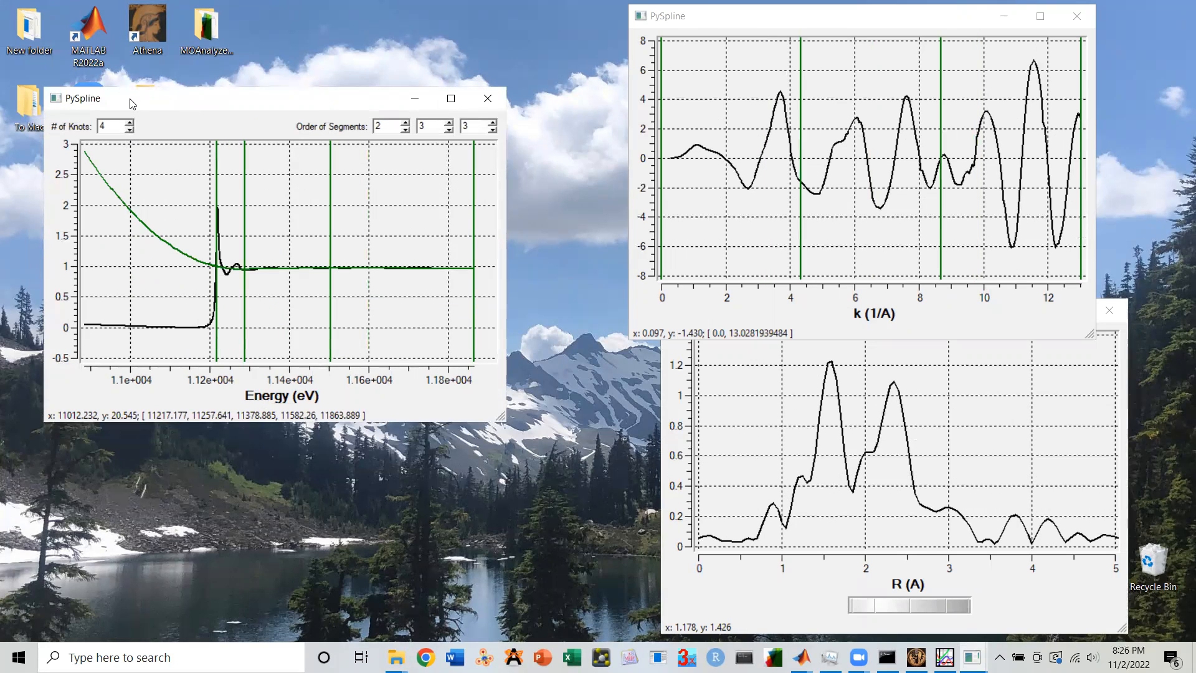
Step: Rearrange the spline, k-space and R-space windows, with the R-space plot in full view below the k-space plot
{"action": "left_click_drag", "start_coordinate": [133, 104], "coordinate": [114, 67]}
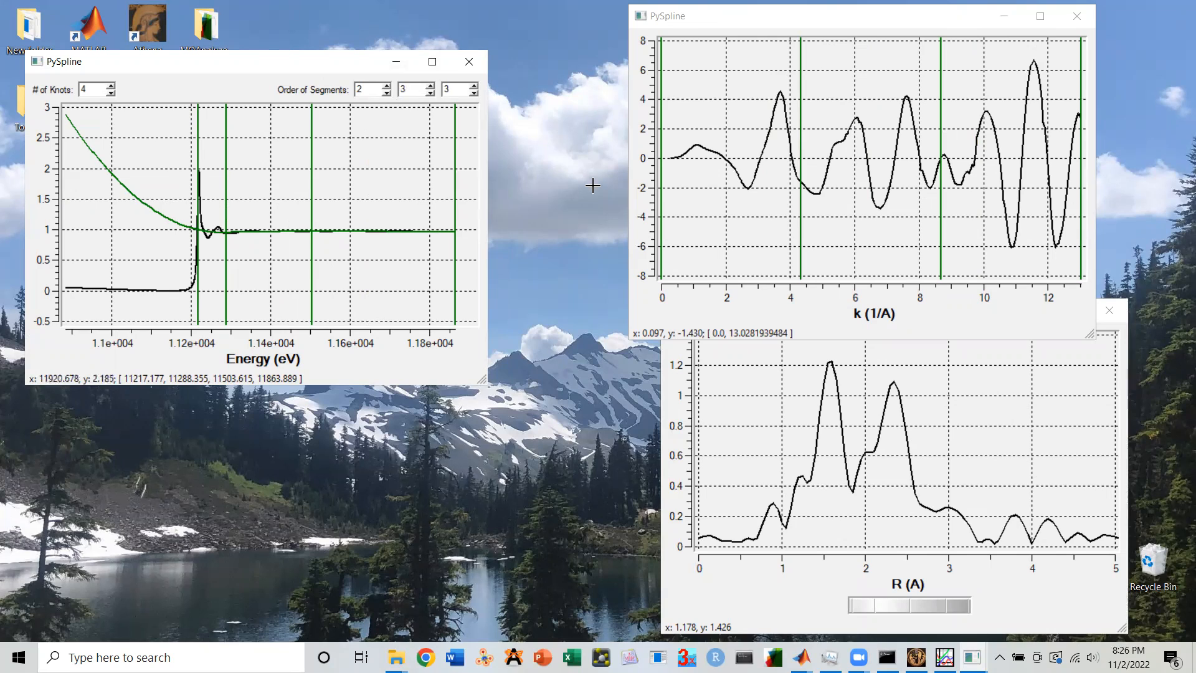
{"action": "left_click", "coordinate": [798, 367]}
{"action": "left_click_drag", "start_coordinate": [801, 320], "coordinate": [766, 334]}
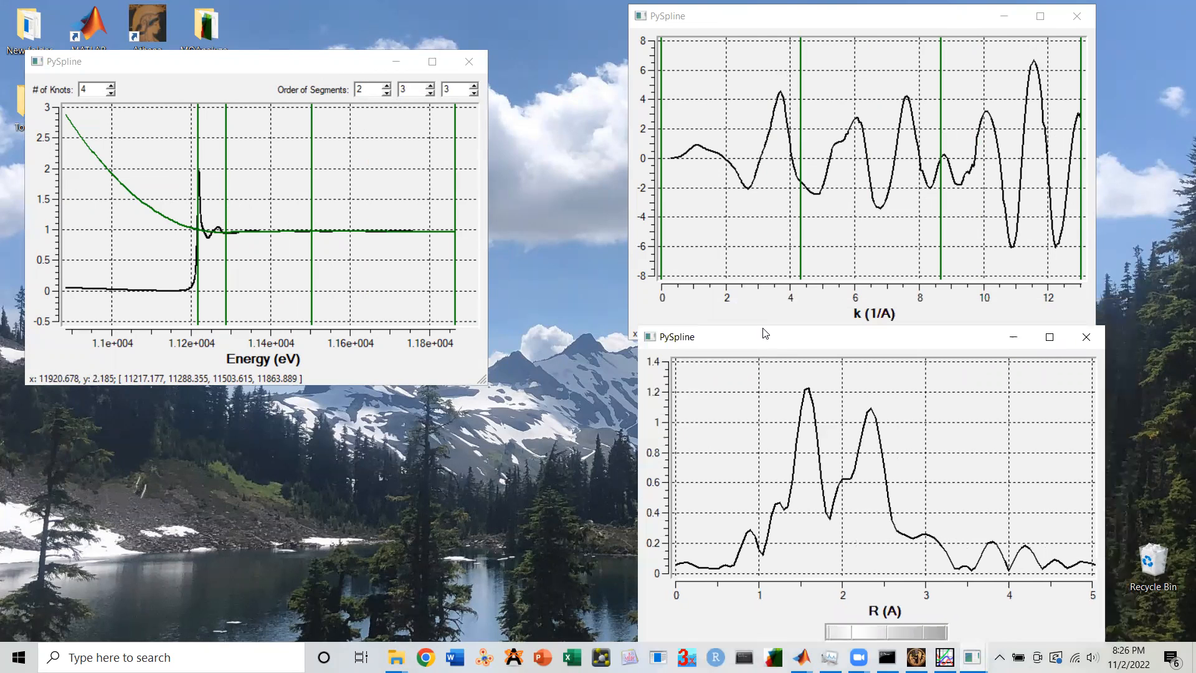
{"action": "left_click", "coordinate": [735, 21]}
{"action": "left_click_drag", "start_coordinate": [738, 23], "coordinate": [751, 19]}
{"action": "left_click", "coordinate": [745, 366]}
{"action": "left_click_drag", "start_coordinate": [735, 341], "coordinate": [723, 287]}
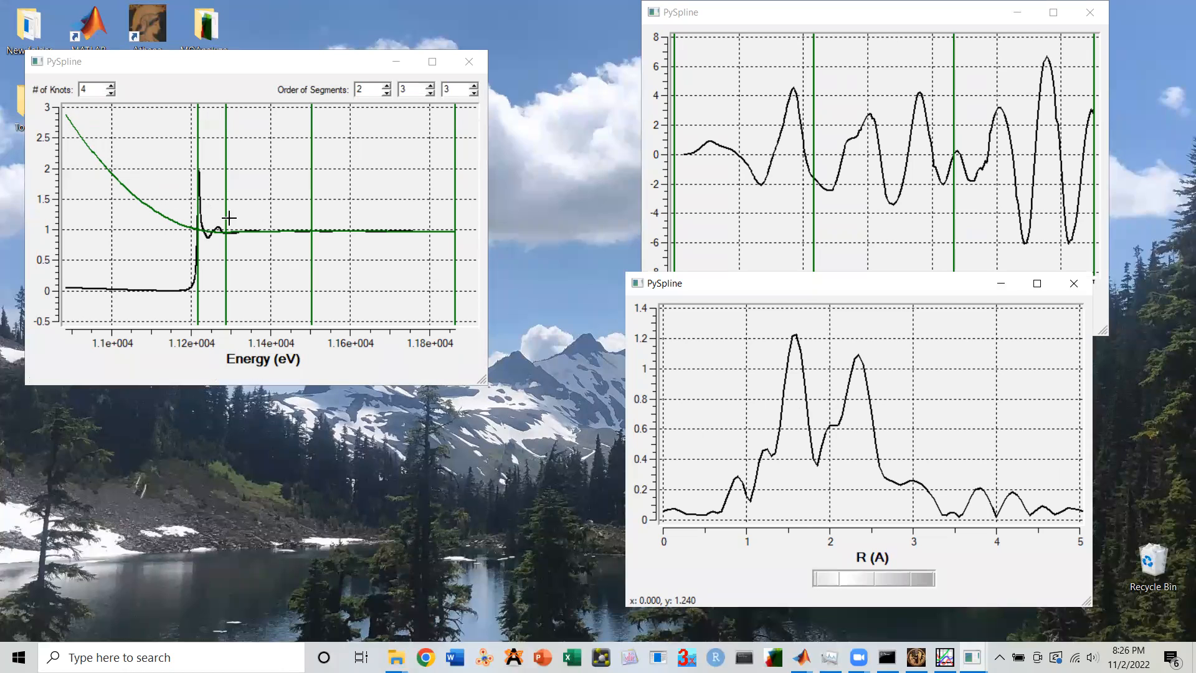
{"action": "left_click_drag", "start_coordinate": [192, 68], "coordinate": [204, 82]}
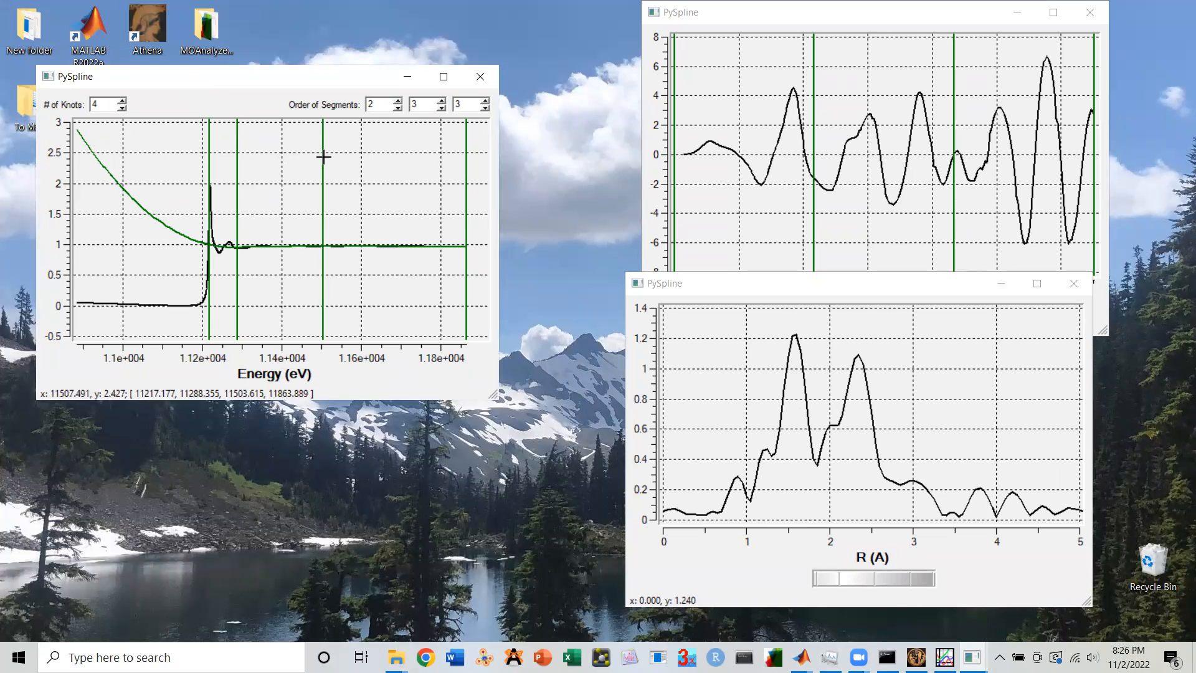
Step: Try the two interior spline knots close together at about 11519.8 and 11575.0 eV, with the k-space plot in front
{"action": "left_click_drag", "start_coordinate": [325, 252], "coordinate": [319, 247]}
{"action": "left_click_drag", "start_coordinate": [300, 248], "coordinate": [314, 249]}
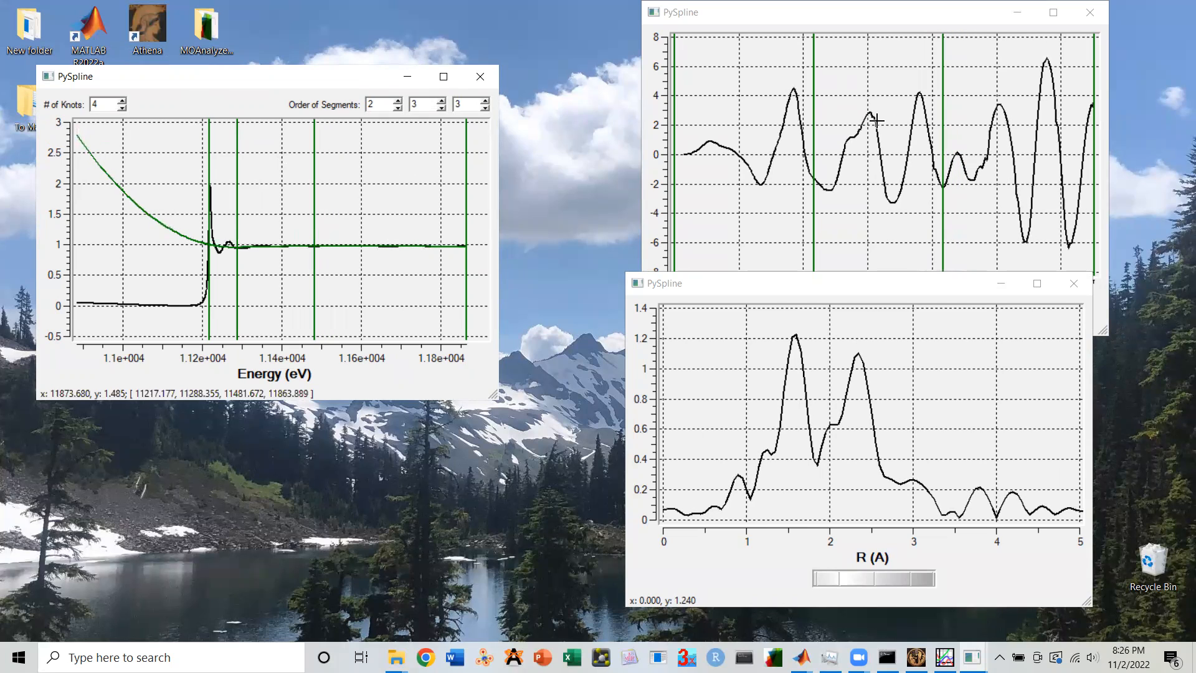
{"action": "left_click", "coordinate": [767, 20]}
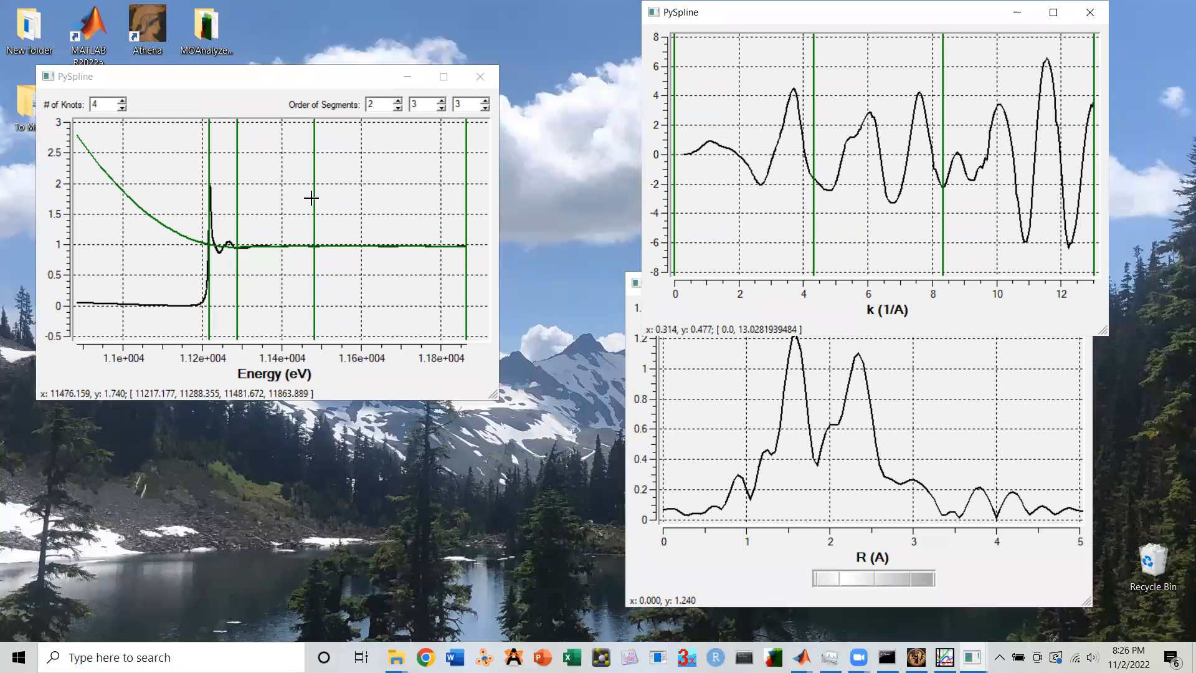
{"action": "left_click_drag", "start_coordinate": [312, 197], "coordinate": [348, 205]}
{"action": "left_click_drag", "start_coordinate": [236, 213], "coordinate": [326, 214]}
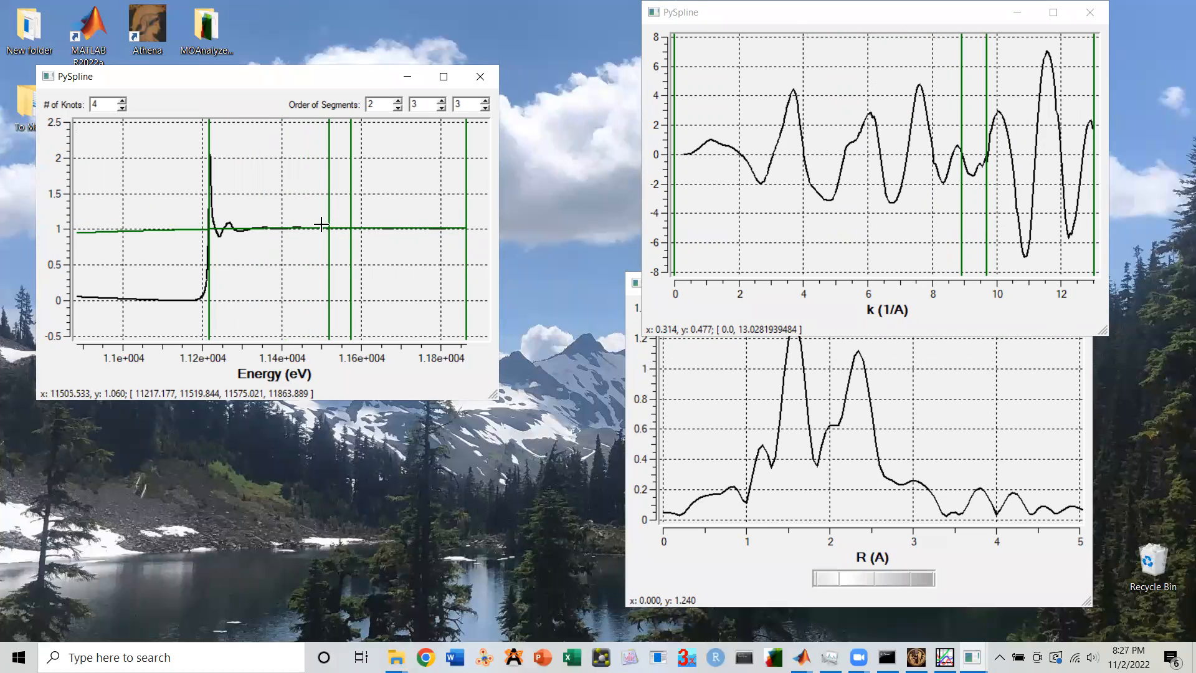
Step: Place the two interior spline knots at about 11360.8 and 11631.2 eV, and shift the R-space window down off the k-space curve
{"action": "mouse_move", "coordinate": [319, 223]}
{"action": "left_mouse_down"}
{"action": "mouse_move", "coordinate": [200, 223]}
{"action": "mouse_move", "coordinate": [272, 221]}
{"action": "left_mouse_up"}
{"action": "mouse_move", "coordinate": [351, 218]}
{"action": "left_mouse_down"}
{"action": "mouse_move", "coordinate": [386, 214]}
{"action": "mouse_move", "coordinate": [370, 217]}
{"action": "left_mouse_up"}
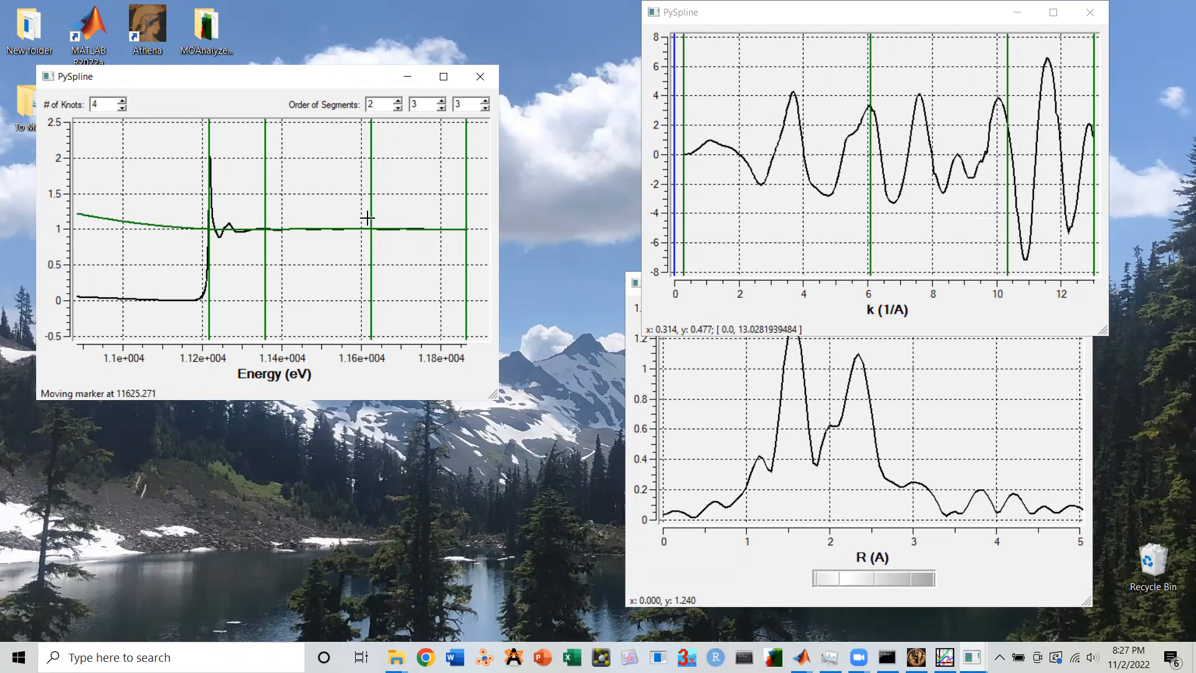
{"action": "left_click", "coordinate": [851, 422]}
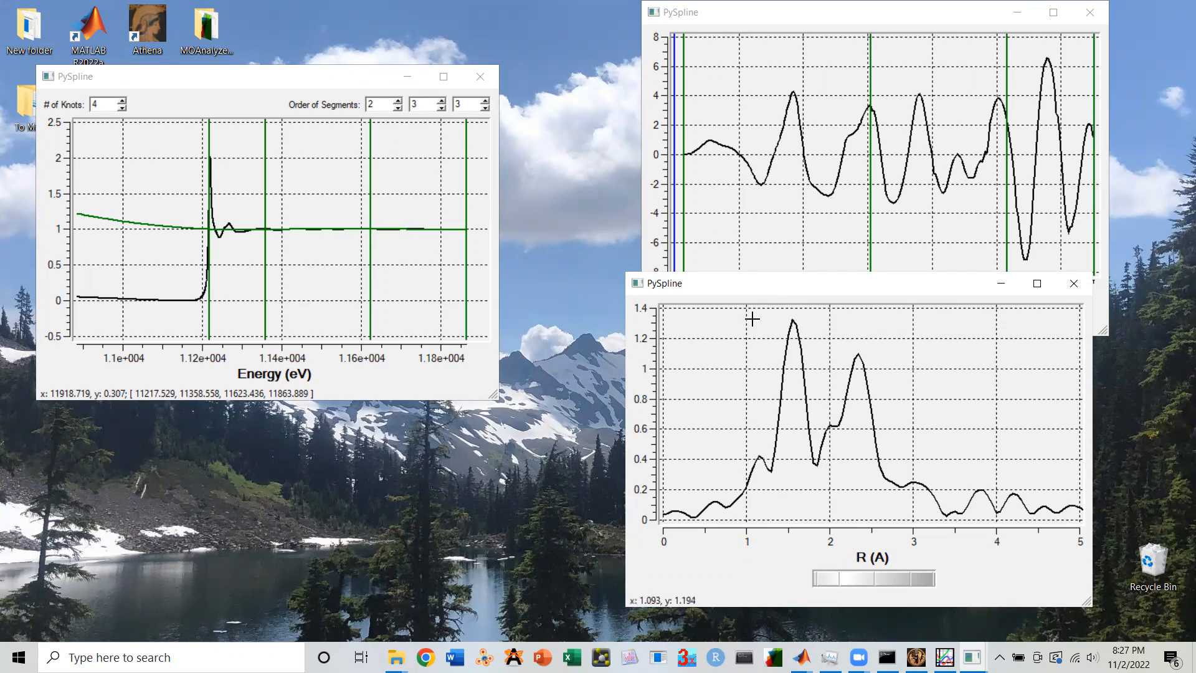
{"action": "left_click_drag", "start_coordinate": [753, 294], "coordinate": [752, 332]}
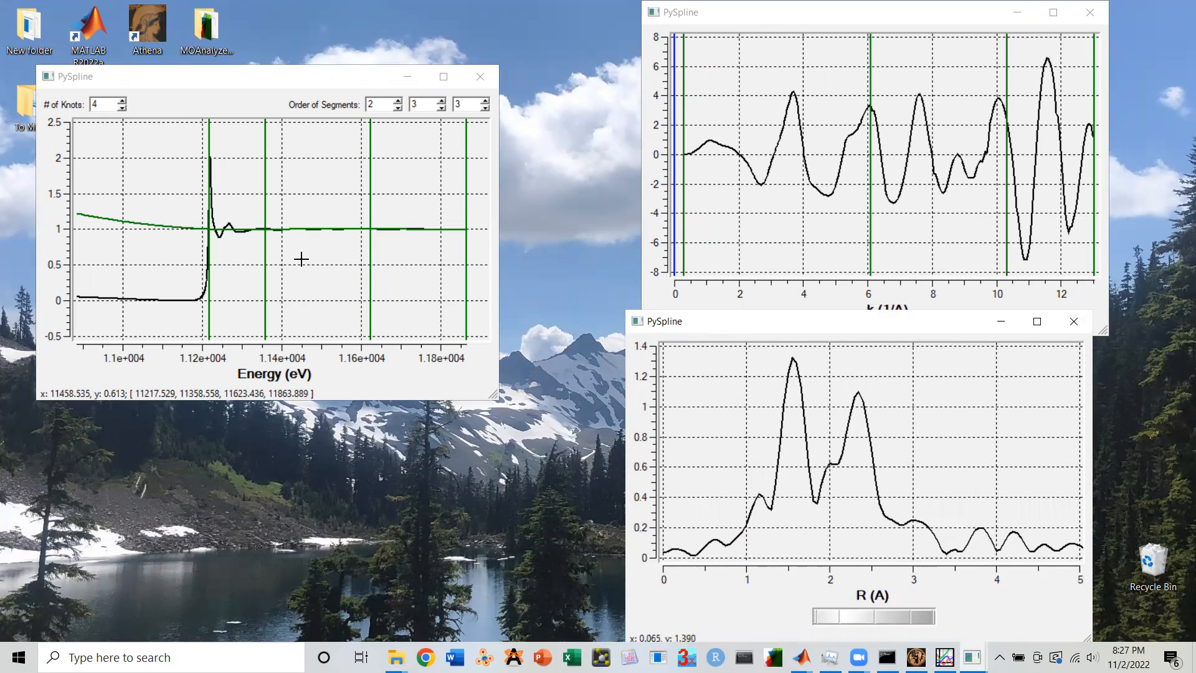
{"action": "left_click_drag", "start_coordinate": [266, 239], "coordinate": [265, 235]}
{"action": "mouse_move", "coordinate": [374, 237]}
{"action": "left_mouse_down"}
{"action": "mouse_move", "coordinate": [385, 235]}
{"action": "mouse_move", "coordinate": [373, 235]}
{"action": "left_mouse_up"}
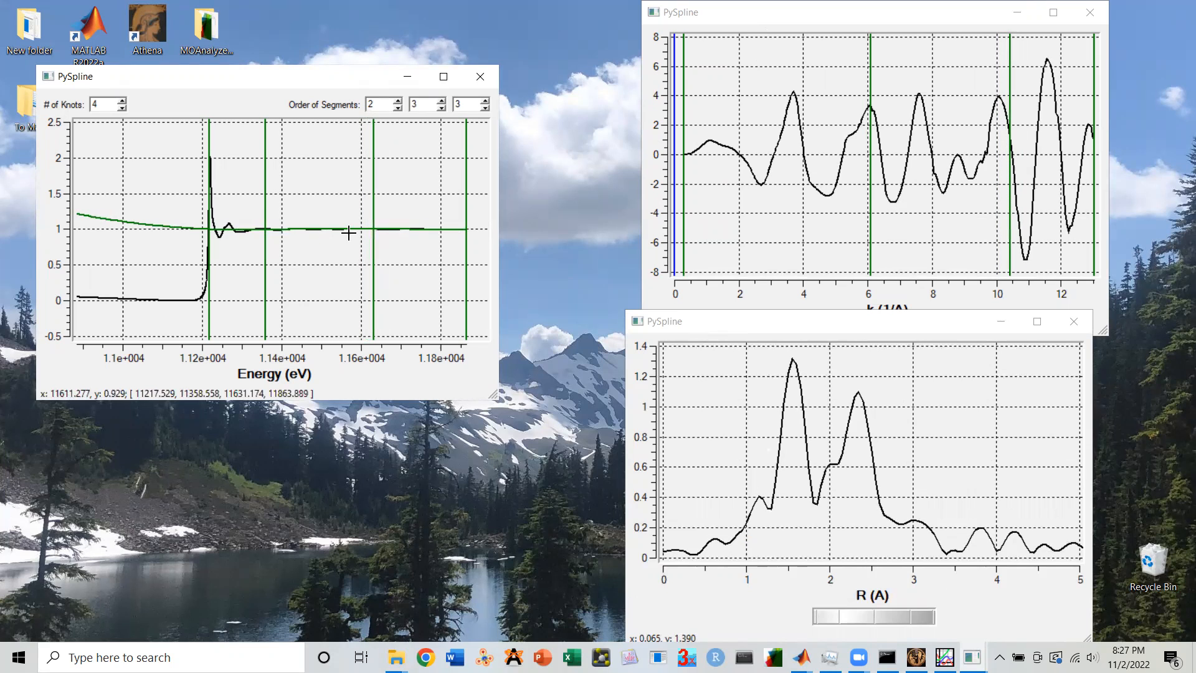
{"action": "left_click_drag", "start_coordinate": [266, 237], "coordinate": [266, 232]}
Step: Reposition the k-space window and set the lower limit of the Fourier transform range to about 2.59 1/Å
{"action": "left_click_drag", "start_coordinate": [749, 23], "coordinate": [688, 31]}
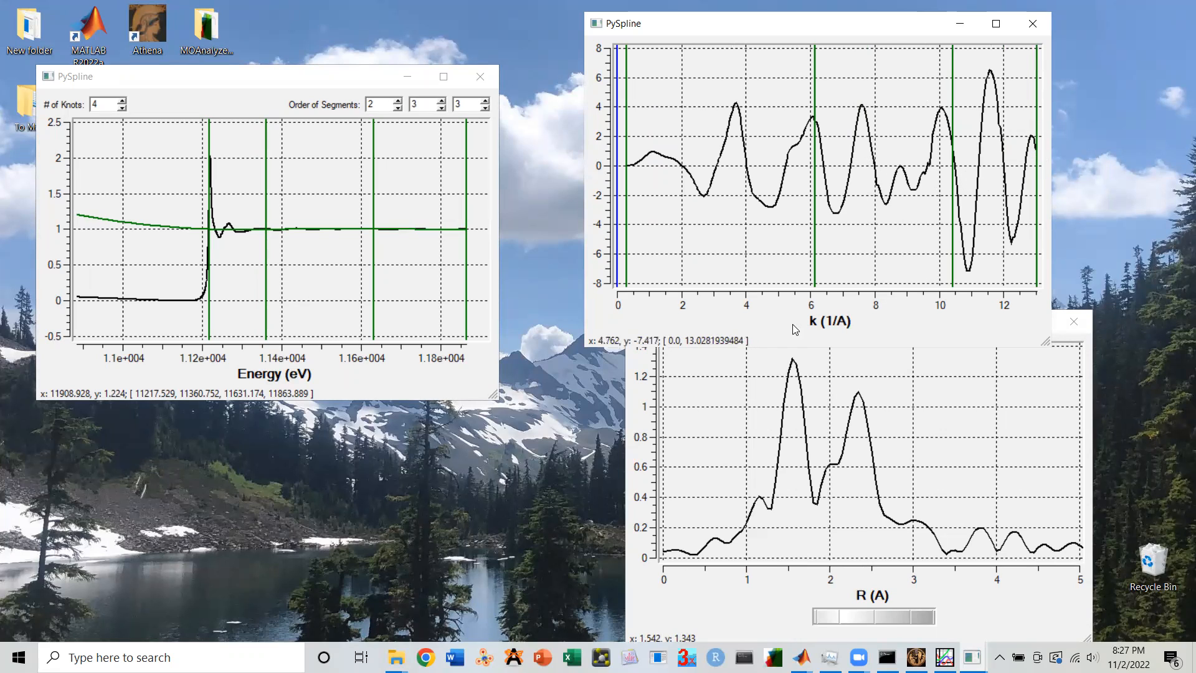
{"action": "left_click", "coordinate": [697, 464]}
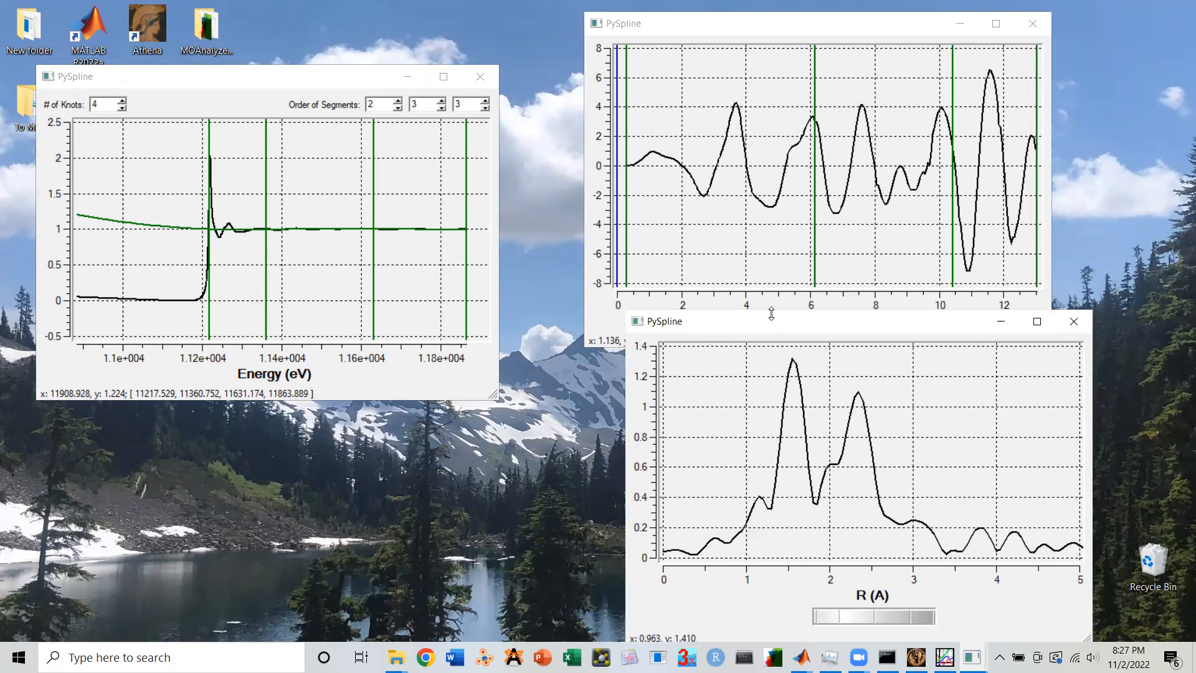
{"action": "mouse_move", "coordinate": [616, 252]}
{"action": "left_mouse_down"}
{"action": "mouse_move", "coordinate": [709, 248]}
{"action": "mouse_move", "coordinate": [699, 254]}
{"action": "left_mouse_up"}
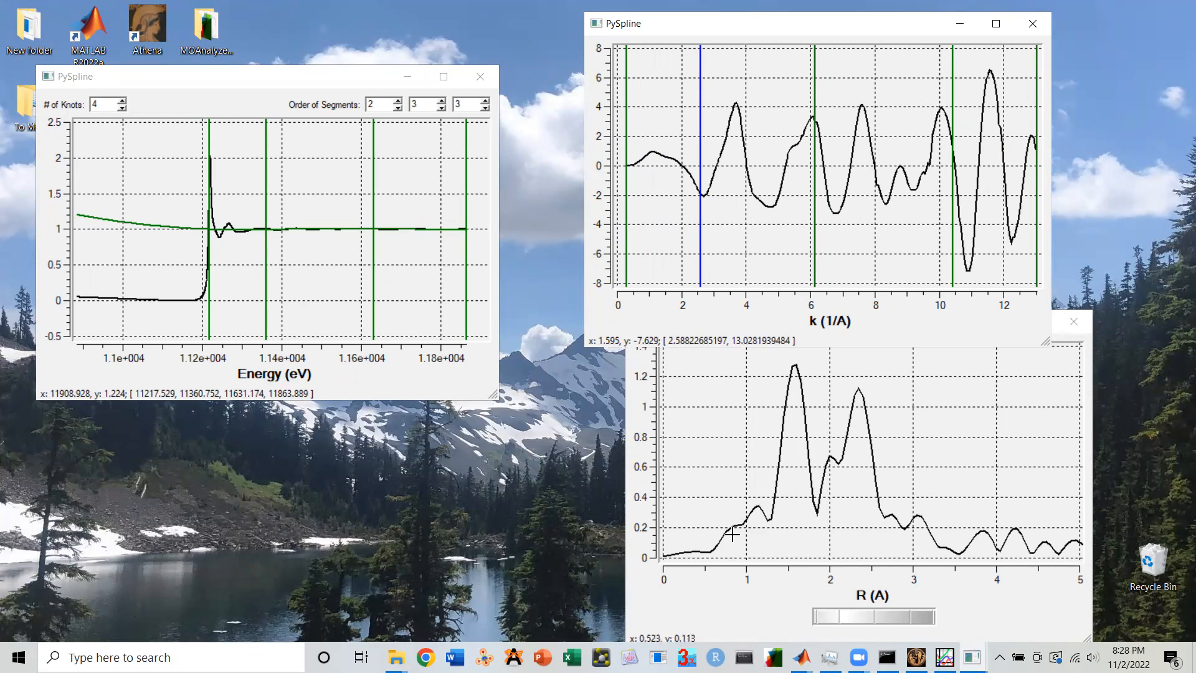
{"action": "mouse_move", "coordinate": [1034, 173]}
{"action": "left_mouse_down"}
{"action": "mouse_move", "coordinate": [997, 183]}
{"action": "mouse_move", "coordinate": [1027, 188]}
{"action": "left_mouse_up"}
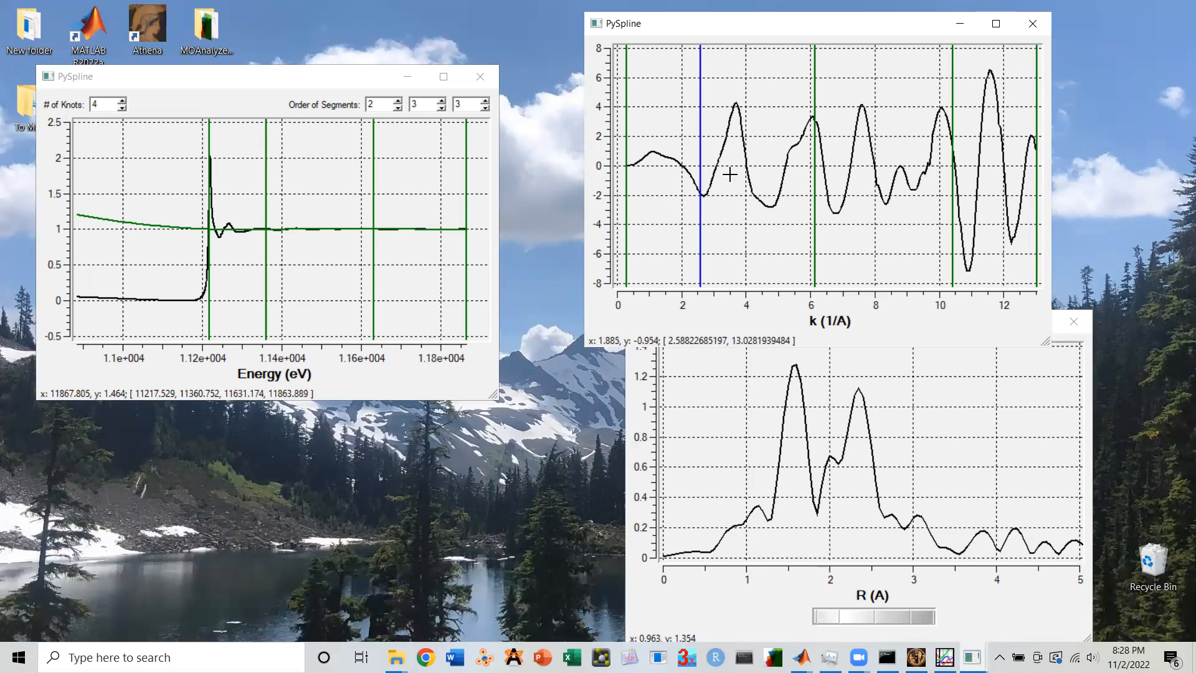
Step: Move the first three spline knots to about 11243.1, 11341.8 and 11642.9 eV, matching the first to the lower k limit
{"action": "mouse_move", "coordinate": [210, 255]}
{"action": "left_mouse_down"}
{"action": "mouse_move", "coordinate": [271, 232]}
{"action": "mouse_move", "coordinate": [258, 232]}
{"action": "left_mouse_up"}
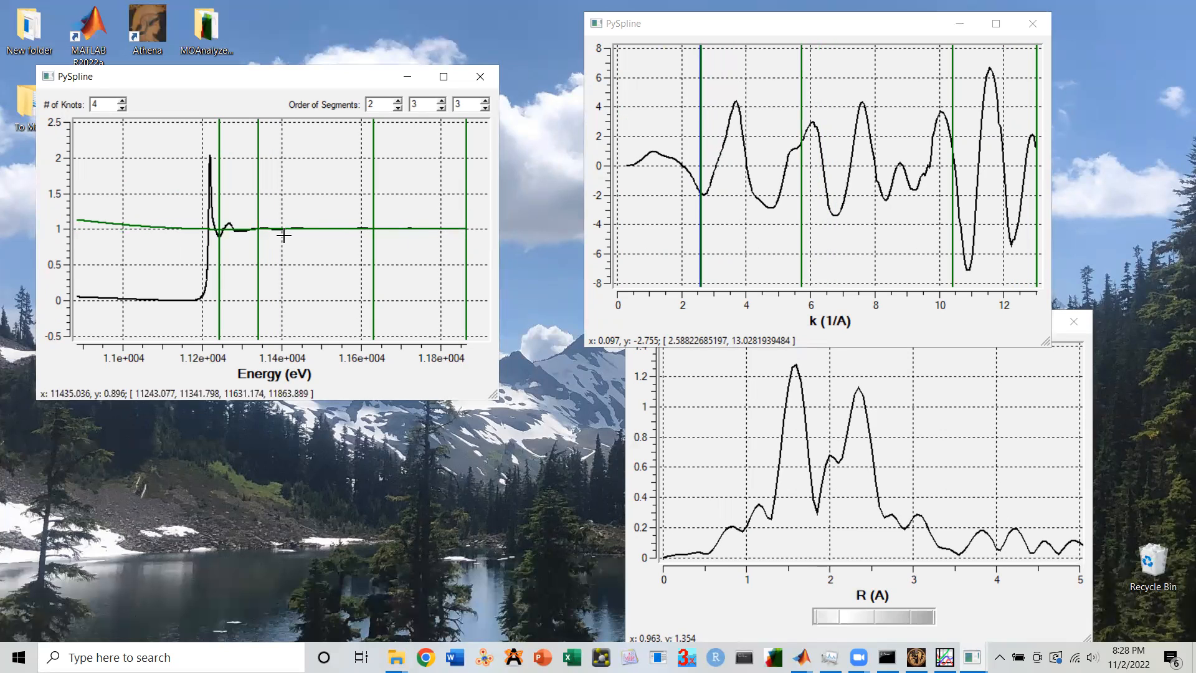
{"action": "mouse_move", "coordinate": [372, 231]}
{"action": "left_mouse_down"}
{"action": "mouse_move", "coordinate": [352, 231]}
{"action": "mouse_move", "coordinate": [377, 230]}
{"action": "left_mouse_up"}
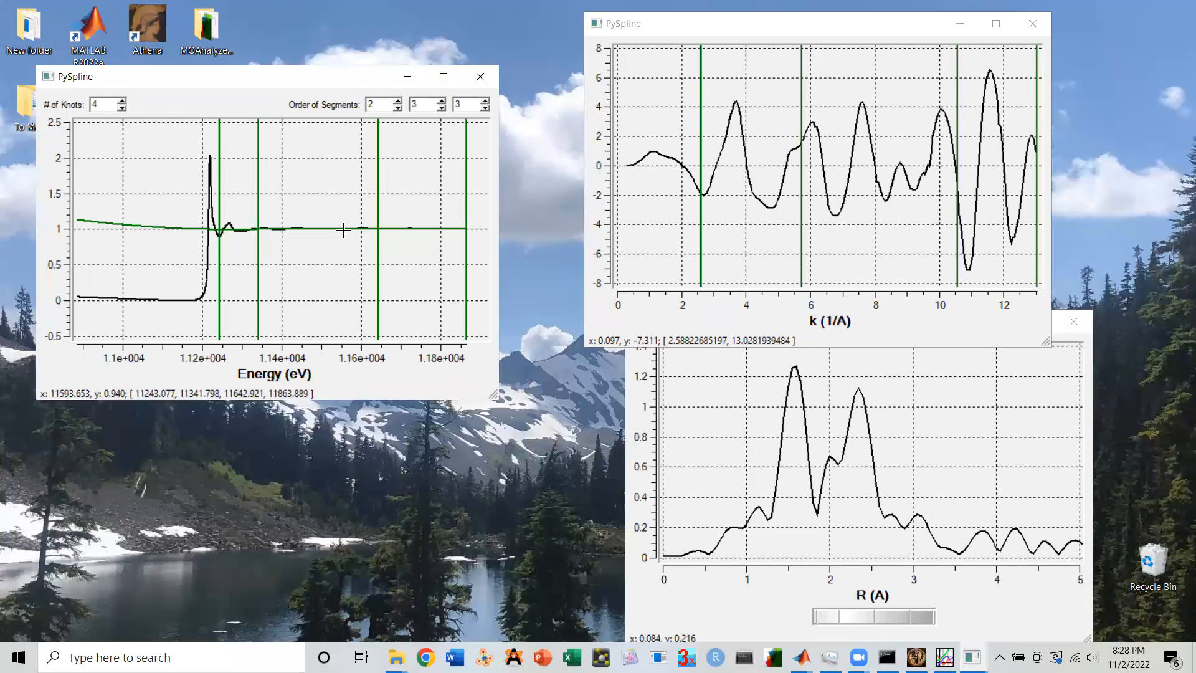
Step: Increase the spline to five knots and spread the three interior knots to about 11365.2, 11533.2 and 11704.2 eV
{"action": "left_click", "coordinate": [122, 102]}
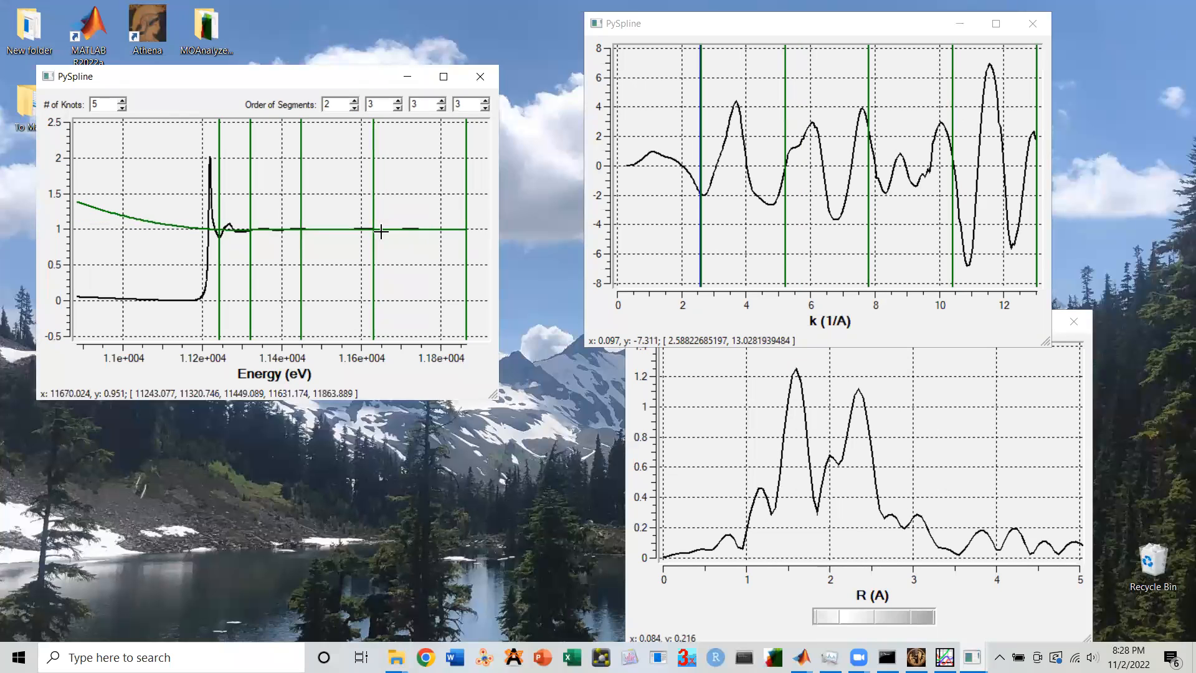
{"action": "left_click_drag", "start_coordinate": [374, 230], "coordinate": [392, 230]}
{"action": "left_click_drag", "start_coordinate": [307, 246], "coordinate": [329, 249]}
{"action": "mouse_move", "coordinate": [251, 254]}
{"action": "left_mouse_down"}
{"action": "mouse_move", "coordinate": [281, 254]}
{"action": "mouse_move", "coordinate": [223, 256]}
{"action": "mouse_move", "coordinate": [400, 255]}
{"action": "left_mouse_up"}
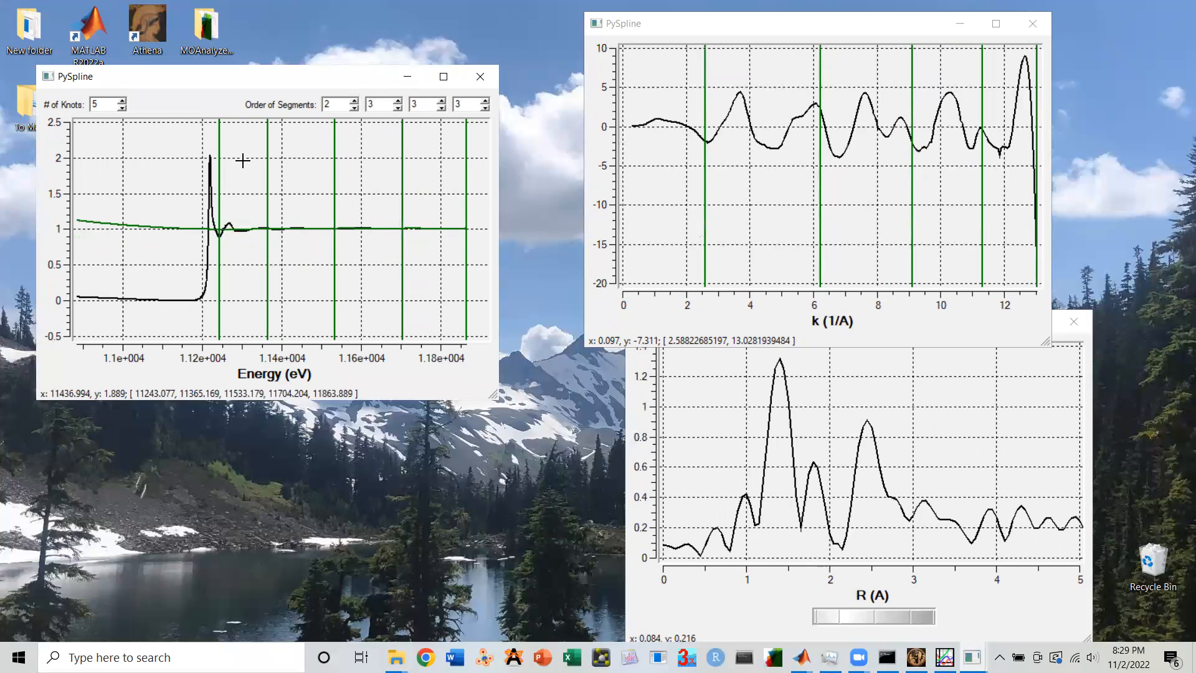
Step: Reduce the spline to four knots and place the two interior ones at about 11378.9 and 11654.8 eV
{"action": "left_click", "coordinate": [124, 108]}
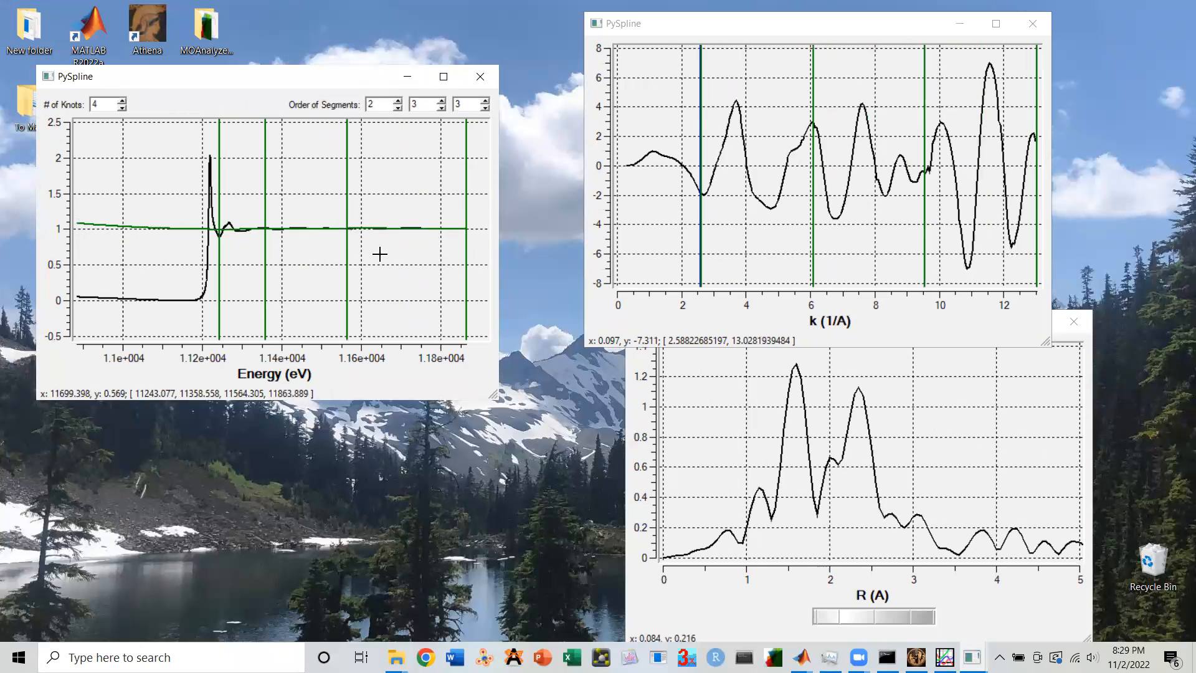
{"action": "left_click_drag", "start_coordinate": [347, 231], "coordinate": [353, 248]}
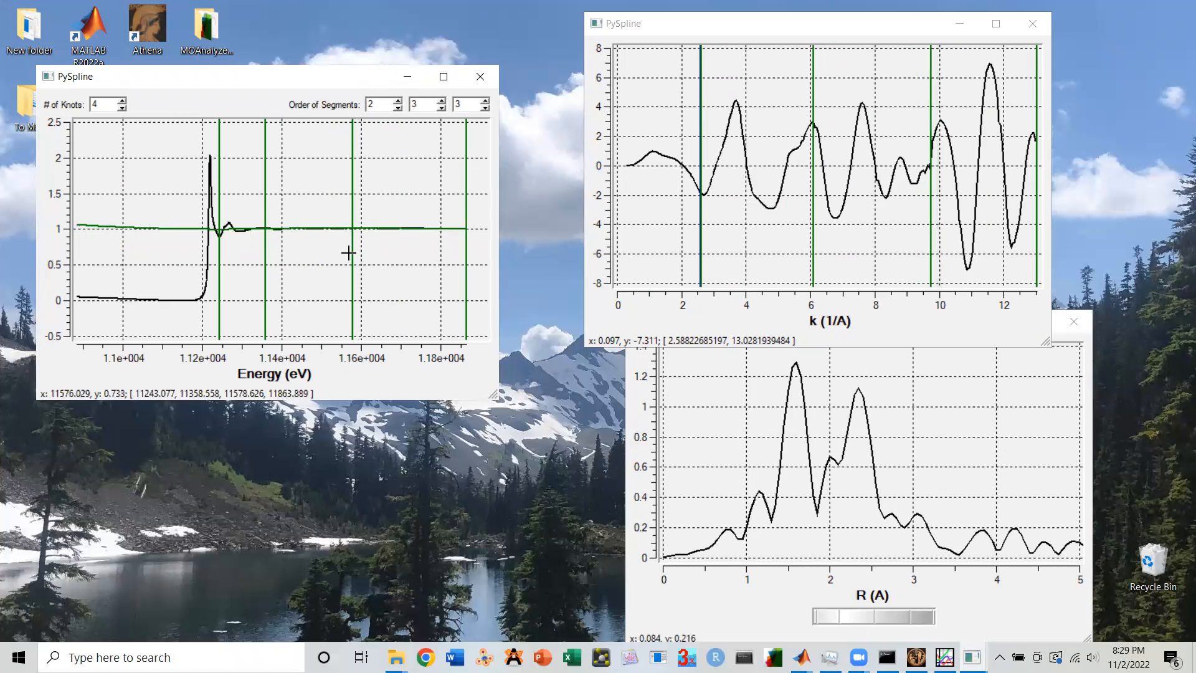
{"action": "mouse_move", "coordinate": [274, 244]}
{"action": "left_mouse_down"}
{"action": "mouse_move", "coordinate": [198, 244]}
{"action": "mouse_move", "coordinate": [273, 247]}
{"action": "left_mouse_up"}
{"action": "mouse_move", "coordinate": [354, 245]}
{"action": "left_mouse_down"}
{"action": "mouse_move", "coordinate": [333, 243]}
{"action": "mouse_move", "coordinate": [382, 246]}
{"action": "left_mouse_up"}
Step: Shift the third spline knot to about 11646.9 eV and reposition the R-space window below the k-space curve
{"action": "left_click", "coordinate": [760, 362]}
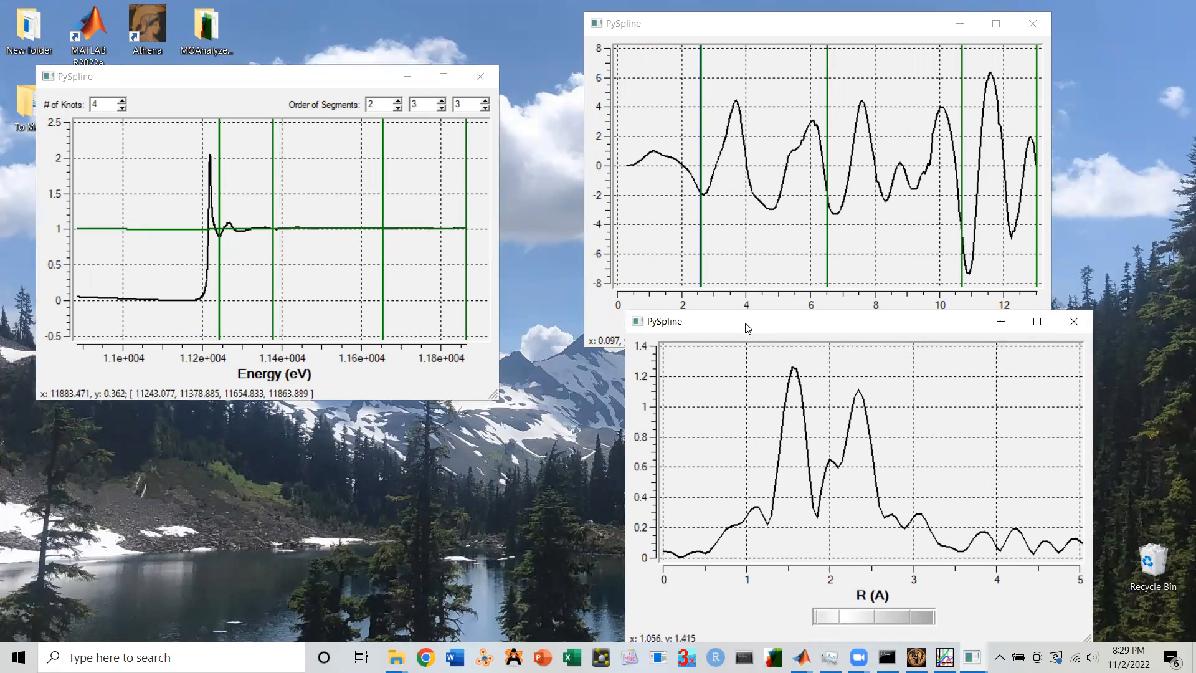
{"action": "left_click_drag", "start_coordinate": [751, 326], "coordinate": [716, 275]}
{"action": "left_click", "coordinate": [382, 255]}
{"action": "left_click_drag", "start_coordinate": [381, 256], "coordinate": [382, 259]}
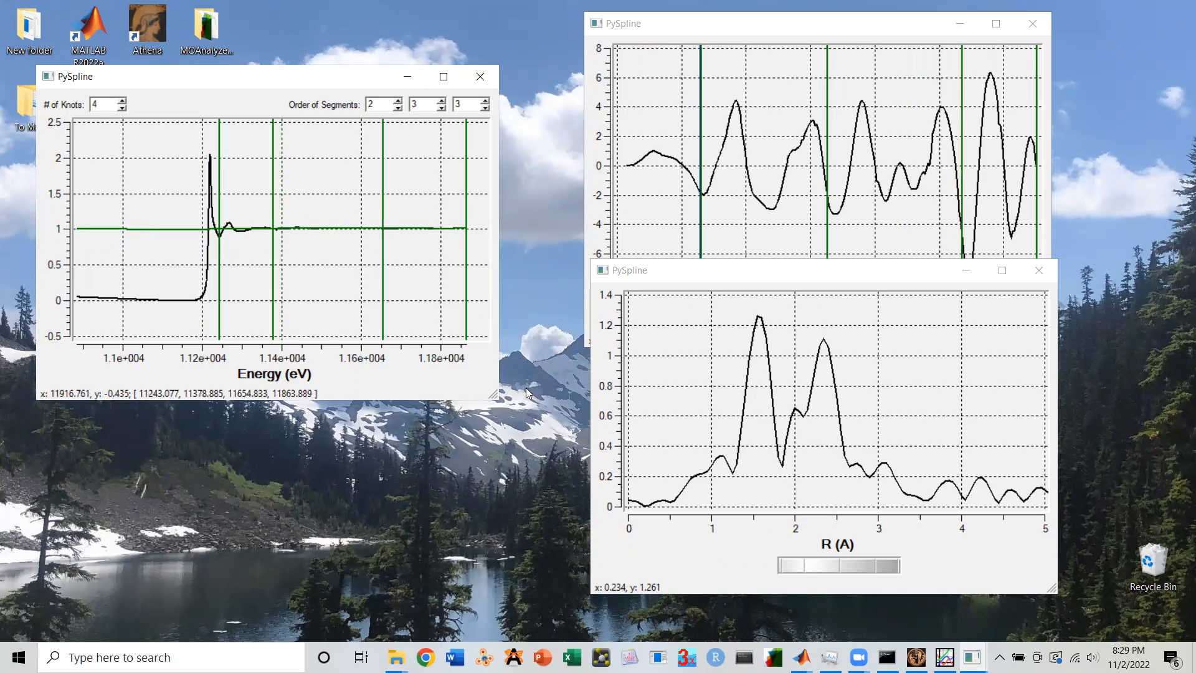
{"action": "left_click_drag", "start_coordinate": [382, 307], "coordinate": [379, 307]}
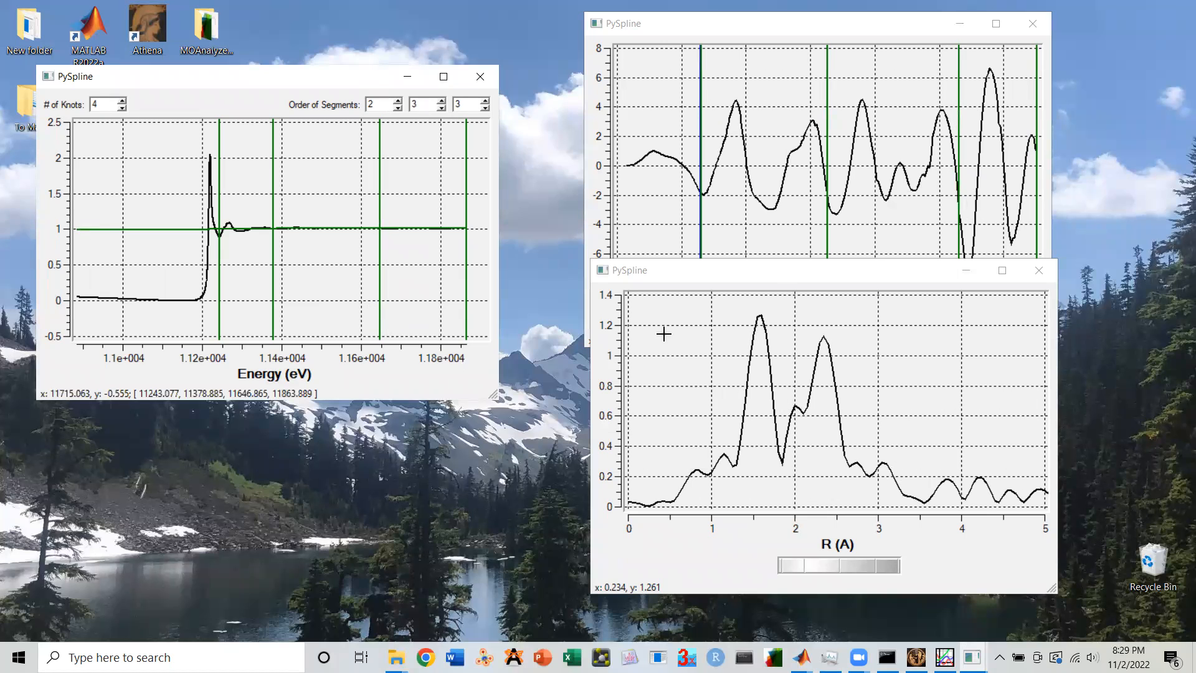
{"action": "left_click_drag", "start_coordinate": [770, 278], "coordinate": [743, 286]}
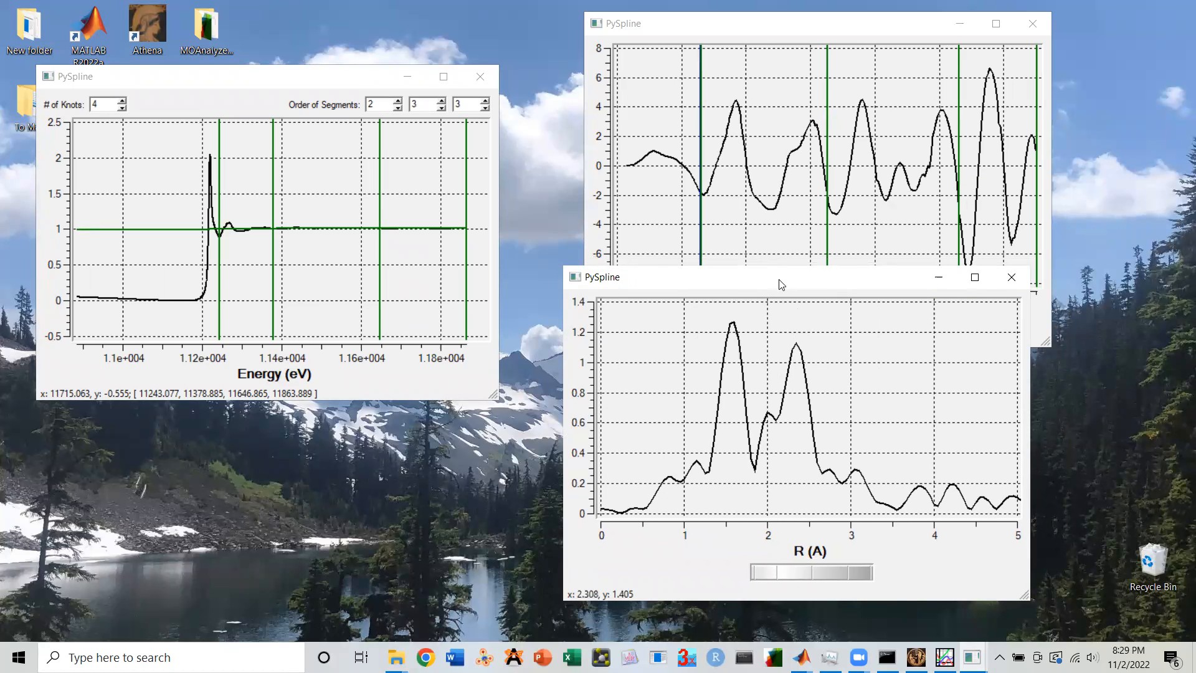
{"action": "left_click_drag", "start_coordinate": [781, 284], "coordinate": [801, 291]}
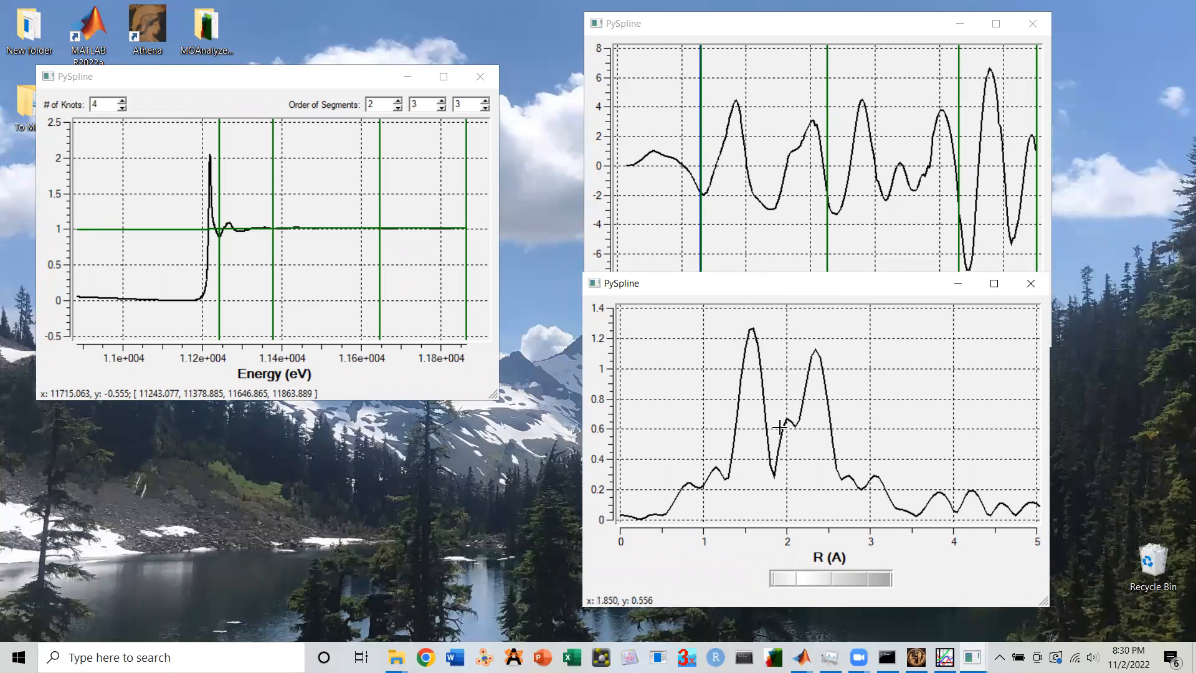
Step: Try other knot positions, settle the first three at about 11242.7, 11388.4 and 11646.9 eV, and move the R-space window
{"action": "mouse_move", "coordinate": [379, 298]}
{"action": "left_mouse_down"}
{"action": "mouse_move", "coordinate": [384, 271]}
{"action": "mouse_move", "coordinate": [373, 271]}
{"action": "left_mouse_up"}
{"action": "mouse_move", "coordinate": [220, 255]}
{"action": "left_mouse_down"}
{"action": "mouse_move", "coordinate": [210, 255]}
{"action": "mouse_move", "coordinate": [255, 256]}
{"action": "left_mouse_up"}
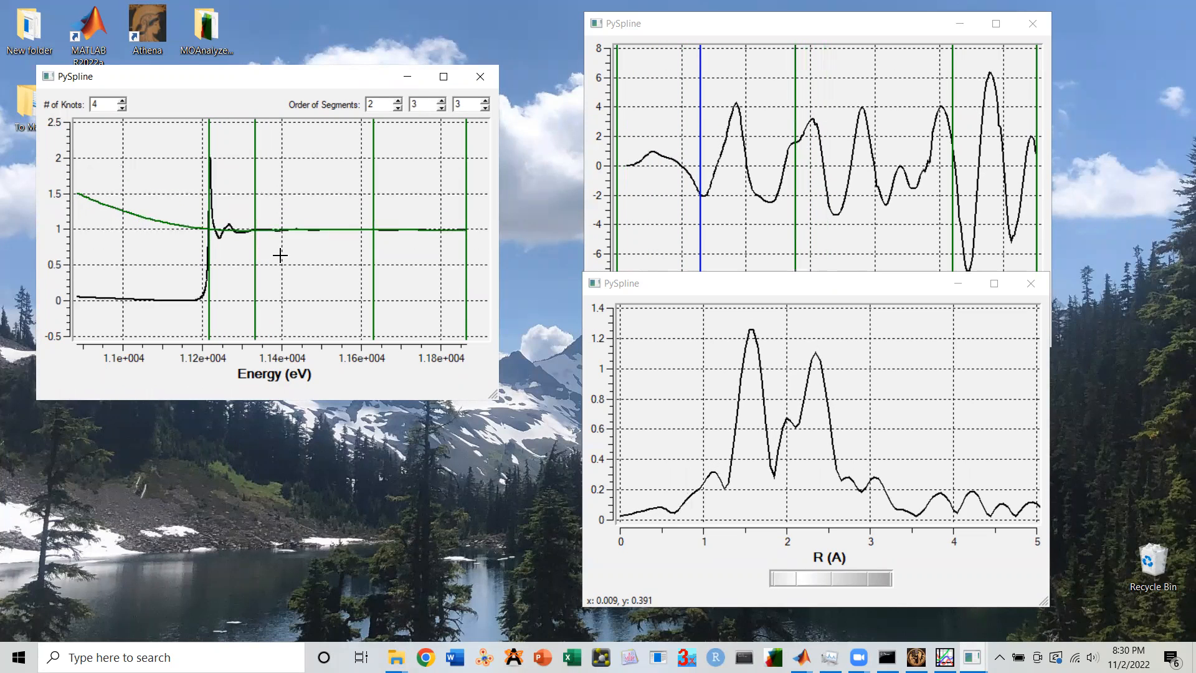
{"action": "left_click_drag", "start_coordinate": [373, 254], "coordinate": [378, 256]}
{"action": "mouse_move", "coordinate": [255, 256]}
{"action": "left_mouse_down"}
{"action": "mouse_move", "coordinate": [272, 256]}
{"action": "mouse_move", "coordinate": [212, 256]}
{"action": "mouse_move", "coordinate": [285, 259]}
{"action": "mouse_move", "coordinate": [275, 258]}
{"action": "left_mouse_up"}
{"action": "mouse_move", "coordinate": [378, 252]}
{"action": "left_mouse_down"}
{"action": "mouse_move", "coordinate": [391, 251]}
{"action": "mouse_move", "coordinate": [380, 248]}
{"action": "left_mouse_up"}
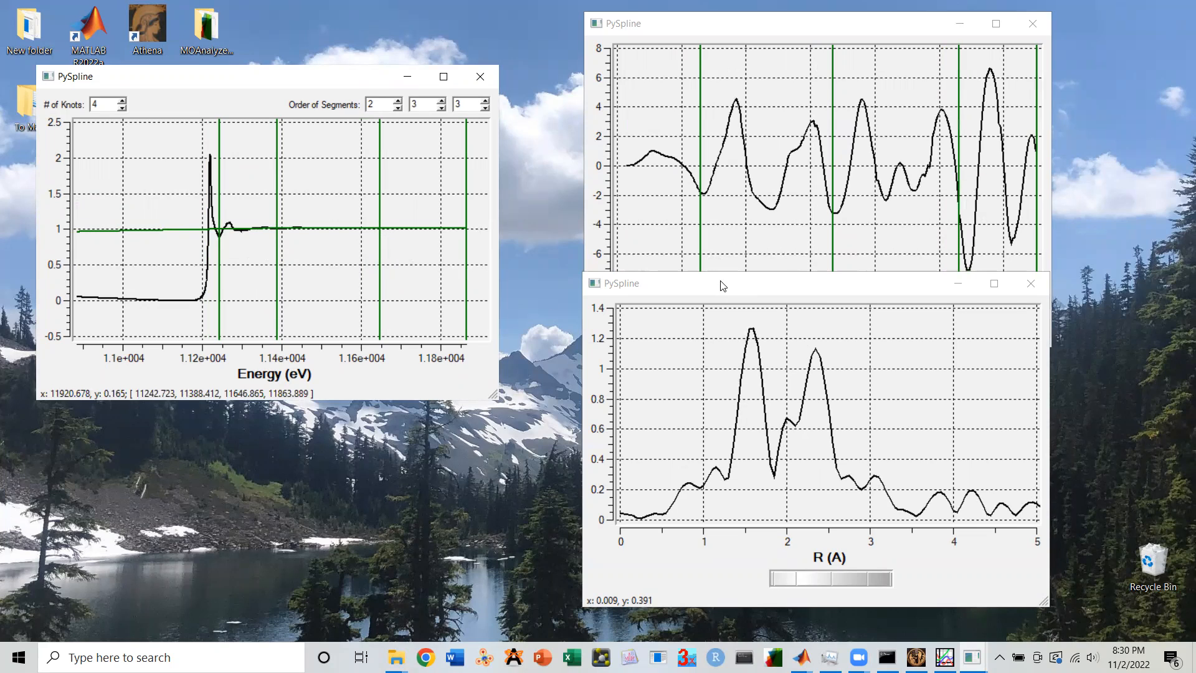
{"action": "left_click_drag", "start_coordinate": [723, 286], "coordinate": [694, 249]}
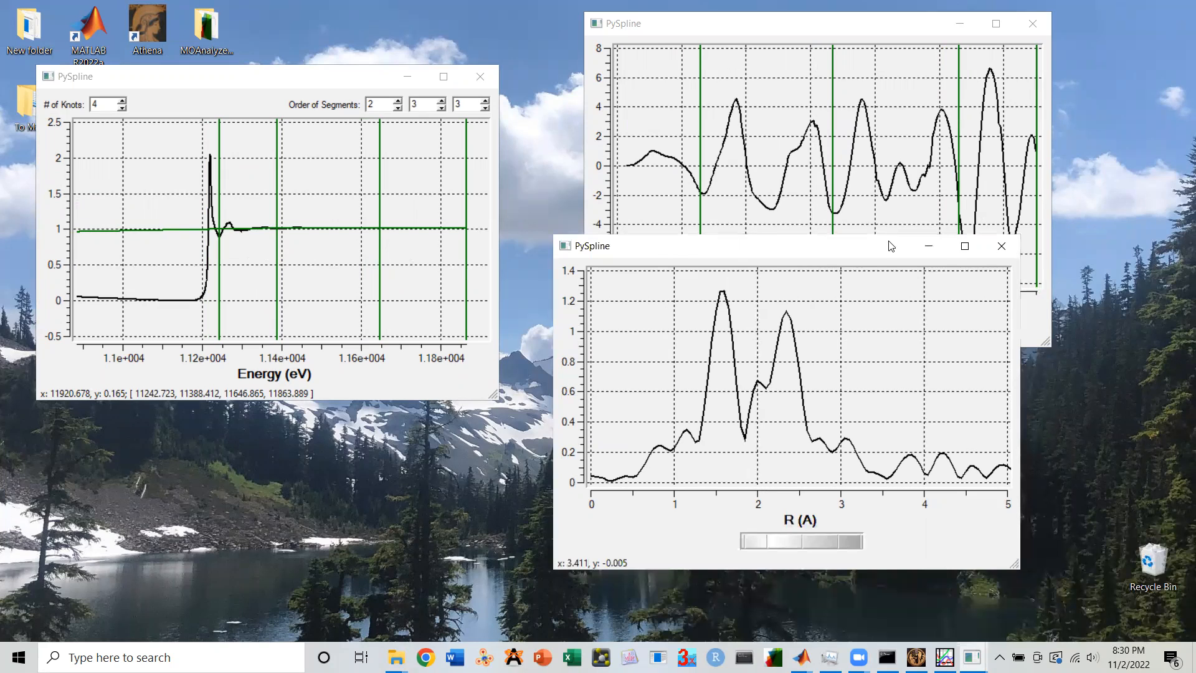
Step: Save the fitted data from the main background window as Ir_B in the Pyspline tutorial folder
{"action": "left_click", "coordinate": [971, 658]}
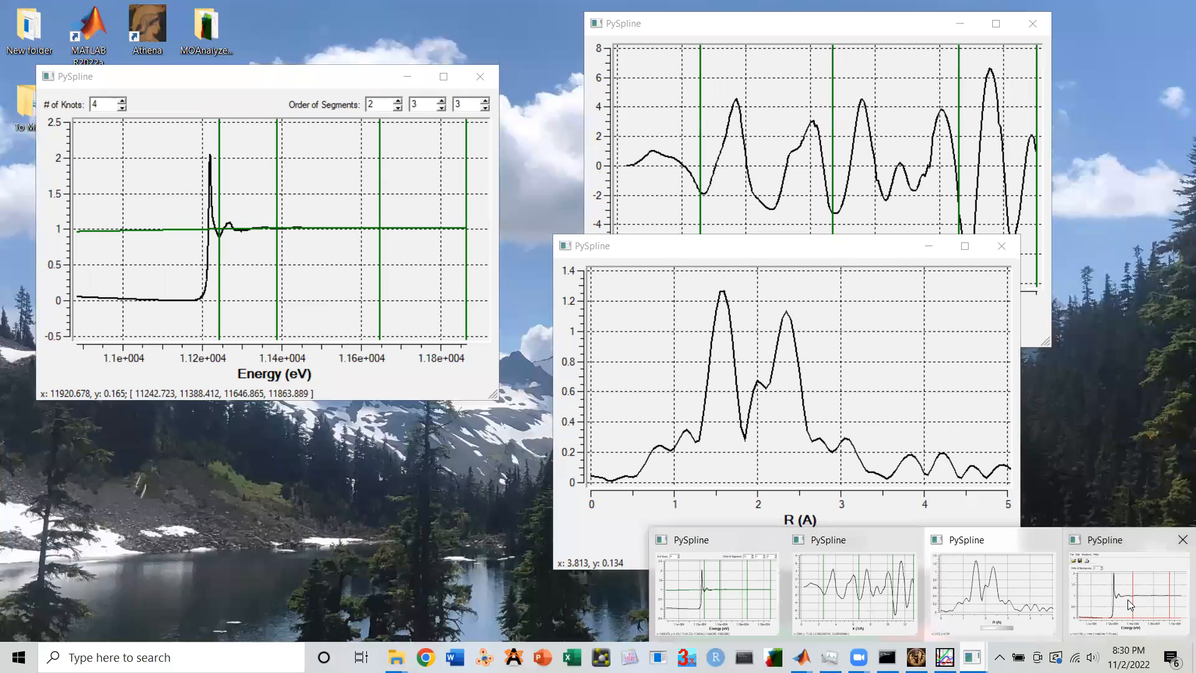
{"action": "left_click", "coordinate": [1121, 595]}
{"action": "left_click", "coordinate": [189, 104]}
{"action": "left_click", "coordinate": [227, 183]}
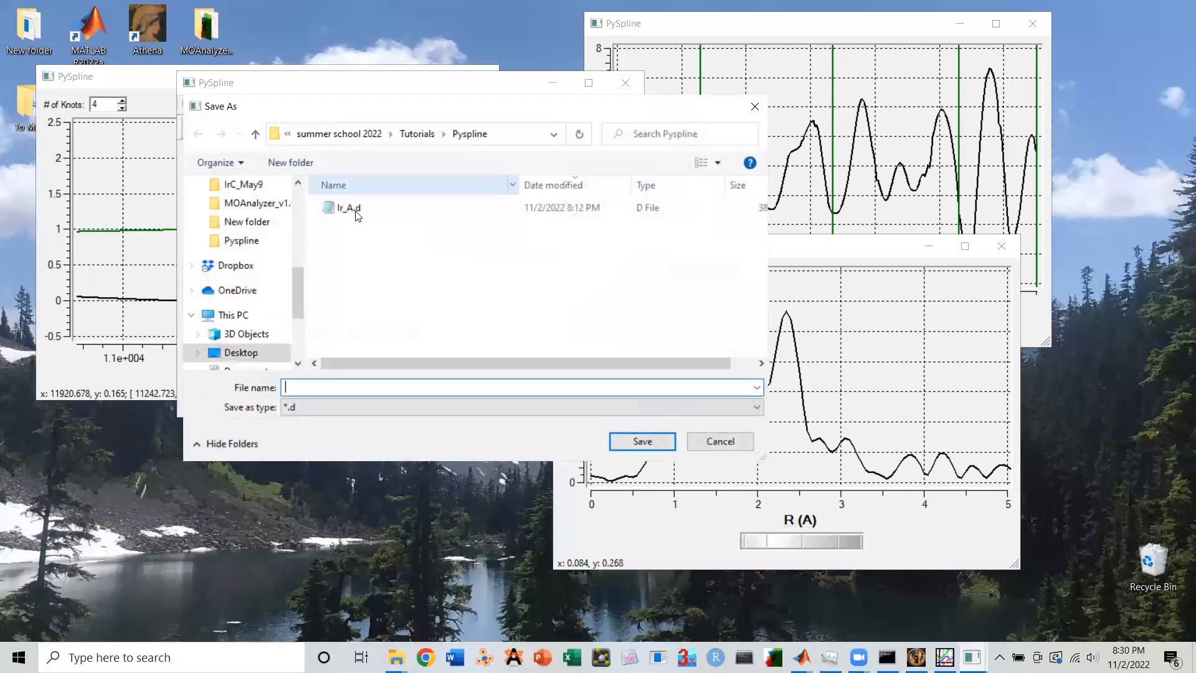
{"action": "type", "text": "Ir_B"}
{"action": "key", "text": "Return"}
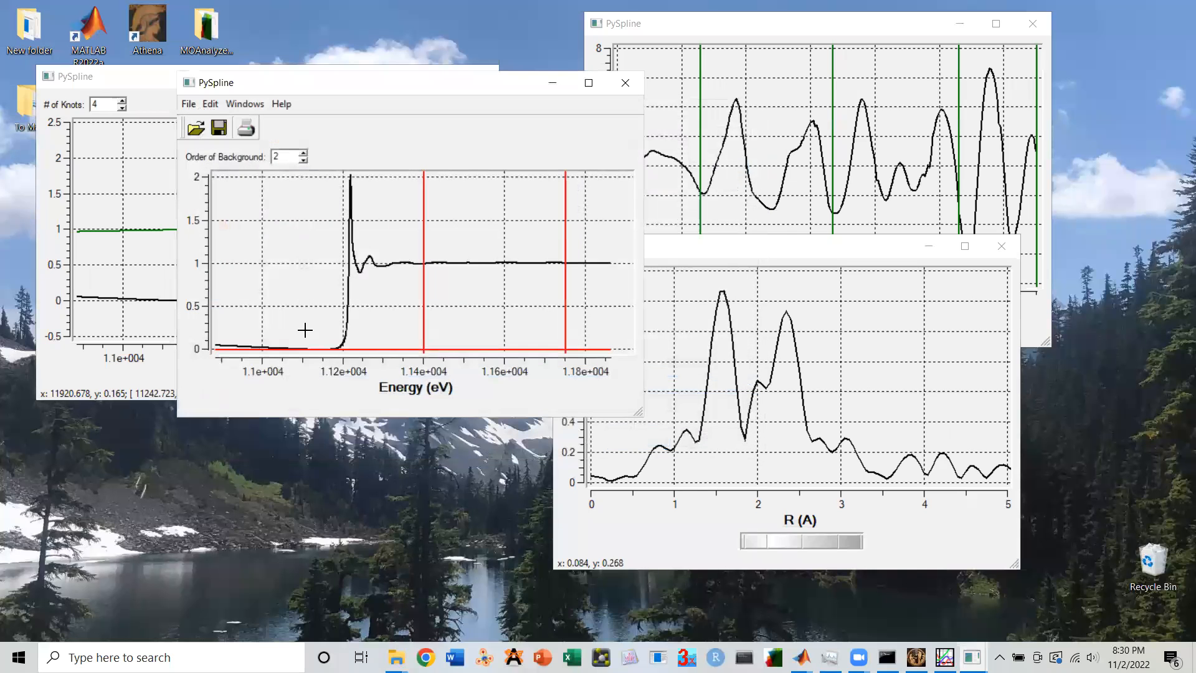
Step: Close PySpline through its main background window
{"action": "left_click", "coordinate": [552, 82]}
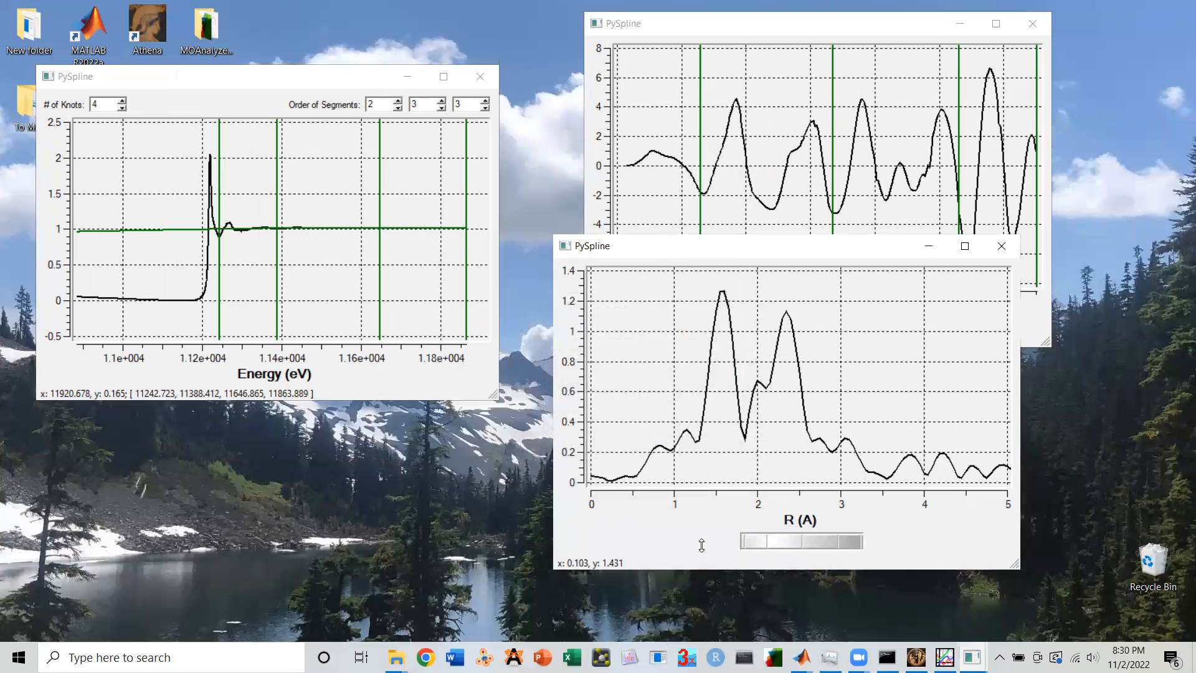
{"action": "left_click", "coordinate": [1100, 591]}
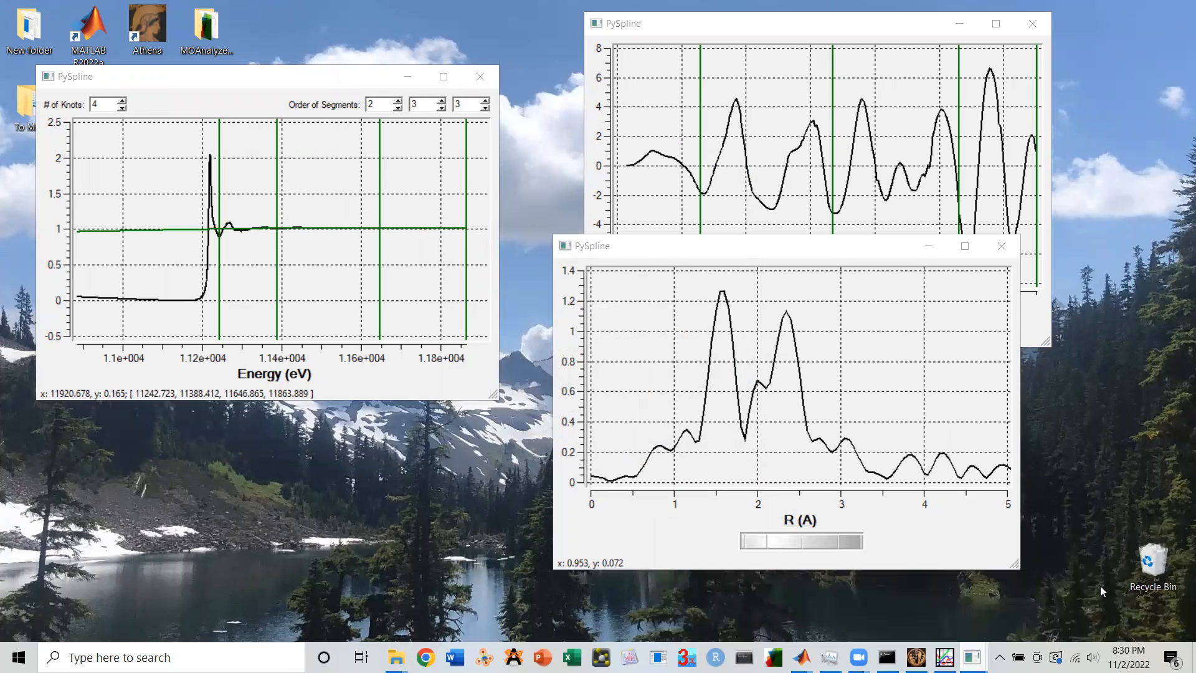
{"action": "left_click", "coordinate": [620, 89]}
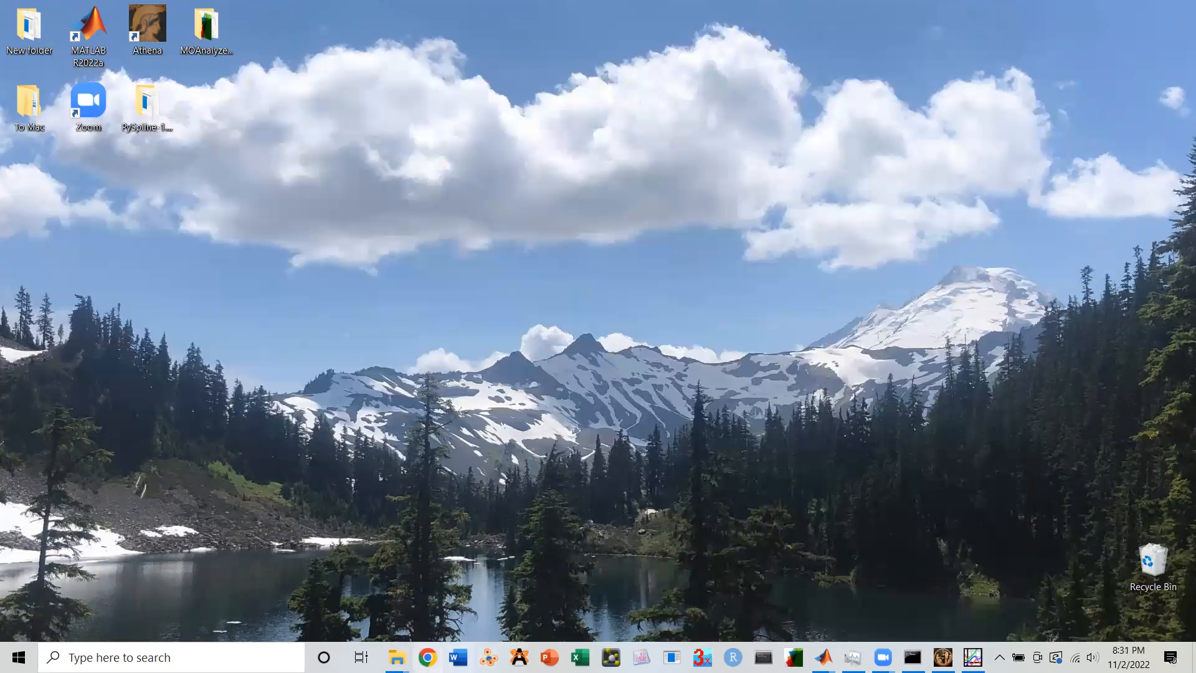
Step: In File Explorer, rename the saved Ir_B file in the Pyspline folder to Ir_B.d
{"action": "left_click", "coordinate": [322, 596]}
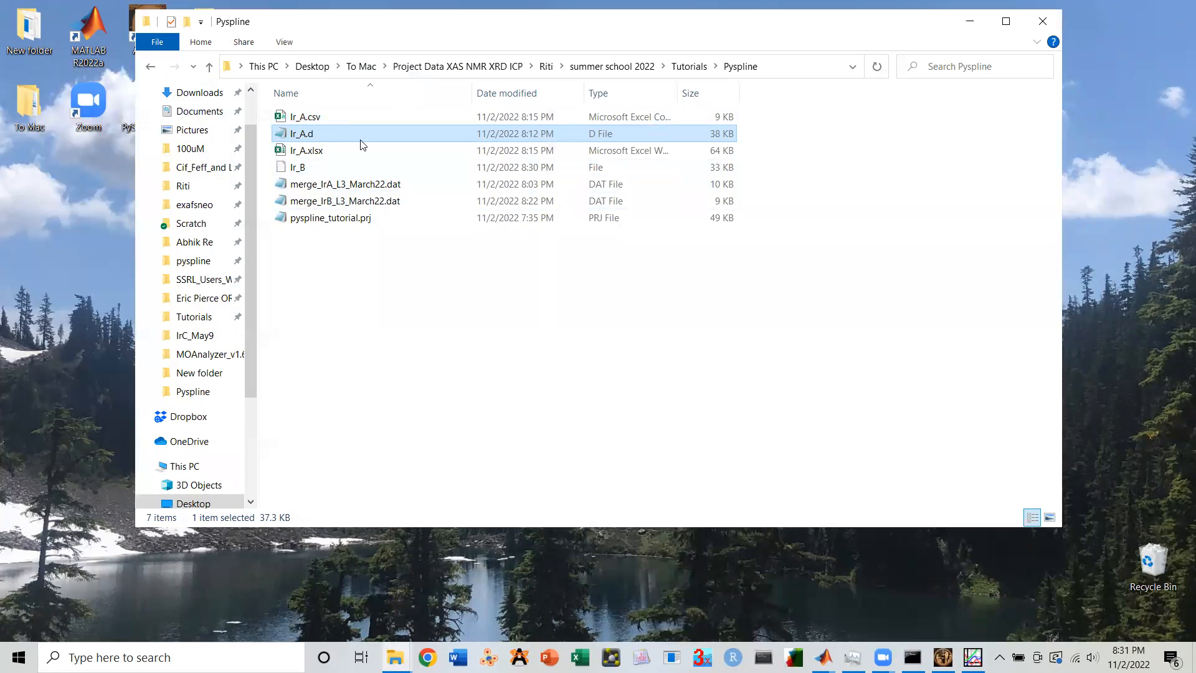
{"action": "left_click", "coordinate": [306, 168]}
{"action": "left_click", "coordinate": [306, 167]}
{"action": "type", "text": ".d"}
{"action": "key", "text": "Return"}
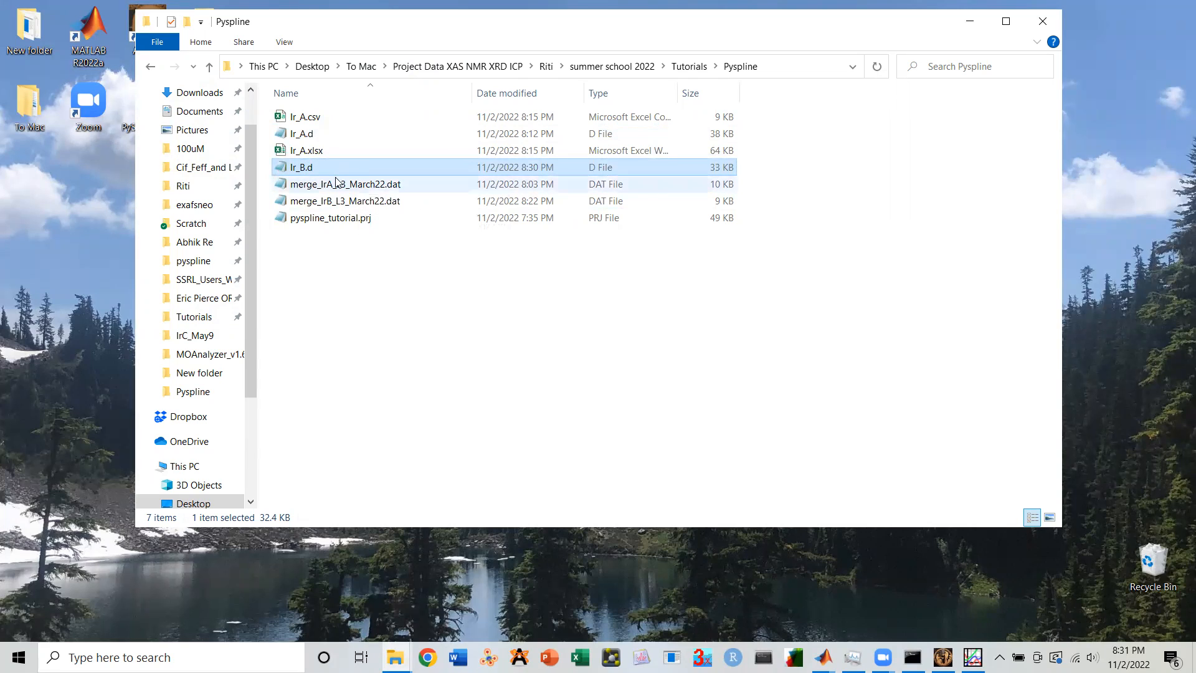
{"action": "left_click", "coordinate": [309, 169]}
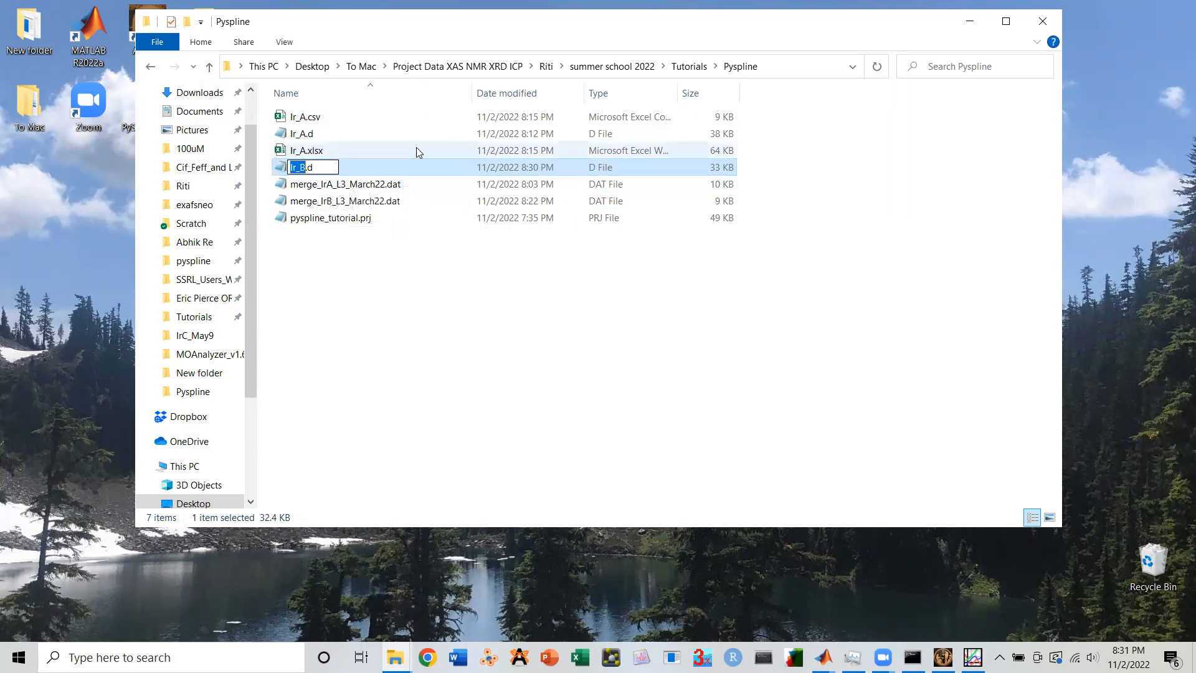
{"action": "left_click", "coordinate": [417, 152]}
Step: Minimise the file window and launch PySpline.exe from the PySpline-1.1-win folder on the desktop
{"action": "left_click", "coordinate": [972, 24]}
{"action": "double_click", "coordinate": [145, 103]}
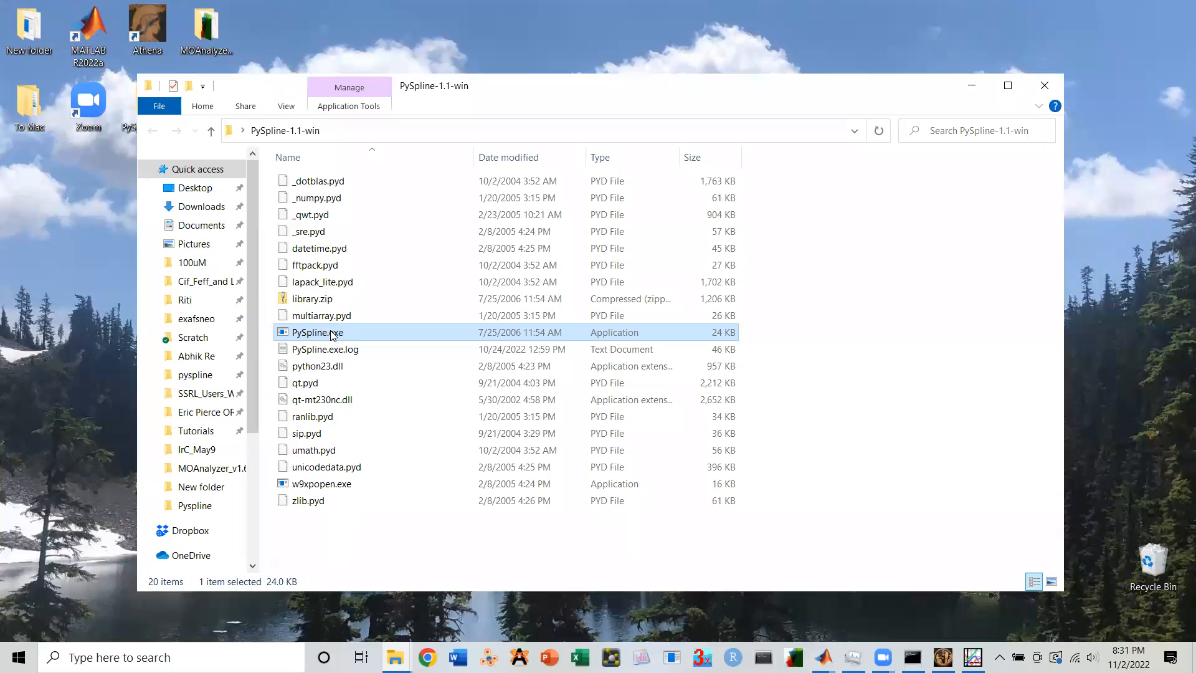
{"action": "double_click", "coordinate": [333, 333]}
Step: Load Ir_B.d from the Pyspline folder under Tutorials to check the saved spline fit, and close PySpline
{"action": "left_click", "coordinate": [86, 120]}
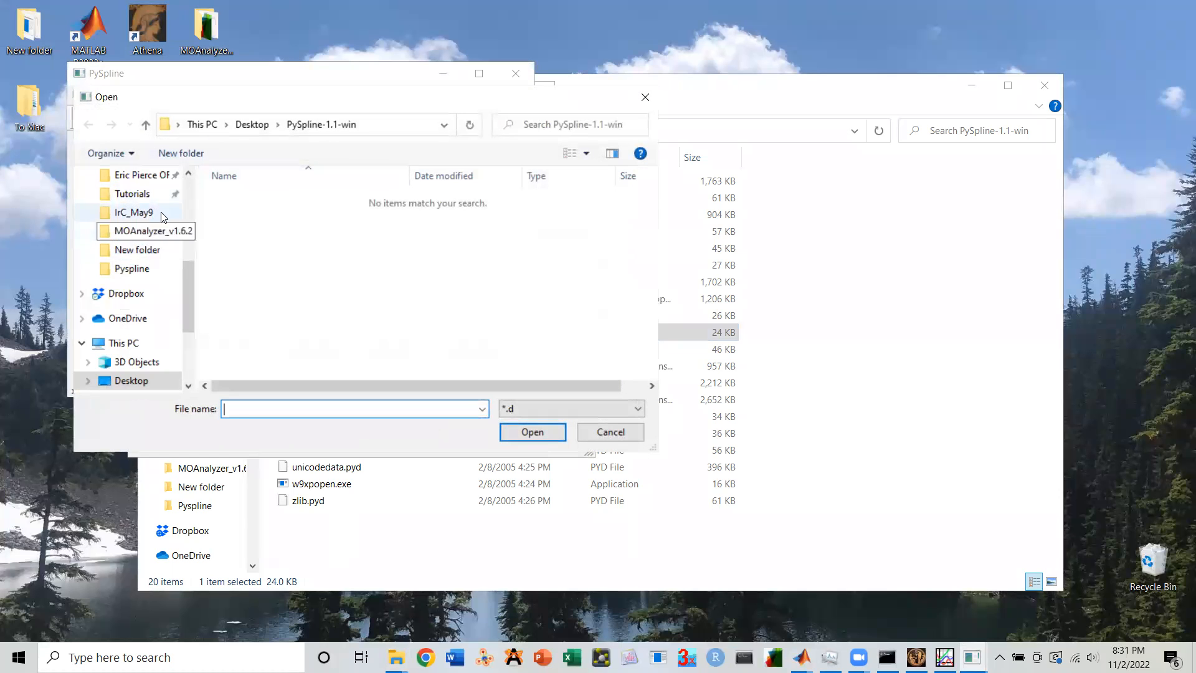
{"action": "left_click", "coordinate": [149, 192]}
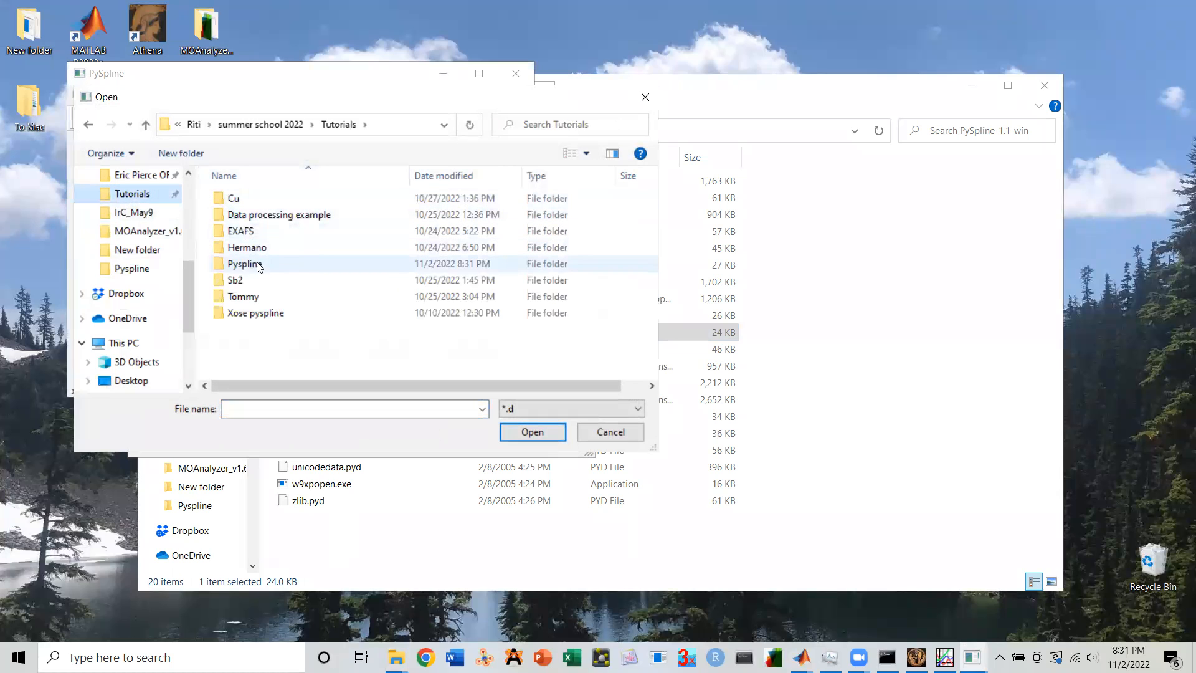
{"action": "double_click", "coordinate": [260, 270]}
{"action": "double_click", "coordinate": [246, 198]}
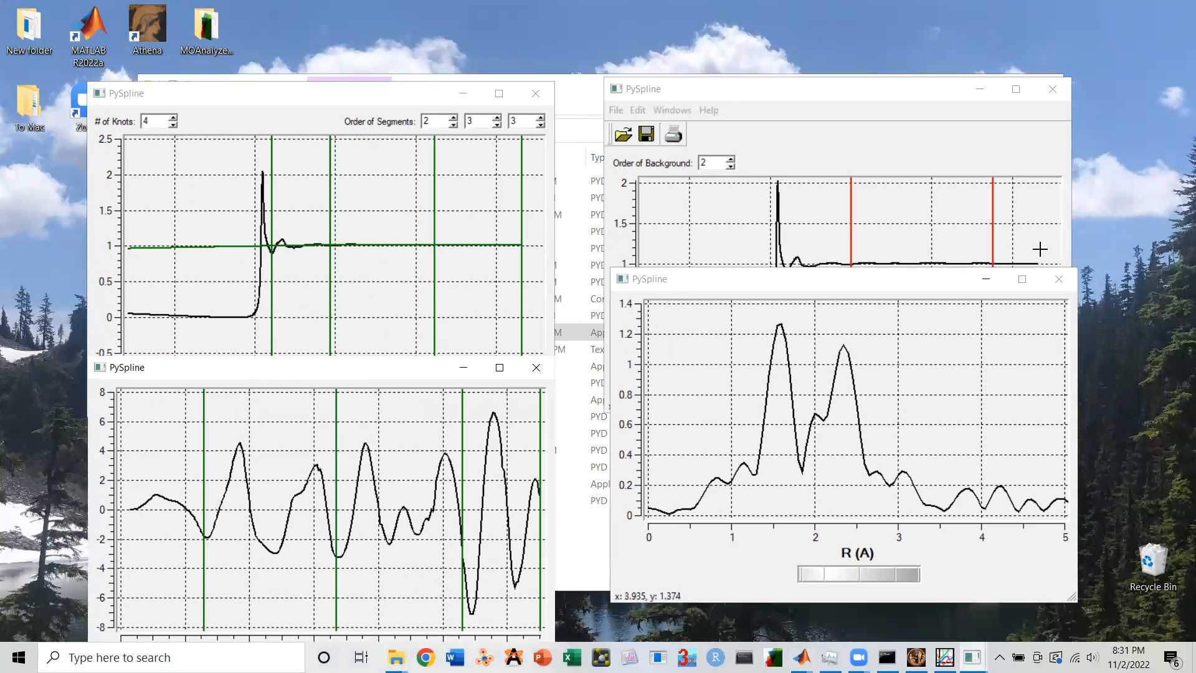
{"action": "left_click", "coordinate": [1038, 85]}
{"action": "left_click", "coordinate": [1053, 89]}
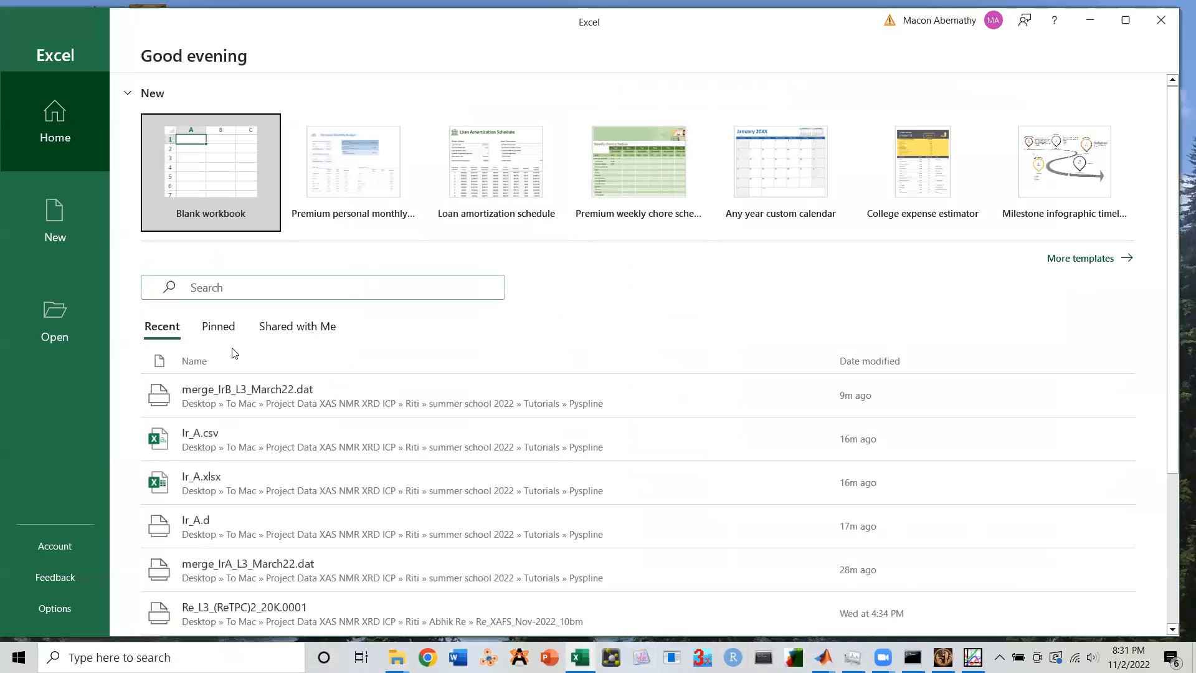
{"action": "left_click", "coordinate": [62, 352]}
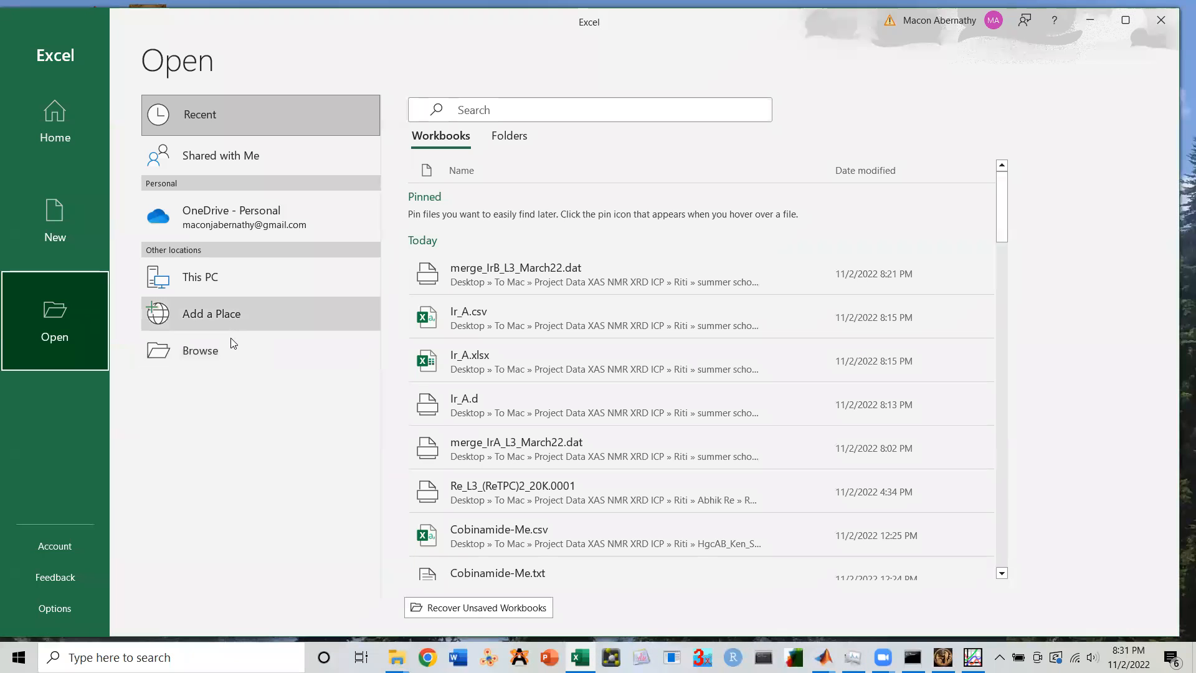
{"action": "left_click", "coordinate": [231, 360]}
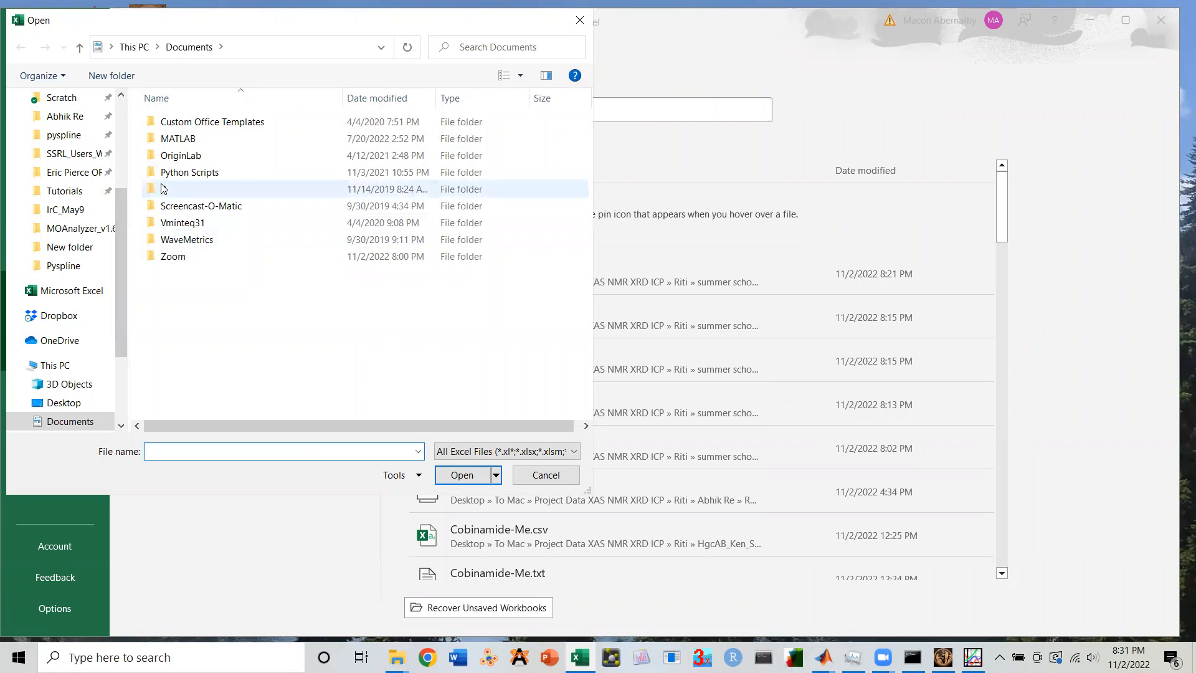
{"action": "left_click", "coordinate": [80, 191]}
{"action": "left_click", "coordinate": [198, 190]}
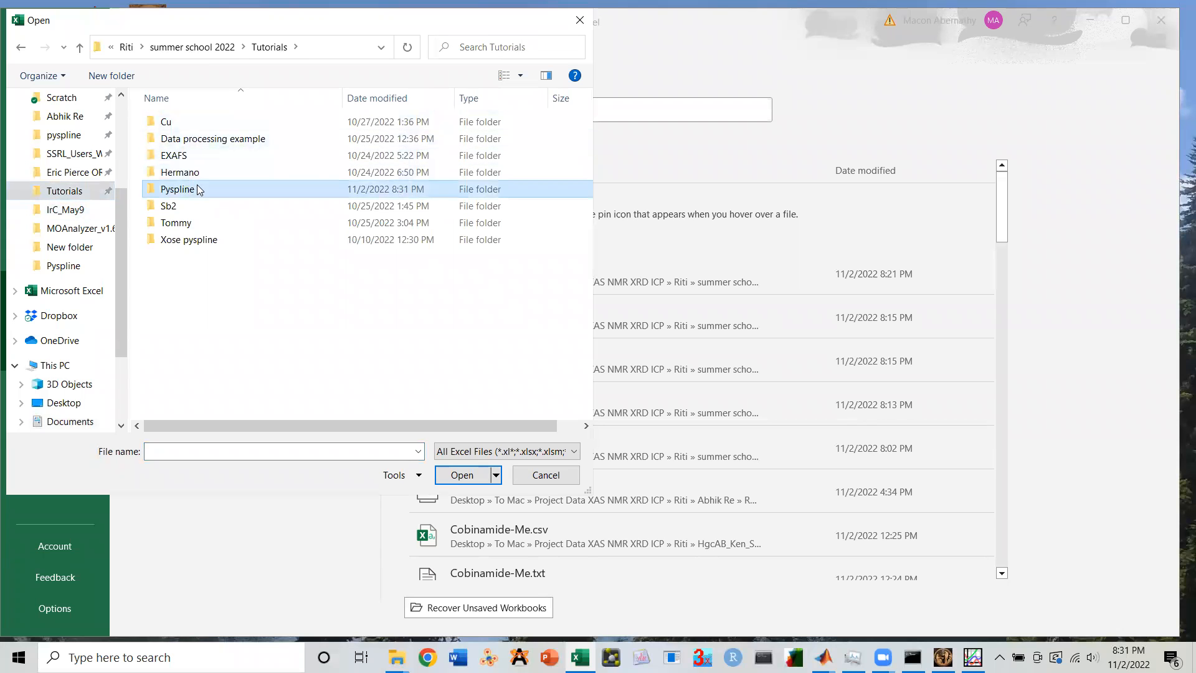
{"action": "double_click", "coordinate": [198, 190]}
{"action": "double_click", "coordinate": [200, 122]}
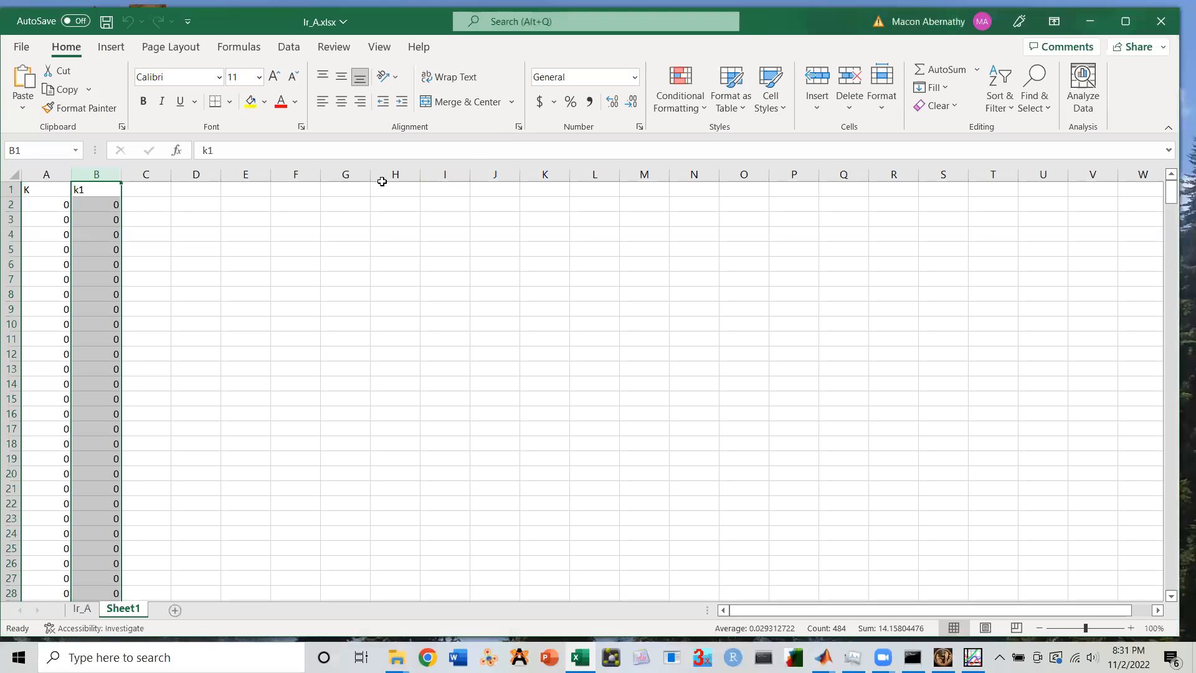
{"action": "left_click", "coordinate": [1177, 14]}
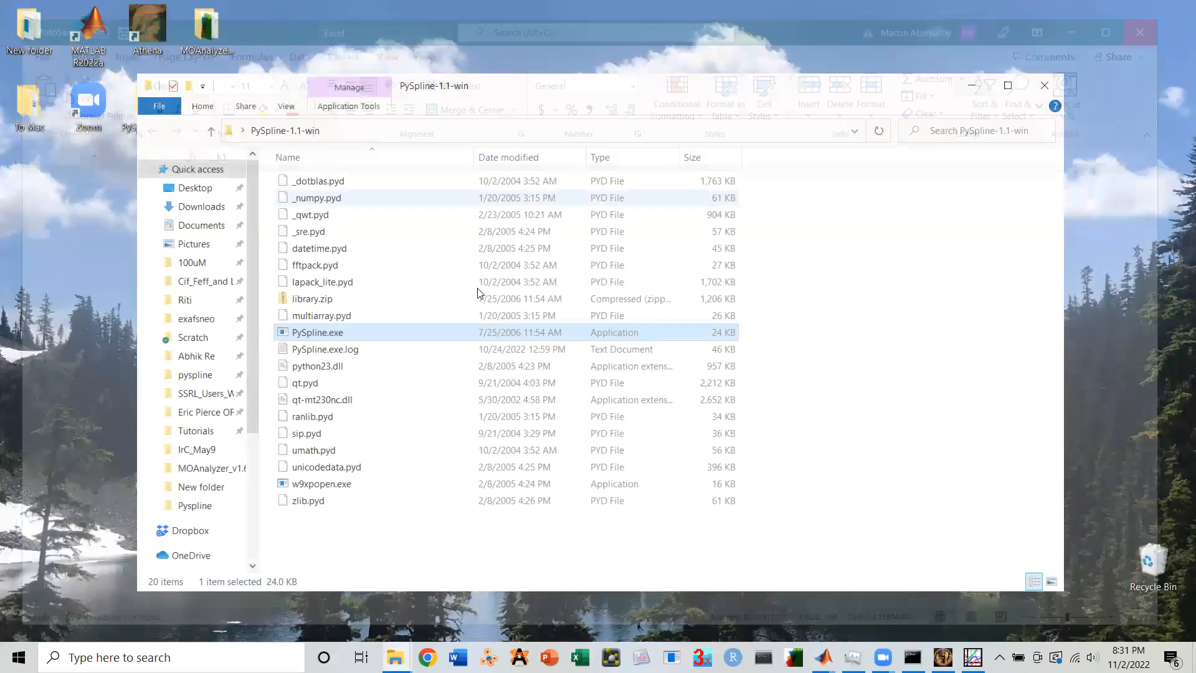
Step: Switch to Excel, create a blank workbook and browse the computer for a file to open
{"action": "left_click", "coordinate": [580, 657]}
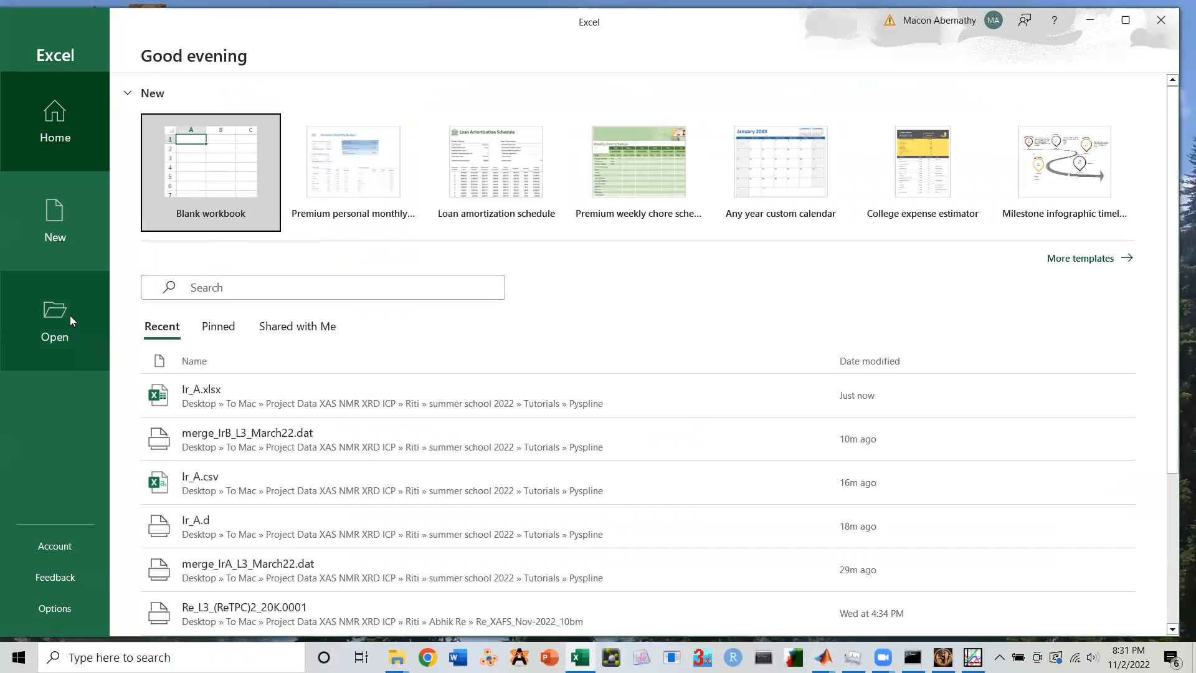
{"action": "left_click", "coordinate": [193, 212]}
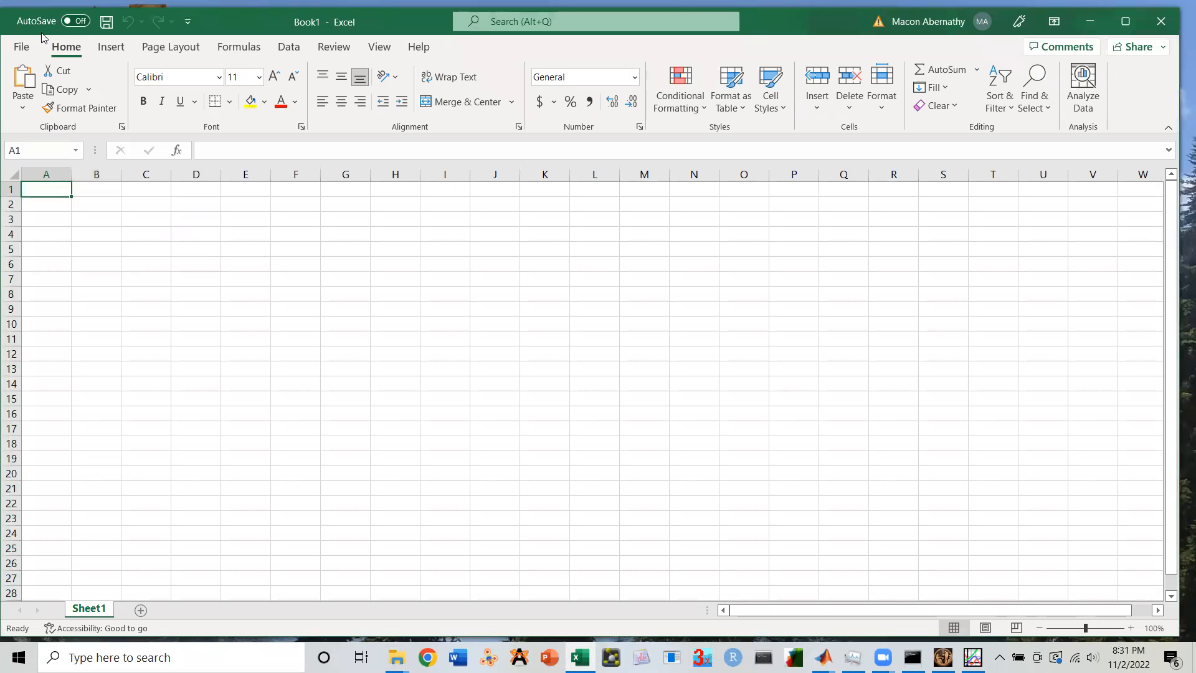
{"action": "left_click", "coordinate": [25, 46]}
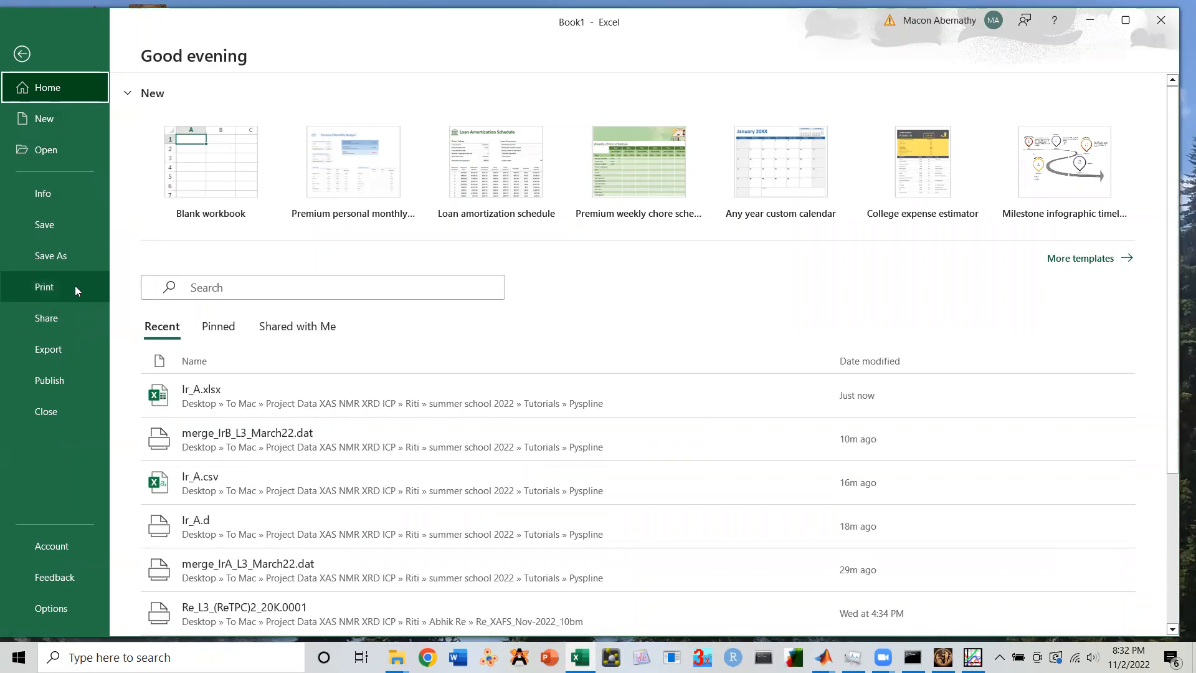
{"action": "left_click", "coordinate": [59, 149]}
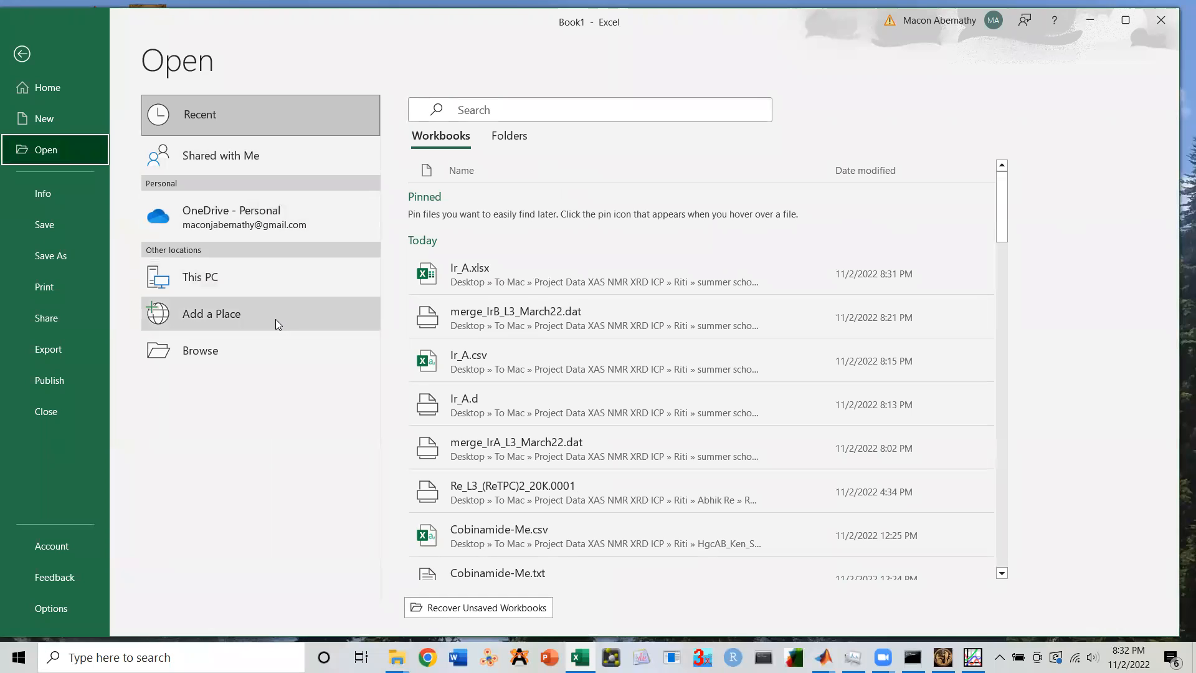
{"action": "left_click", "coordinate": [268, 346]}
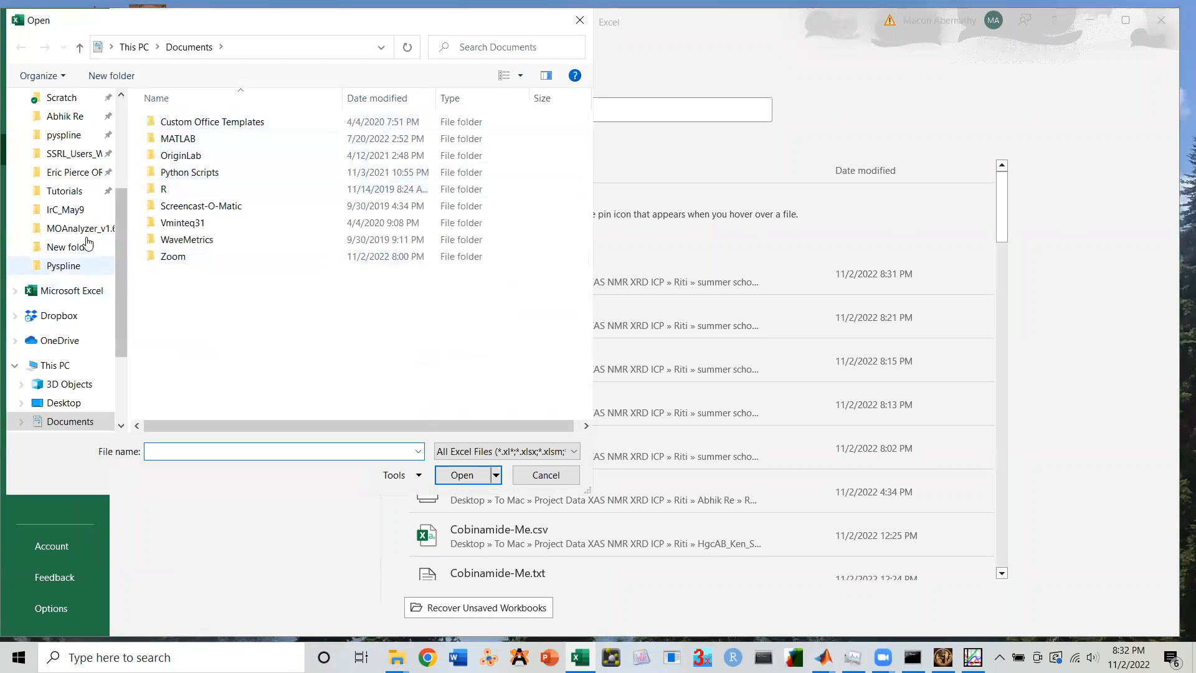
Step: Show all file types in the Pyspline folder under Tutorials and open Ir_B.d
{"action": "left_click", "coordinate": [76, 194]}
{"action": "left_click", "coordinate": [204, 187]}
{"action": "double_click", "coordinate": [203, 189]}
{"action": "left_click", "coordinate": [524, 452]}
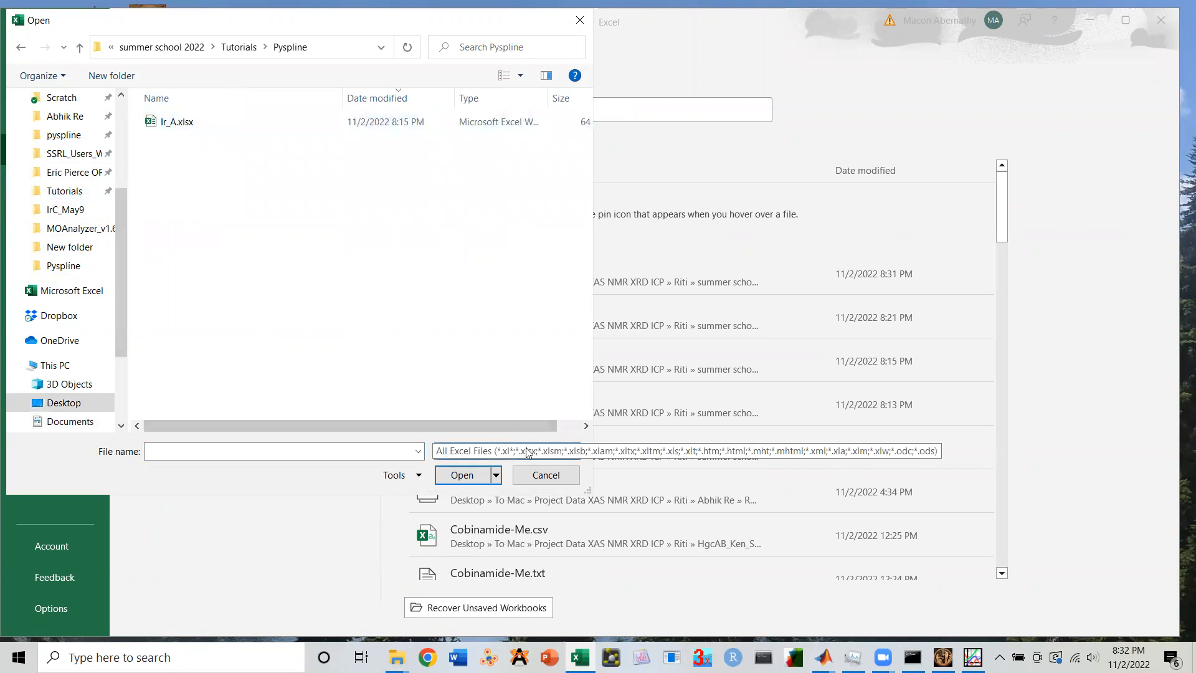
{"action": "left_click", "coordinate": [449, 189]}
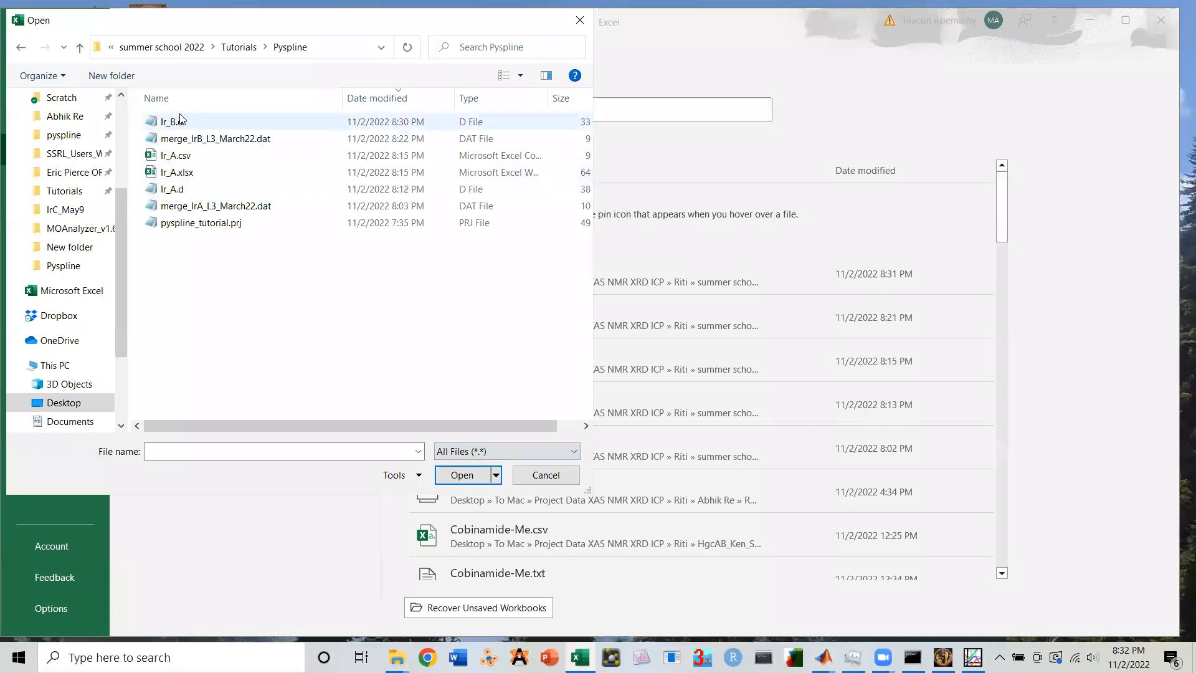
{"action": "double_click", "coordinate": [192, 123]}
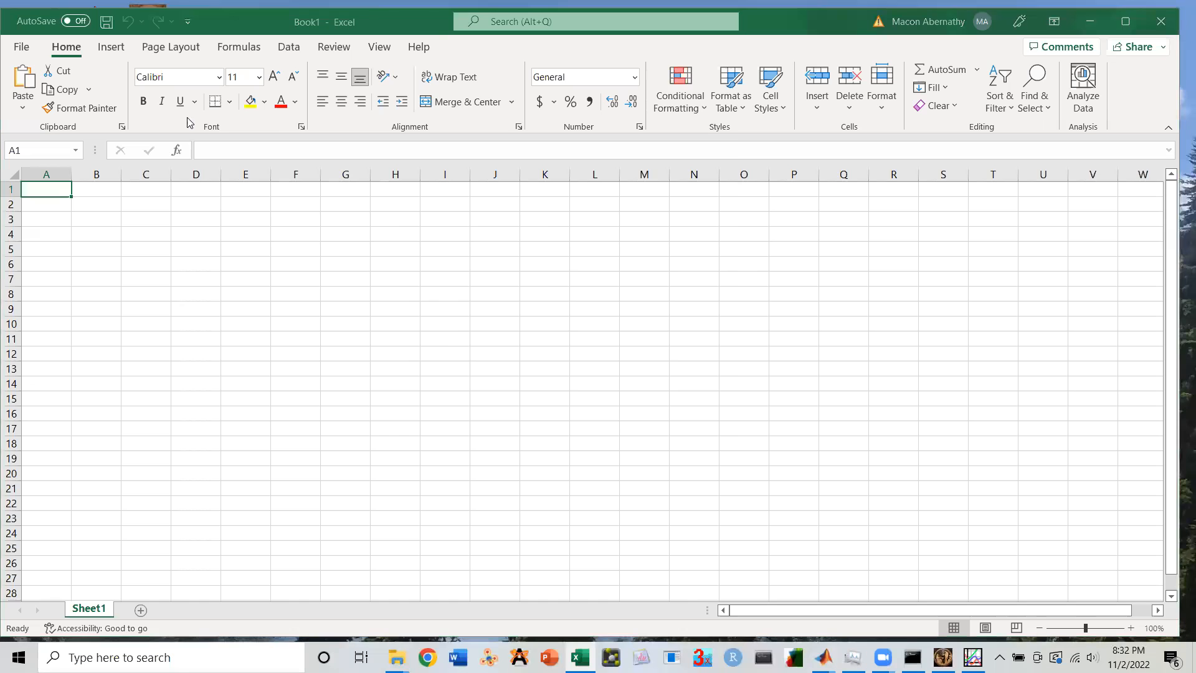
Step: Import Ir_B.d as delimited text, adding Space and Comma to the Tab delimiter
{"action": "left_click", "coordinate": [614, 414]}
{"action": "left_click", "coordinate": [263, 195]}
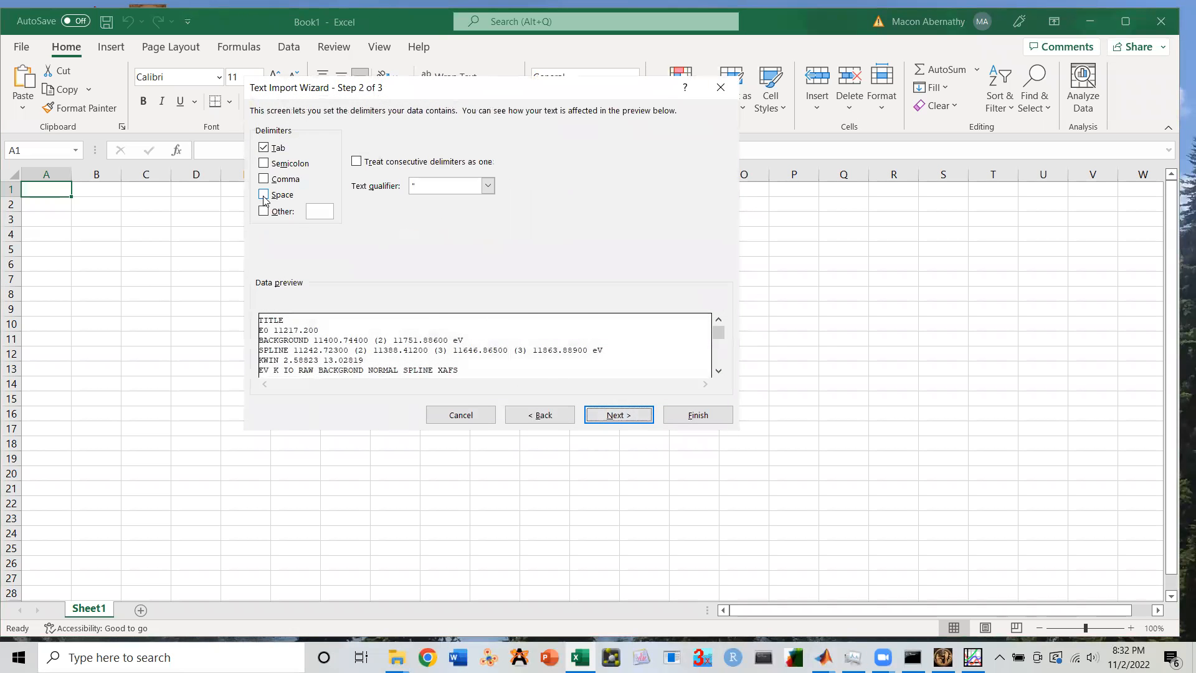
{"action": "left_click", "coordinate": [263, 178]}
{"action": "left_click", "coordinate": [621, 414]}
{"action": "left_click", "coordinate": [696, 414]}
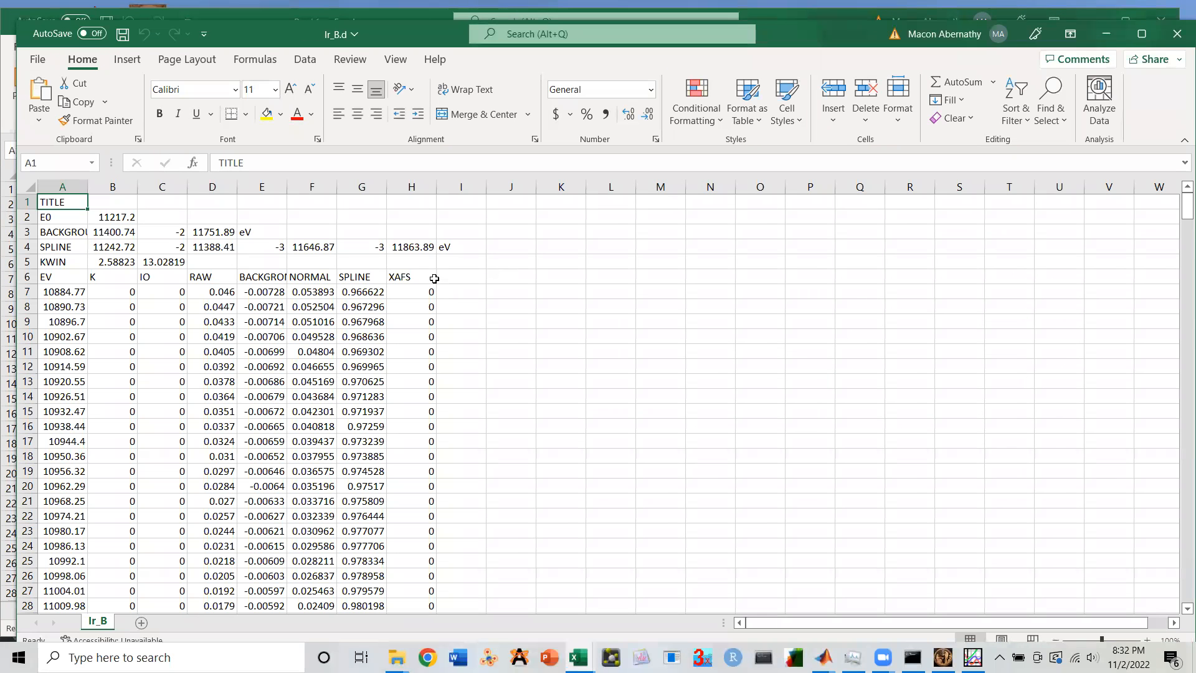
Step: Examine the EV, K, background, normalised, spline and XAFS columns and the E0, background and spline values in the header rows
{"action": "left_click", "coordinate": [70, 189]}
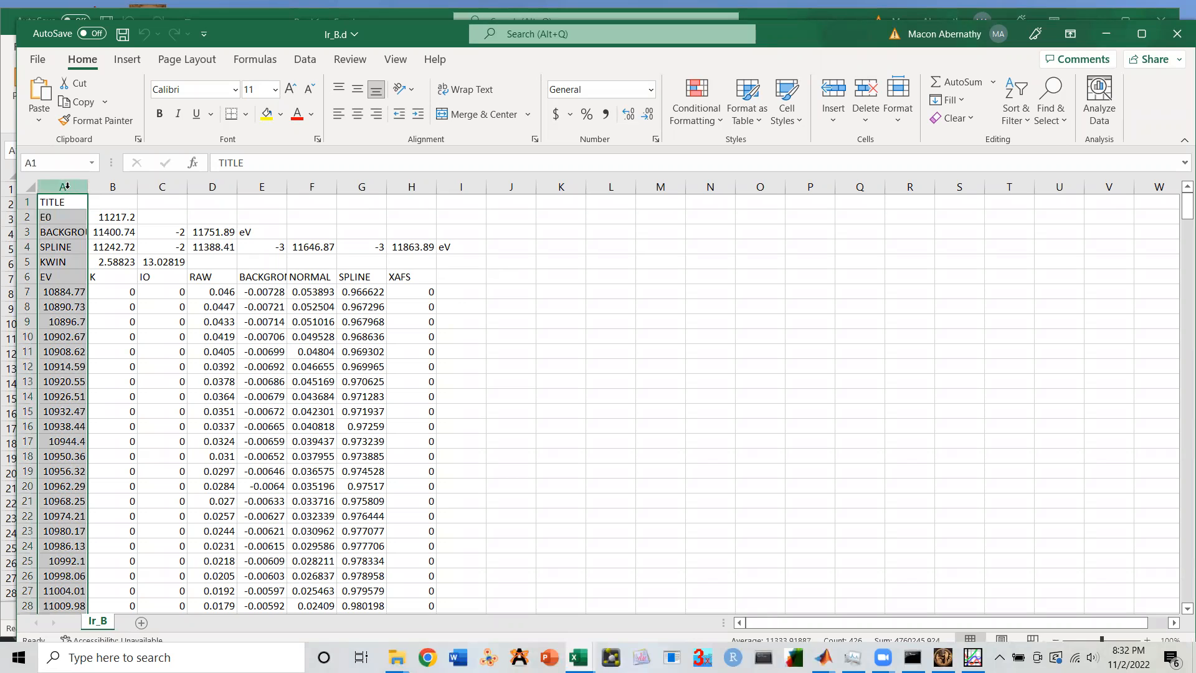
{"action": "left_click", "coordinate": [113, 188]}
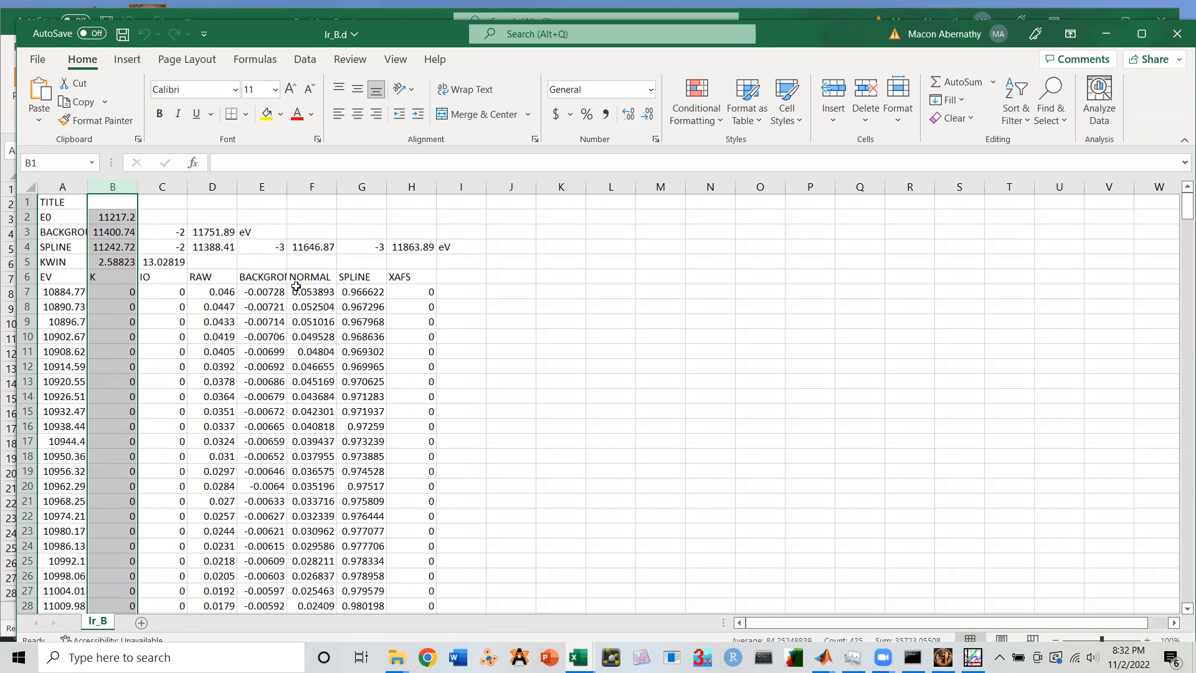
{"action": "left_click", "coordinate": [249, 279]}
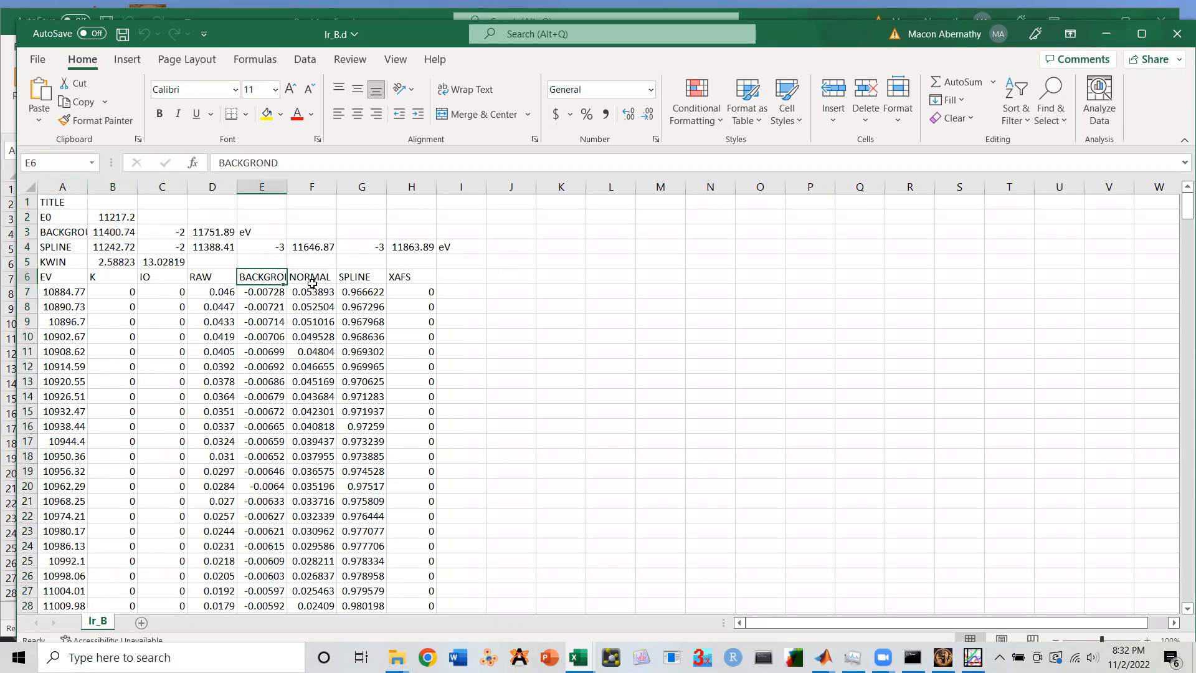
{"action": "left_click", "coordinate": [358, 277]}
{"action": "left_click", "coordinate": [256, 276]}
{"action": "left_click", "coordinate": [261, 187]}
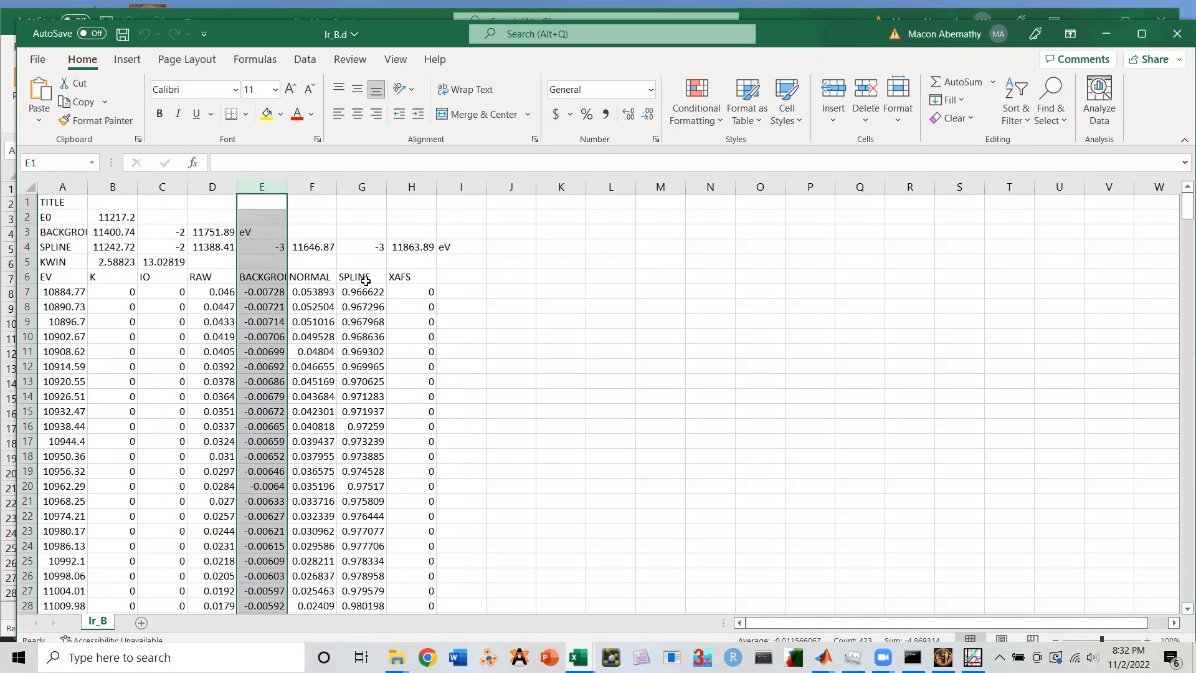
{"action": "left_click", "coordinate": [323, 279]}
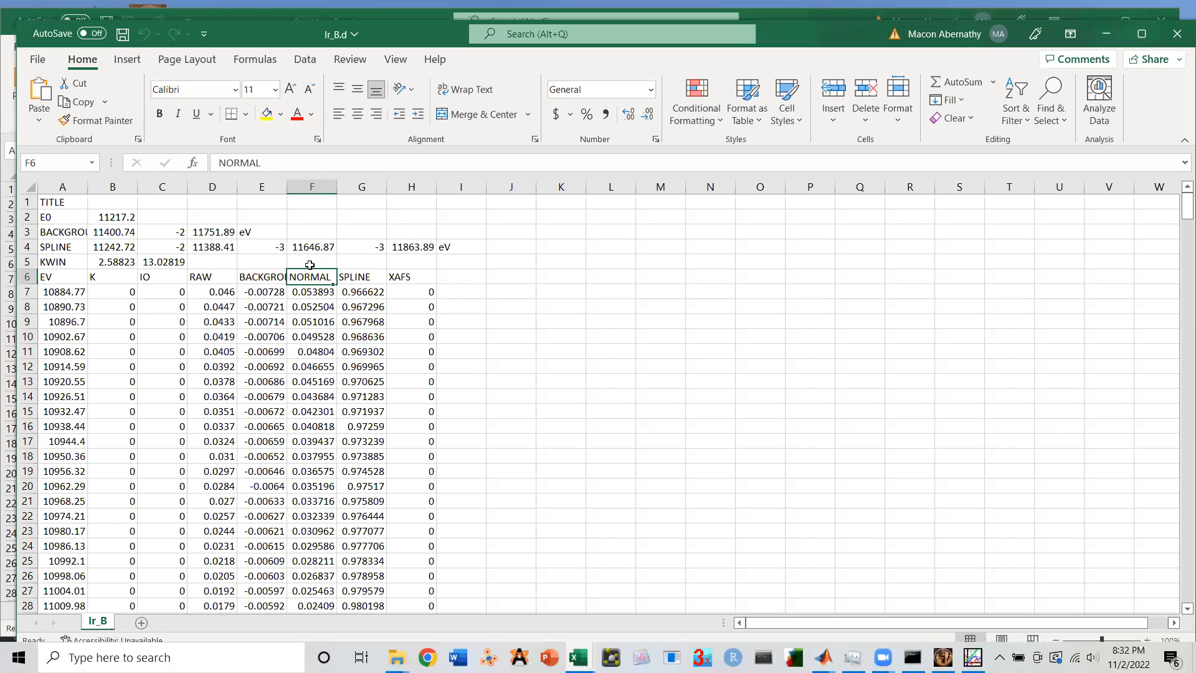
{"action": "left_click", "coordinate": [366, 274]}
{"action": "left_click", "coordinate": [347, 187]}
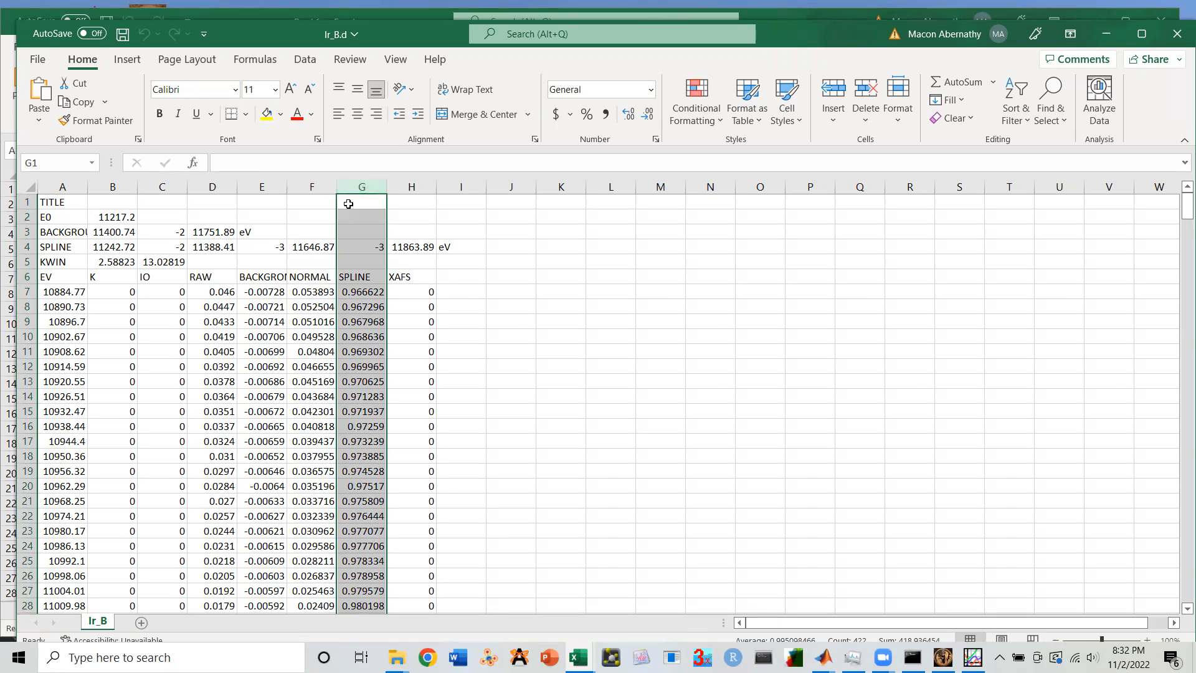
{"action": "left_click", "coordinate": [428, 277]}
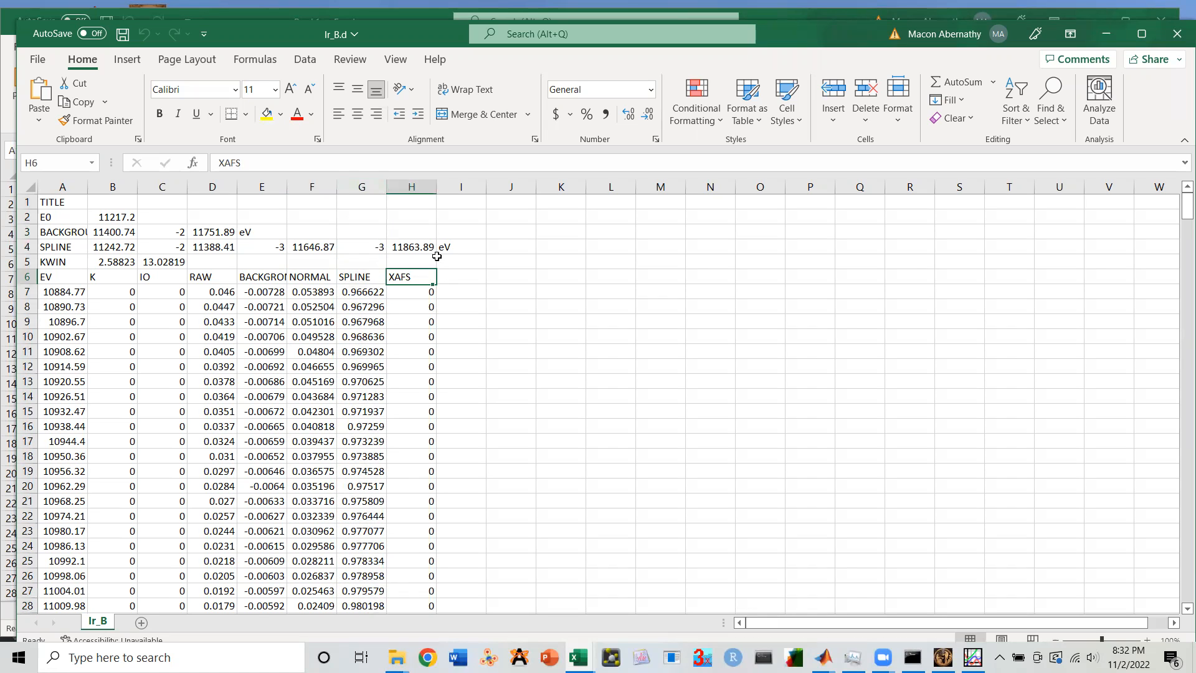
{"action": "left_click_drag", "start_coordinate": [112, 218], "coordinate": [430, 249]}
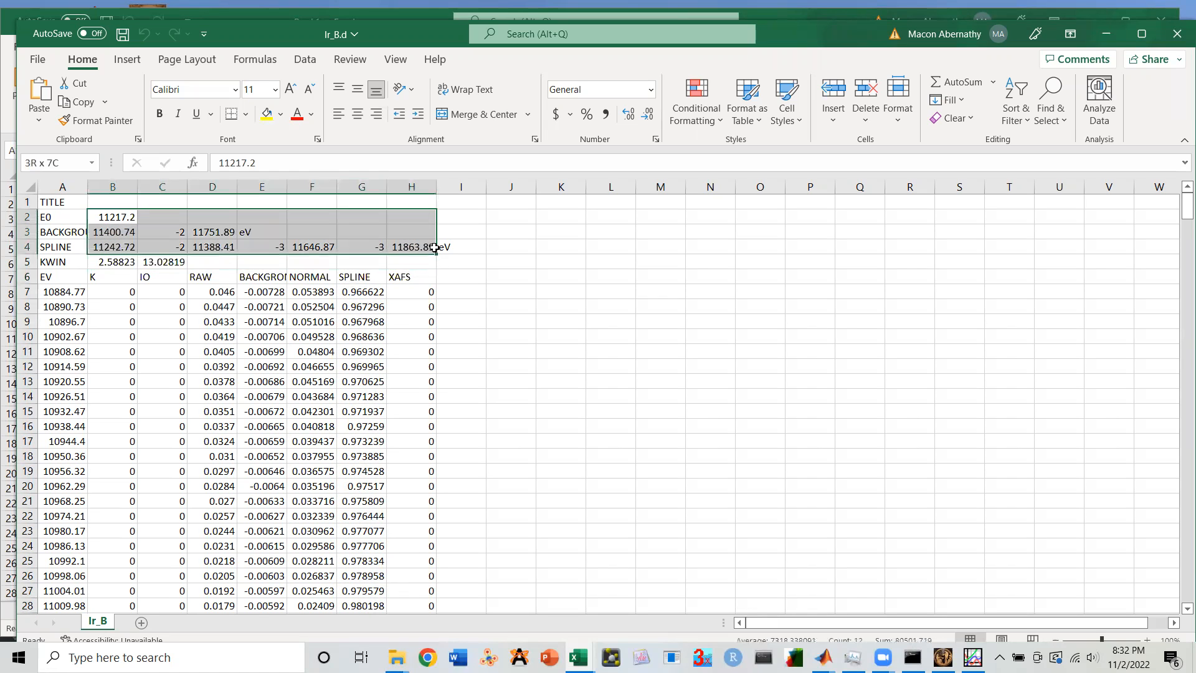
{"action": "left_click", "coordinate": [459, 278]}
Step: Label the XAFS column k3 in cell H5 and head the adjacent empty column k1 in cell I6
{"action": "left_click", "coordinate": [417, 260]}
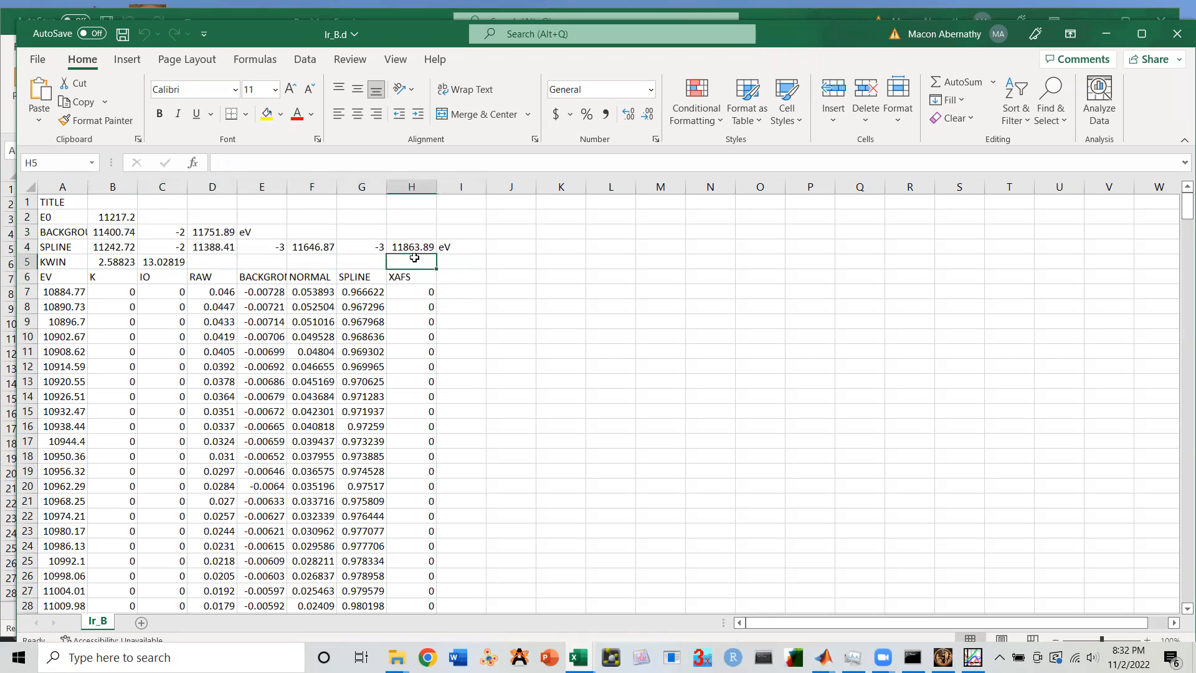
{"action": "type", "text": "k"}
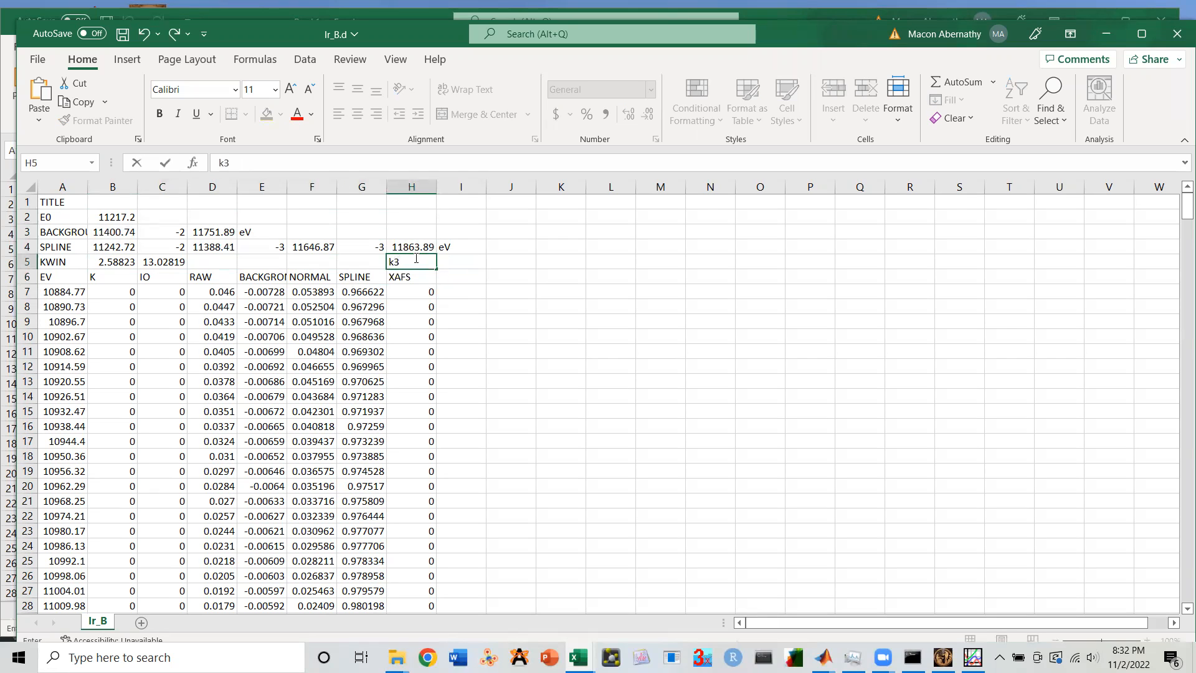
{"action": "type", "text": "3"}
{"action": "key", "text": "Tab"}
{"action": "key", "text": "Down"}
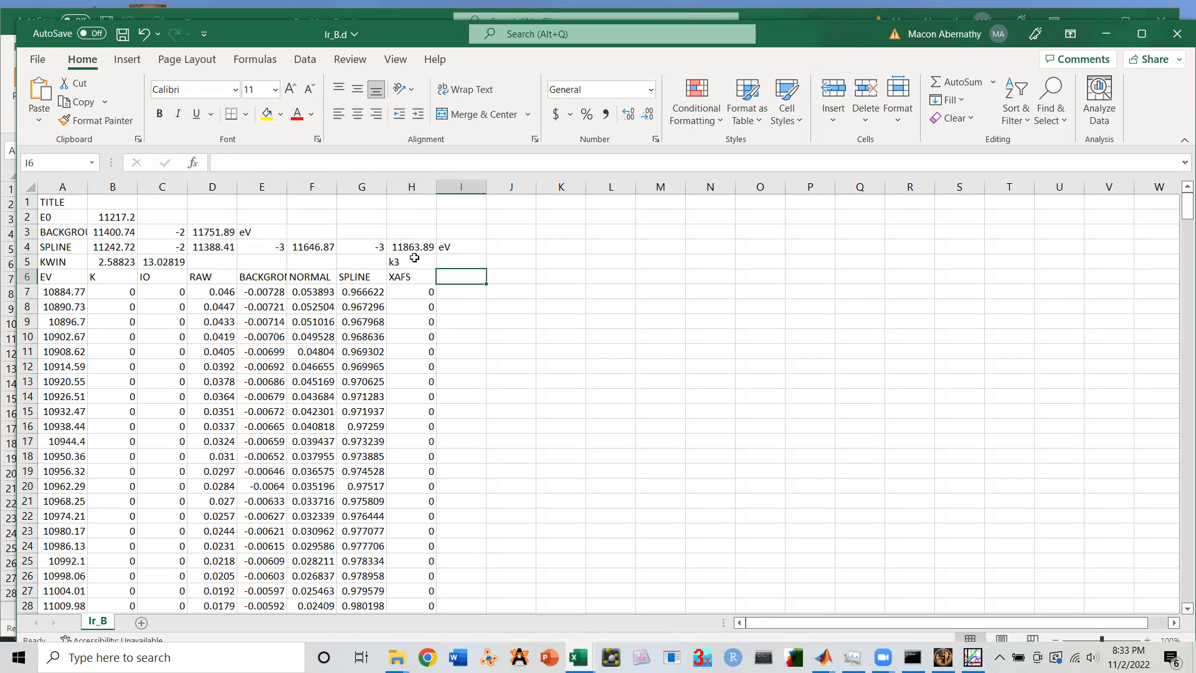
{"action": "type", "text": "k1"}
{"action": "key", "text": "Return"}
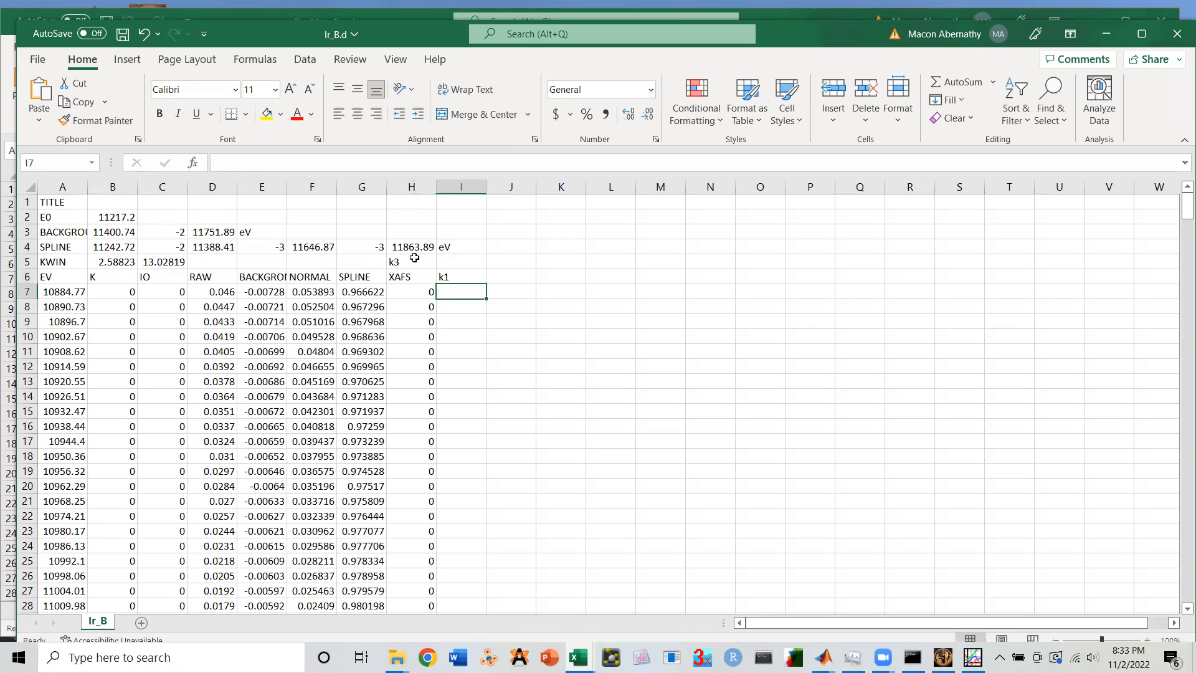
Step: Enter =IF(H7=0,0,(H7/(B7^3))) in cell I7 and fill the formula down the k1 column
{"action": "type", "text": "="}
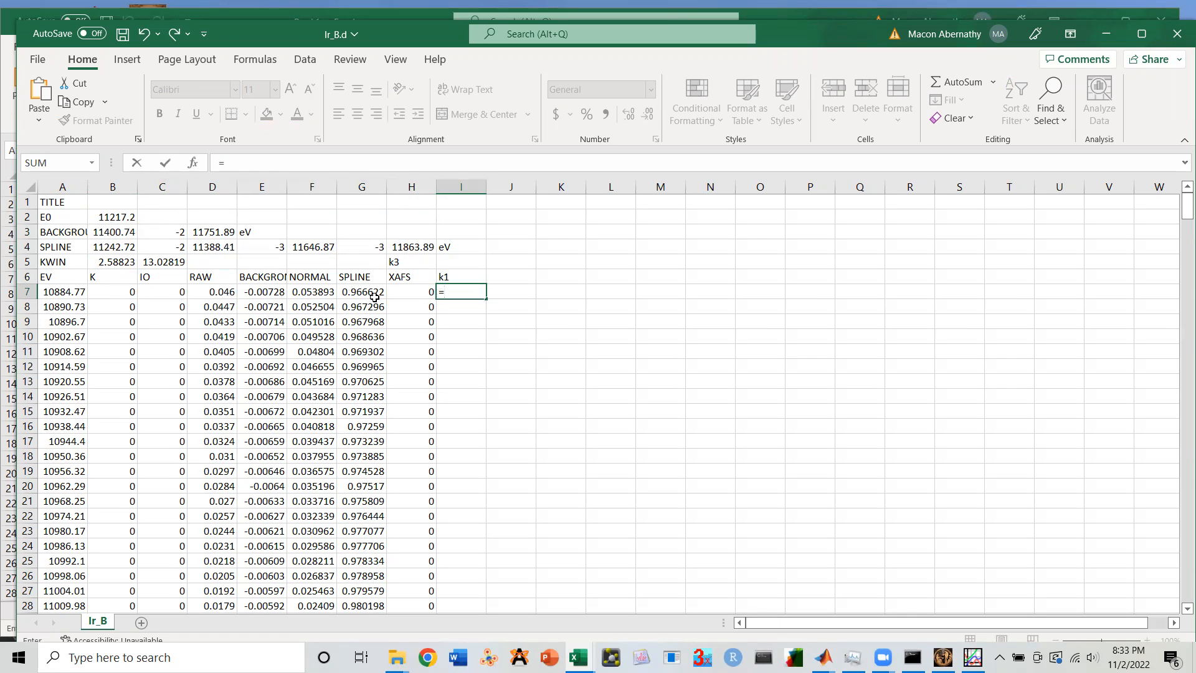
{"action": "type", "text": "if"}
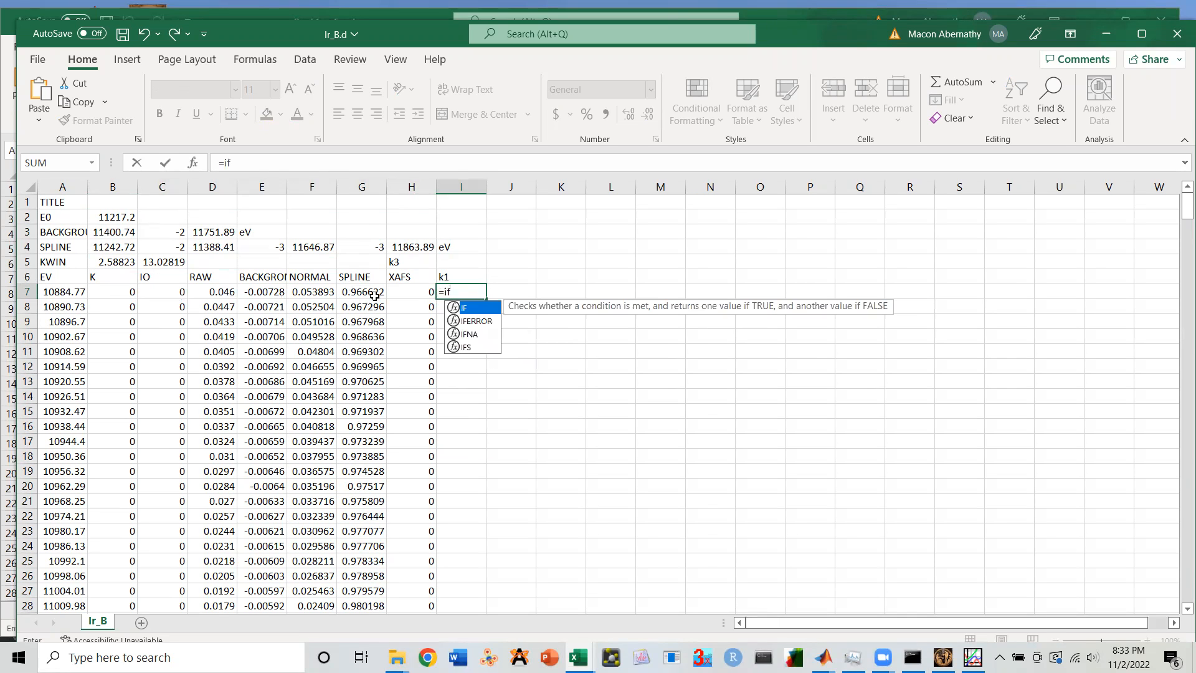
{"action": "type", "text": "(h7=0,"}
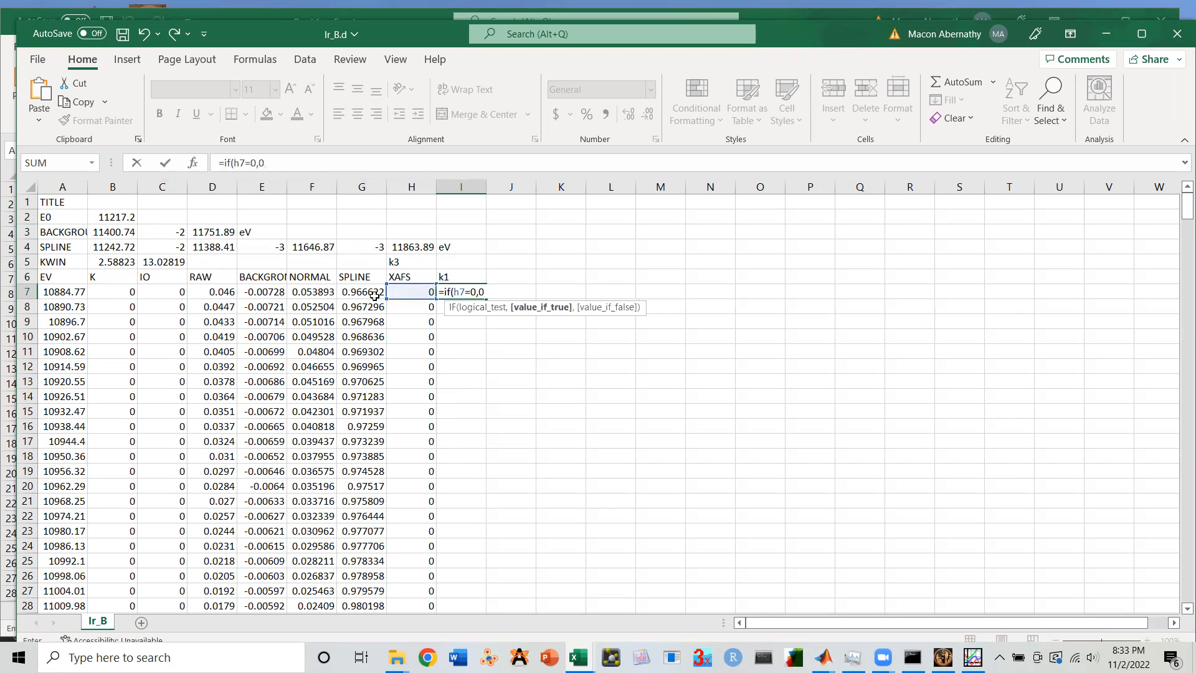
{"action": "type", "text": "0,"}
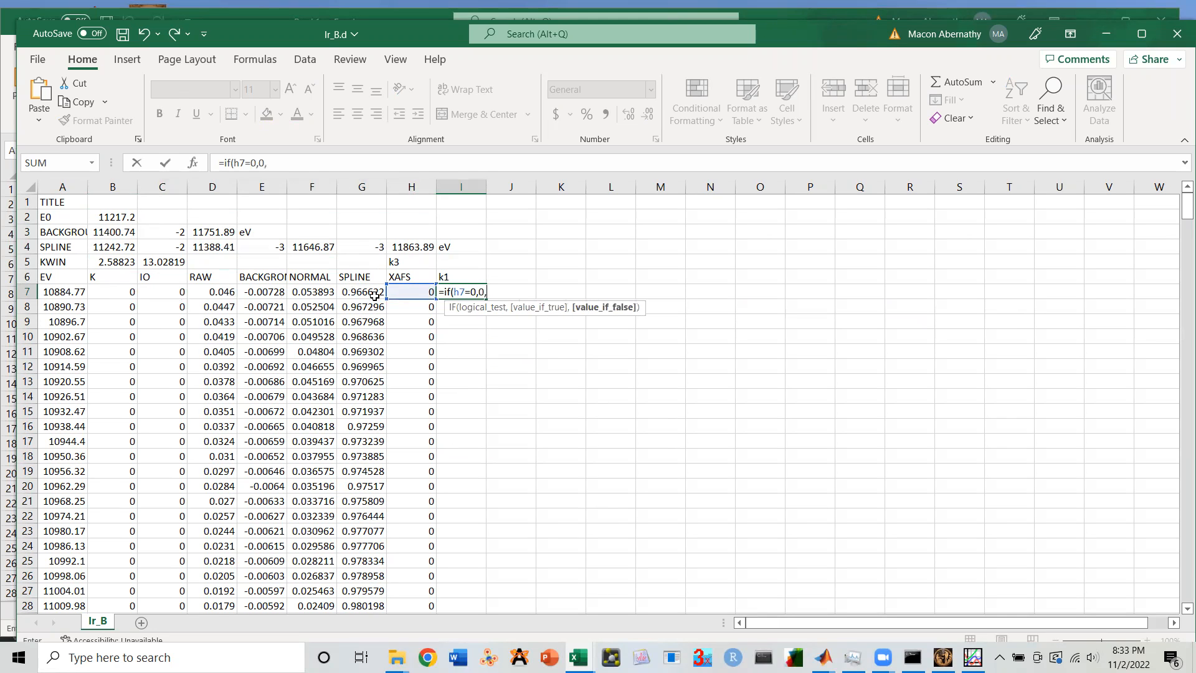
{"action": "type", "text": "(h7"}
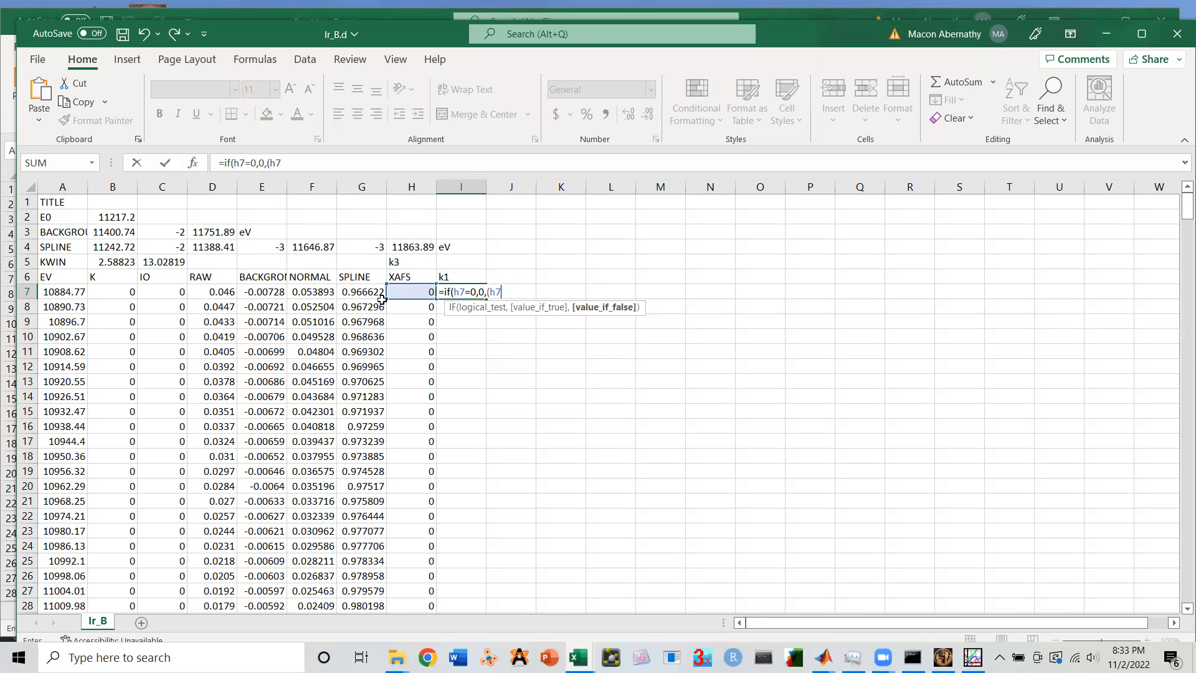
{"action": "type", "text": "/(b7^3"}
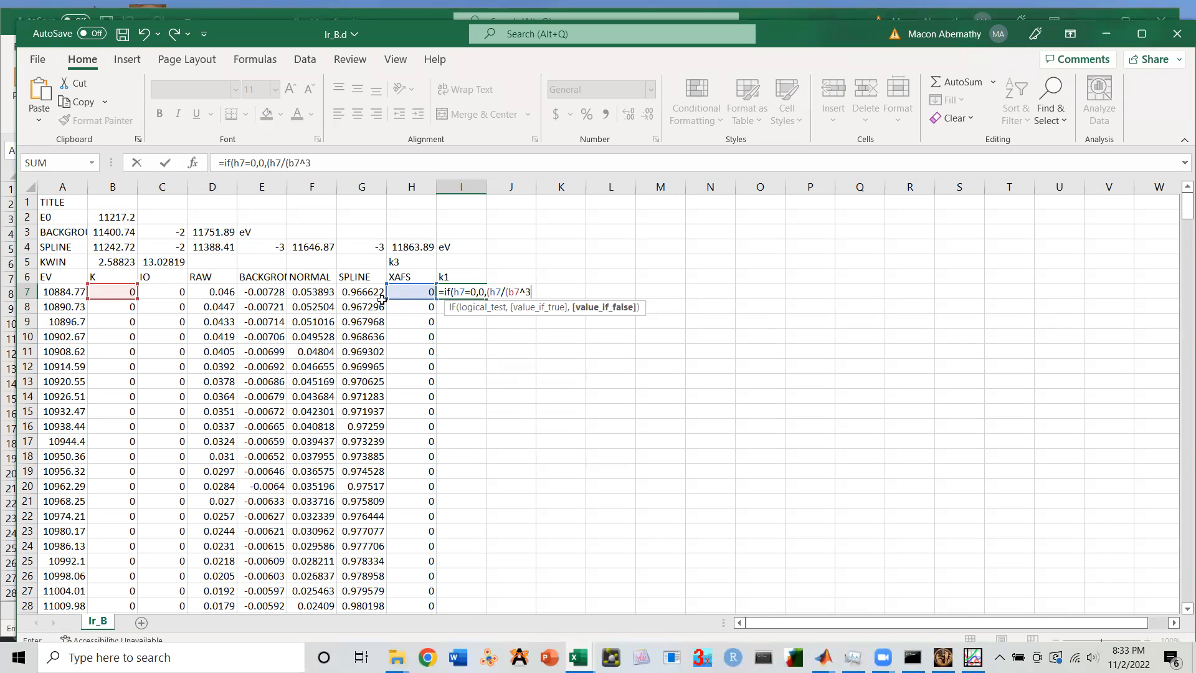
{"action": "type", "text": ")"}
{"action": "key", "text": "Return"}
{"action": "left_click", "coordinate": [459, 280]}
{"action": "left_click", "coordinate": [479, 293]}
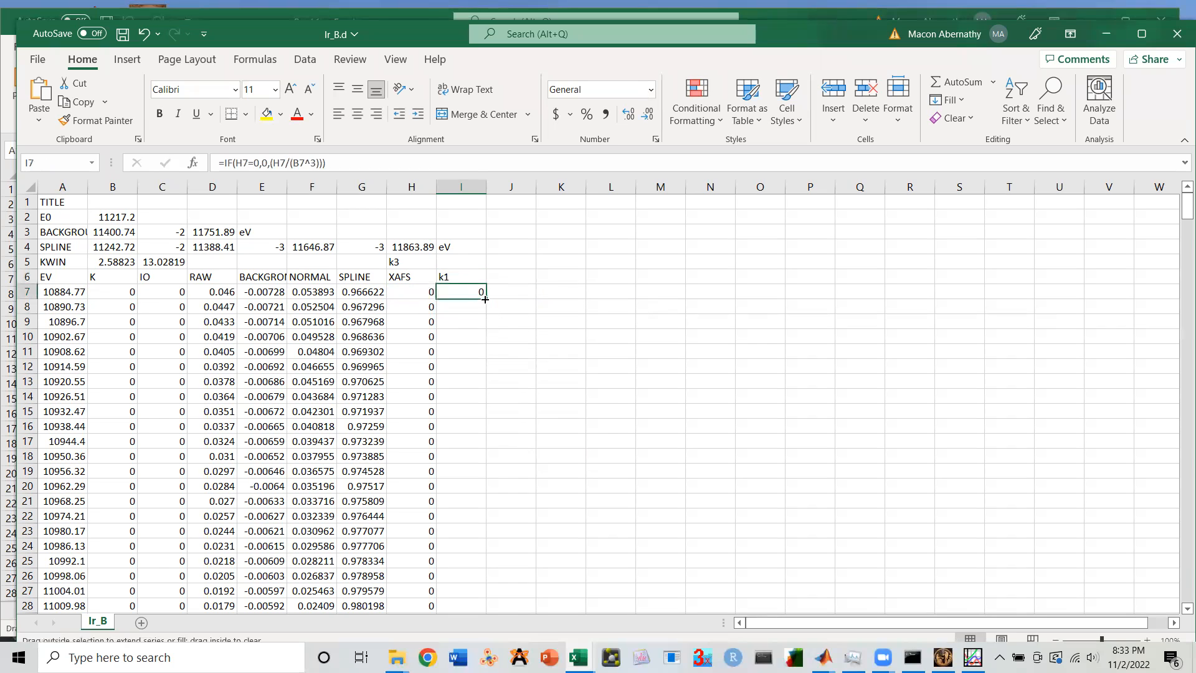
{"action": "double_click", "coordinate": [486, 299]}
Step: Copy the K and k1 columns and paste them as values into a new sheet starting at A1
{"action": "left_click", "coordinate": [111, 186]}
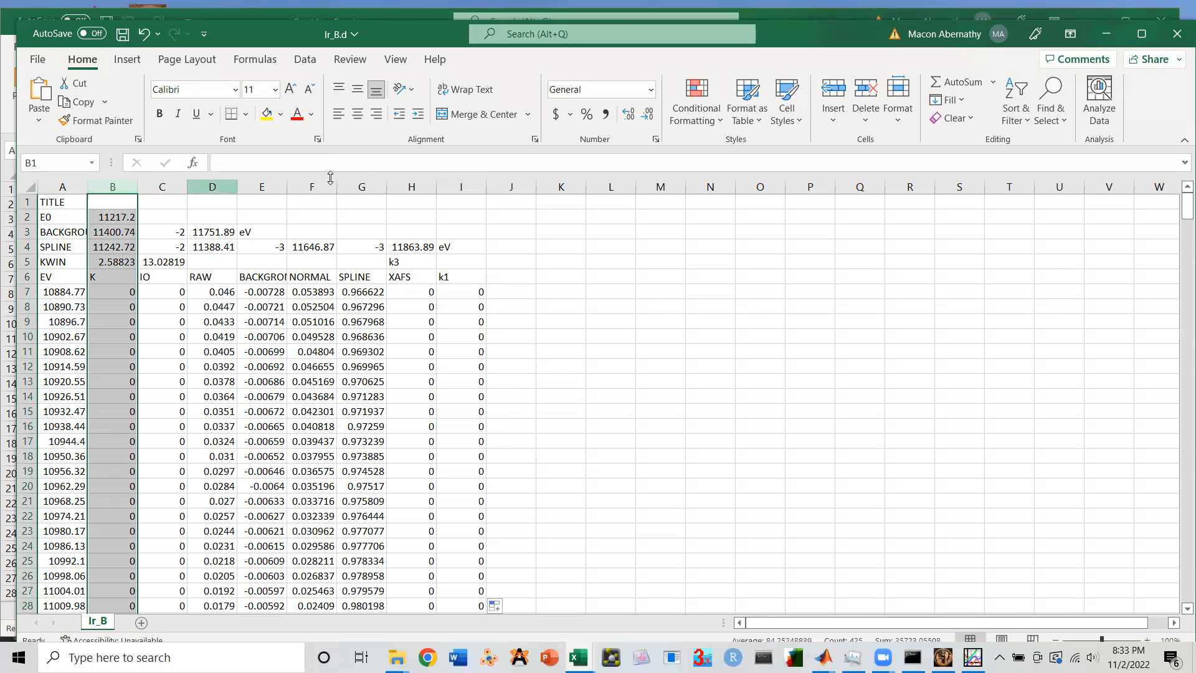
{"action": "left_click", "coordinate": [452, 185], "text": "ctrl"}
{"action": "key", "text": "ctrl+c"}
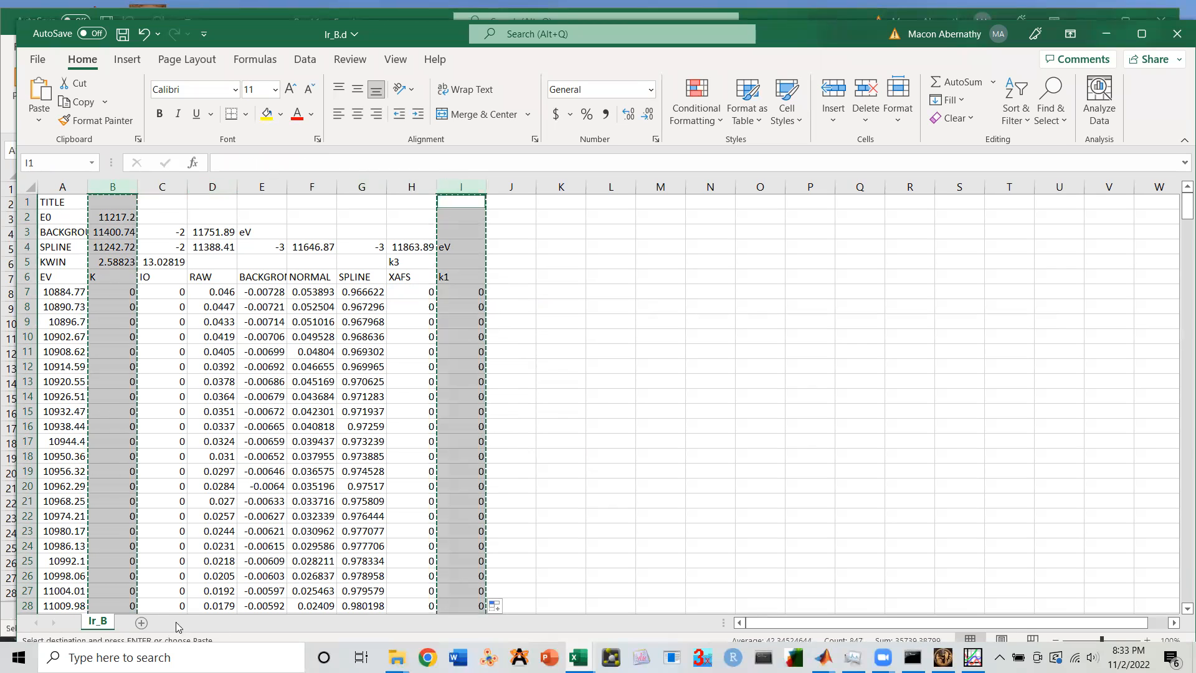
{"action": "left_click", "coordinate": [141, 623]}
{"action": "right_click", "coordinate": [67, 199]}
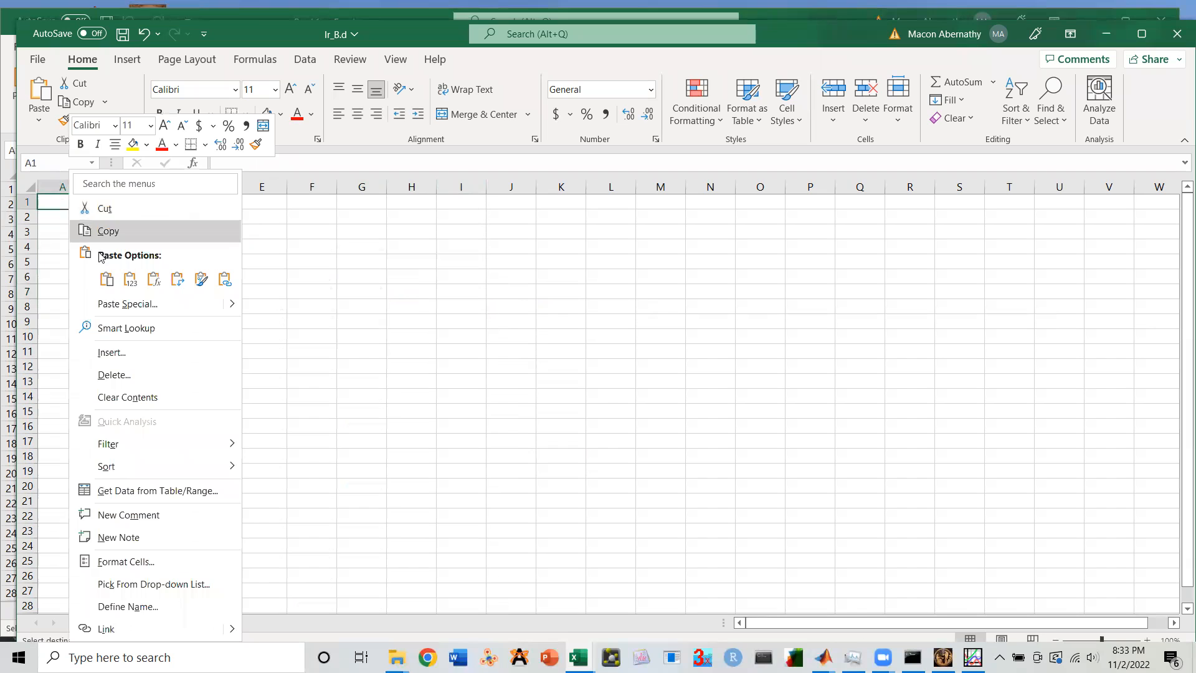
{"action": "left_click", "coordinate": [127, 278]}
Step: Delete the first five rows of the new sheet, above the K and k1 headings
{"action": "left_click_drag", "start_coordinate": [21, 261], "coordinate": [82, 204]}
{"action": "right_click", "coordinate": [87, 207]}
{"action": "left_click", "coordinate": [166, 387]}
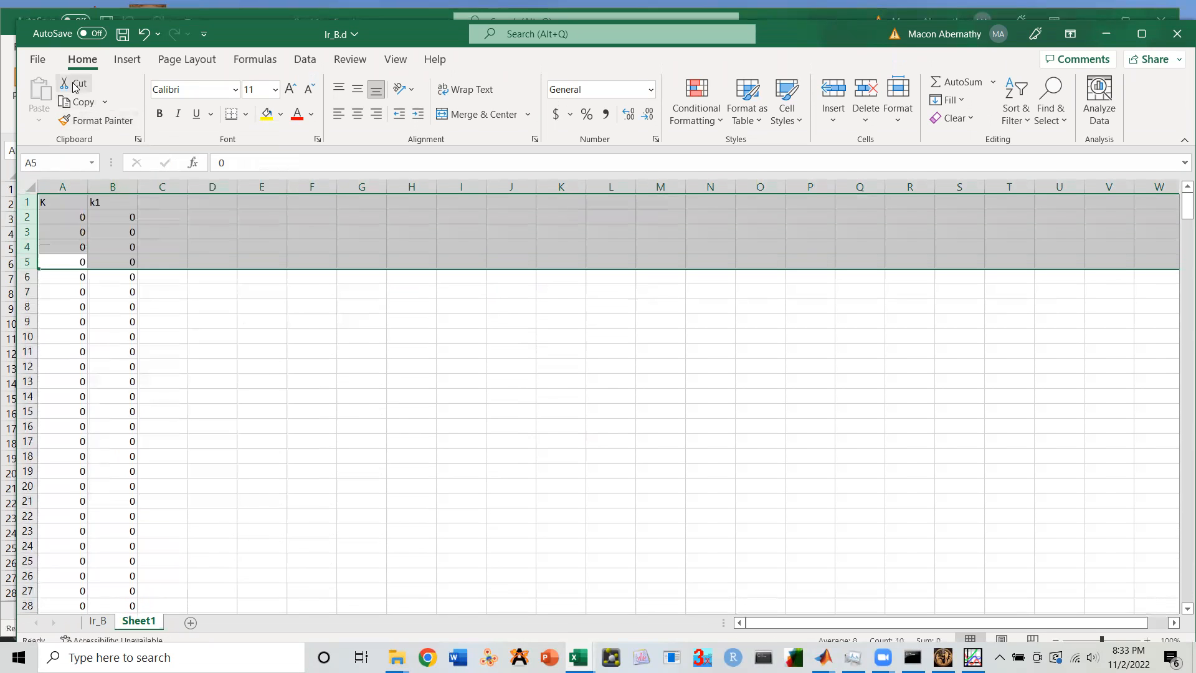
Step: Save the workbook in the Pyspline folder as an Excel Workbook (*.xlsx), keeping the file name Ir_B.d
{"action": "left_click", "coordinate": [37, 60]}
{"action": "left_click", "coordinate": [100, 265]}
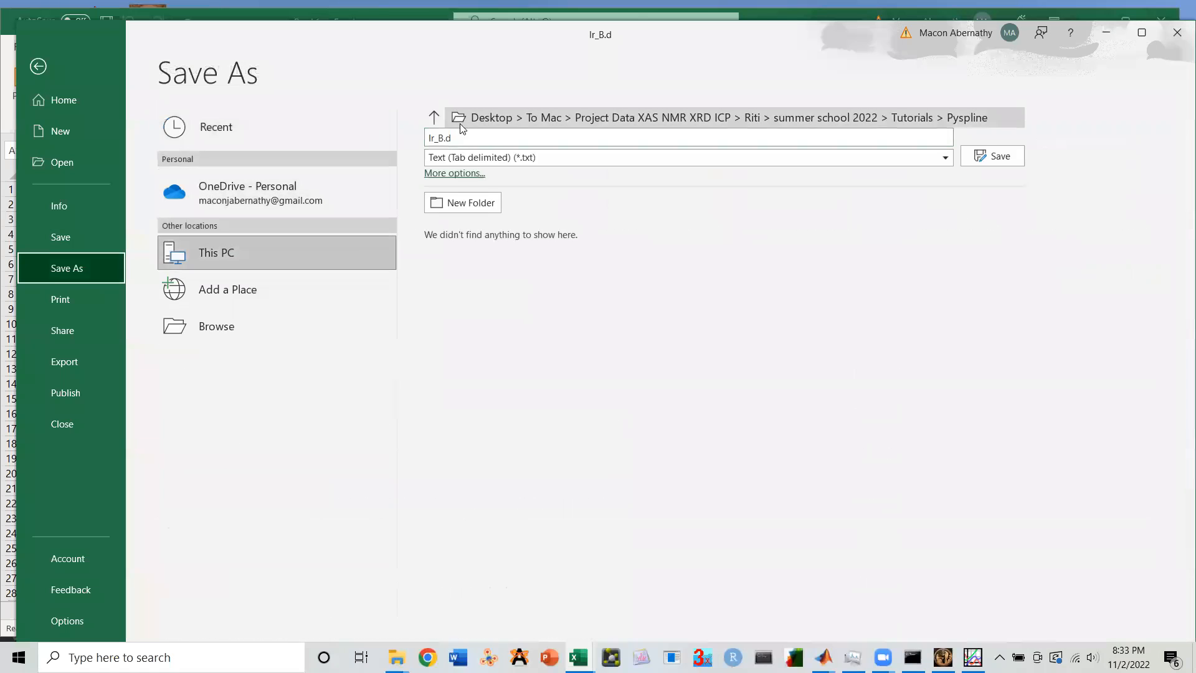
{"action": "left_click", "coordinate": [475, 160]}
{"action": "left_click", "coordinate": [496, 176]}
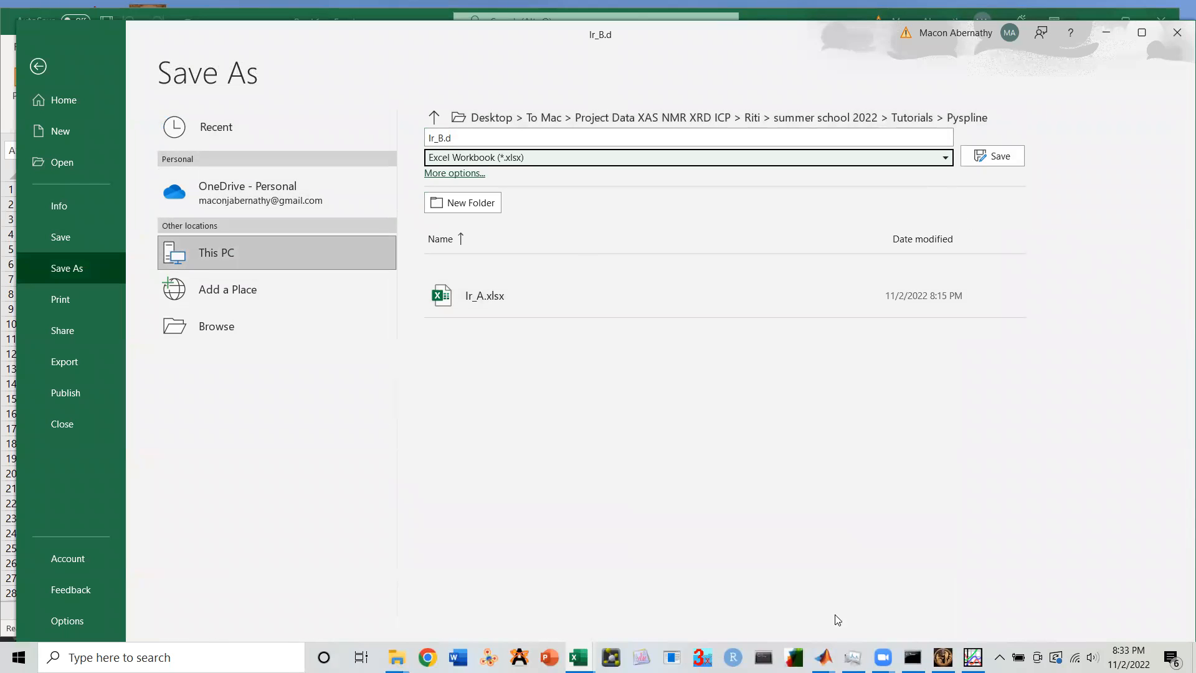
{"action": "left_click", "coordinate": [991, 157]}
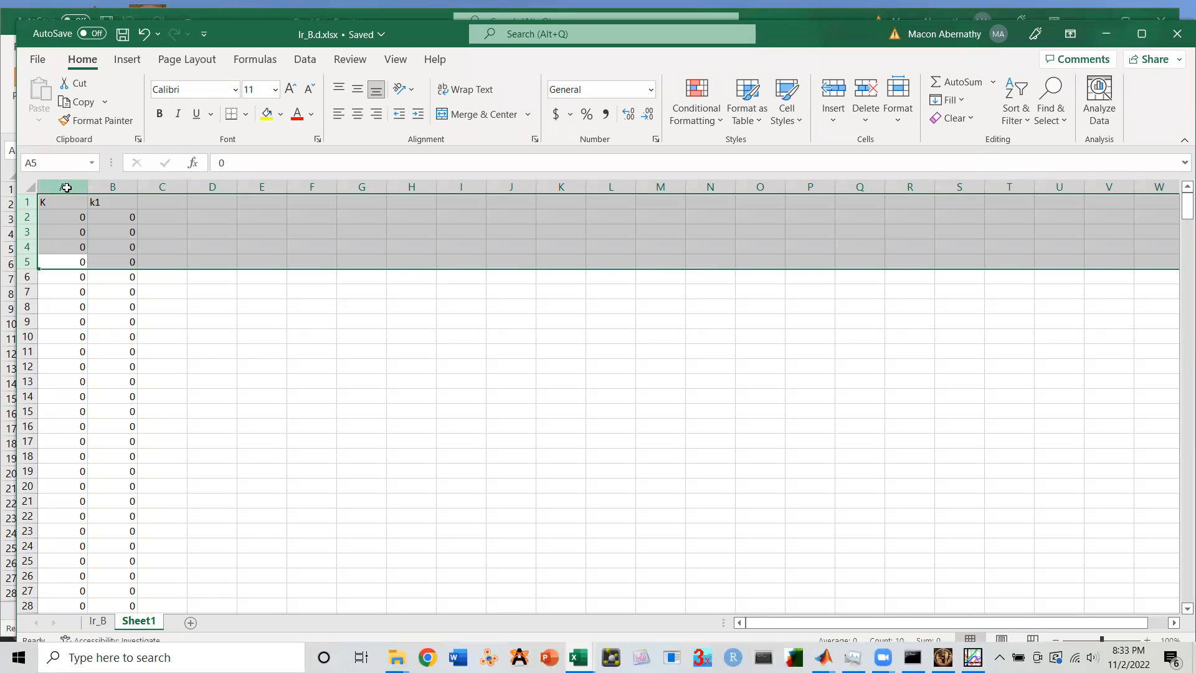
Step: Insert a scatter chart of the K and k1 columns to check the data, and delete the chart
{"action": "left_click_drag", "start_coordinate": [67, 188], "coordinate": [112, 187]}
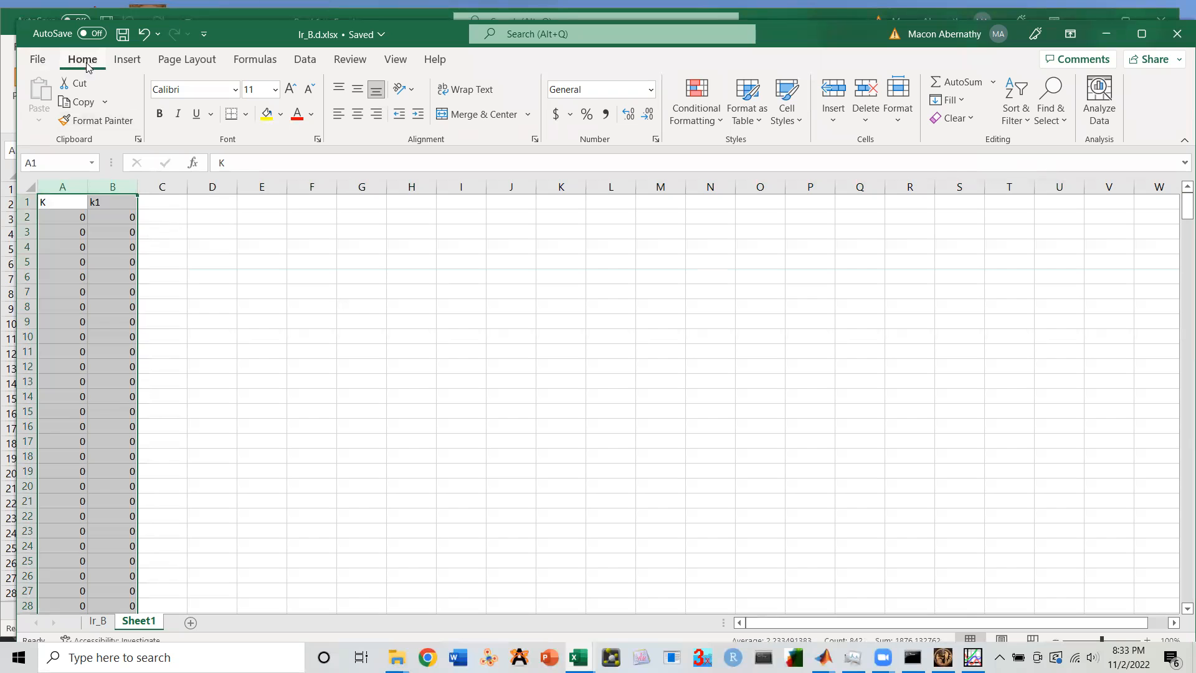
{"action": "left_click", "coordinate": [128, 60]}
{"action": "left_click", "coordinate": [603, 119]}
{"action": "left_click", "coordinate": [615, 174]}
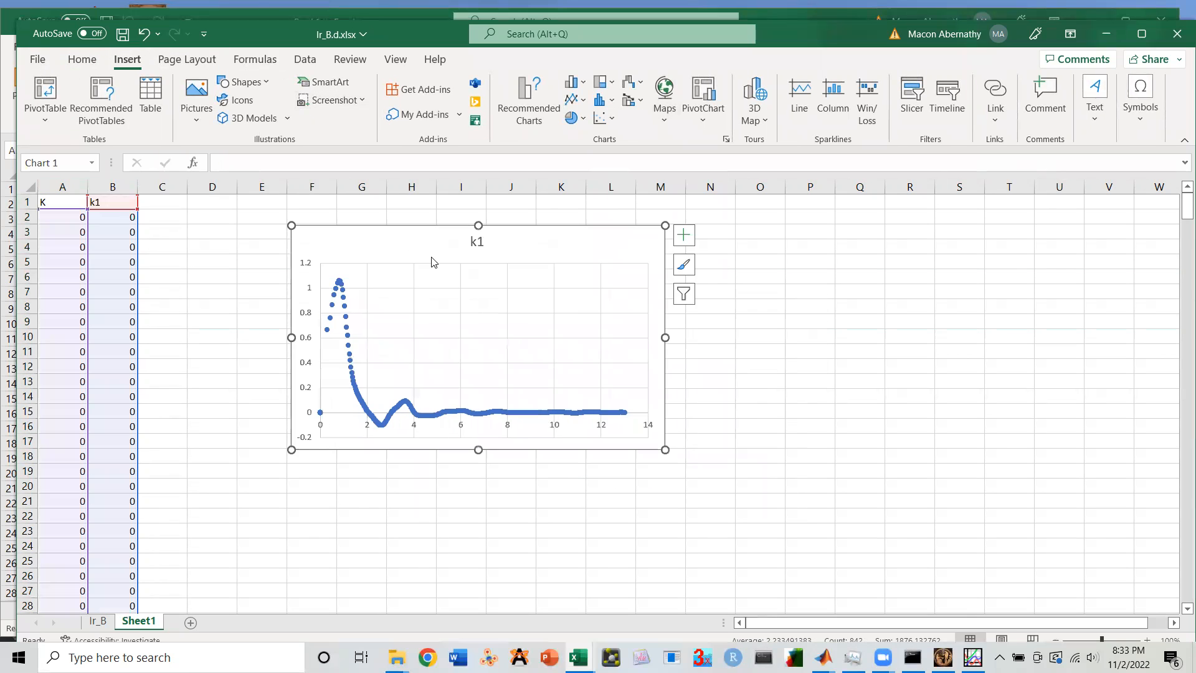
{"action": "key", "text": "Delete"}
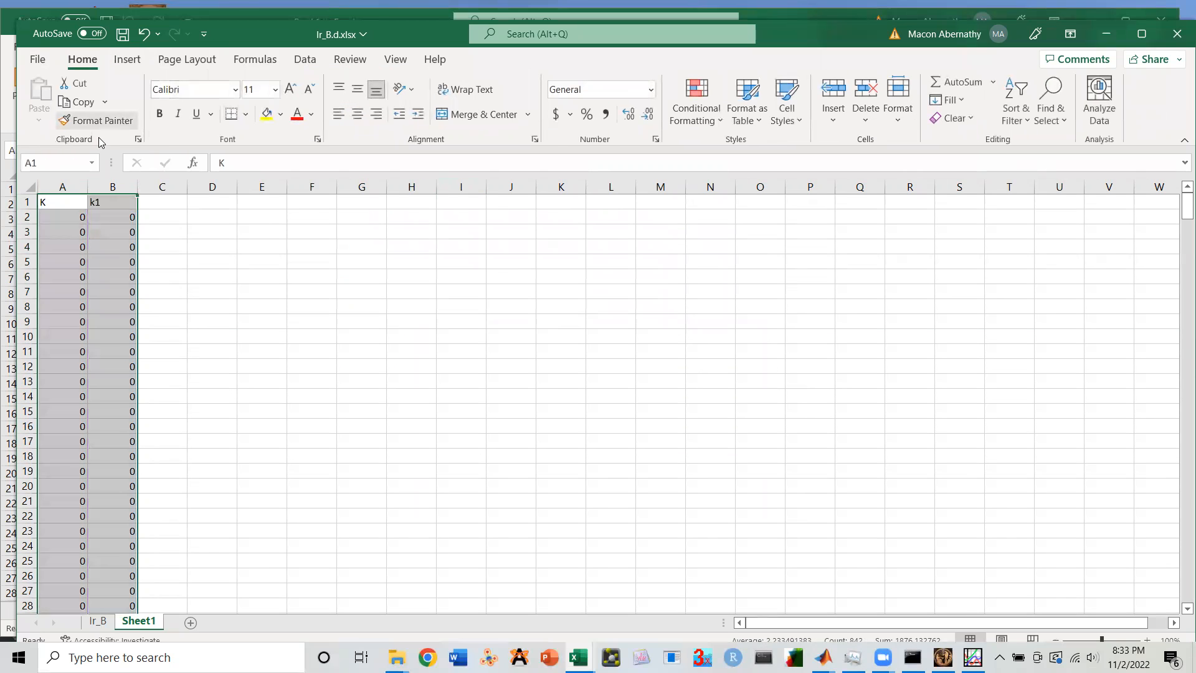
Step: Copy the whole sheet with the K and k1 columns and paste it into a new blank workbook at A1
{"action": "left_click", "coordinate": [31, 187]}
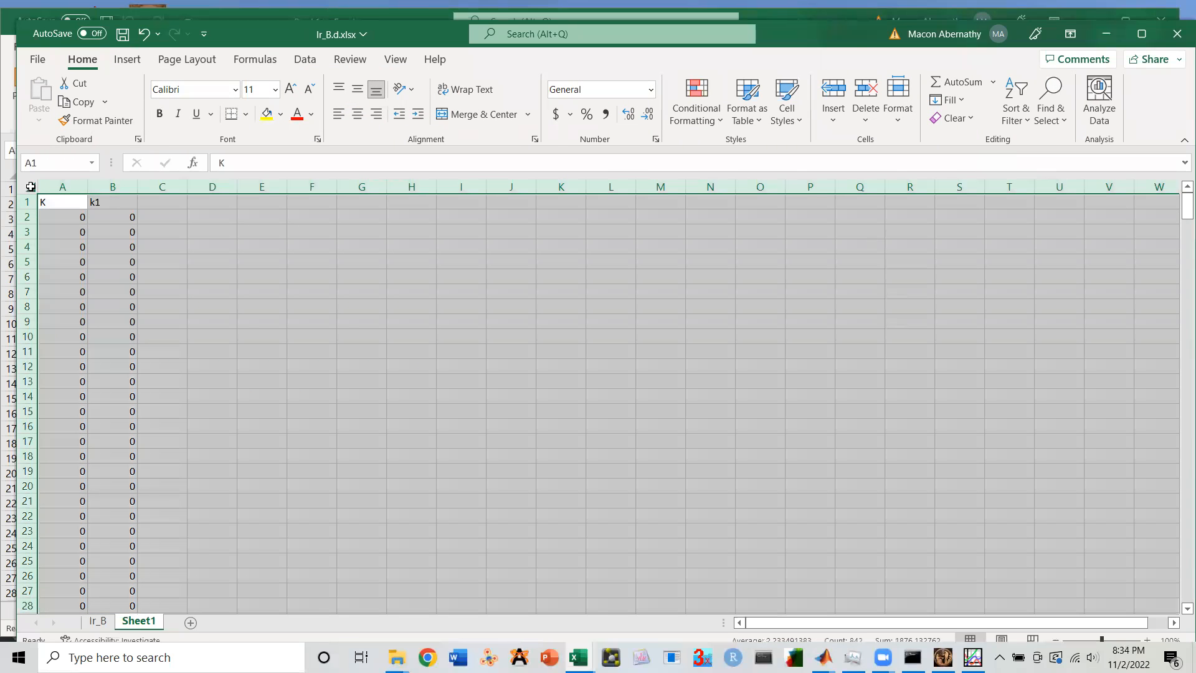
{"action": "left_click", "coordinate": [38, 59]}
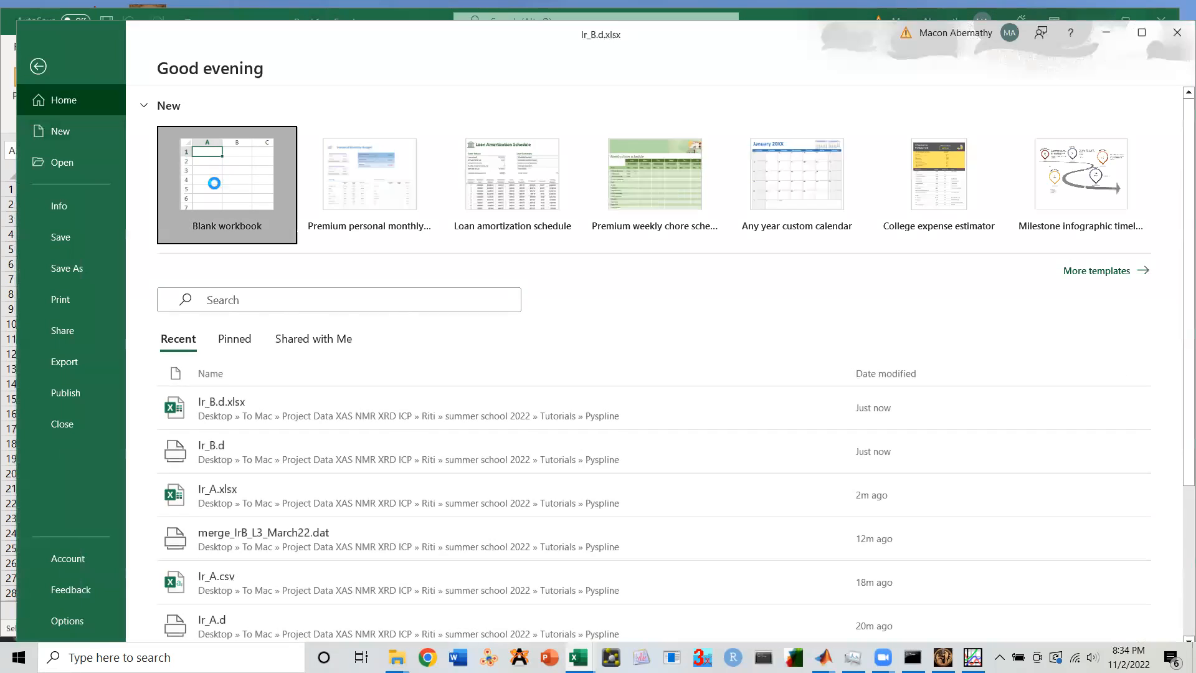
{"action": "right_click", "coordinate": [53, 223]}
{"action": "left_click", "coordinate": [118, 281]}
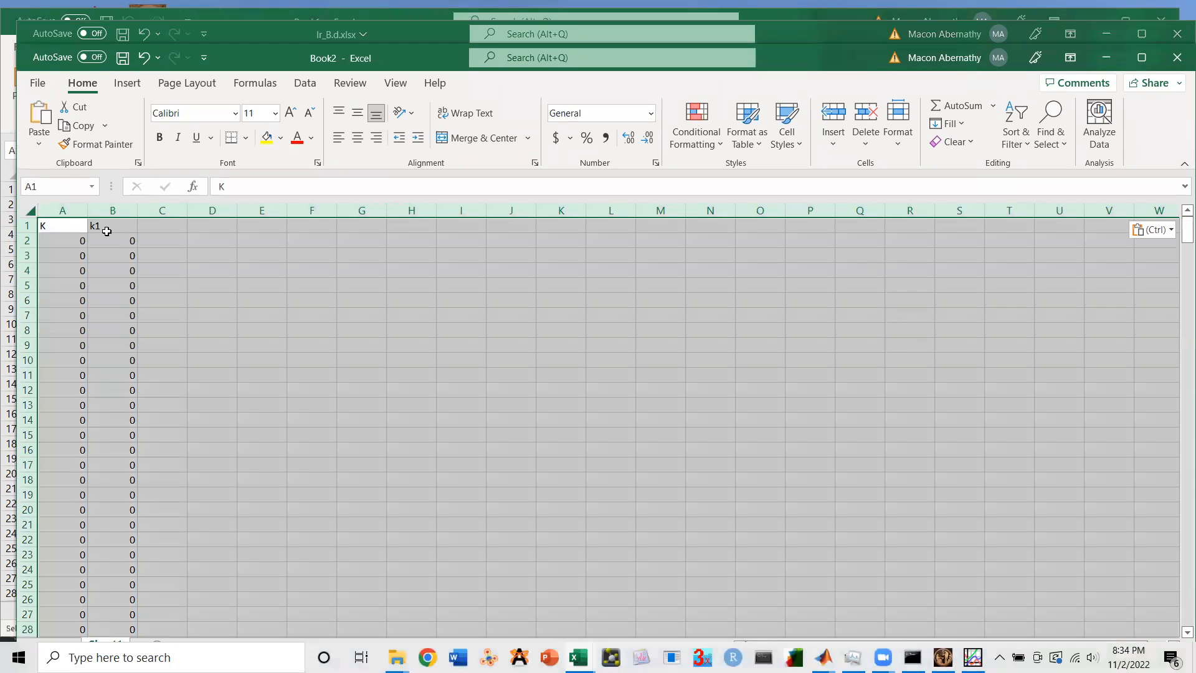
Step: Save the new workbook in the Pyspline folder as Ir_B in CSV UTF-8 (Comma delimited) format
{"action": "left_click", "coordinate": [37, 83]}
{"action": "left_click", "coordinate": [91, 309]}
{"action": "left_click", "coordinate": [86, 298]}
{"action": "left_click", "coordinate": [586, 219]}
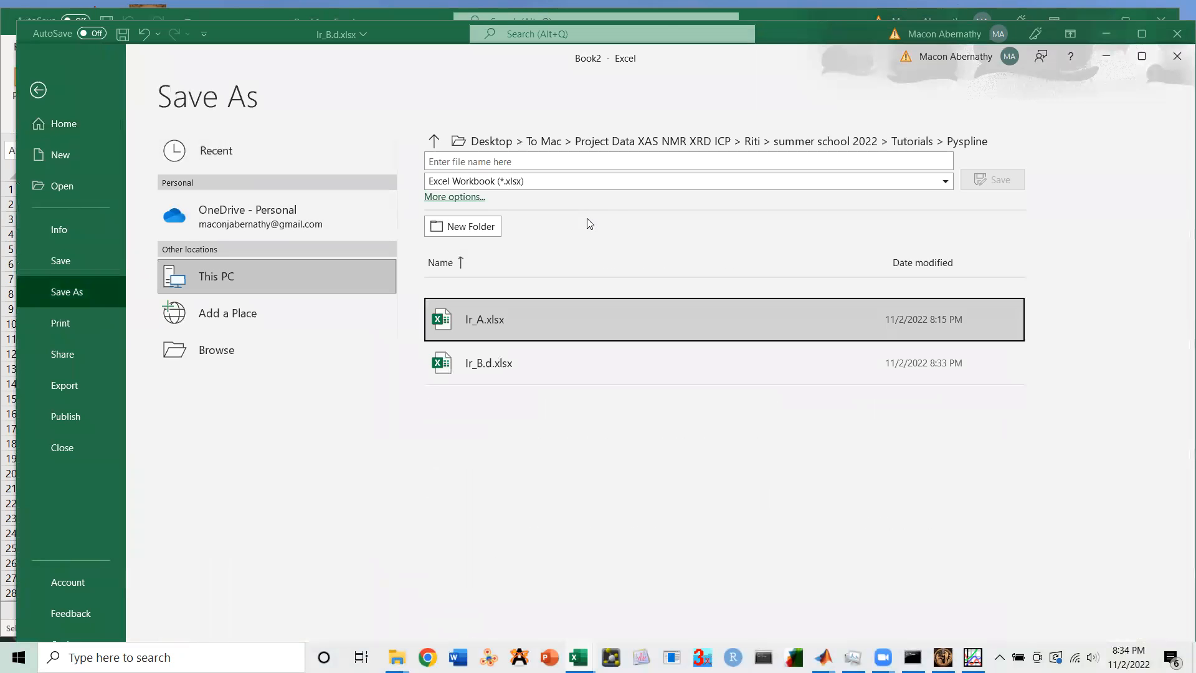
{"action": "left_click", "coordinate": [533, 182]}
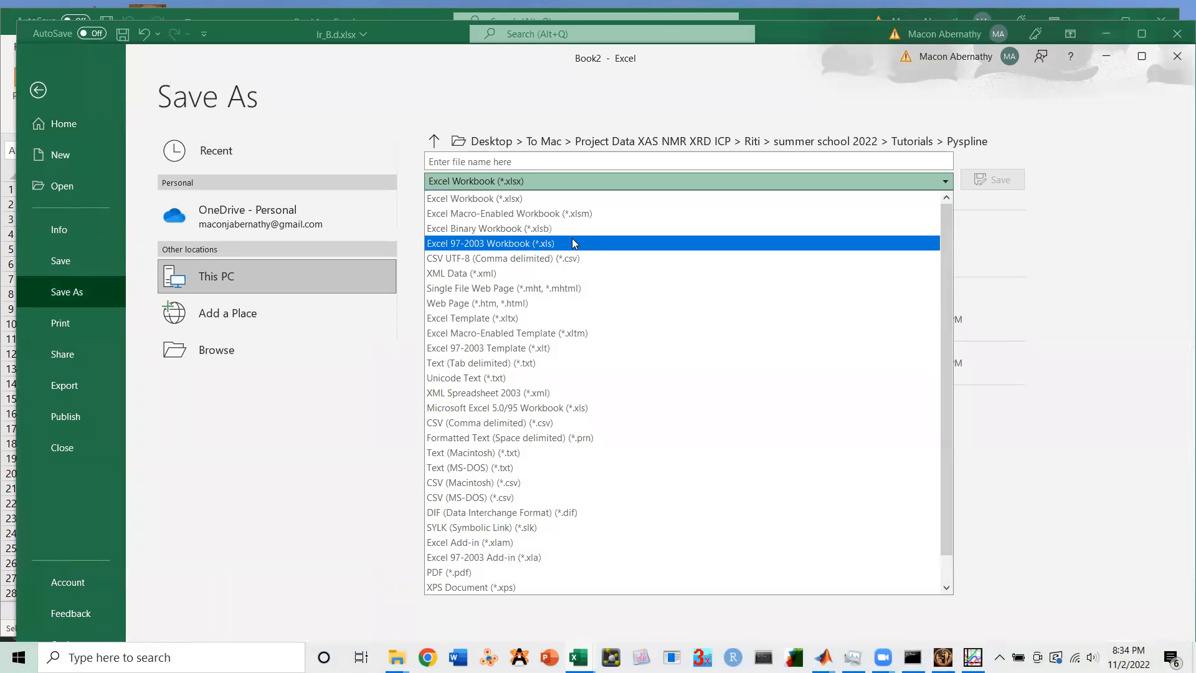
{"action": "left_click", "coordinate": [583, 259]}
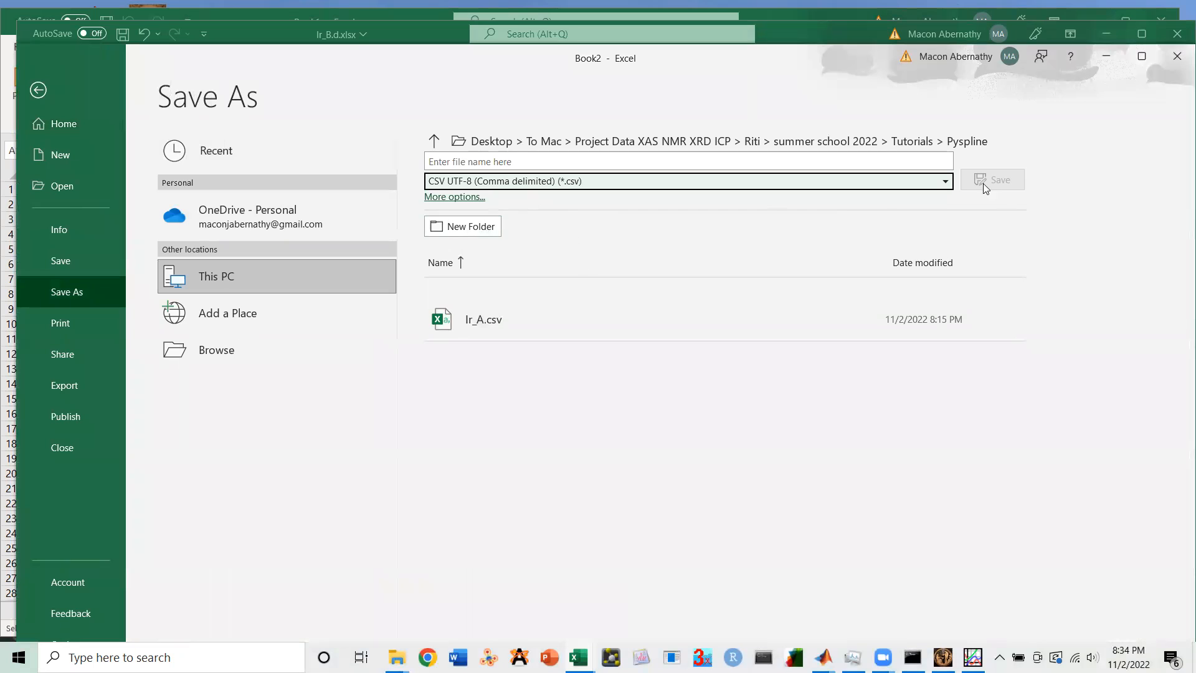
{"action": "left_click", "coordinate": [507, 159]}
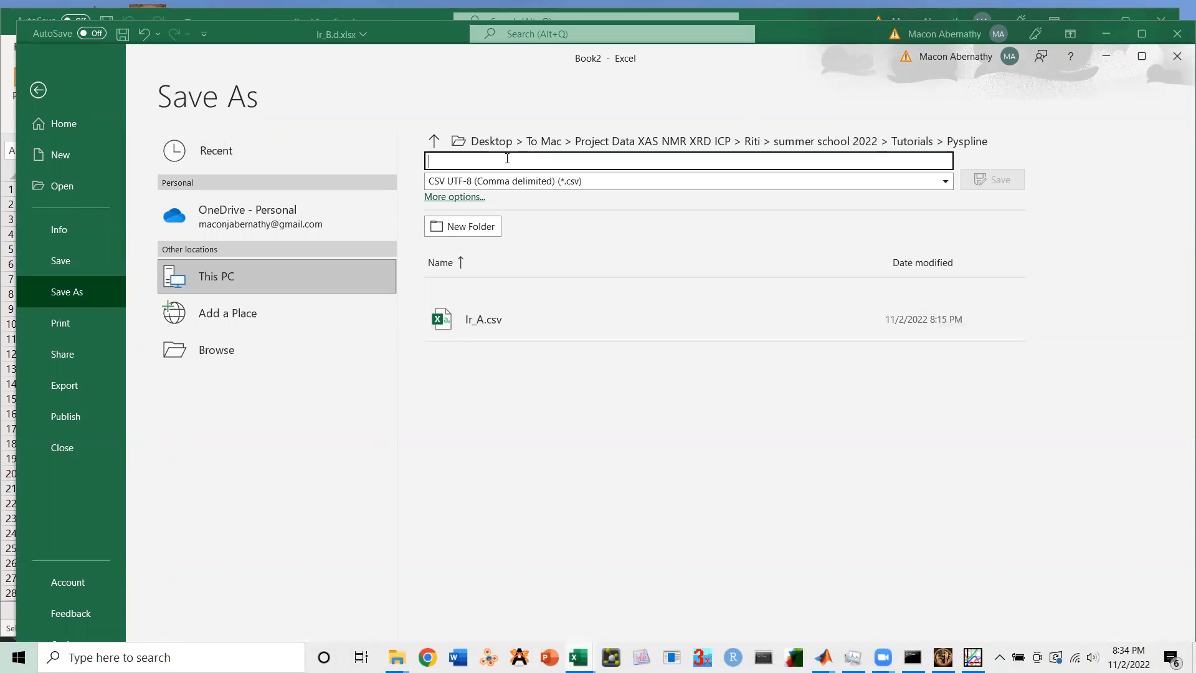
{"action": "type", "text": "Ir_B"}
{"action": "key", "text": "Return"}
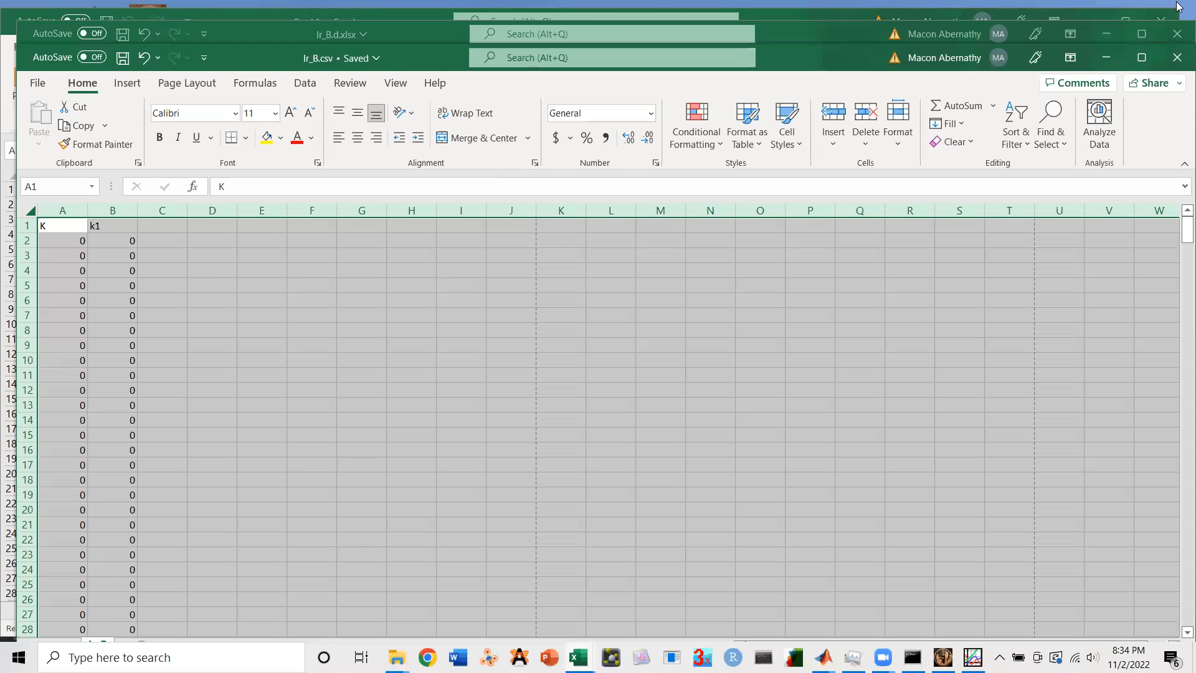
Step: Close the open Excel workbooks, discarding the changes to Ir_B.d.xlsx, and clear the PySpline-1.1-win folder window from the desktop
{"action": "left_click", "coordinate": [1171, 24]}
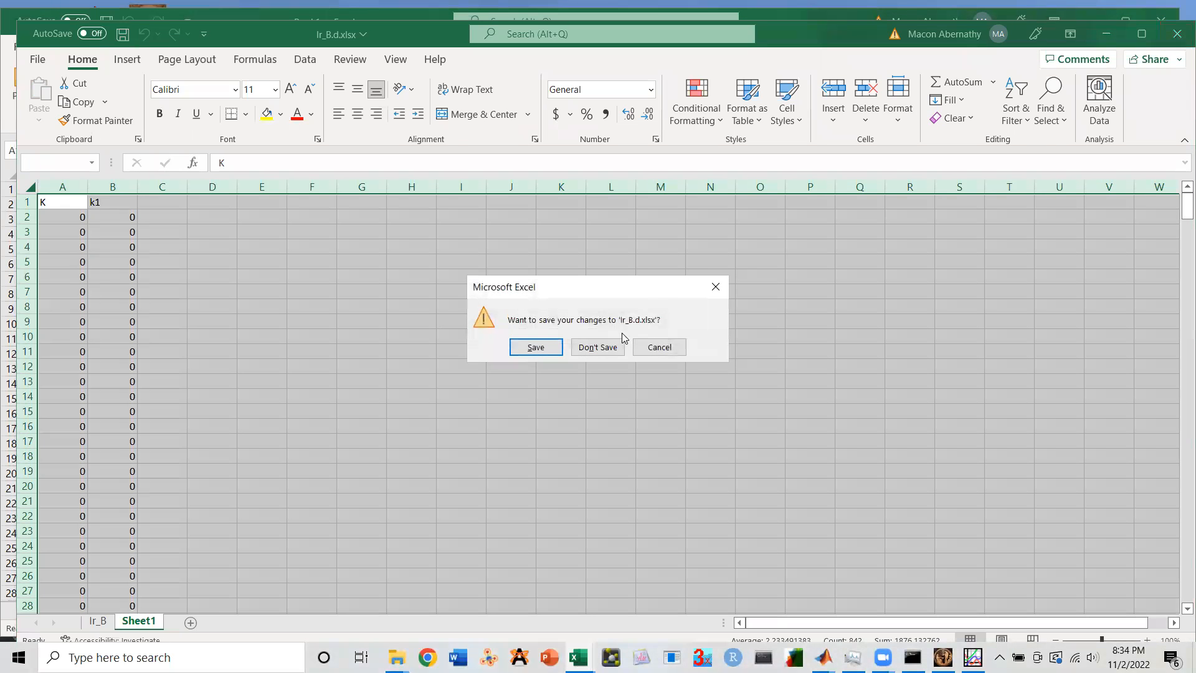
{"action": "left_click", "coordinate": [620, 344]}
{"action": "left_click", "coordinate": [1165, 30]}
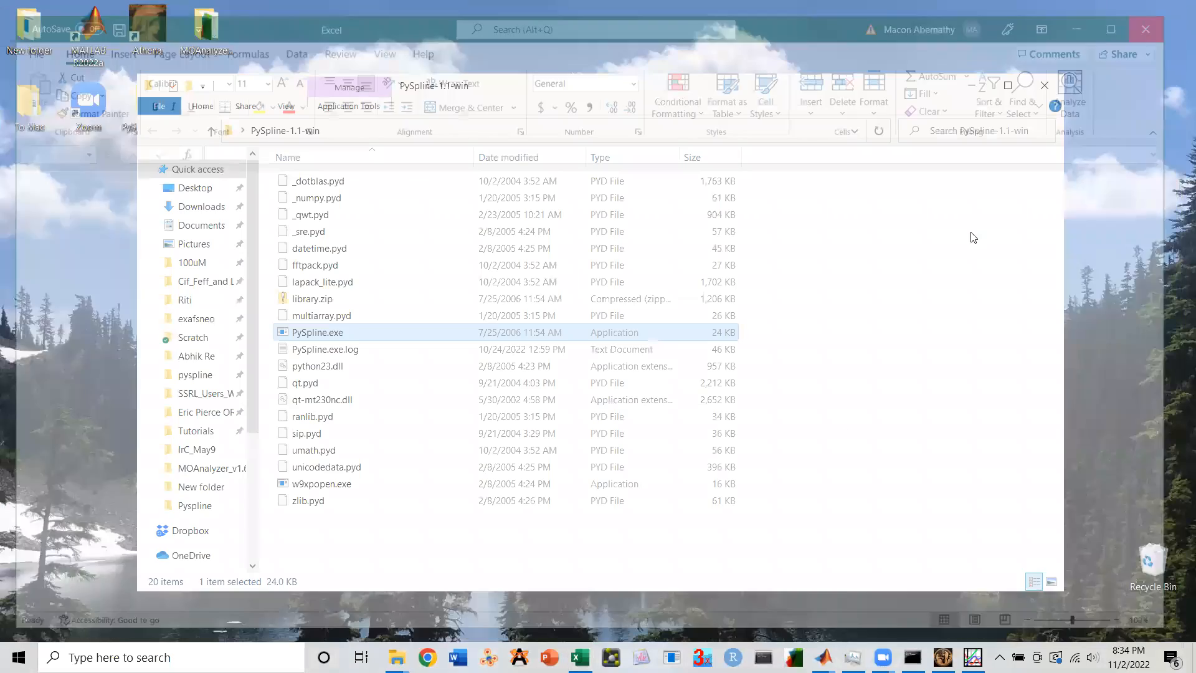
{"action": "left_click", "coordinate": [964, 82]}
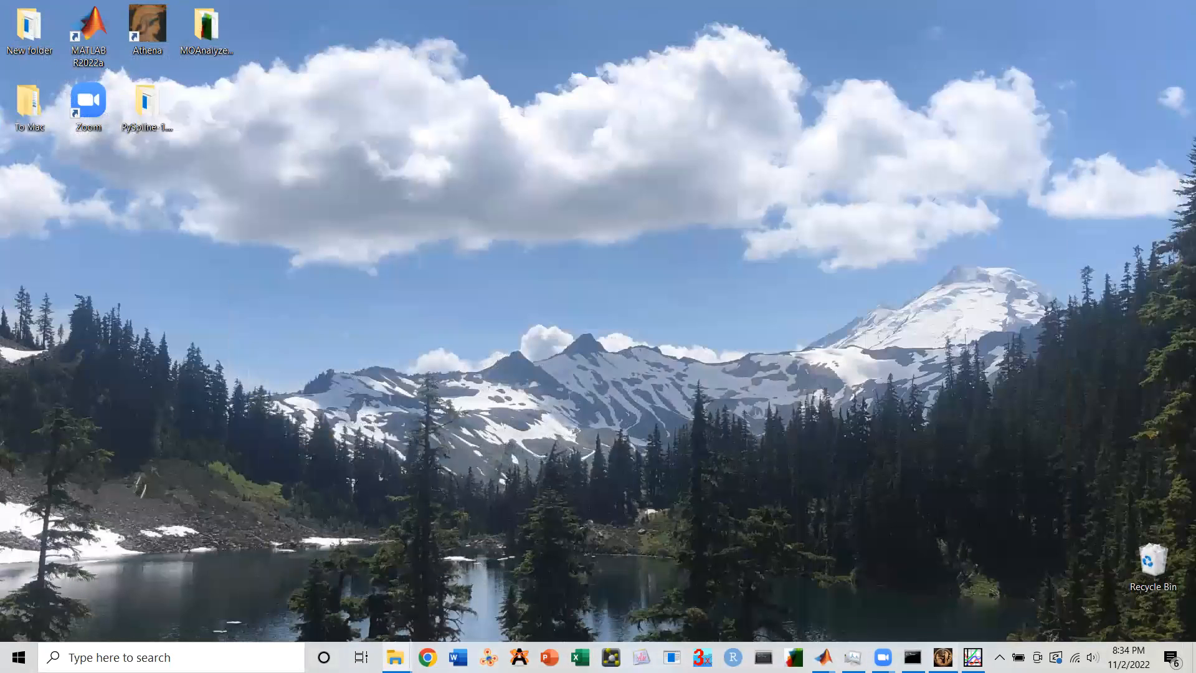
Step: Switch to Athena and open Ir_B.csv from the Pyspline folder for data import, dismissing the plugin warning
{"action": "left_click", "coordinate": [943, 657]}
{"action": "left_click", "coordinate": [561, 41]}
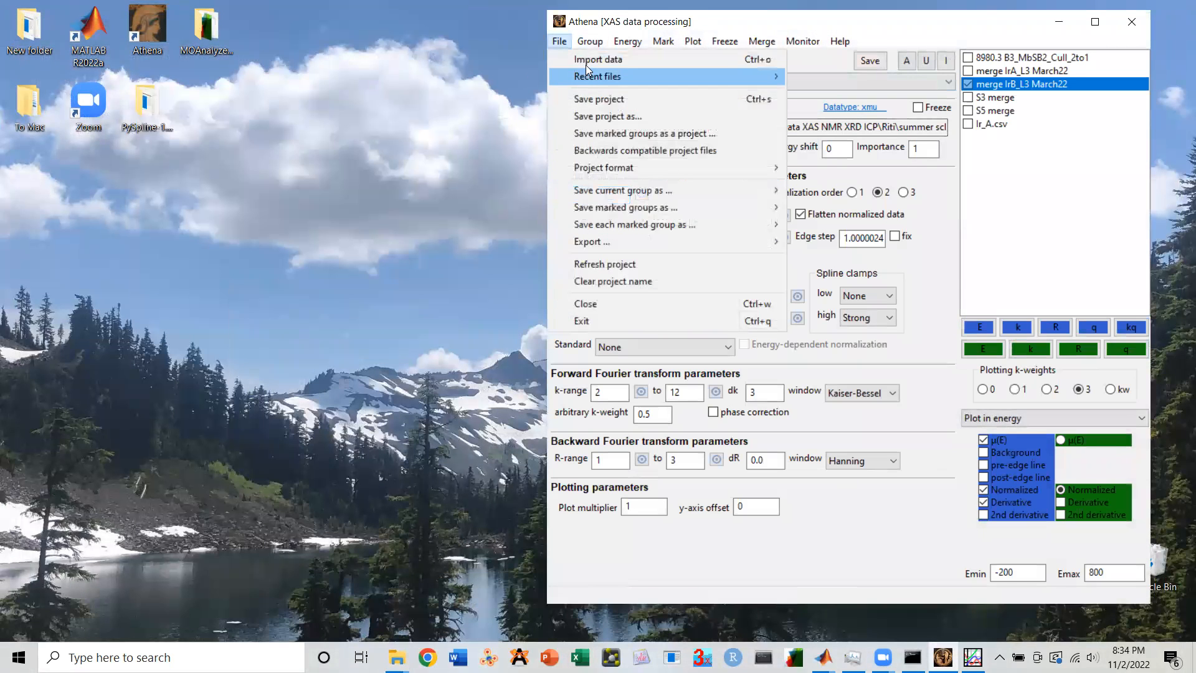
{"action": "left_click", "coordinate": [582, 56]}
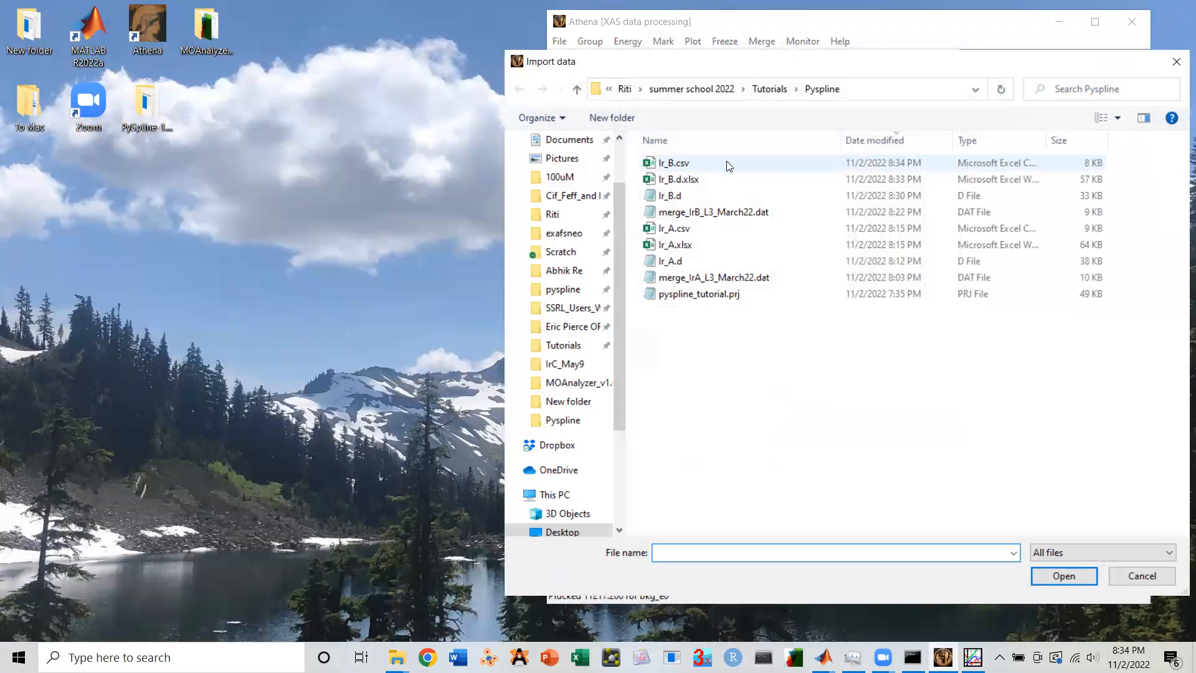
{"action": "double_click", "coordinate": [672, 163]}
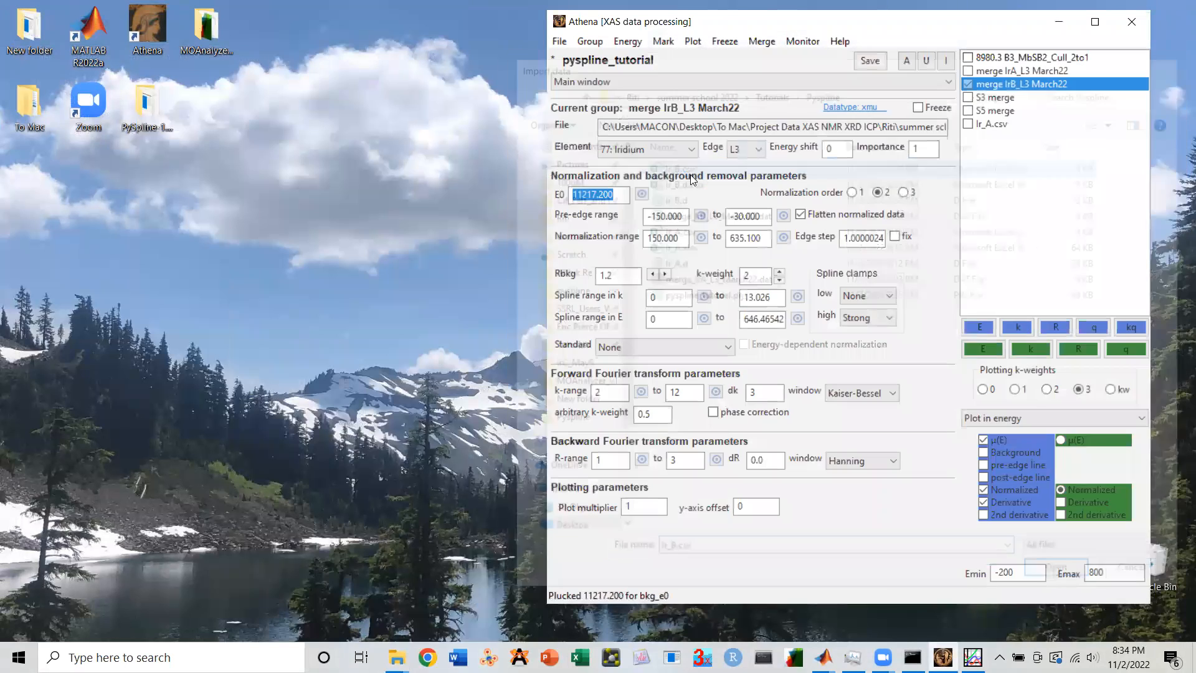
{"action": "left_click", "coordinate": [944, 313]}
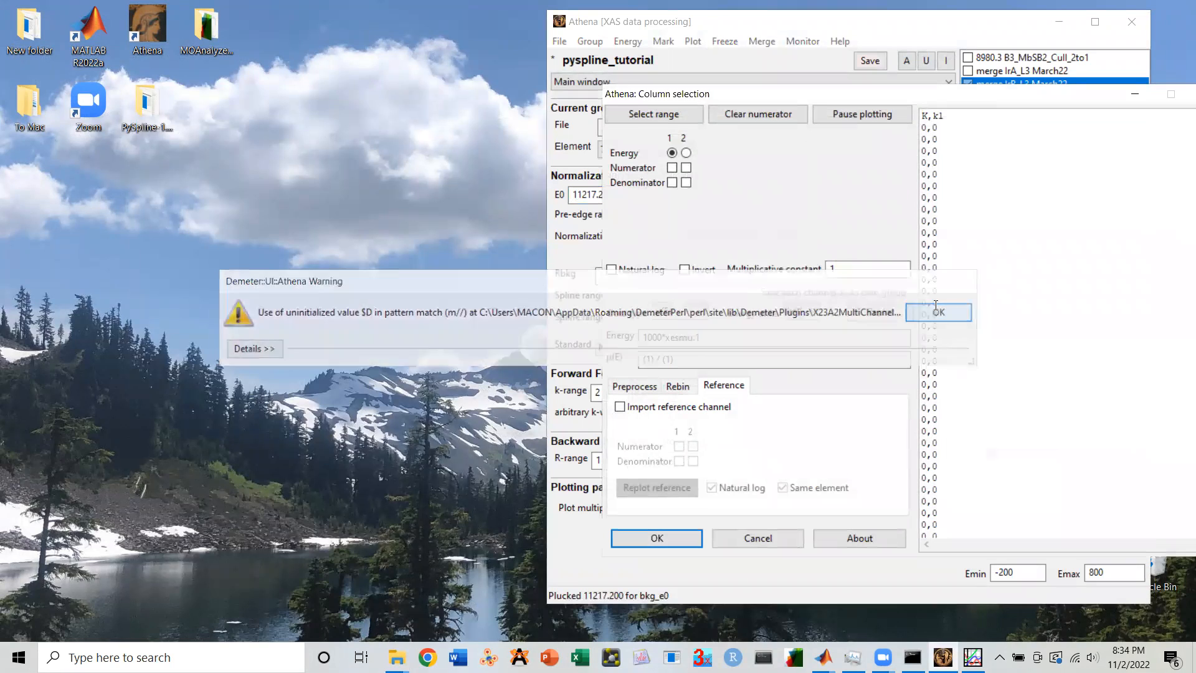
Step: Set the data type to chi(k) with column 2 as the numerator, and import Ir_B.csv
{"action": "left_click_drag", "start_coordinate": [843, 98], "coordinate": [313, 75]}
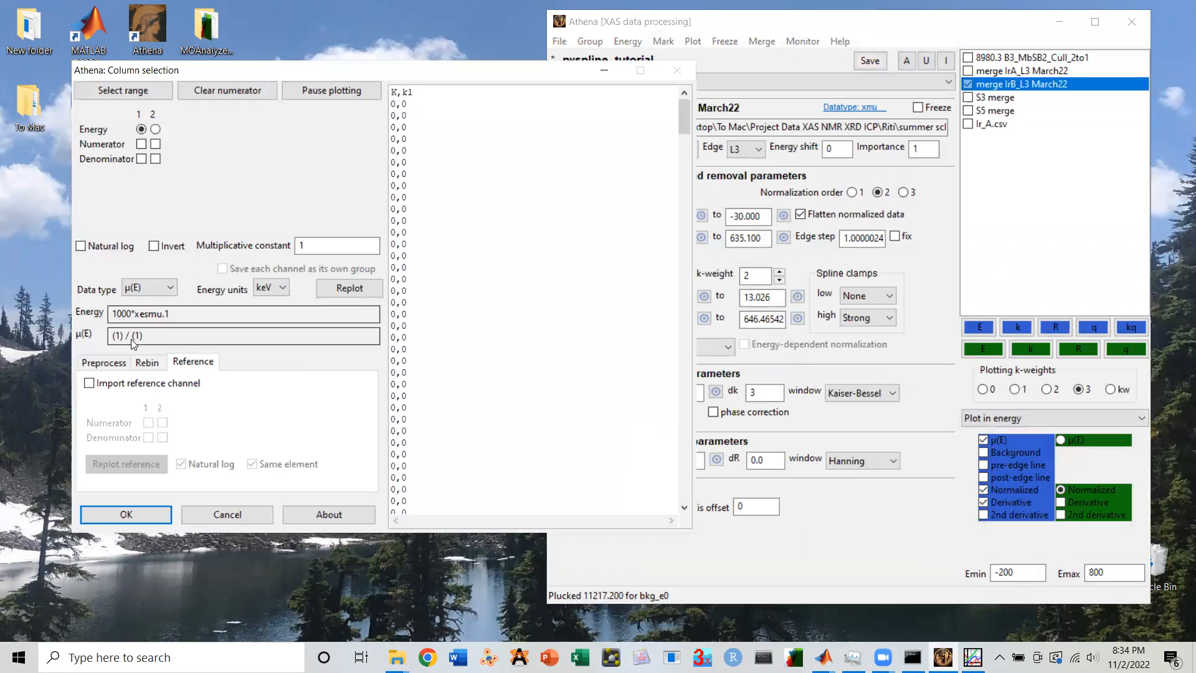
{"action": "left_click", "coordinate": [158, 291]}
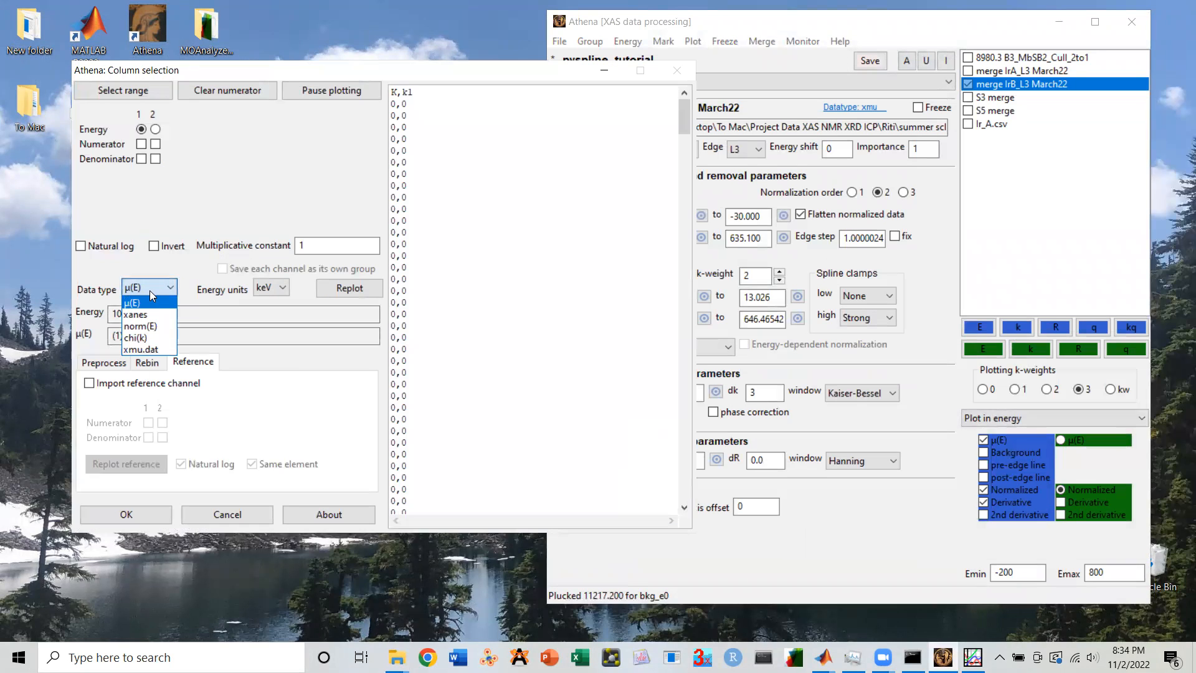
{"action": "left_click", "coordinate": [142, 337]}
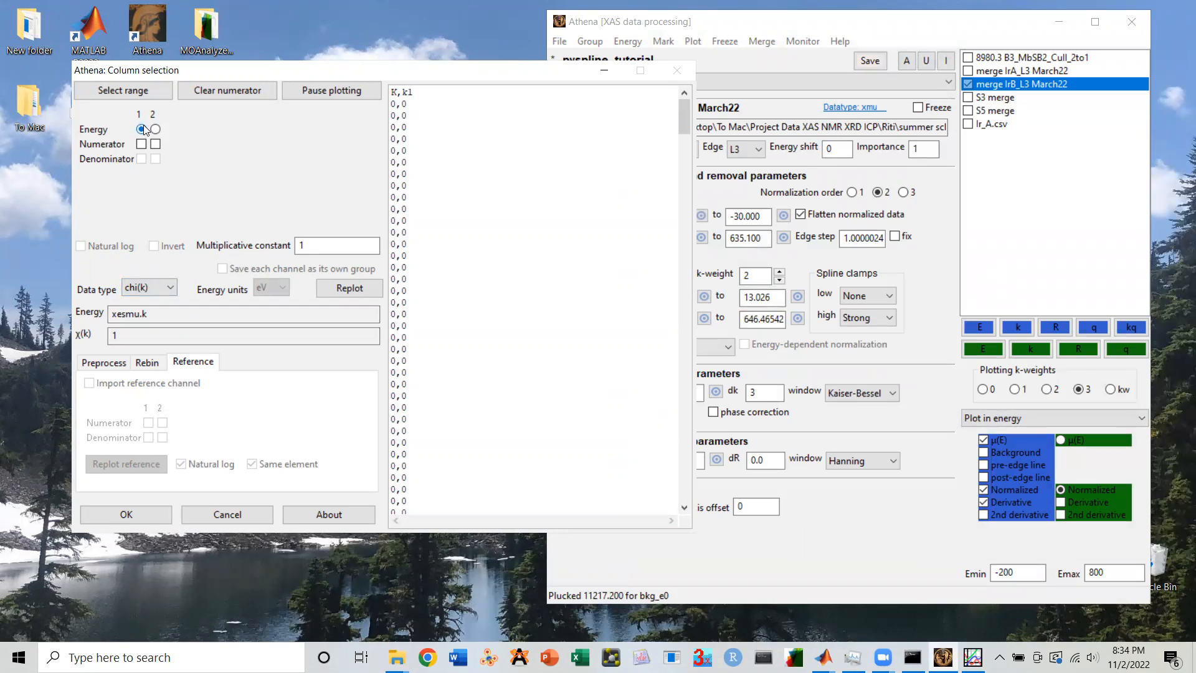
{"action": "left_click", "coordinate": [156, 144]}
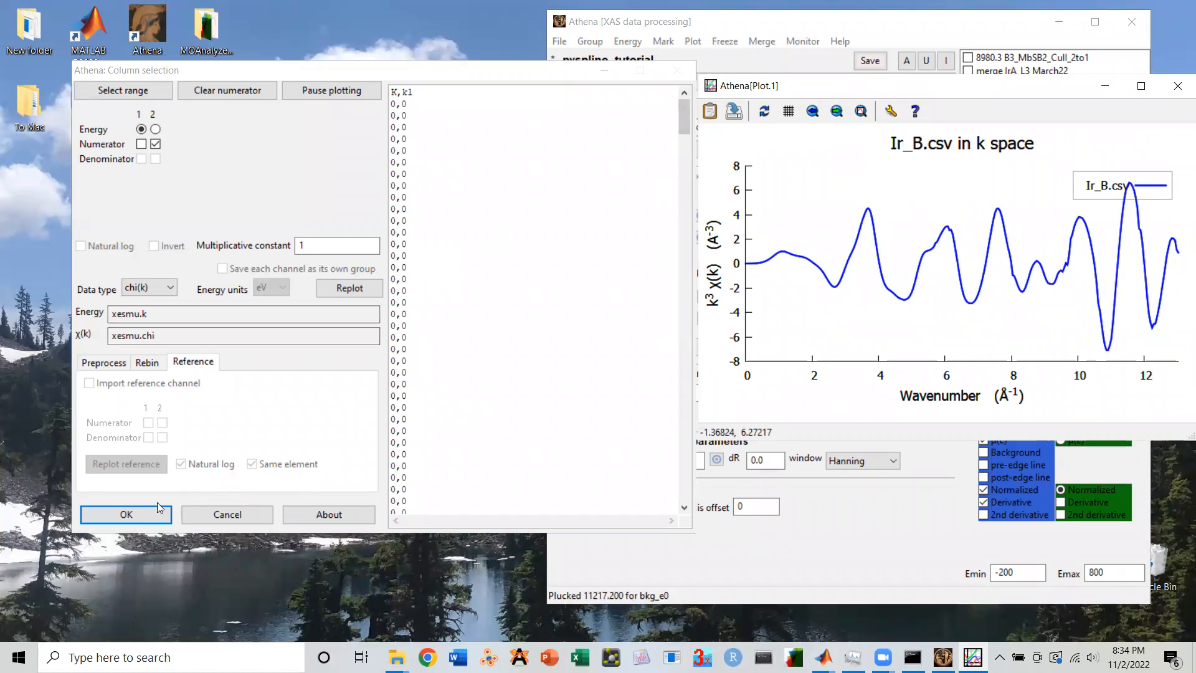
{"action": "left_click", "coordinate": [134, 513]}
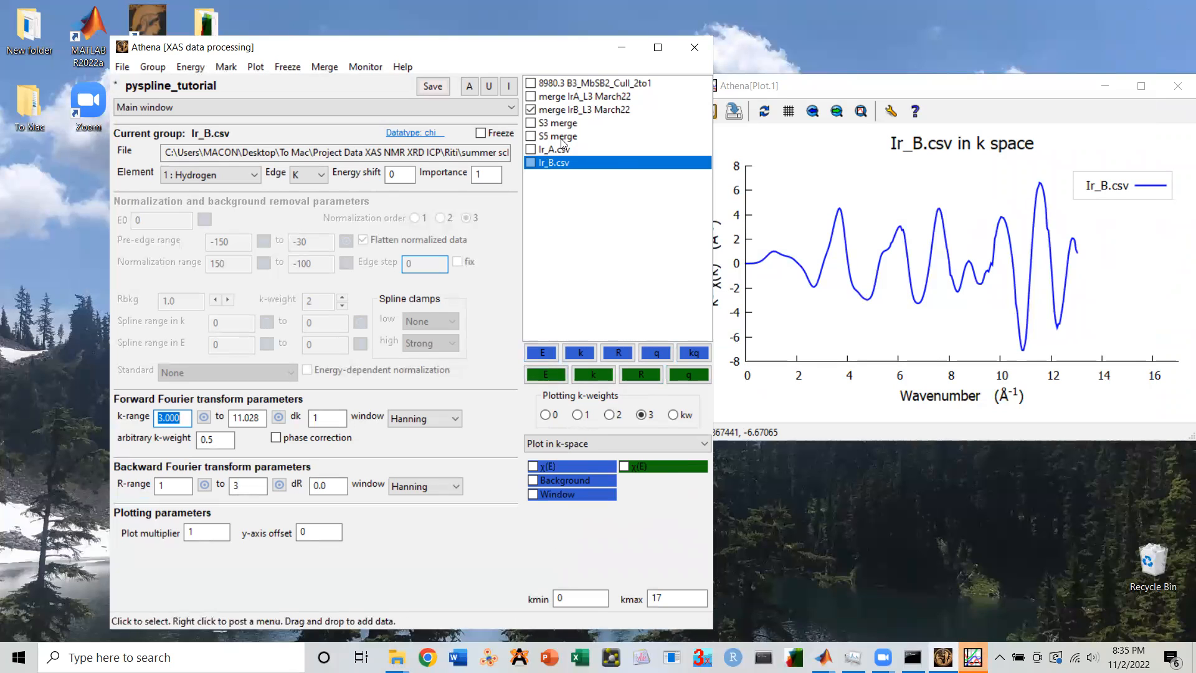
Step: Mark Ir_B.csv alongside merge IrB_L3 March22 and apply the latter's k-range 2 to 12, dk 3 and Kaiser-Bessel window to the marked groups
{"action": "left_click", "coordinate": [530, 112]}
{"action": "left_click", "coordinate": [531, 110]}
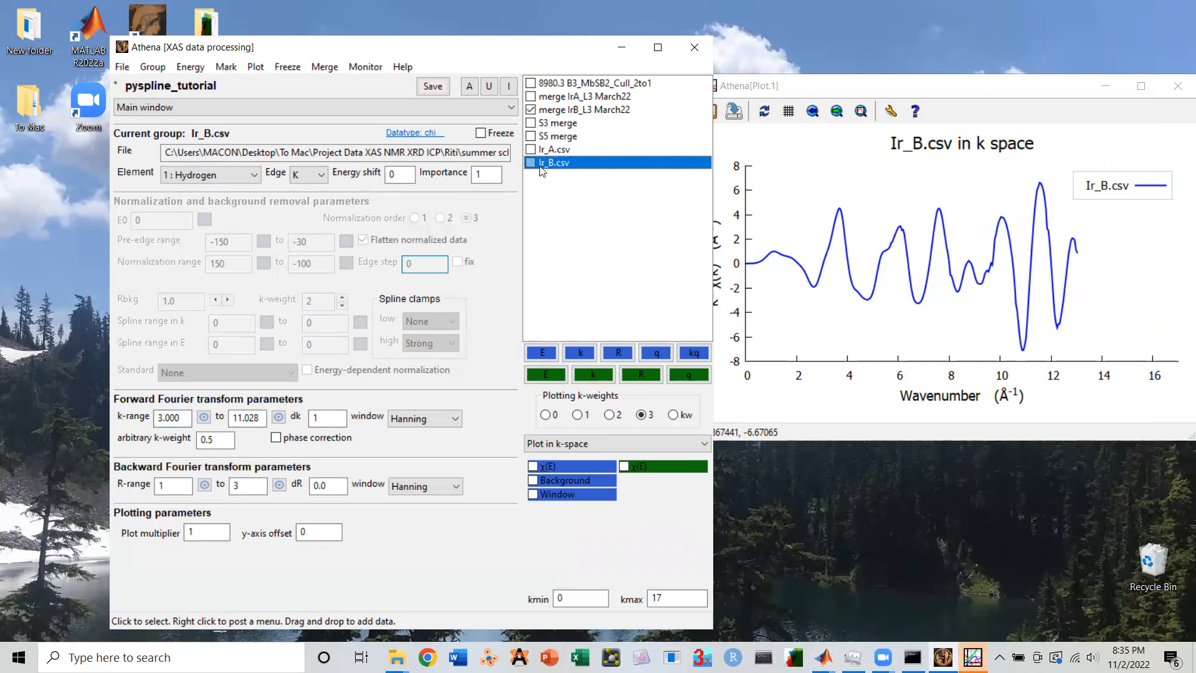
{"action": "left_click", "coordinate": [554, 113]}
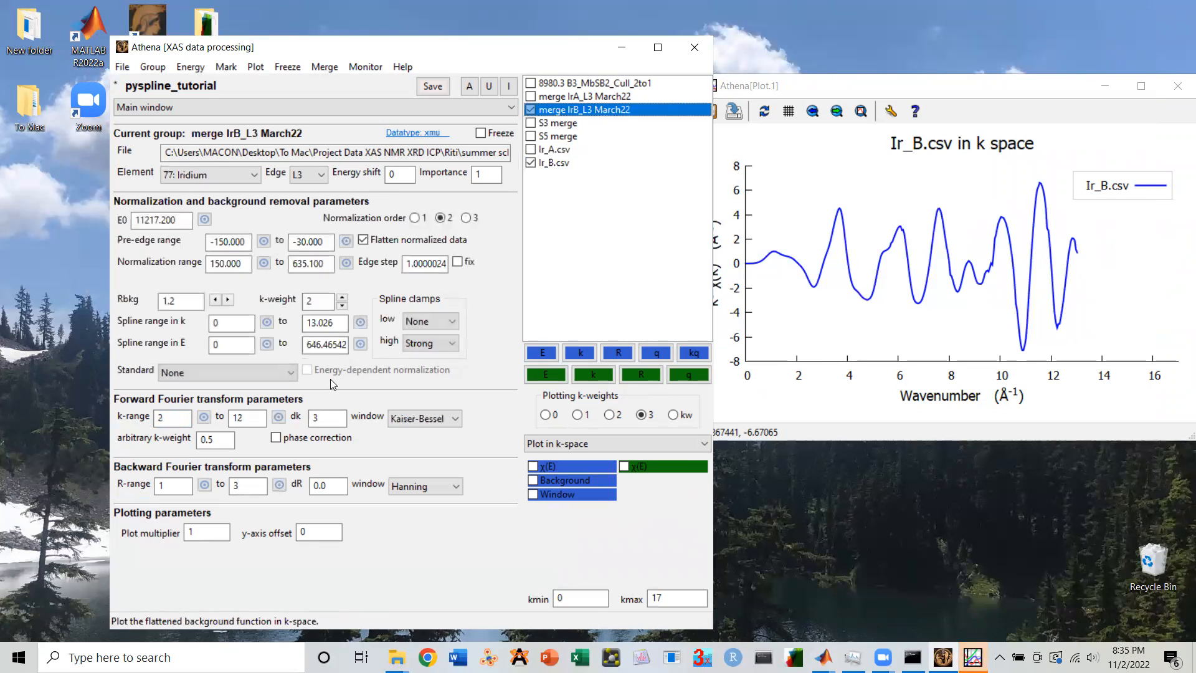
{"action": "right_click", "coordinate": [143, 422]}
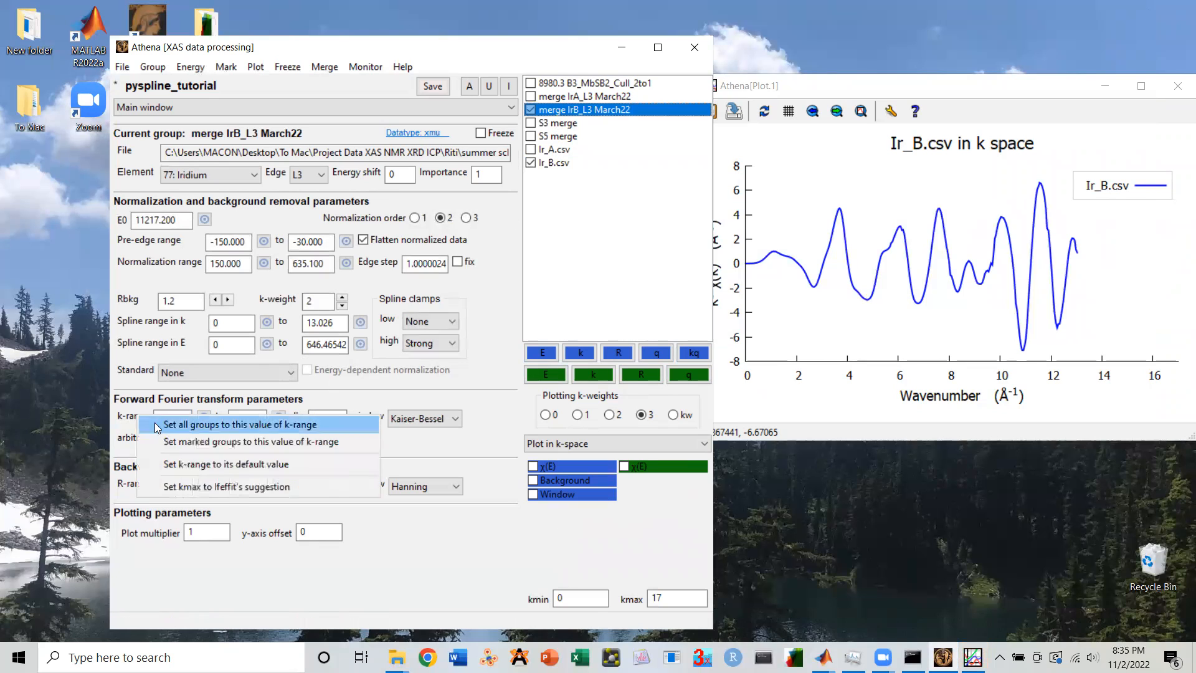
{"action": "left_click", "coordinate": [177, 447]}
{"action": "right_click", "coordinate": [295, 422]}
{"action": "left_click", "coordinate": [321, 443]}
{"action": "right_click", "coordinate": [369, 418]}
{"action": "left_click", "coordinate": [392, 445]}
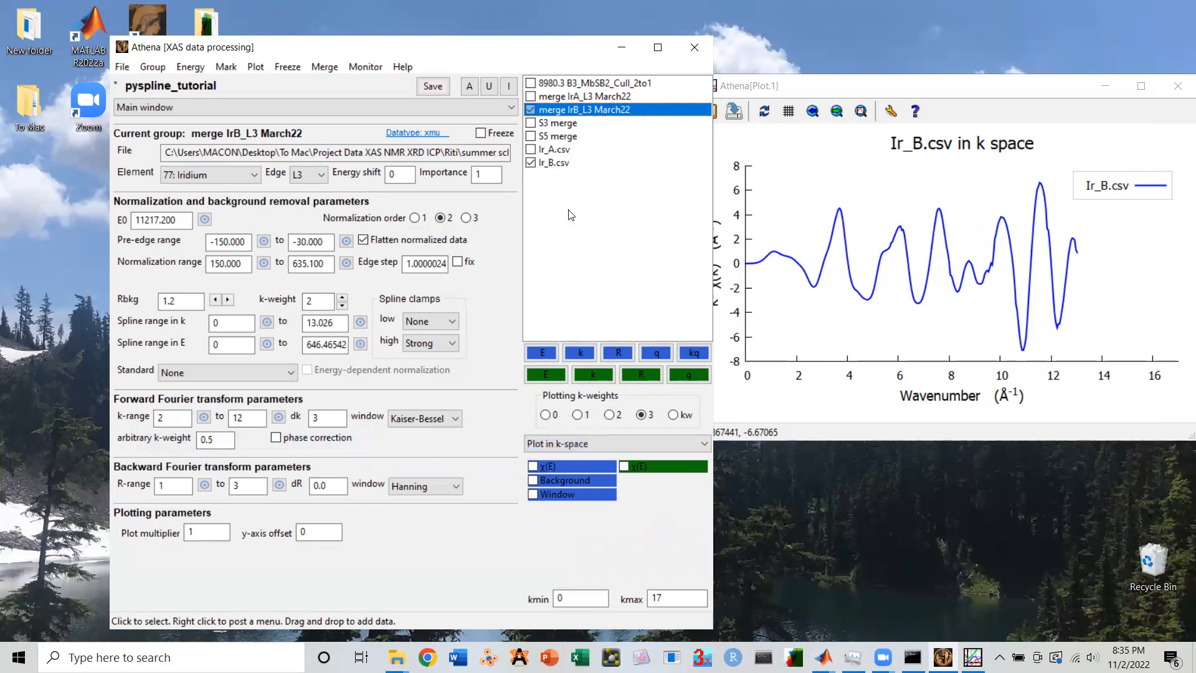
Step: Plot the marked groups merge IrB_L3 March22 and Ir_B.csv in k-space and in R-space to compare them
{"action": "left_click", "coordinate": [593, 374]}
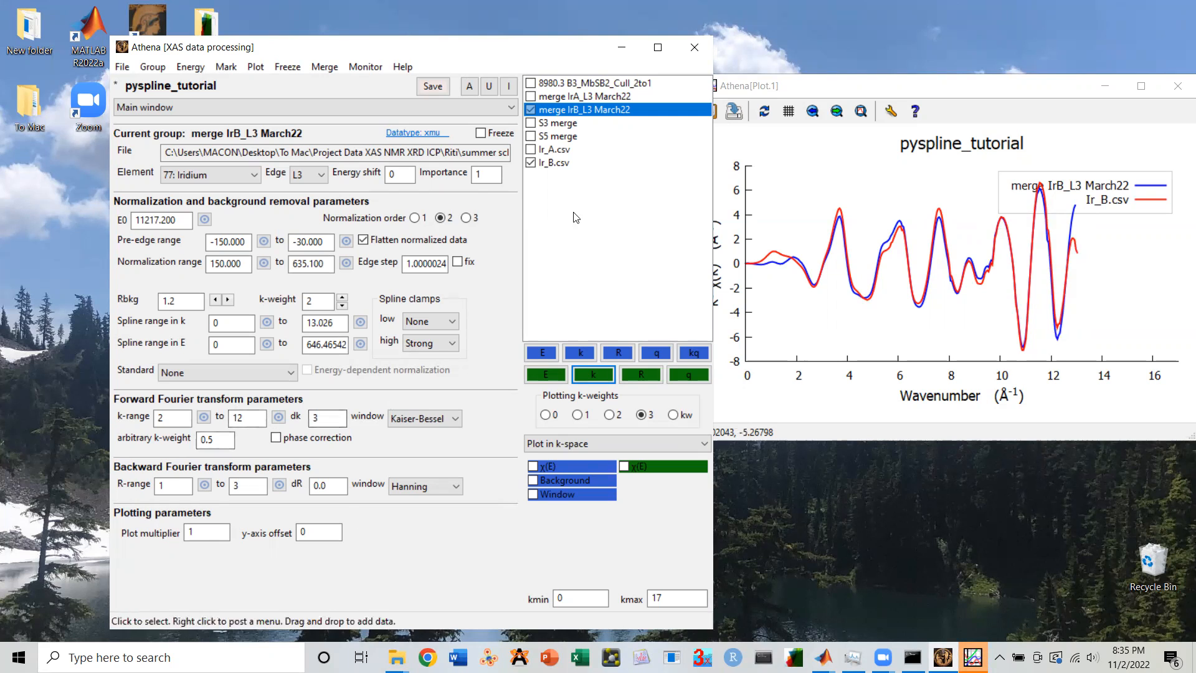
{"action": "left_click", "coordinate": [633, 374]}
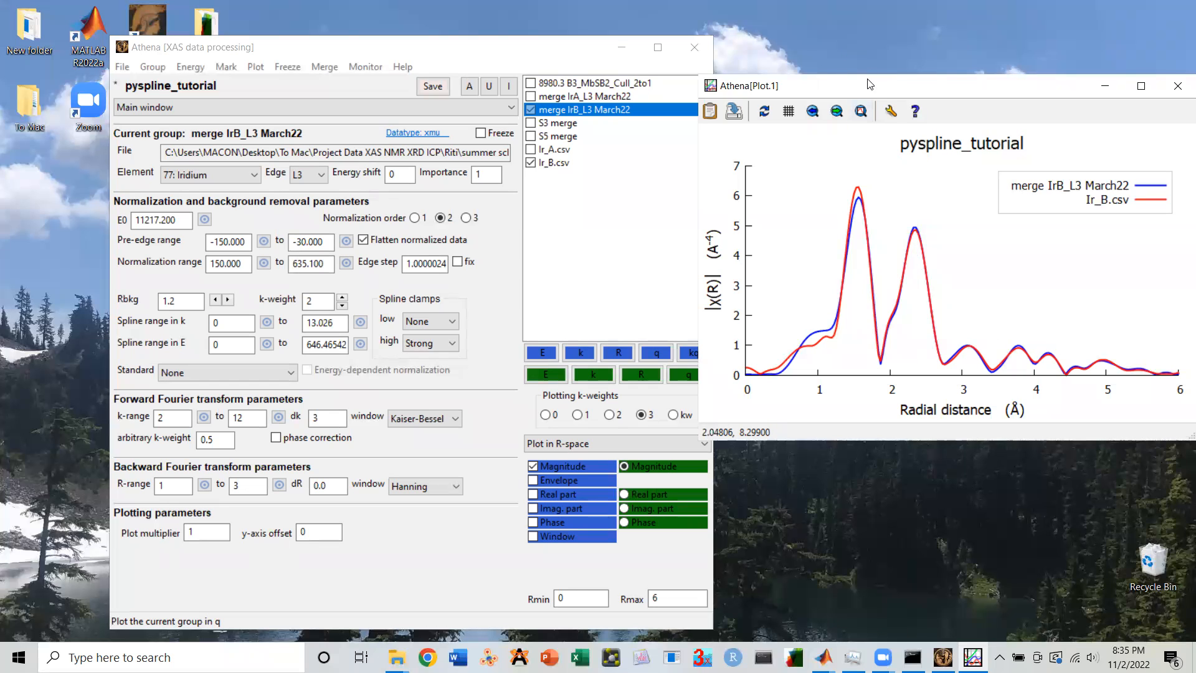
{"action": "left_click_drag", "start_coordinate": [870, 84], "coordinate": [841, 48]}
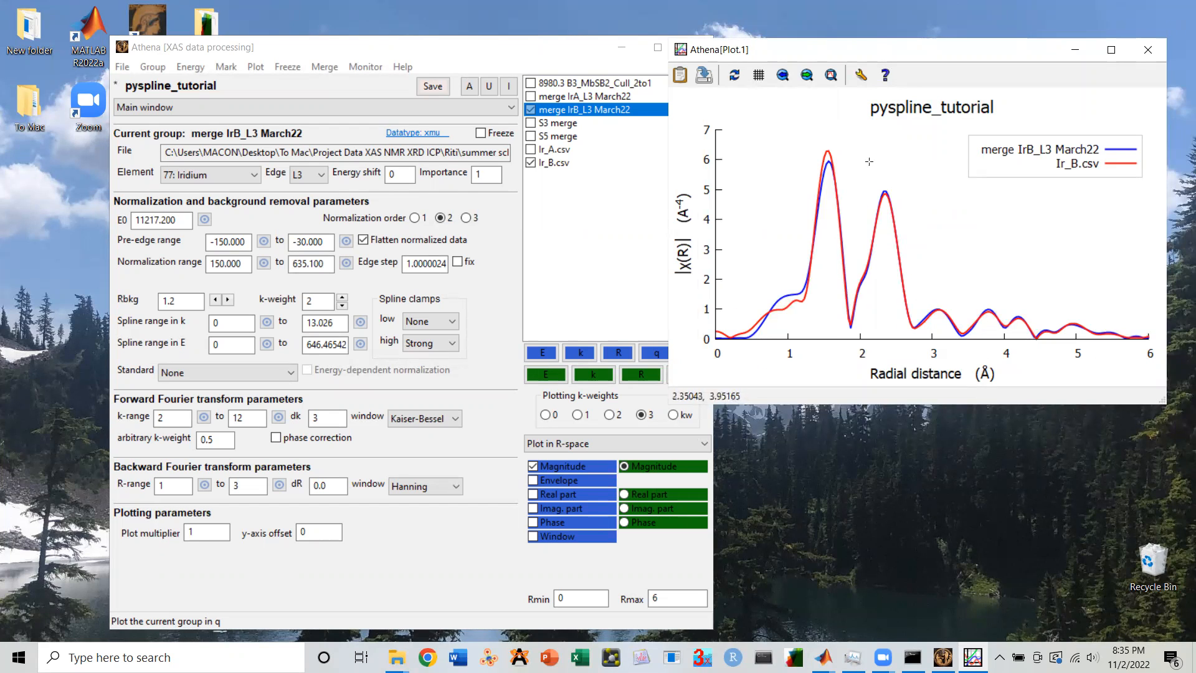
Step: Unmark all groups, select the S5 merge group and plot it in energy
{"action": "left_click", "coordinate": [584, 165]}
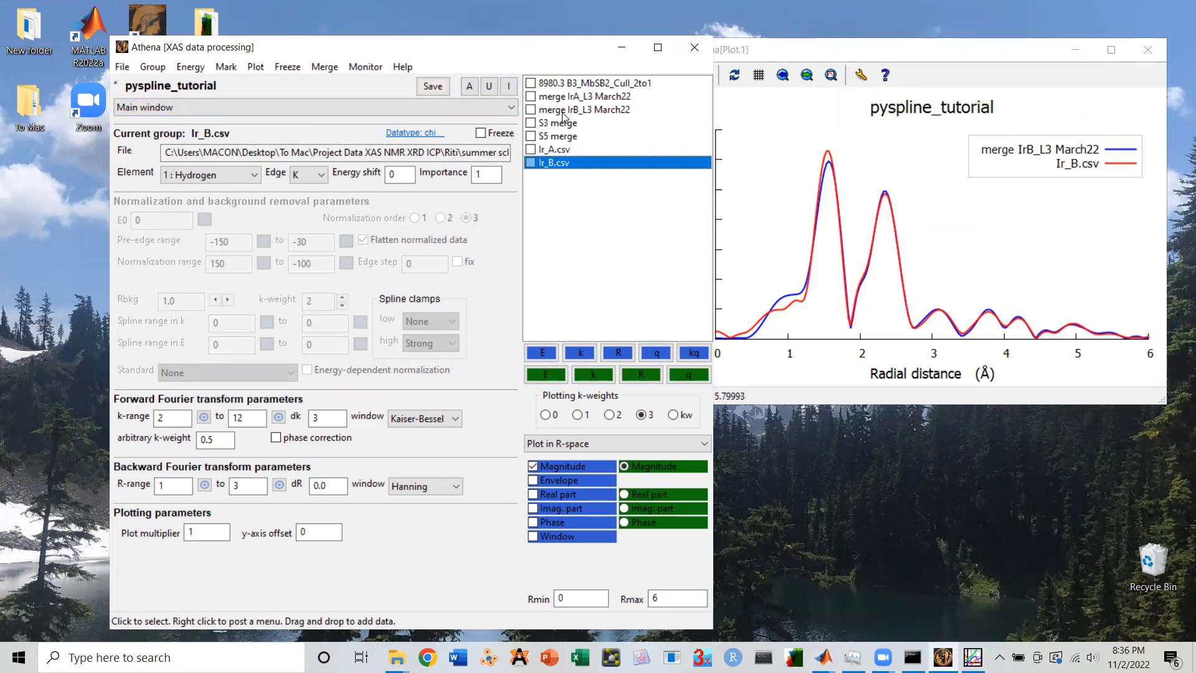
{"action": "left_click", "coordinate": [558, 136]}
{"action": "key", "text": "Up"}
{"action": "key", "text": "Down"}
{"action": "left_click", "coordinate": [543, 353]}
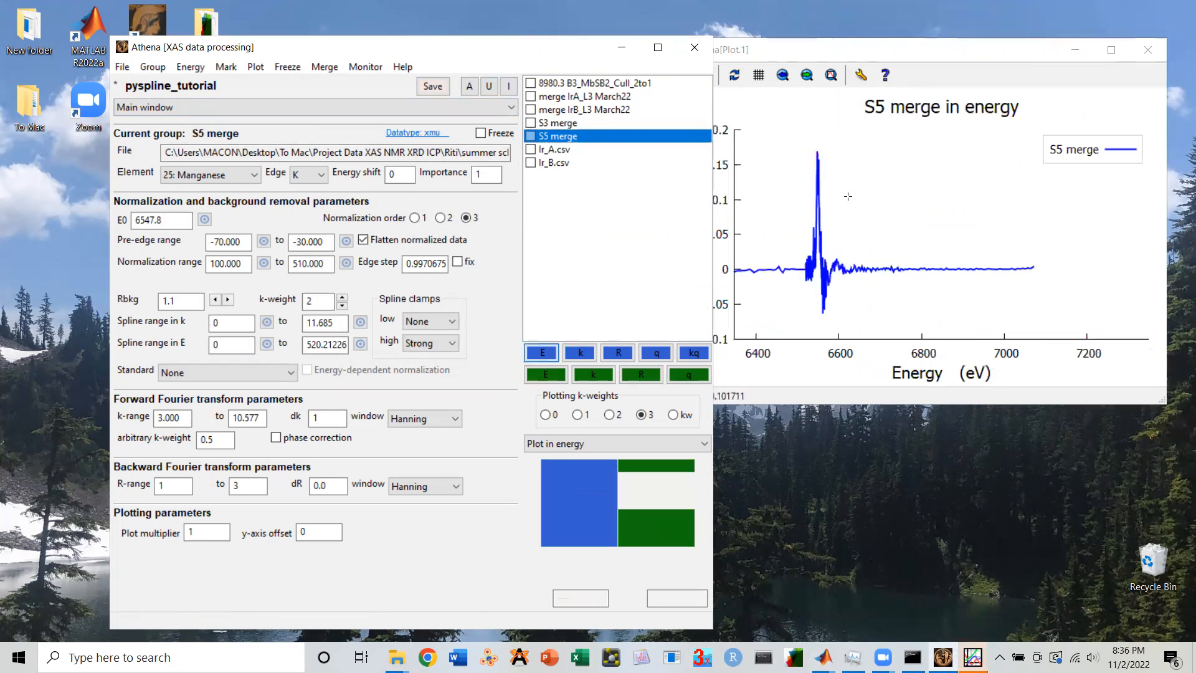
Step: Turn off the derivative and normalized display so S5 merge is plotted as raw μ(E), and reposition the plot window
{"action": "left_click", "coordinate": [546, 528]}
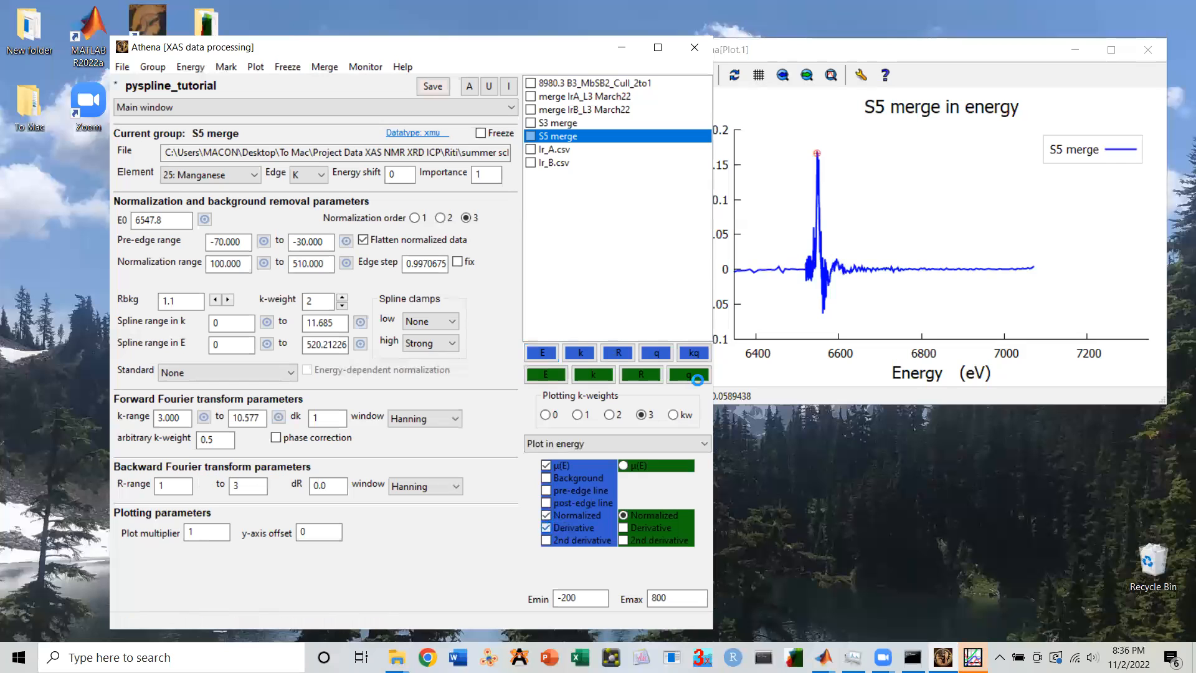
{"action": "left_click", "coordinate": [546, 515]}
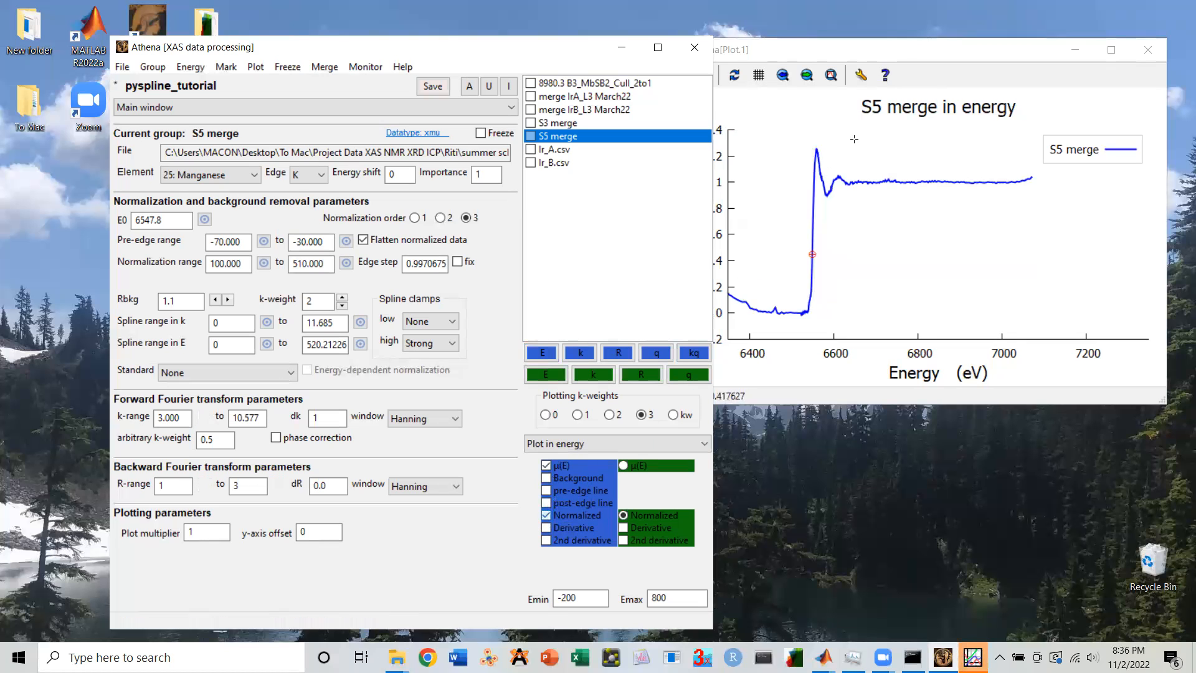
{"action": "left_click_drag", "start_coordinate": [853, 57], "coordinate": [916, 39]}
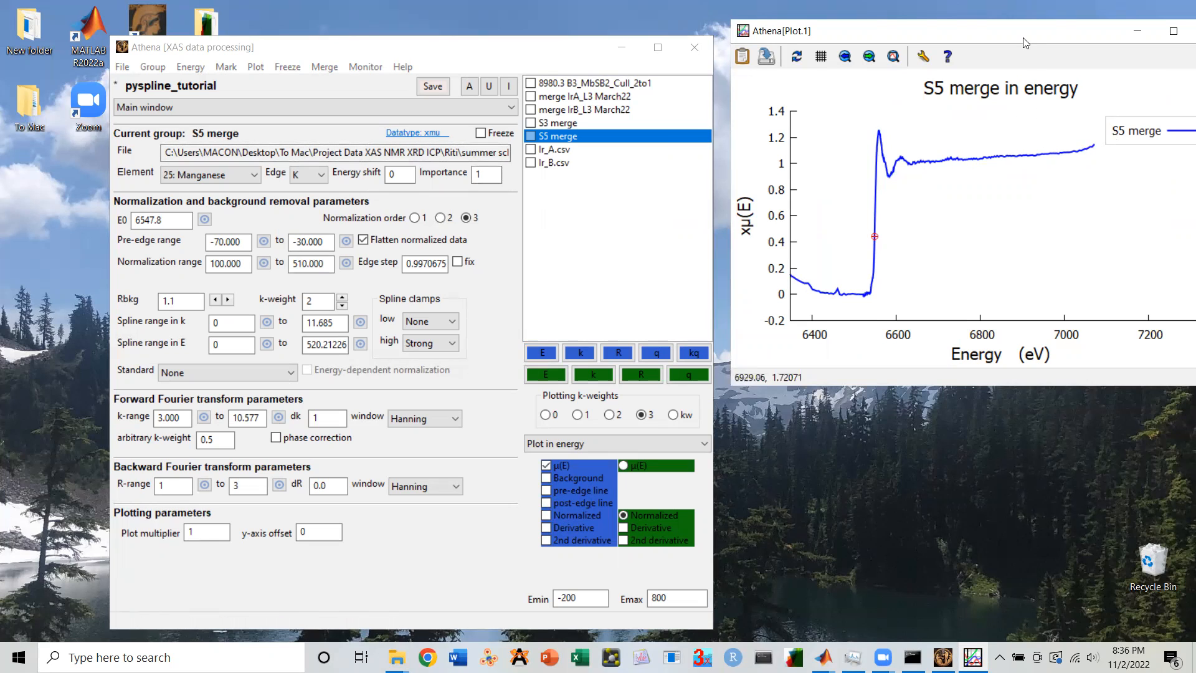
{"action": "left_click_drag", "start_coordinate": [1019, 40], "coordinate": [923, 43]}
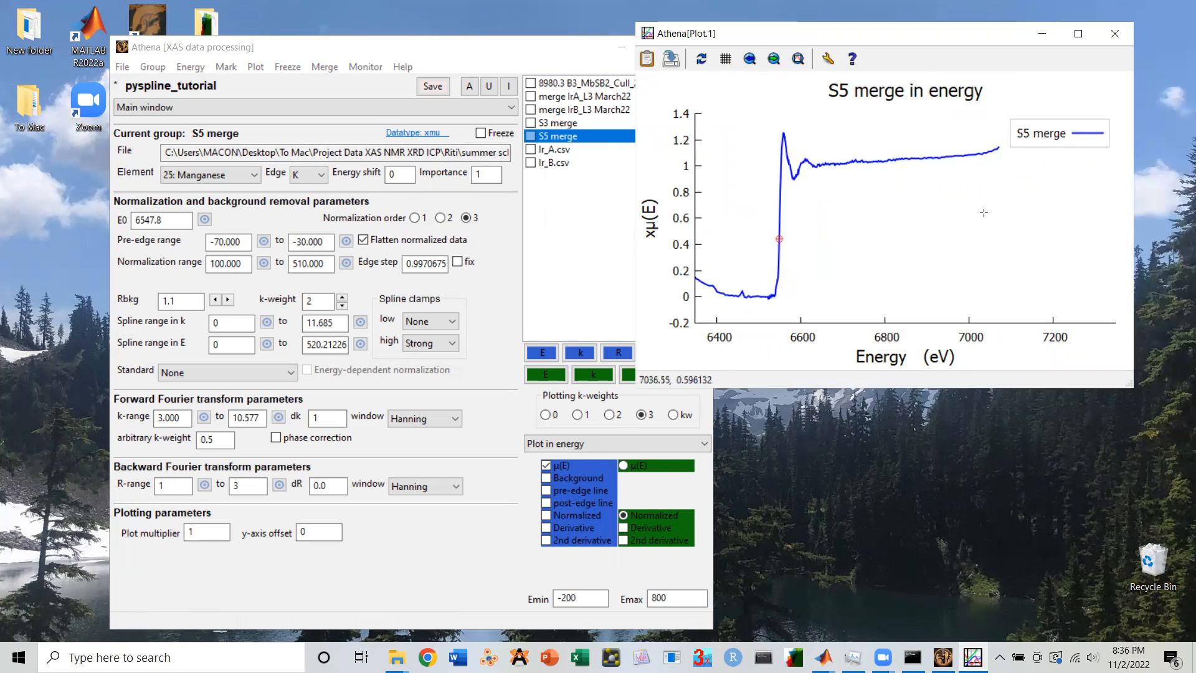
Step: Truncate the S5 merge data by dropping the points after 7030 eV, and return to the main window
{"action": "left_click", "coordinate": [301, 106]}
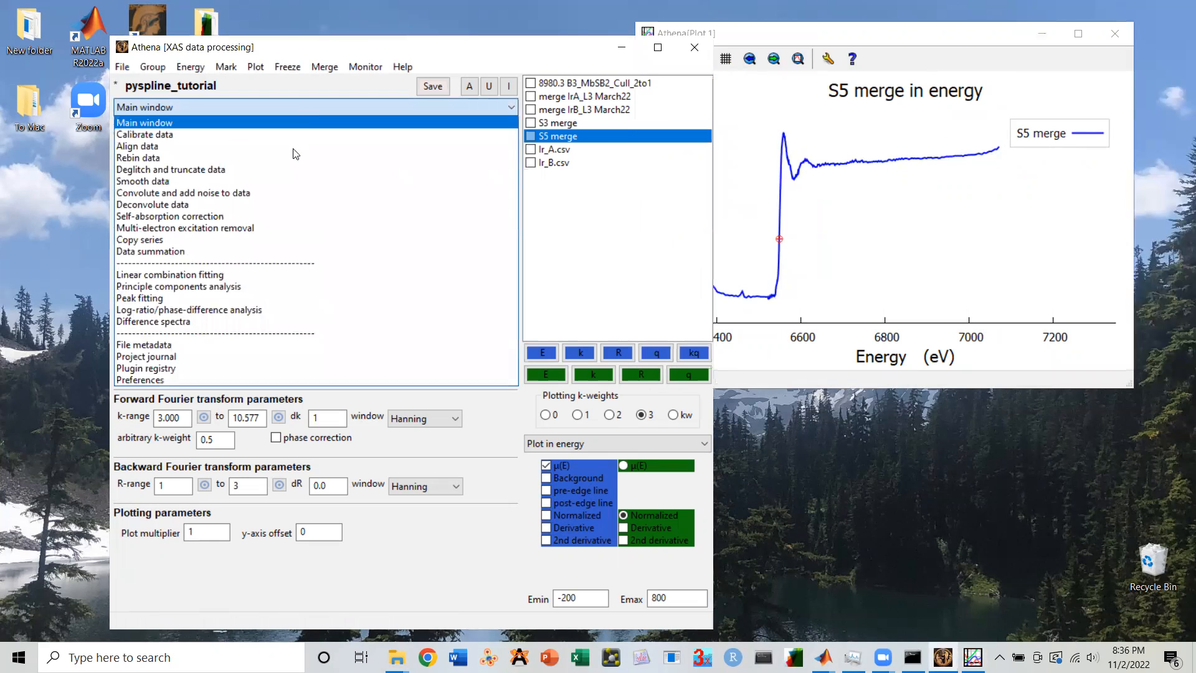
{"action": "left_click", "coordinate": [270, 171]}
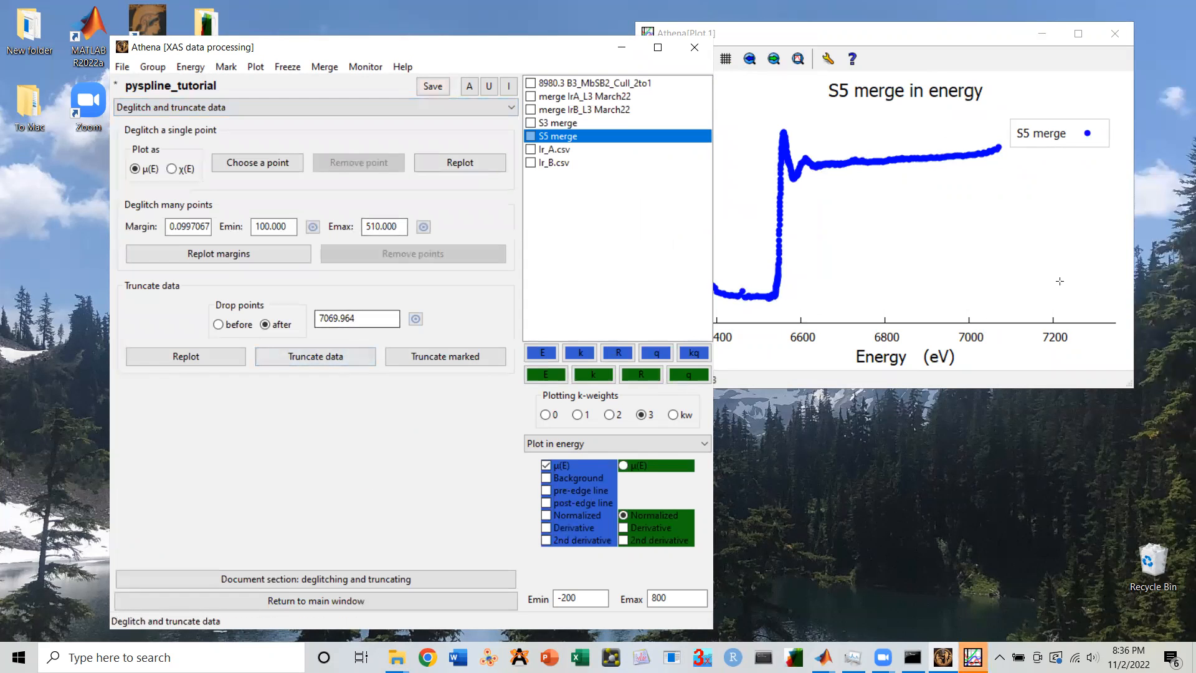
{"action": "left_click_drag", "start_coordinate": [944, 132], "coordinate": [1067, 183]}
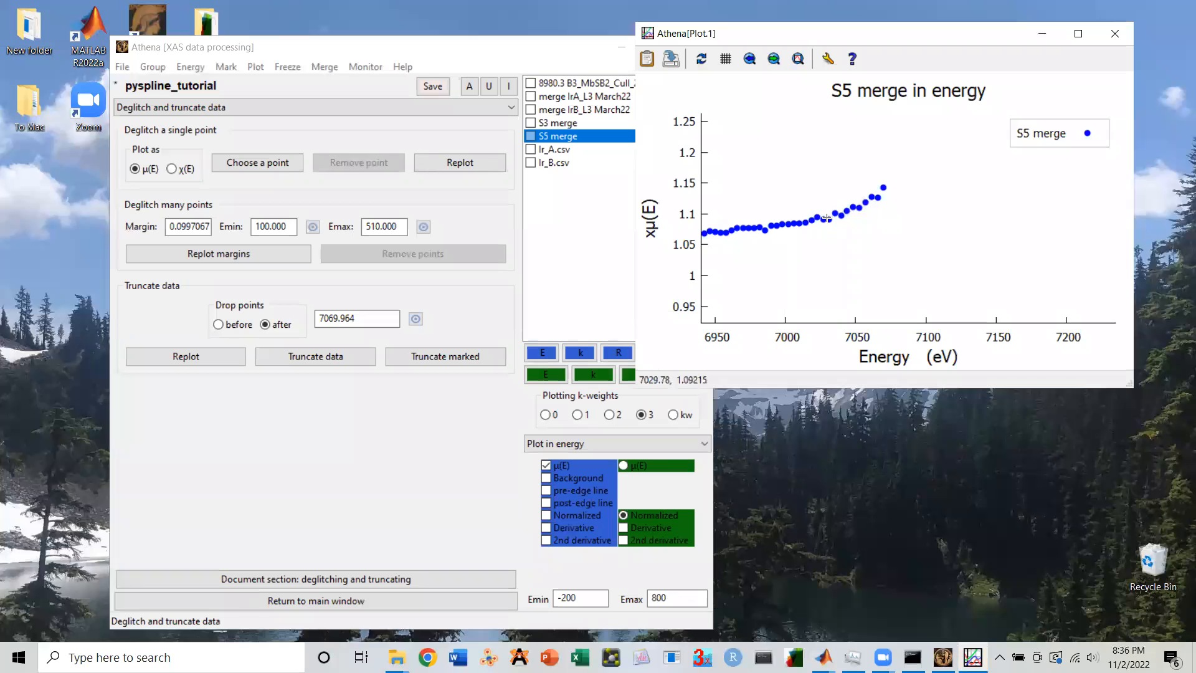
{"action": "left_click", "coordinate": [380, 319]}
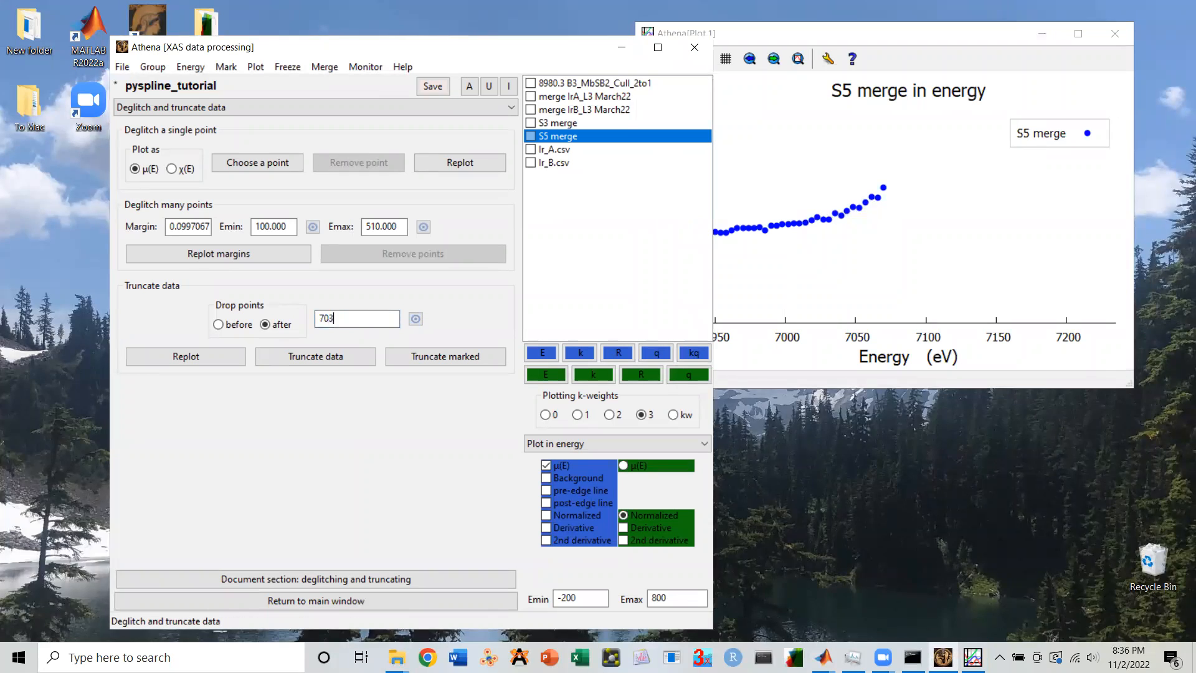
{"action": "left_click", "coordinate": [340, 359]}
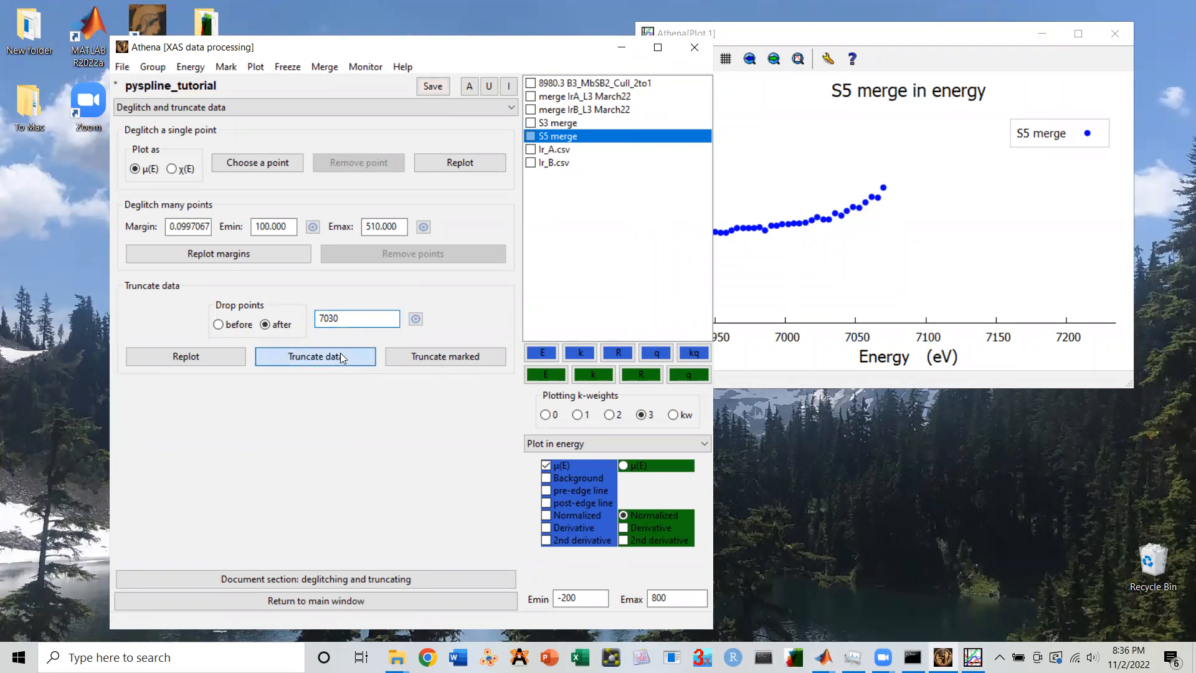
{"action": "left_click", "coordinate": [366, 107]}
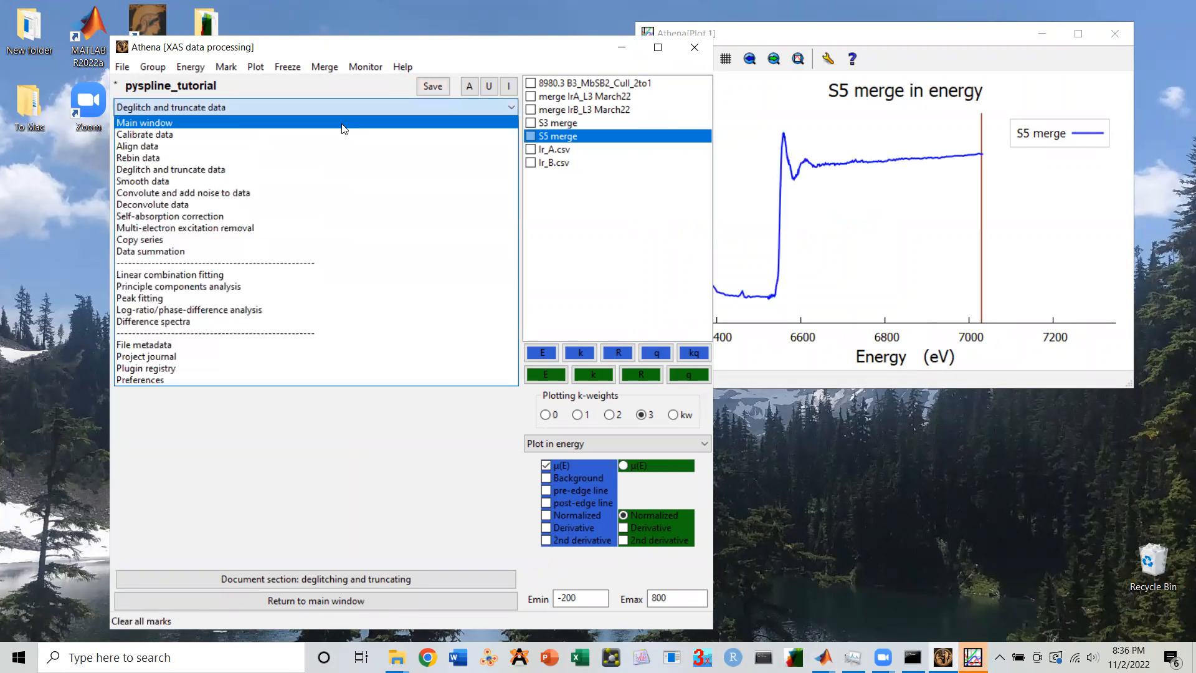
{"action": "left_click", "coordinate": [366, 119]}
Step: Mark S5 merge and deglitch it by removing the pre-edge point at 6459.938 eV
{"action": "left_click", "coordinate": [531, 136]}
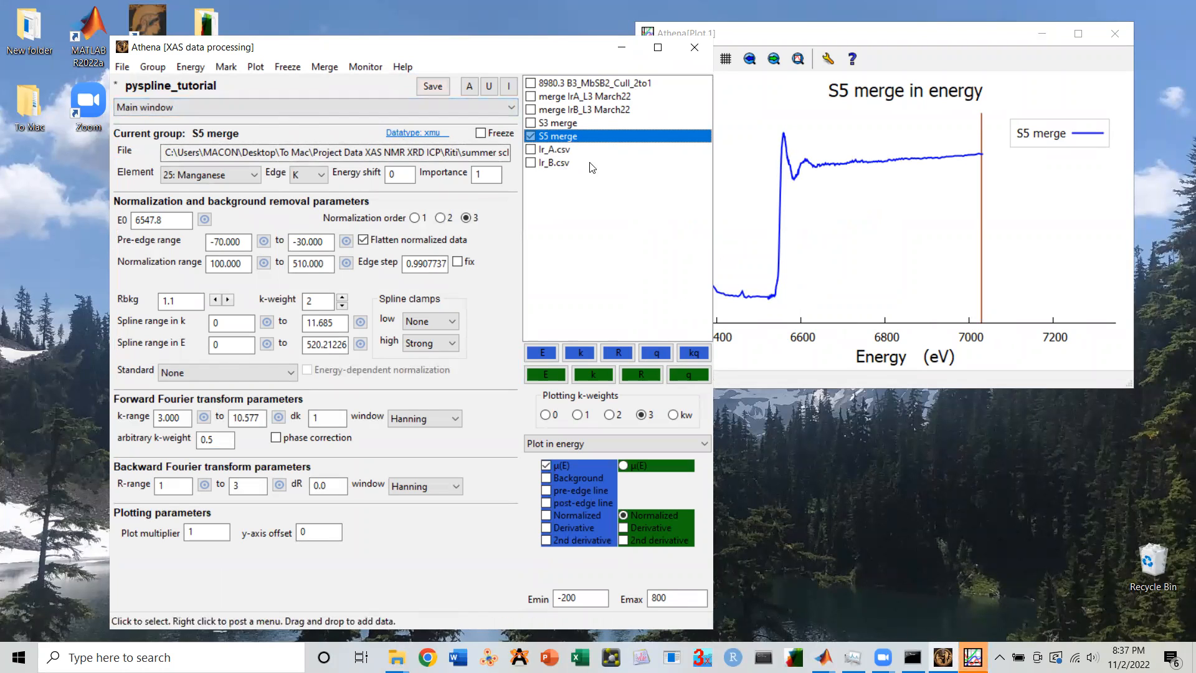
{"action": "left_click", "coordinate": [440, 106]}
{"action": "left_click", "coordinate": [394, 170]}
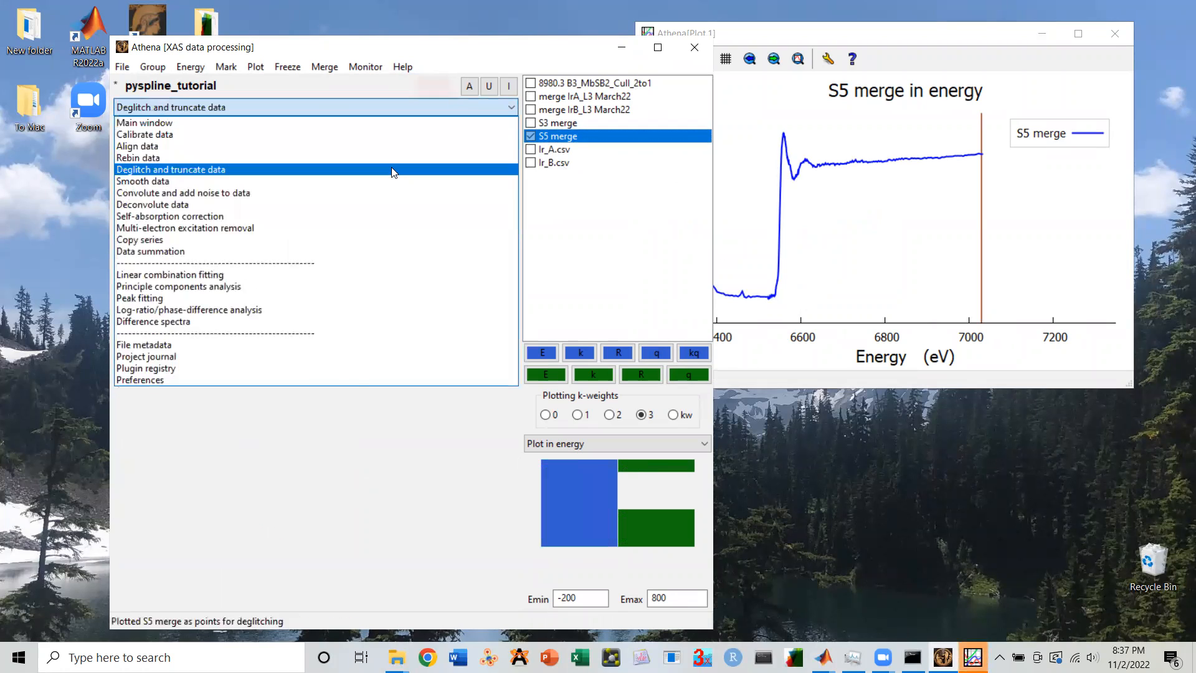
{"action": "left_click", "coordinate": [269, 169]}
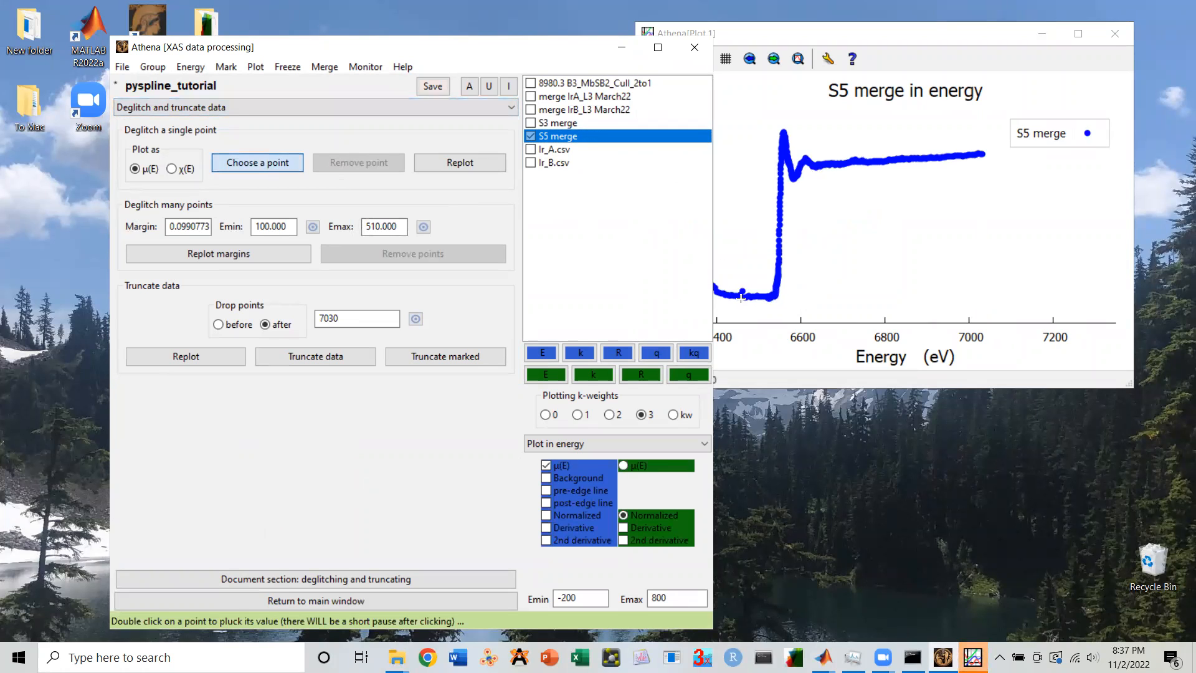
{"action": "double_click", "coordinate": [742, 292]}
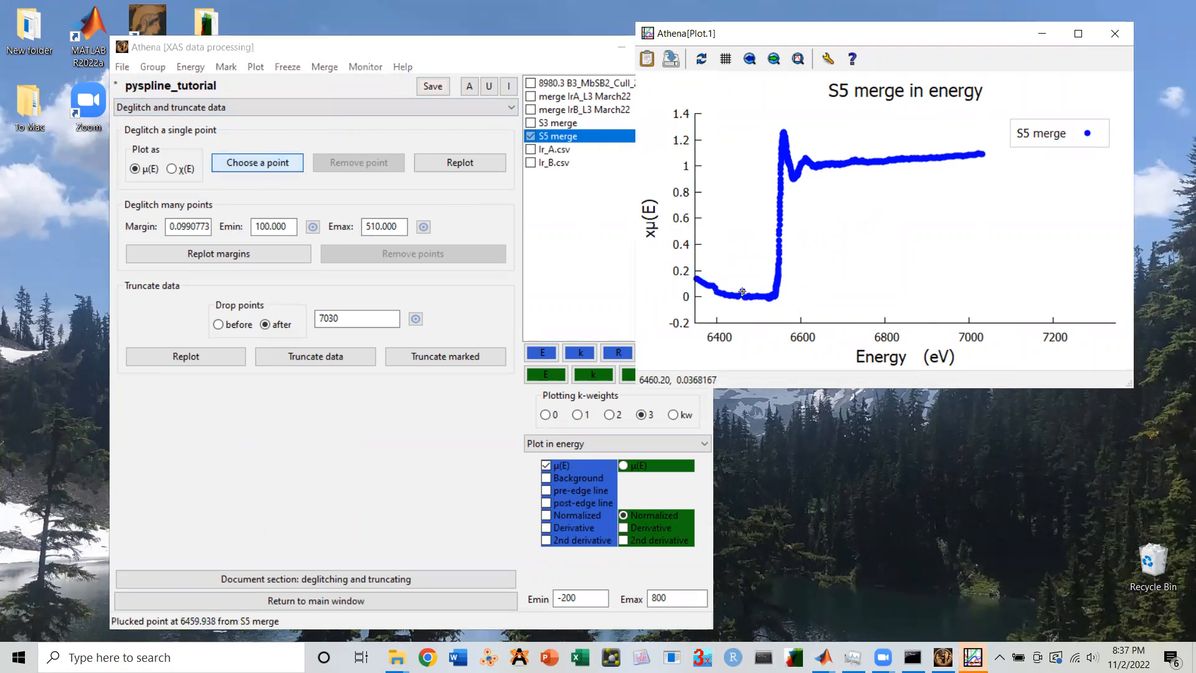
{"action": "left_click", "coordinate": [359, 162]}
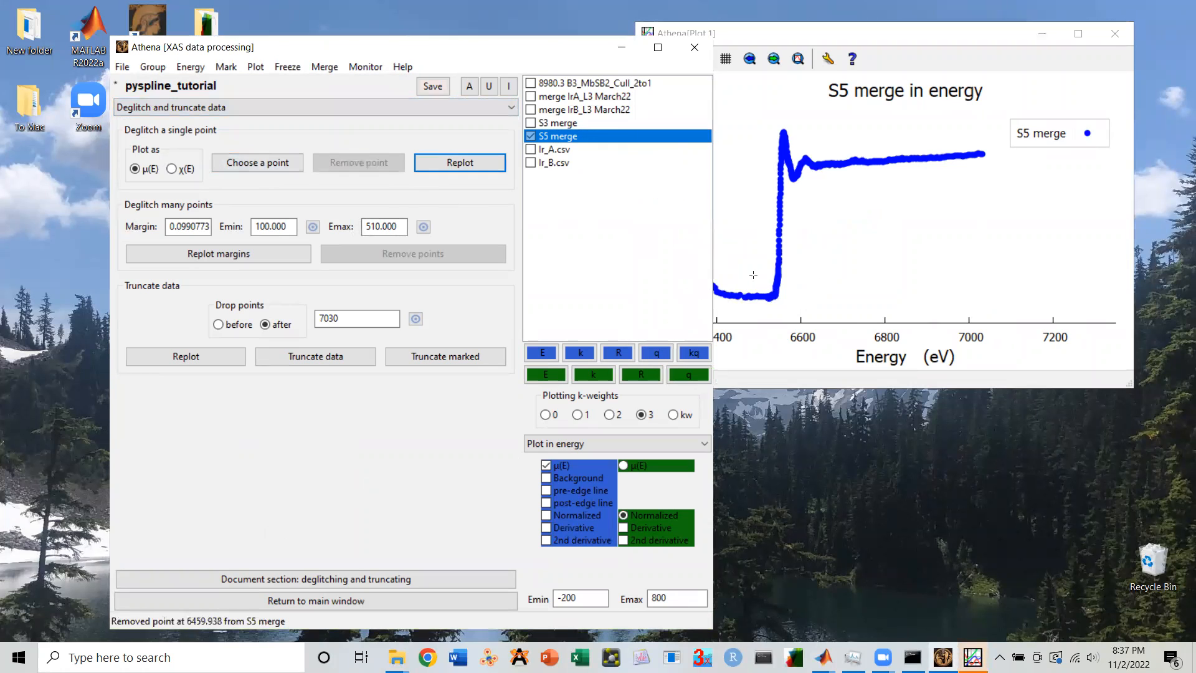
Step: Remove the pre-edge glitch point at 6389.938 eV from S5 merge
{"action": "left_click_drag", "start_coordinate": [705, 263], "coordinate": [768, 309]}
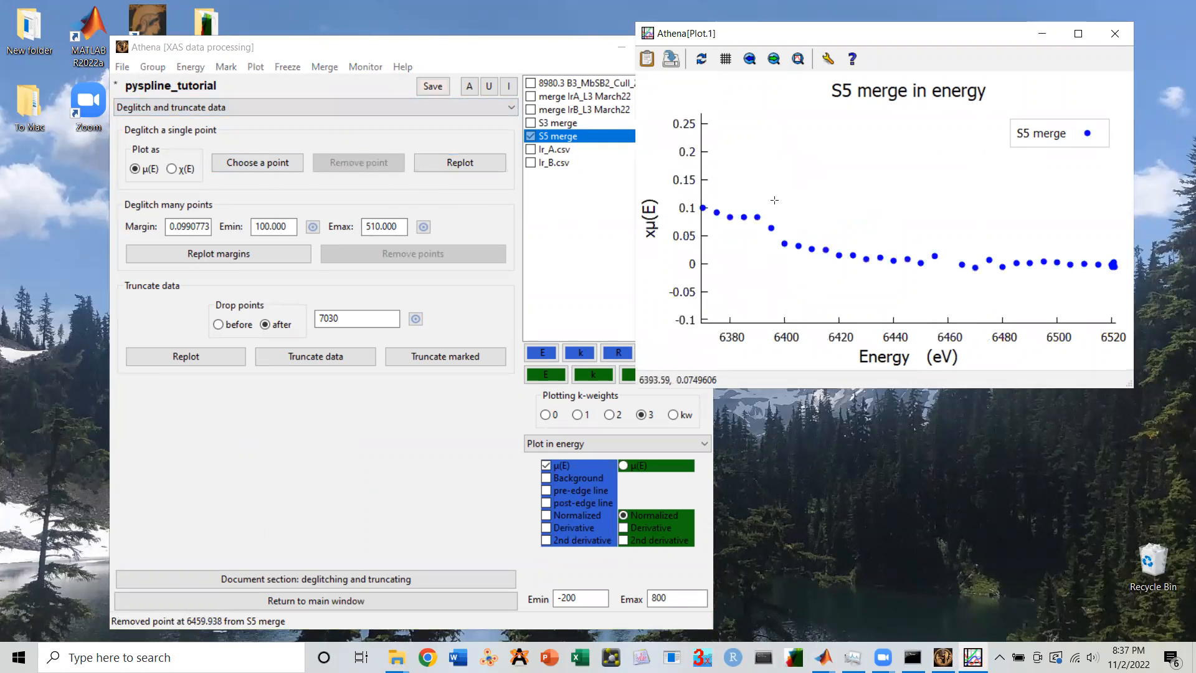
{"action": "left_click", "coordinate": [264, 159]}
{"action": "right_click", "coordinate": [753, 286]}
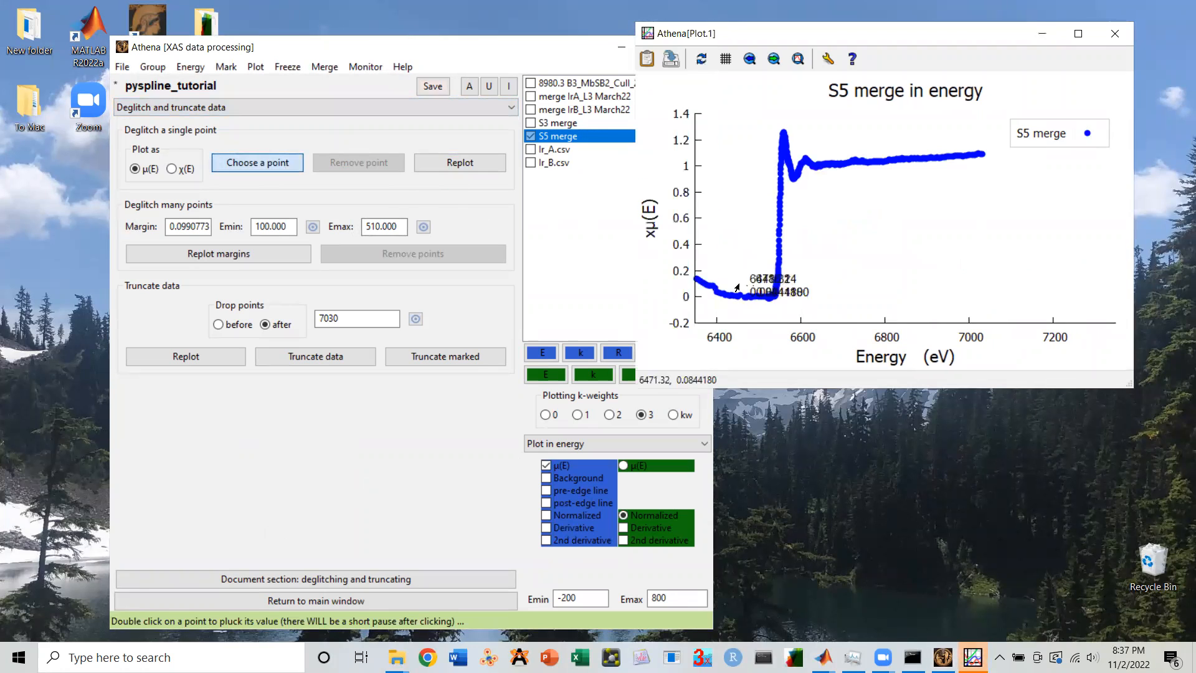
{"action": "left_click", "coordinate": [697, 276]}
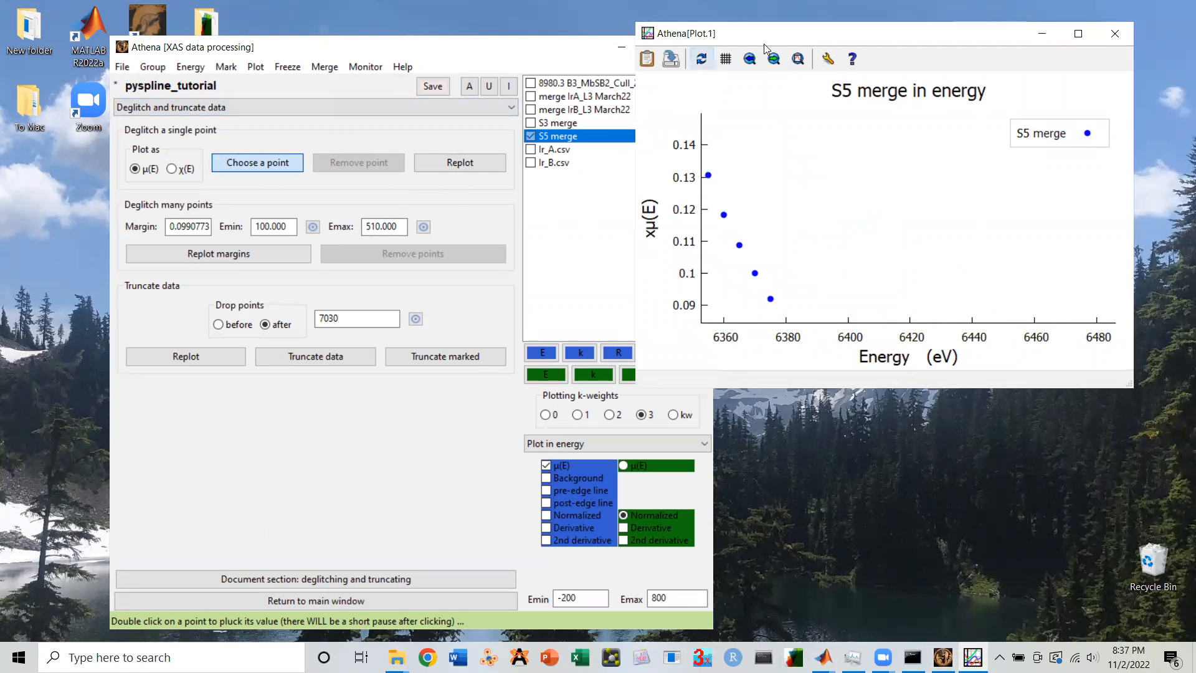
{"action": "left_click", "coordinate": [798, 59]}
{"action": "left_click_drag", "start_coordinate": [729, 272], "coordinate": [786, 309]}
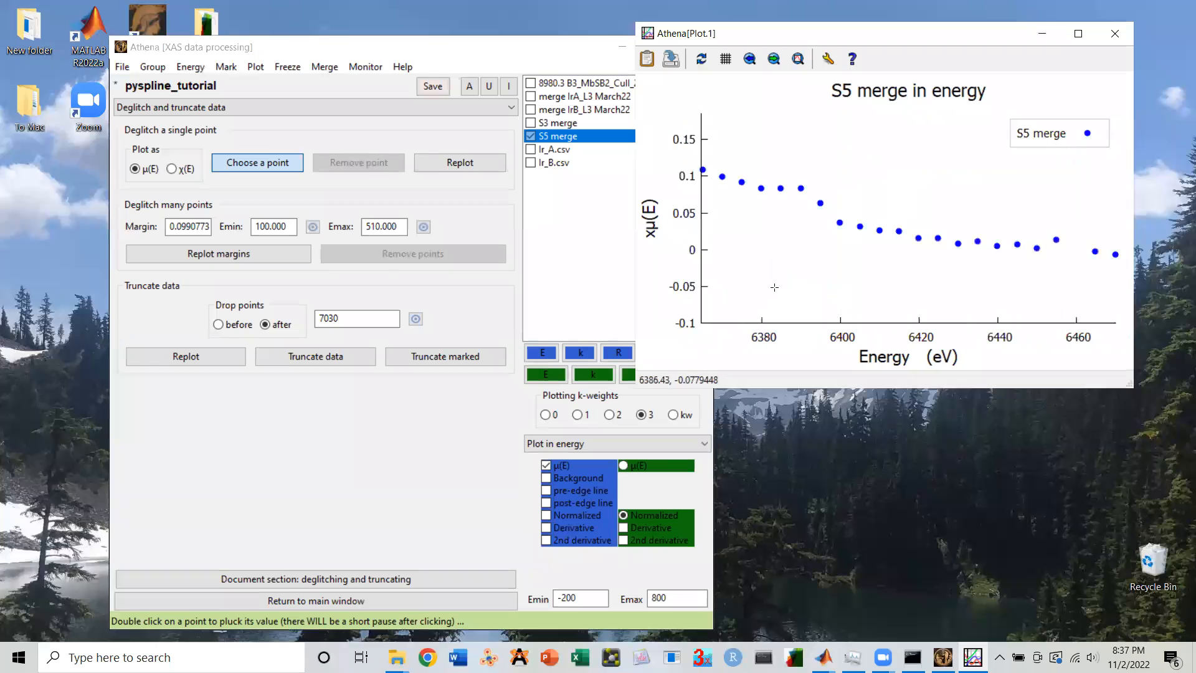
{"action": "double_click", "coordinate": [802, 189]}
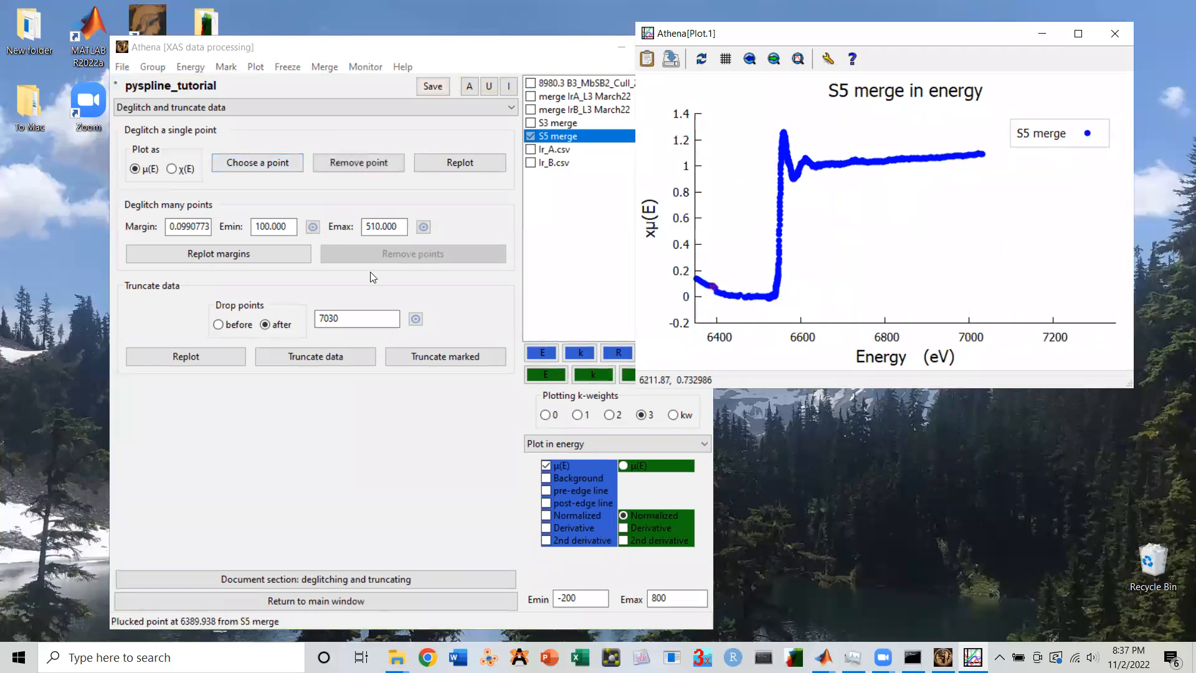
{"action": "left_click", "coordinate": [341, 163]}
Step: Remove two more pre-edge points from S5 merge, at about 6395 eV and at 6384.938 eV
{"action": "double_click", "coordinate": [716, 288]}
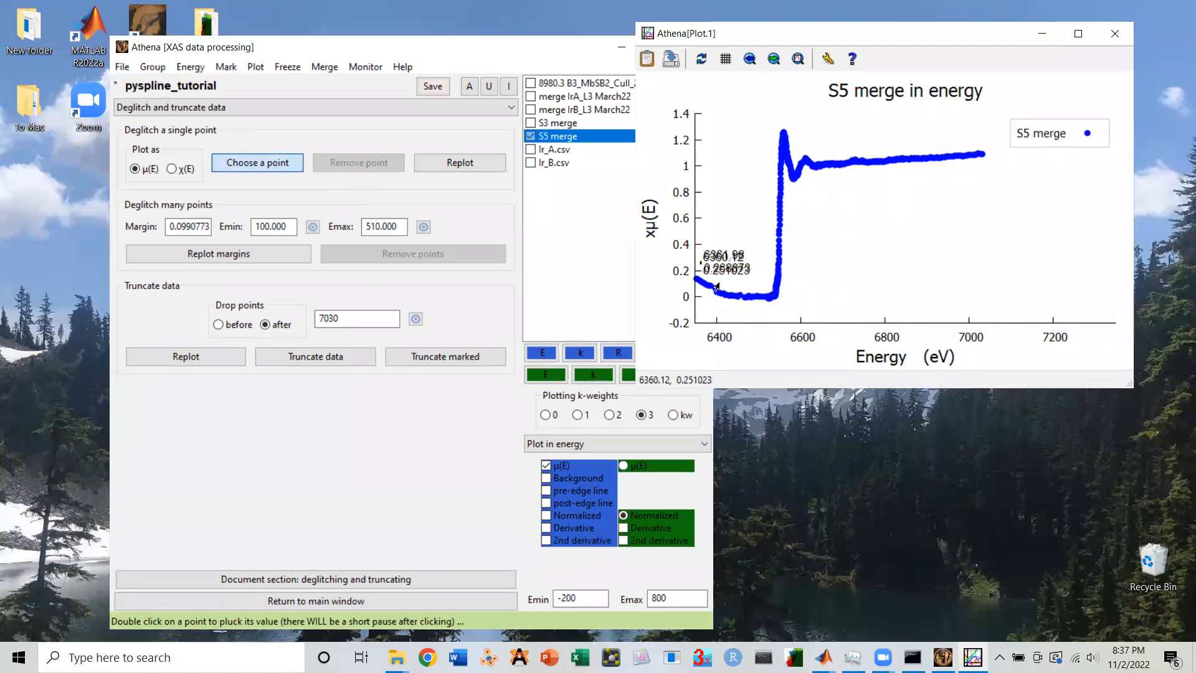
{"action": "double_click", "coordinate": [834, 228]}
{"action": "left_click", "coordinate": [342, 166]}
{"action": "left_click", "coordinate": [265, 165]}
{"action": "left_click_drag", "start_coordinate": [693, 262], "coordinate": [756, 307]}
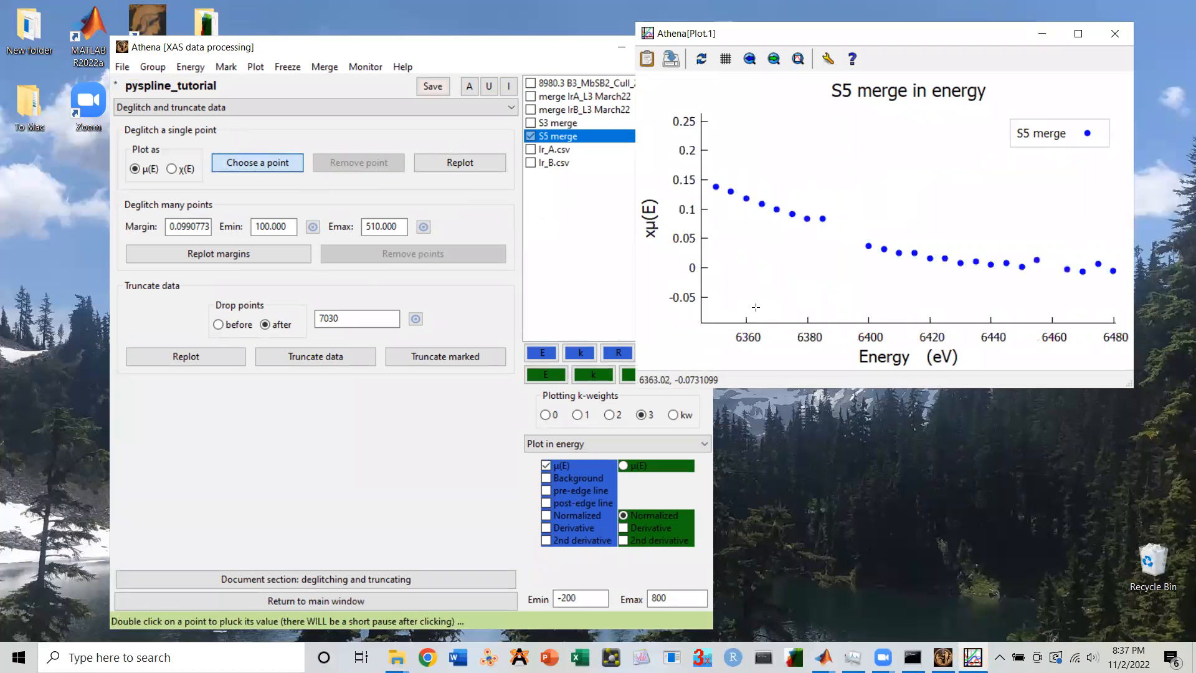
{"action": "double_click", "coordinate": [822, 219]}
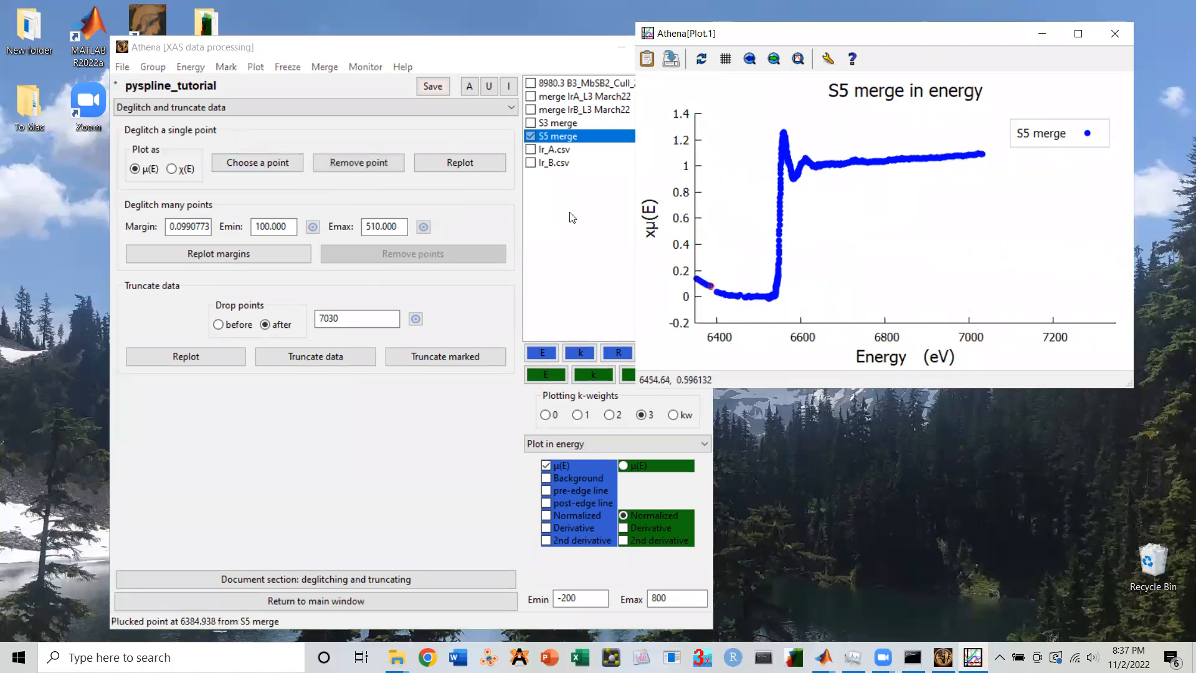
{"action": "left_click", "coordinate": [383, 164]}
Step: Save the pyspline_tutorial project and return to the main window
{"action": "left_click", "coordinate": [424, 91]}
{"action": "left_click", "coordinate": [411, 109]}
{"action": "left_click", "coordinate": [408, 119]}
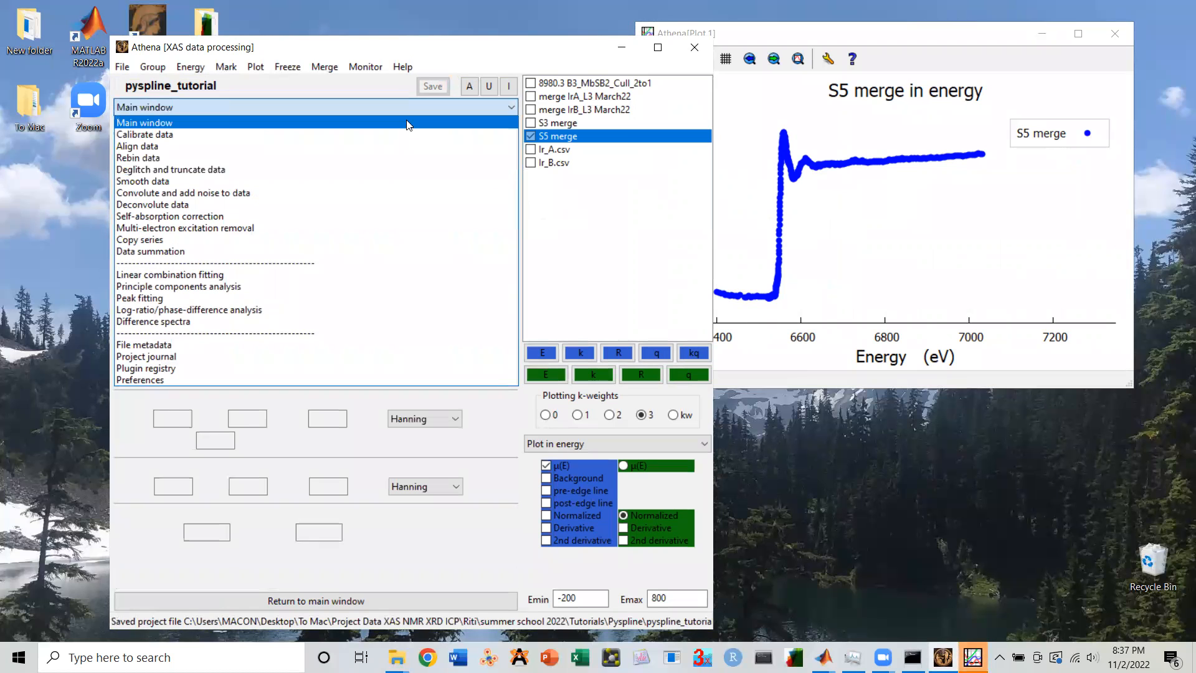
Step: Save the current group S5 merge as μ(E) data named S5_merge.dat in the Pyspline folder
{"action": "left_click", "coordinate": [122, 67]}
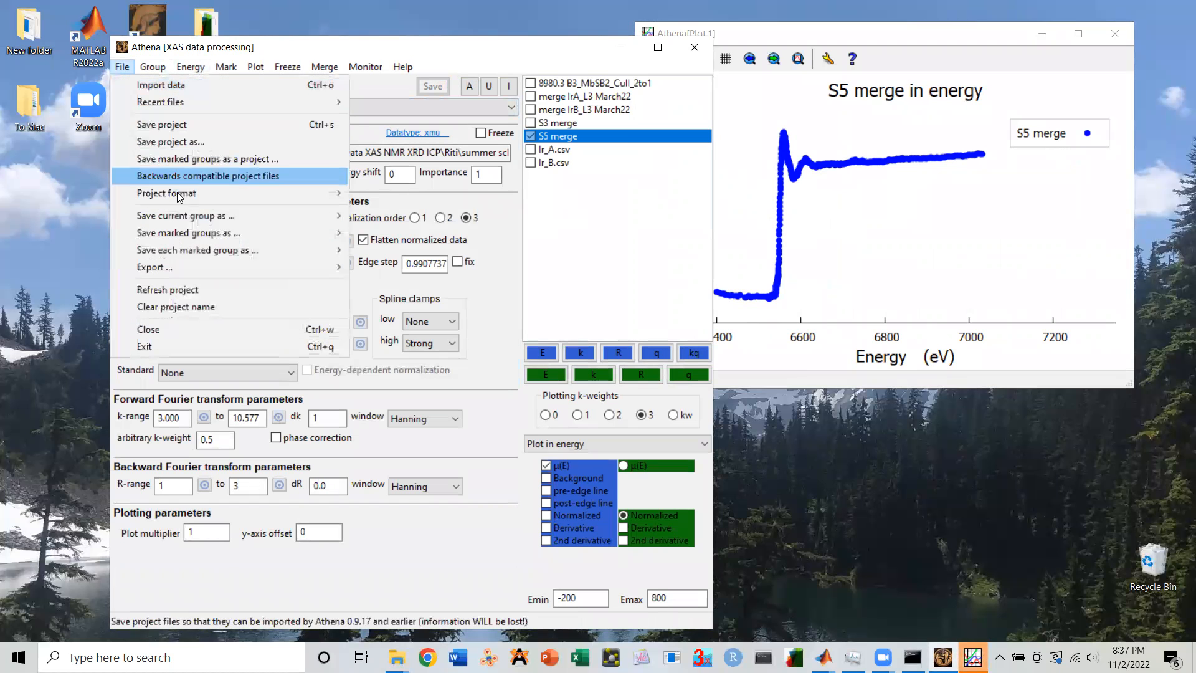
{"action": "mouse_move", "coordinate": [187, 218]}
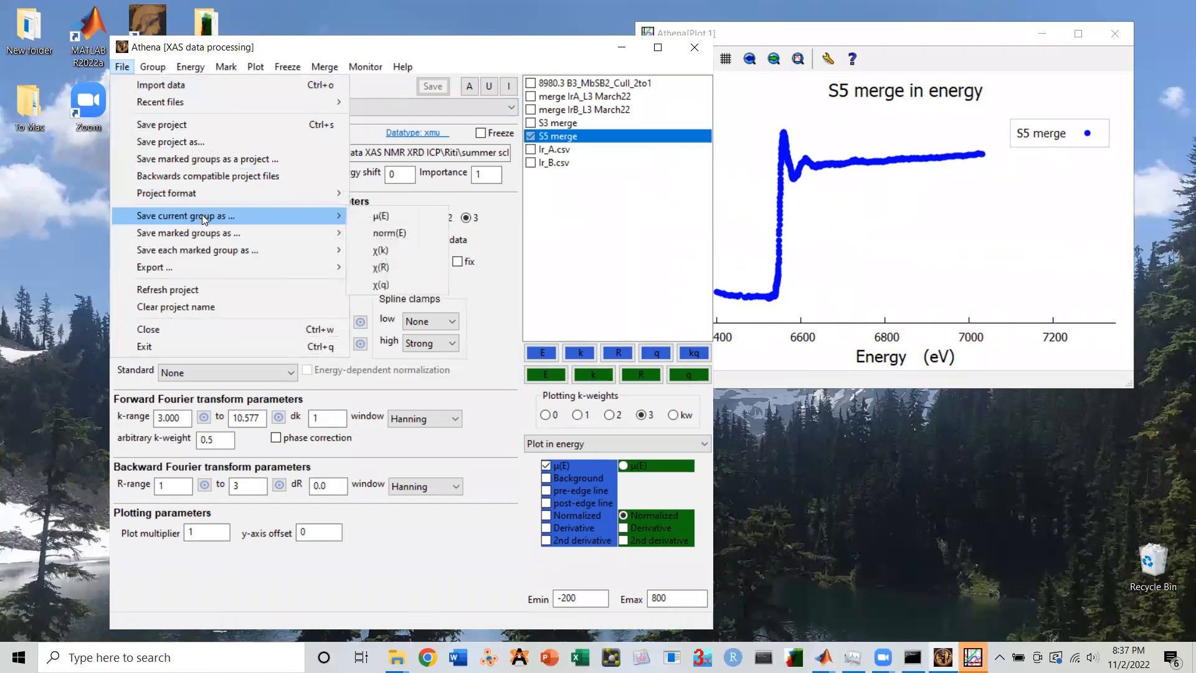
{"action": "left_click", "coordinate": [393, 222]}
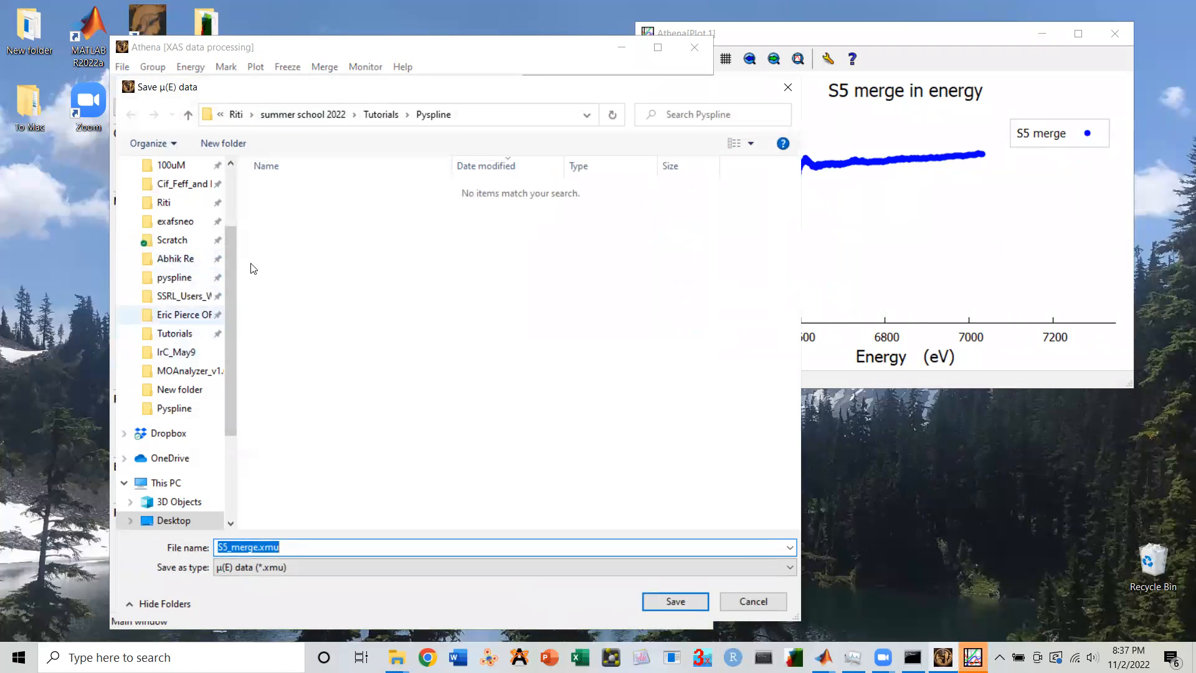
{"action": "left_click", "coordinate": [373, 548]}
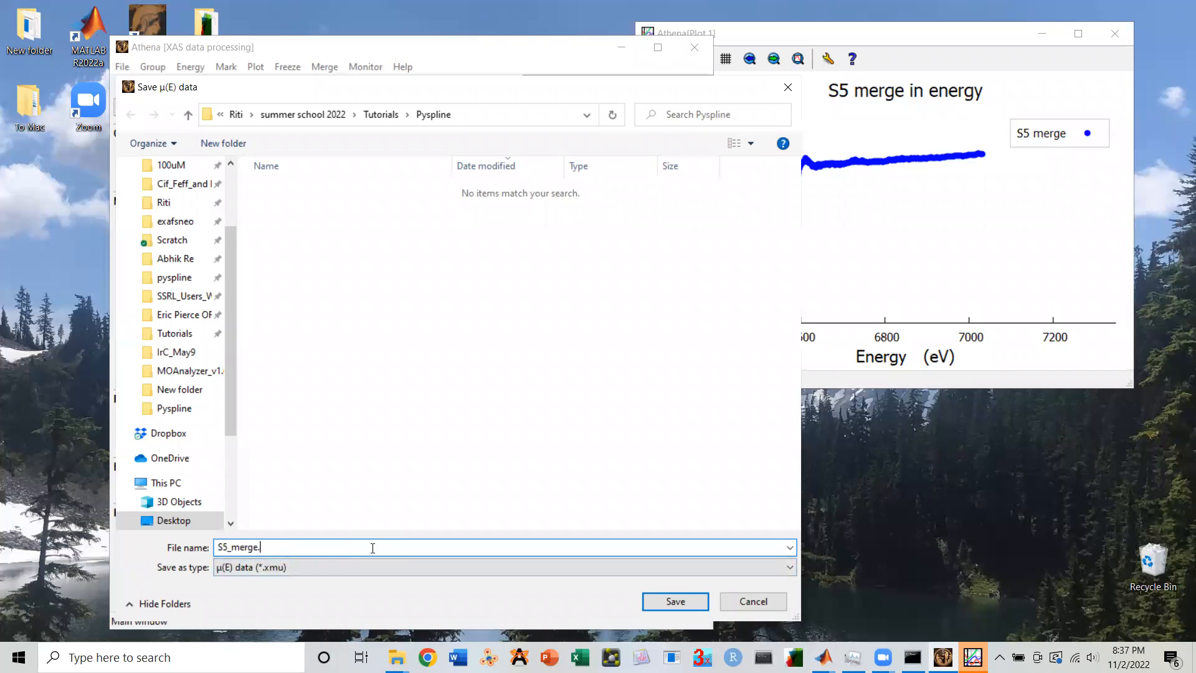
{"action": "type", "text": "dat"}
{"action": "key", "text": "Return"}
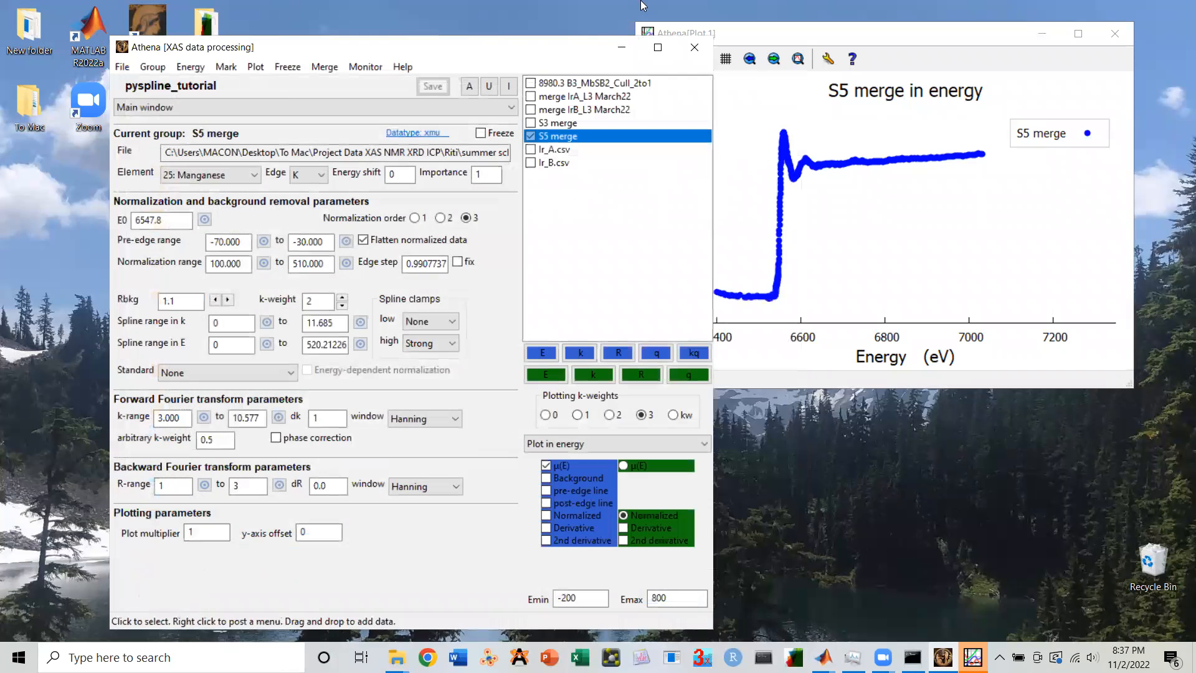
Step: Minimize Athena, launch PySpline.exe from the PySpline-1.1-win folder and move its energy window clear of the others
{"action": "left_click", "coordinate": [625, 44]}
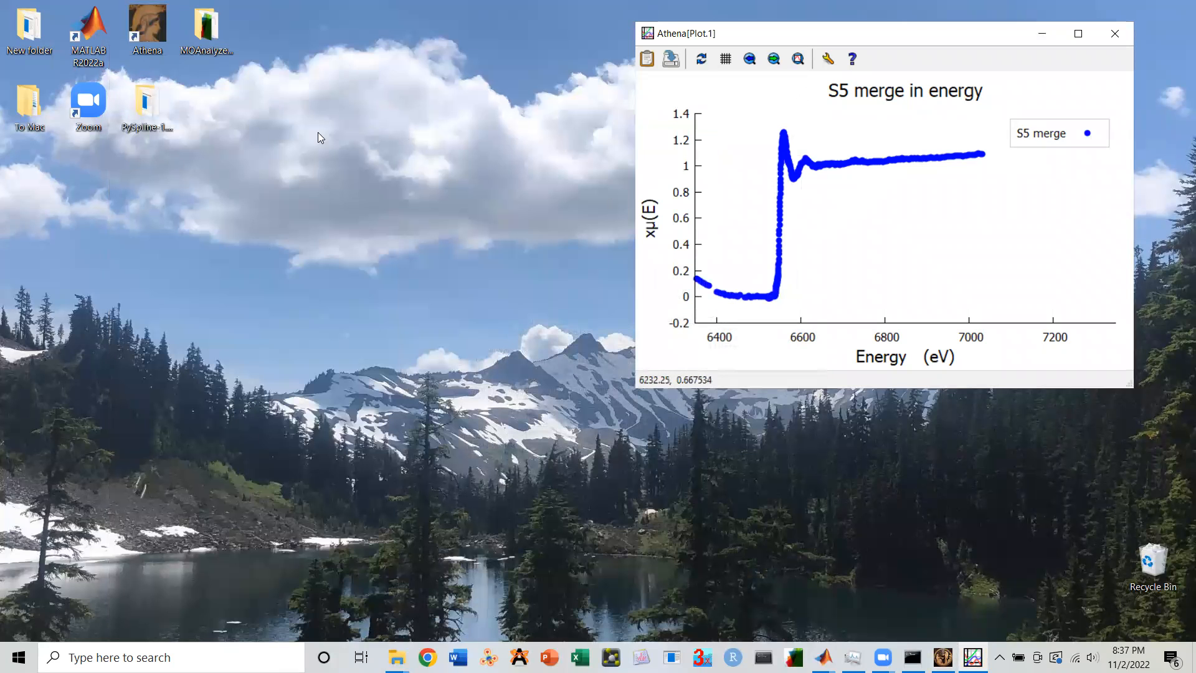
{"action": "double_click", "coordinate": [160, 99]}
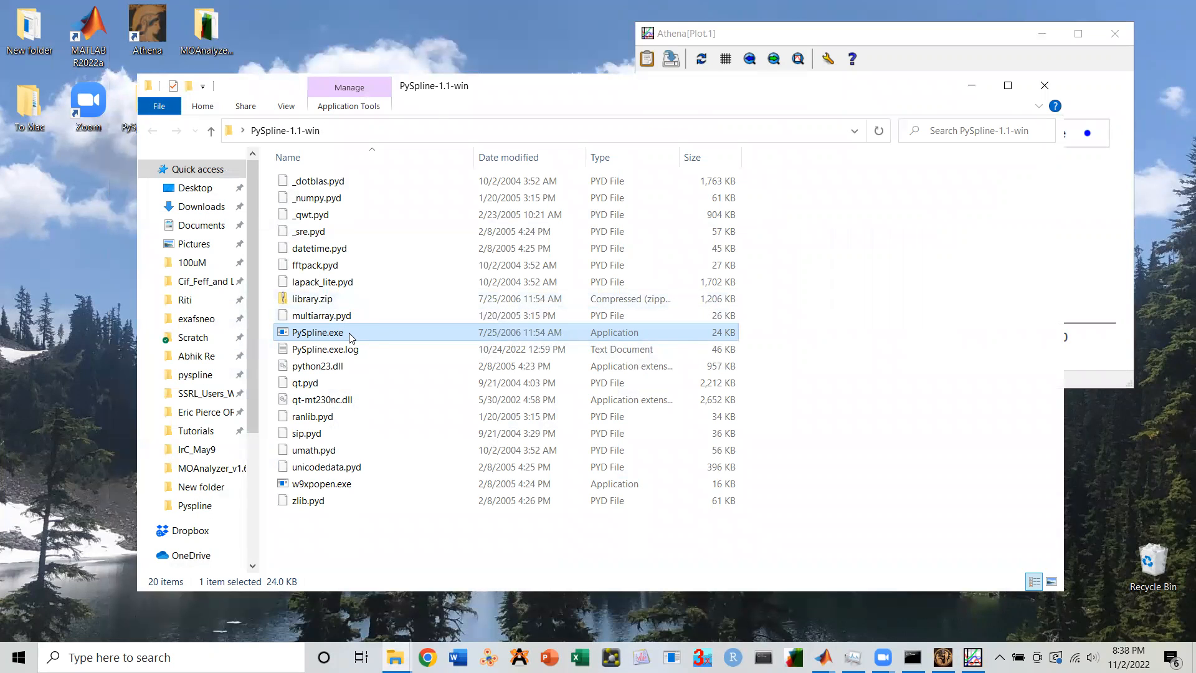
{"action": "double_click", "coordinate": [349, 333]}
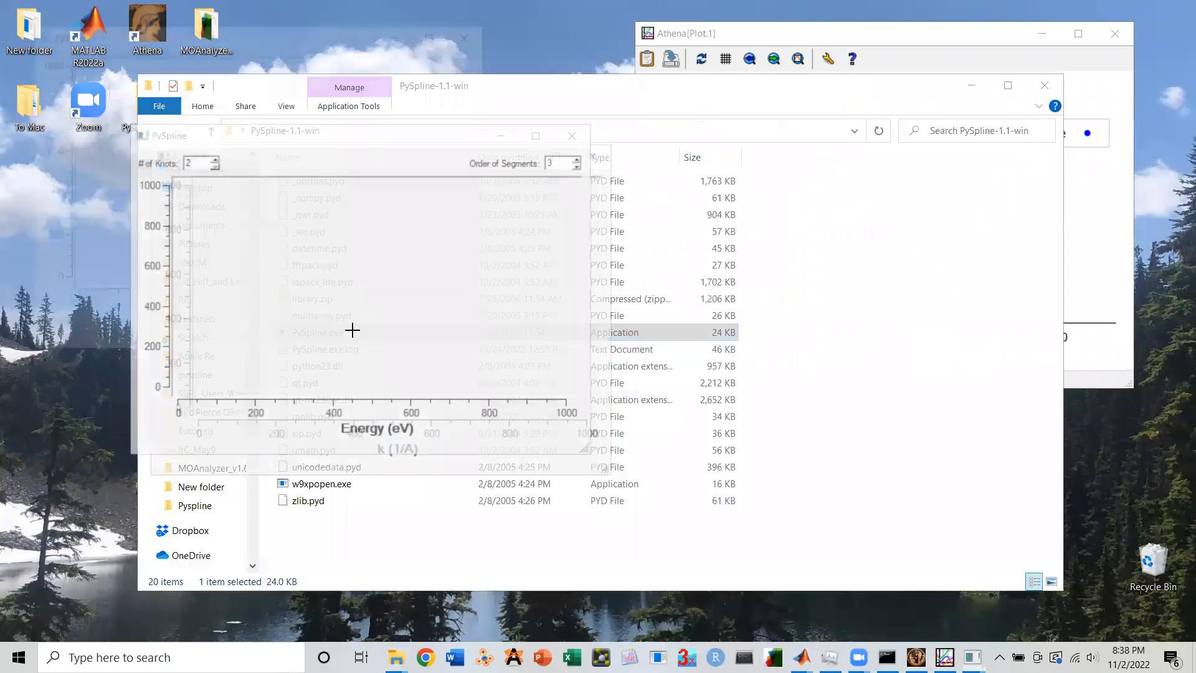
{"action": "left_click_drag", "start_coordinate": [569, 108], "coordinate": [944, 71]}
Step: Open the .dat data file from the Pyspline folder inside Tutorials in PySpline
{"action": "left_click", "coordinate": [495, 99]}
{"action": "left_click", "coordinate": [536, 115]}
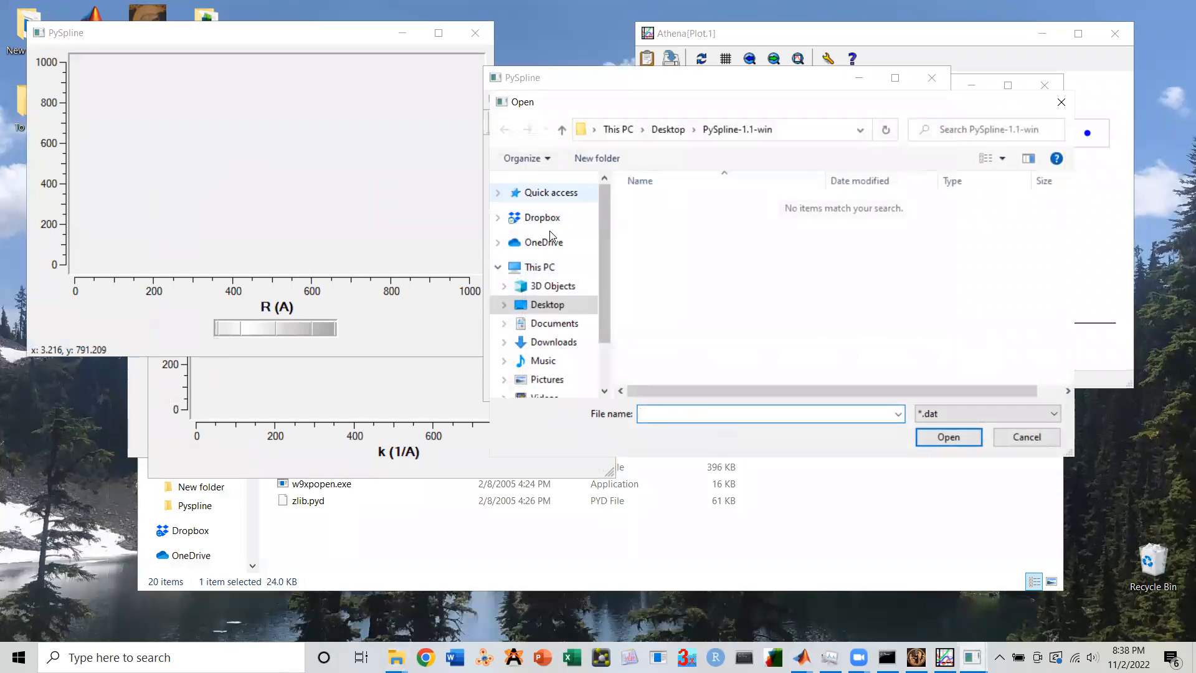
{"action": "scroll", "coordinate": [551, 236], "scroll_direction": "down", "scroll_amount": 2}
{"action": "scroll", "coordinate": [564, 288], "scroll_direction": "down", "scroll_amount": 1}
{"action": "left_click", "coordinate": [558, 277]}
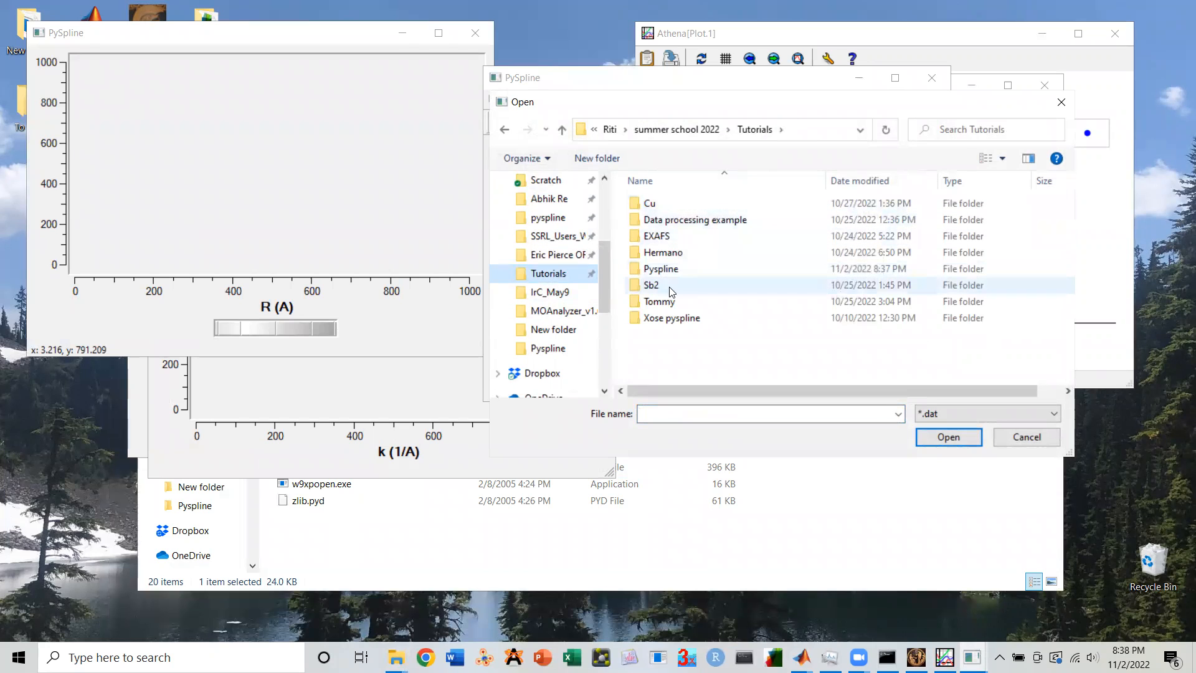
{"action": "double_click", "coordinate": [664, 269]}
{"action": "left_click", "coordinate": [694, 205]}
{"action": "double_click", "coordinate": [695, 206]}
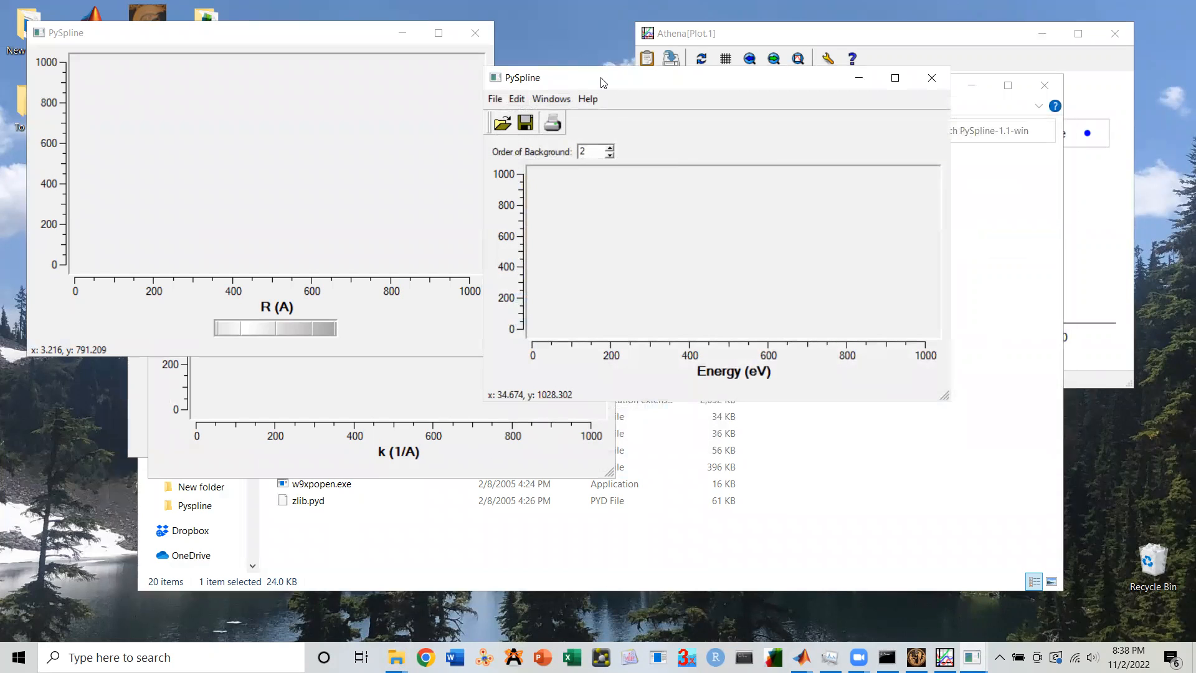
Step: Try to import S5_merge.dat from the Pyspline folder as raw data and move the energy window aside
{"action": "left_click_drag", "start_coordinate": [603, 85], "coordinate": [562, 84]}
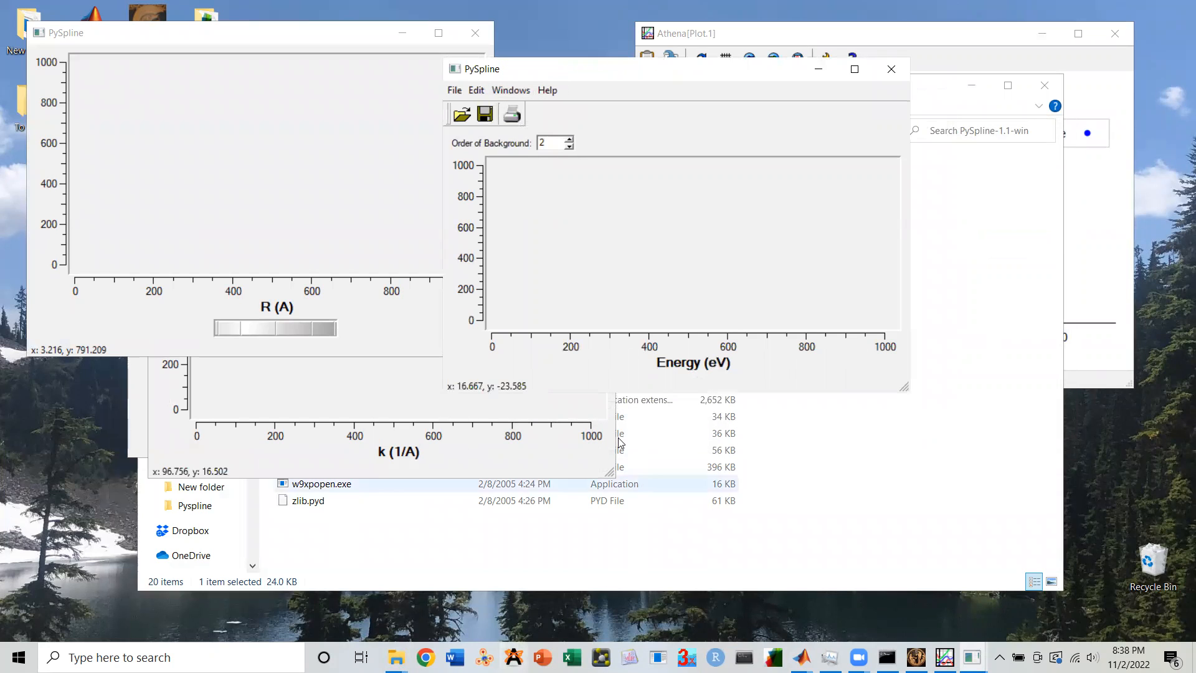
{"action": "left_click", "coordinate": [455, 87]}
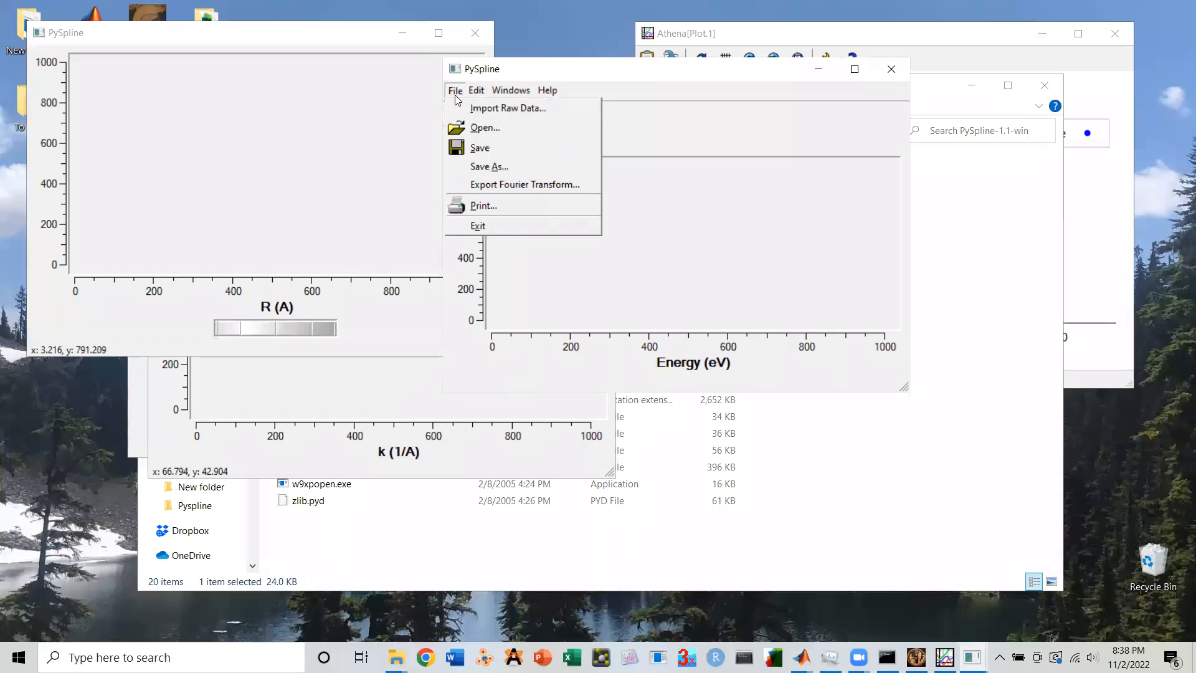
{"action": "left_click", "coordinate": [489, 106]}
{"action": "left_click", "coordinate": [631, 194]}
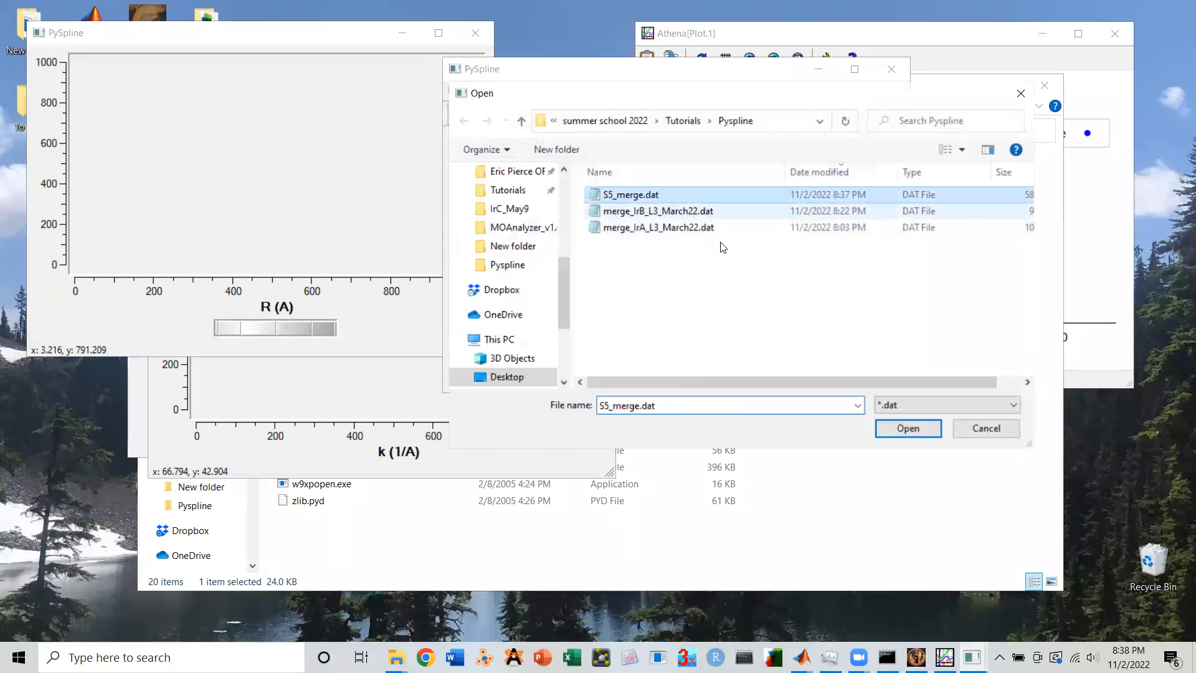
{"action": "left_click", "coordinate": [899, 429]}
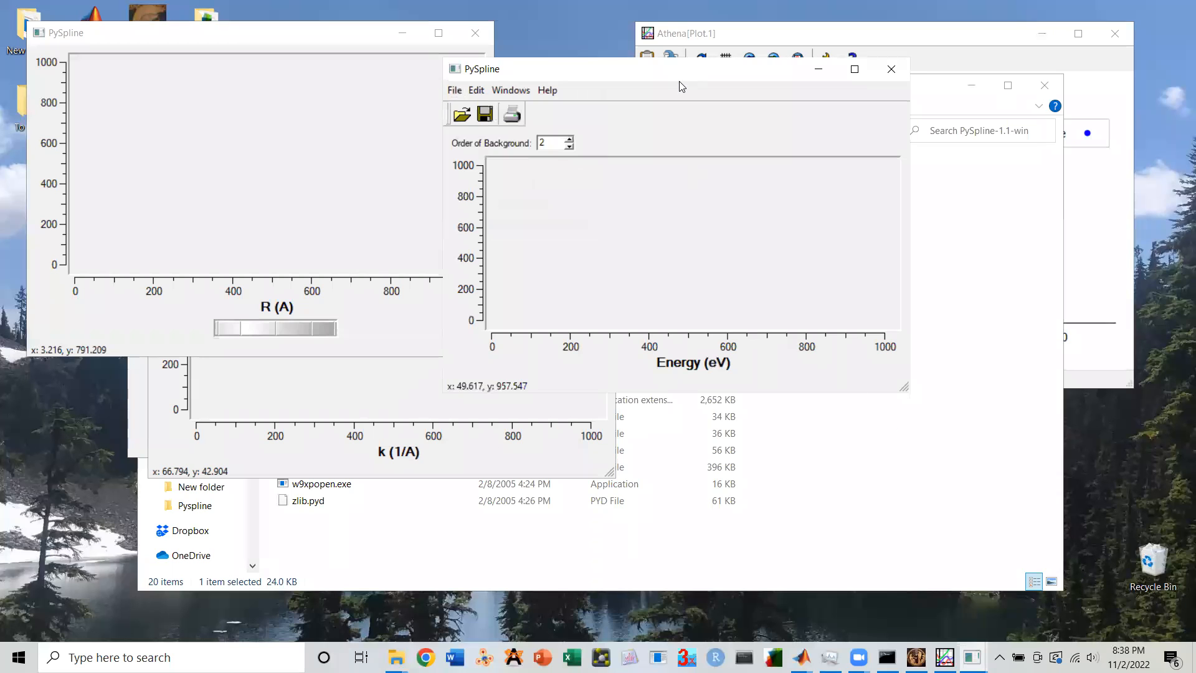
{"action": "left_click_drag", "start_coordinate": [677, 81], "coordinate": [363, 178]}
Step: Open S5_merge.dat from the Pyspline folder in Notepad and examine its Athena header and data columns
{"action": "left_click", "coordinate": [708, 107]}
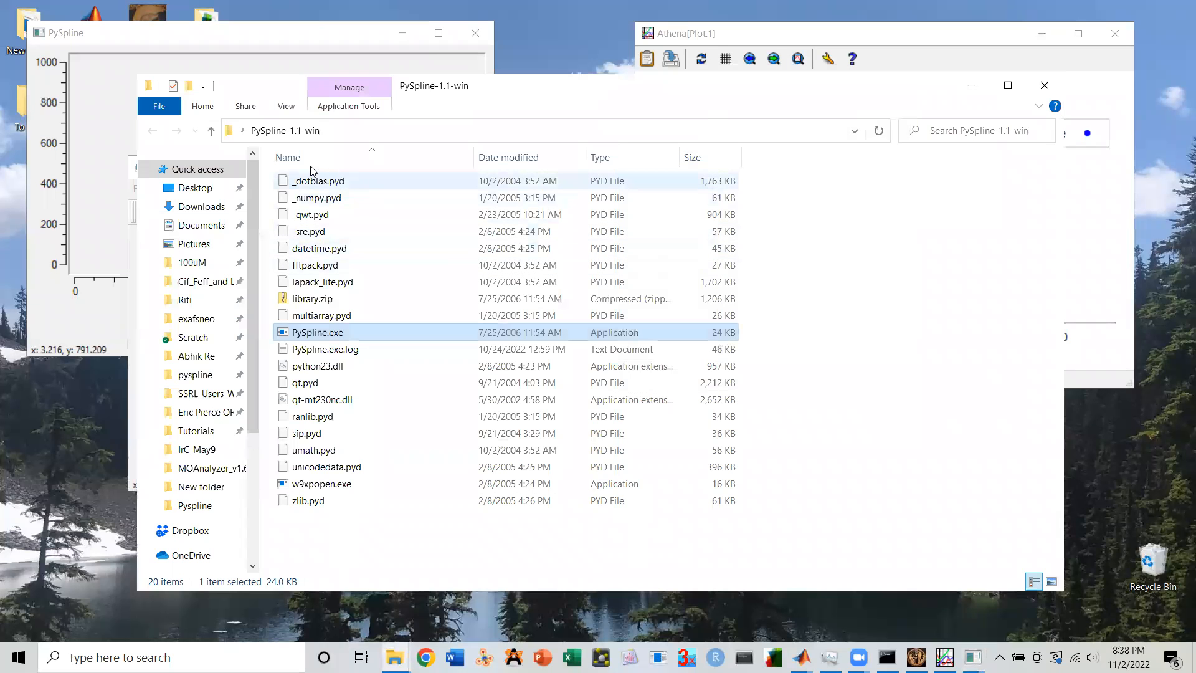
{"action": "left_click", "coordinate": [196, 431]}
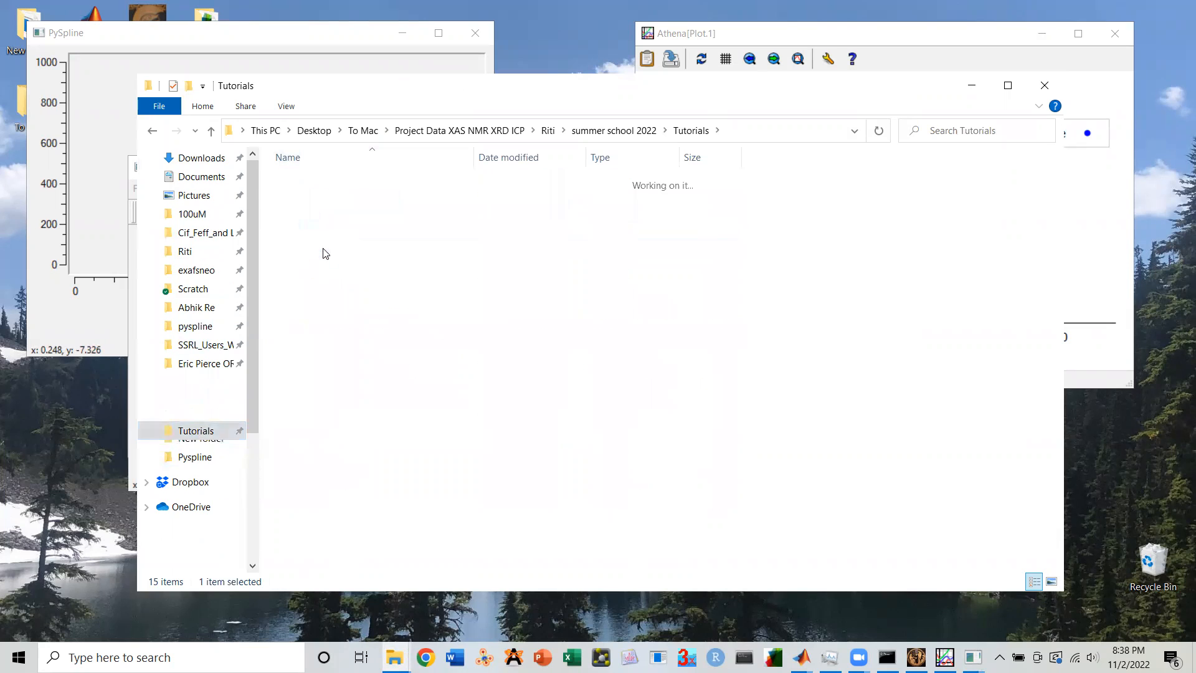
{"action": "left_click", "coordinate": [522, 162]}
{"action": "left_click", "coordinate": [384, 178]}
{"action": "double_click", "coordinate": [384, 180]}
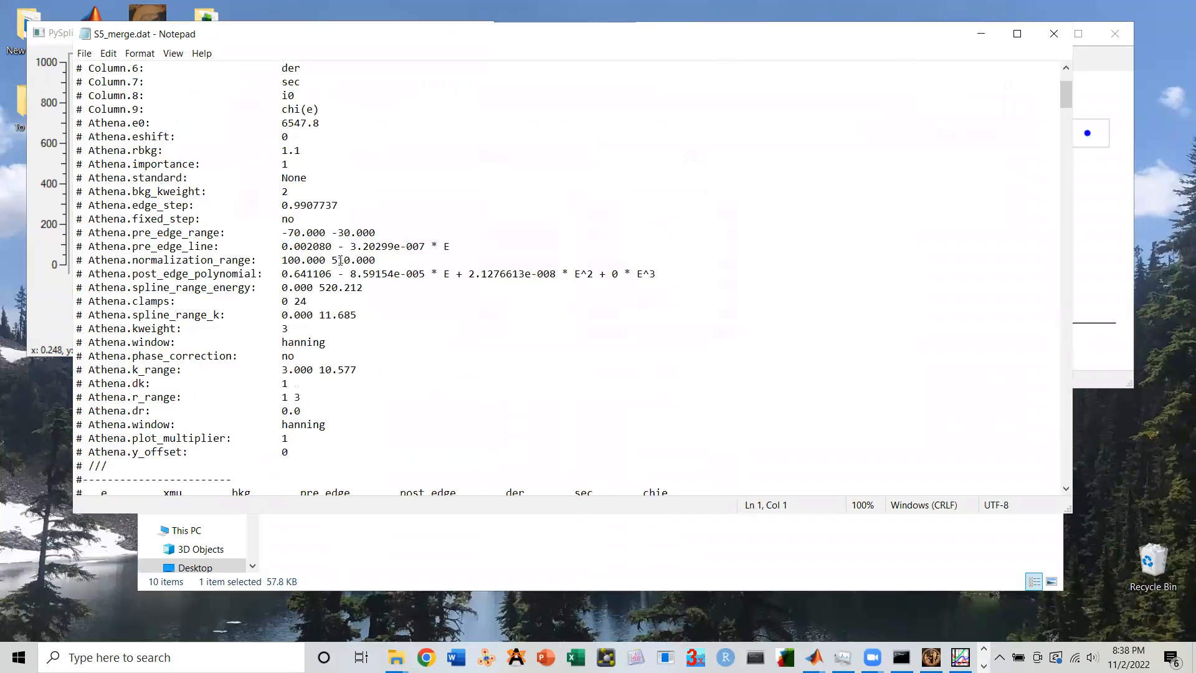
{"action": "scroll", "coordinate": [340, 260], "scroll_direction": "down", "scroll_amount": 3}
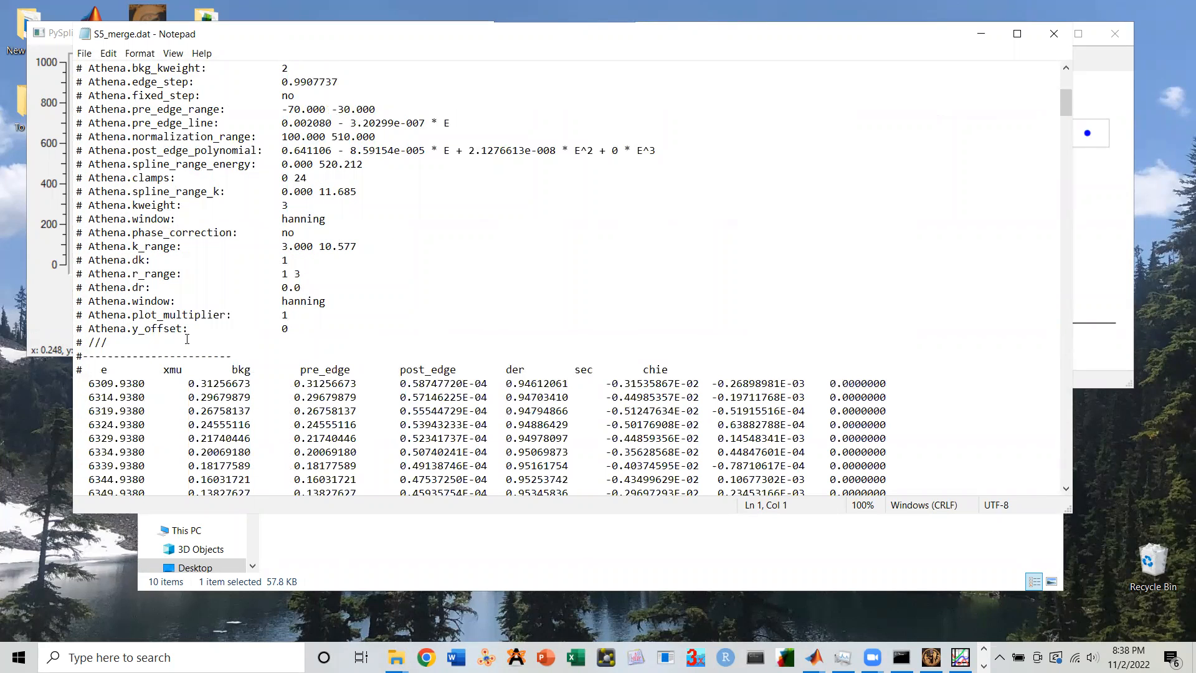
{"action": "scroll", "coordinate": [523, 265], "scroll_direction": "up", "scroll_amount": 2}
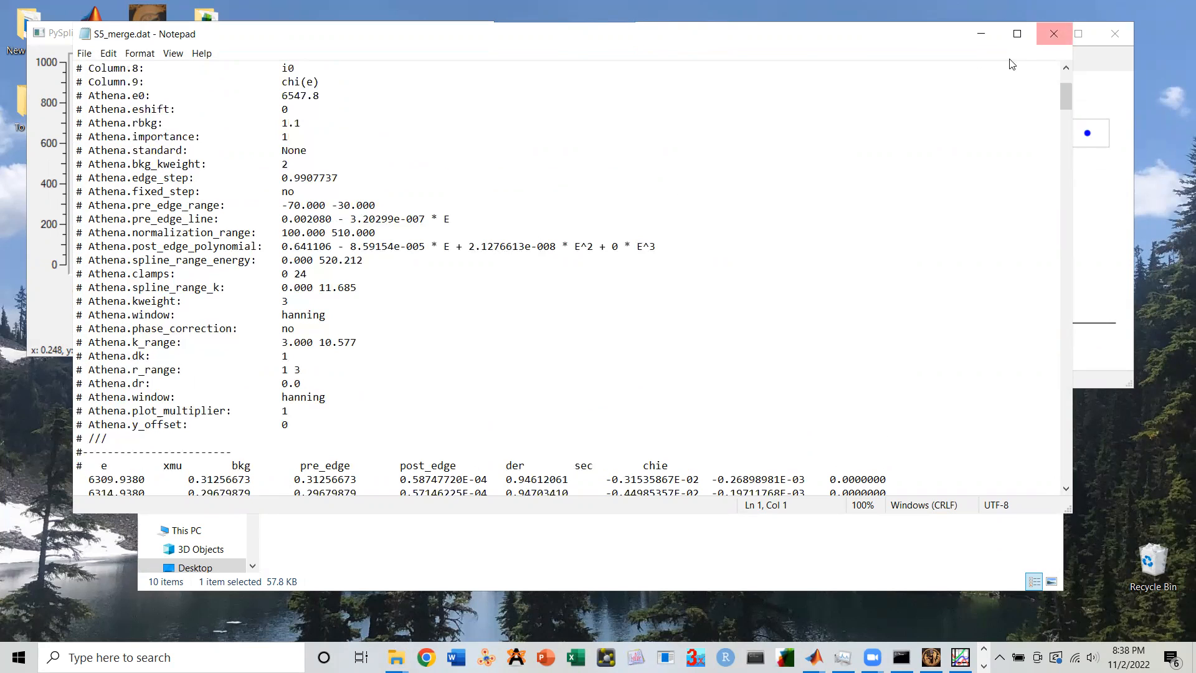
{"action": "left_click", "coordinate": [1063, 38]}
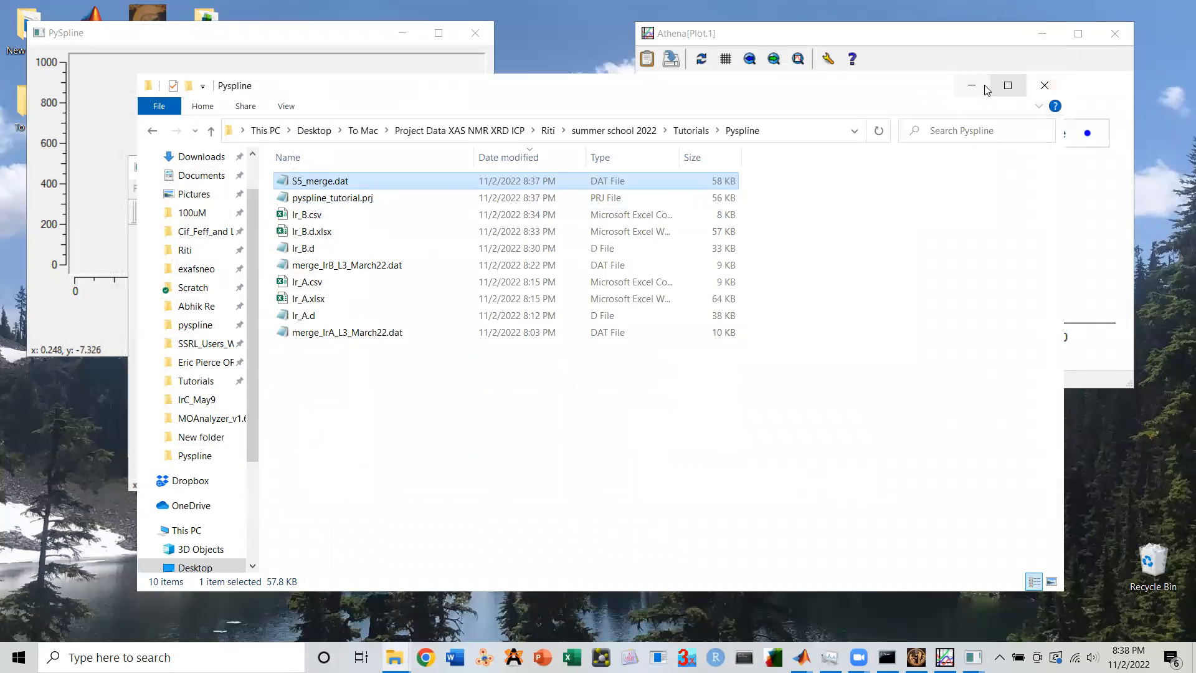
{"action": "left_click", "coordinate": [972, 86]}
{"action": "left_click", "coordinate": [572, 658]}
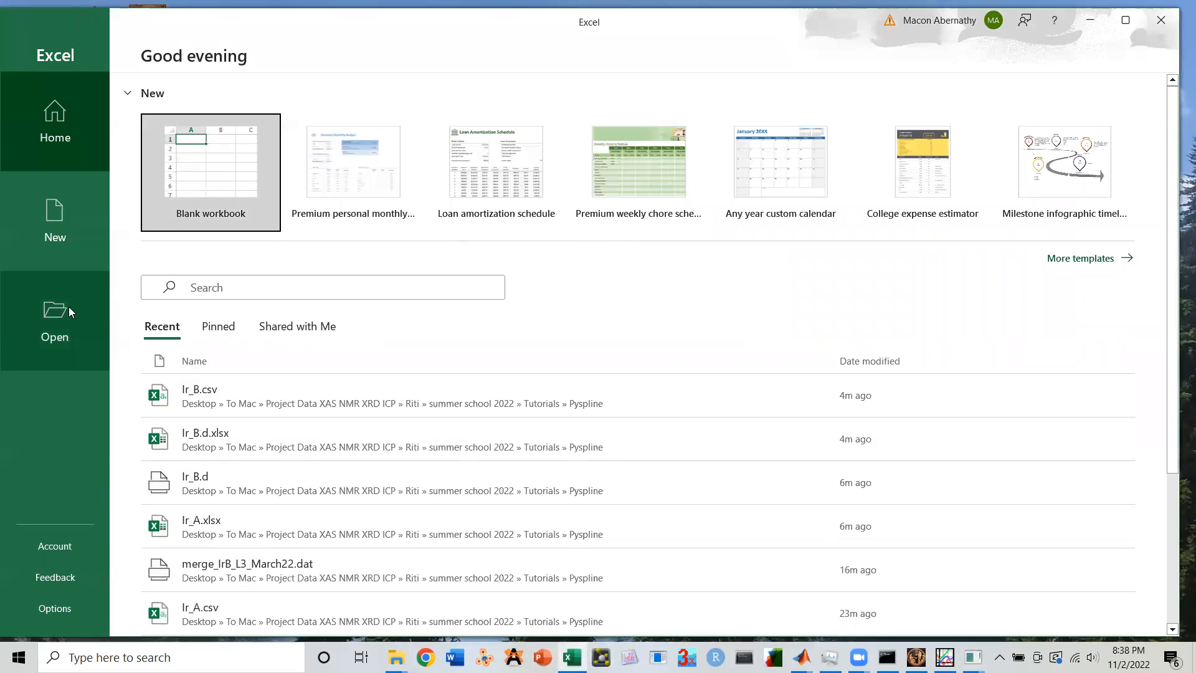
{"action": "left_click", "coordinate": [68, 307]}
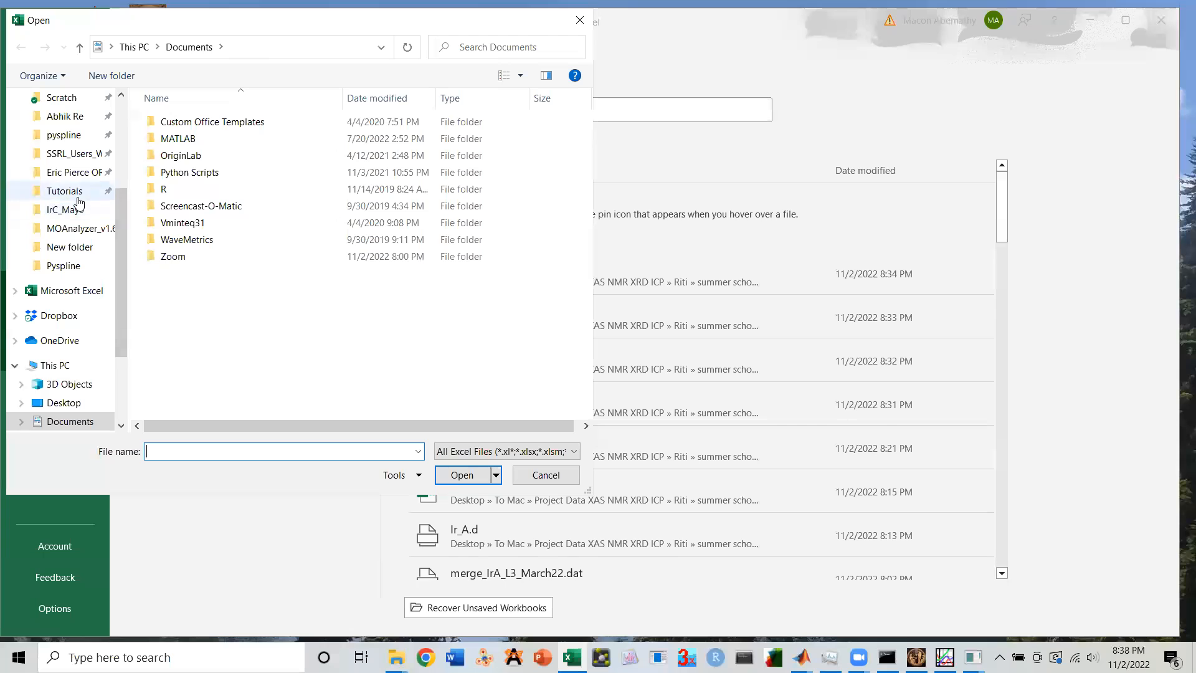
{"action": "left_click", "coordinate": [65, 191]}
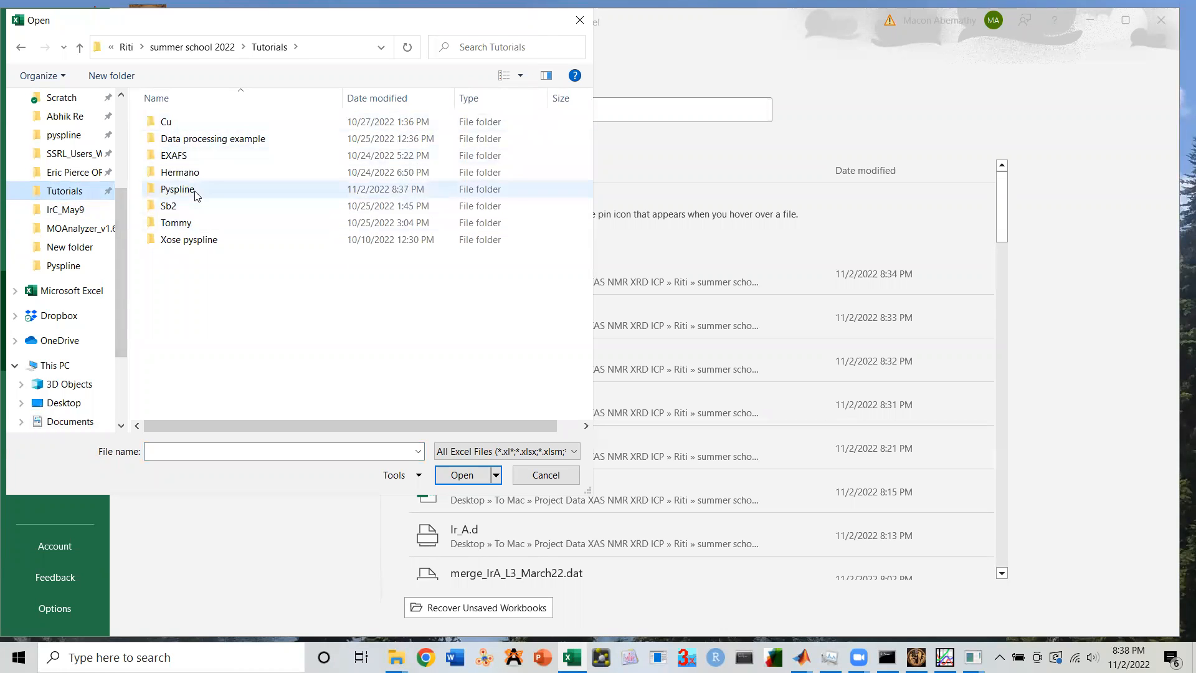
{"action": "double_click", "coordinate": [178, 189]}
{"action": "double_click", "coordinate": [180, 123]}
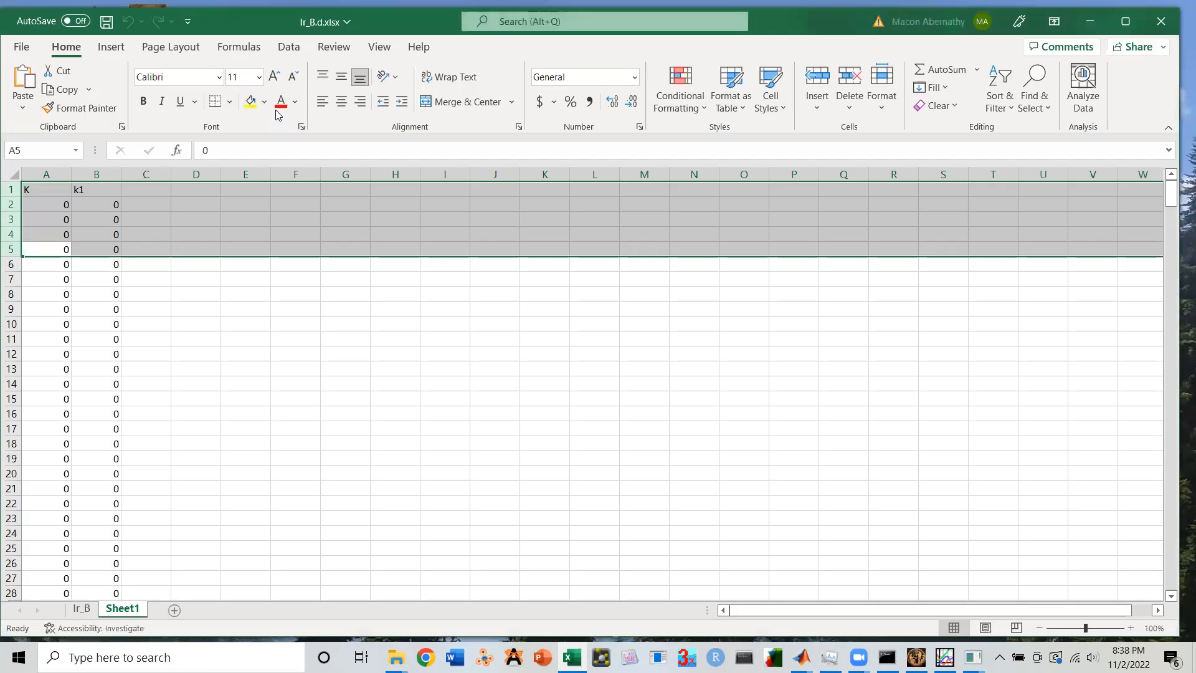
{"action": "left_click", "coordinate": [1161, 20]}
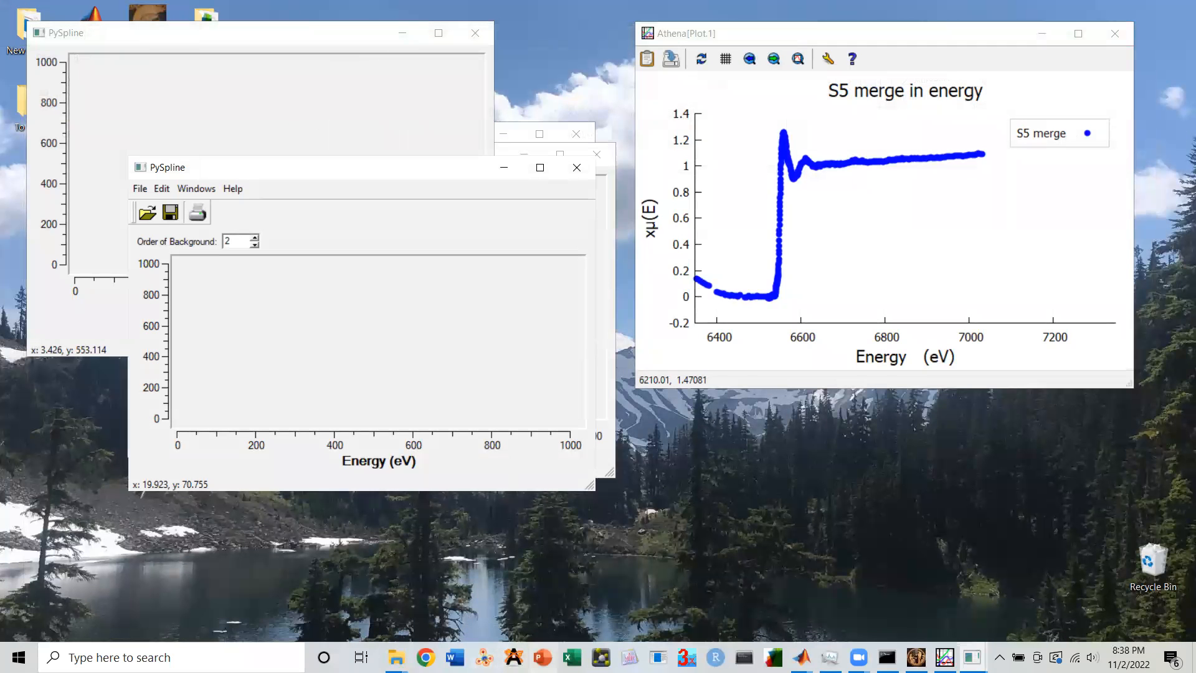
Step: Switch to Excel and open S5_merge.dat from the Pyspline folder inside Tutorials with all file types shown
{"action": "left_click", "coordinate": [572, 657]}
{"action": "left_click", "coordinate": [68, 349]}
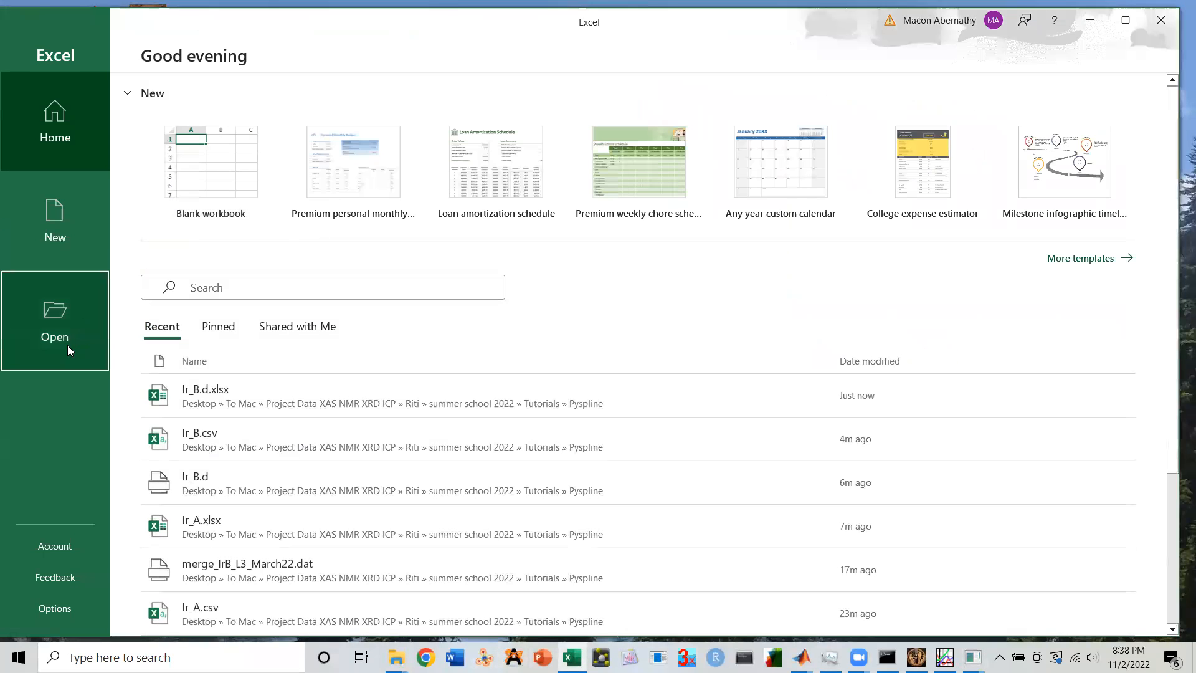
{"action": "left_click", "coordinate": [217, 351]}
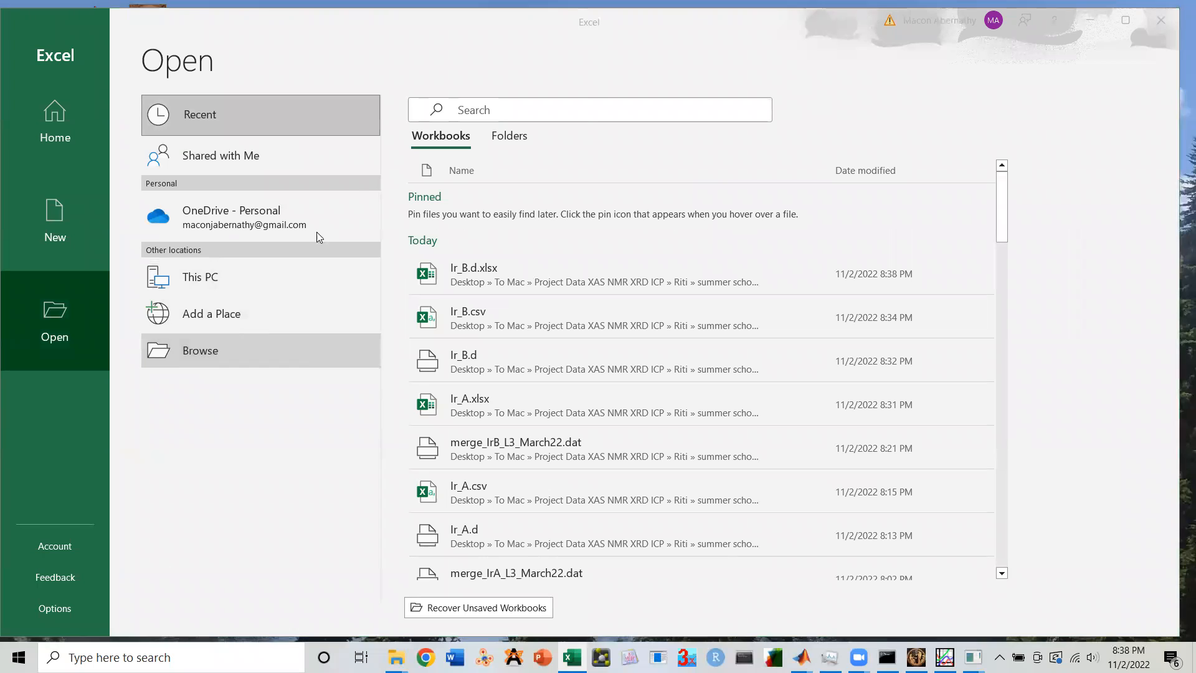
{"action": "left_click", "coordinate": [75, 195]}
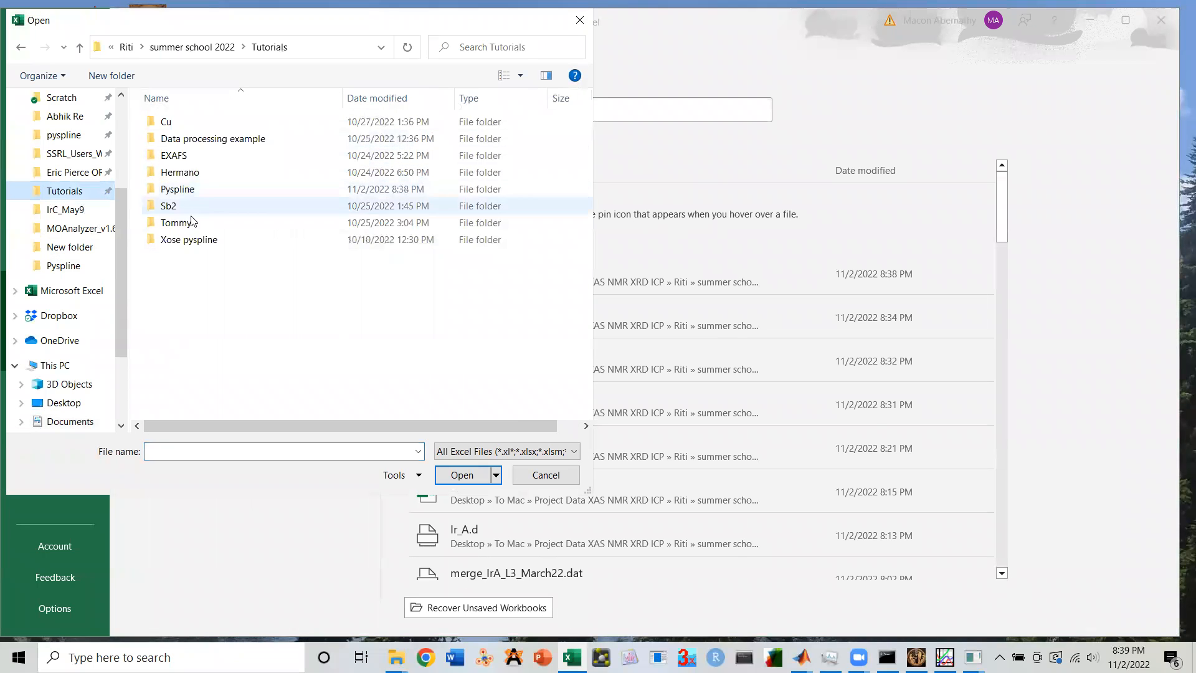
{"action": "left_click", "coordinate": [190, 194]}
{"action": "double_click", "coordinate": [191, 194]}
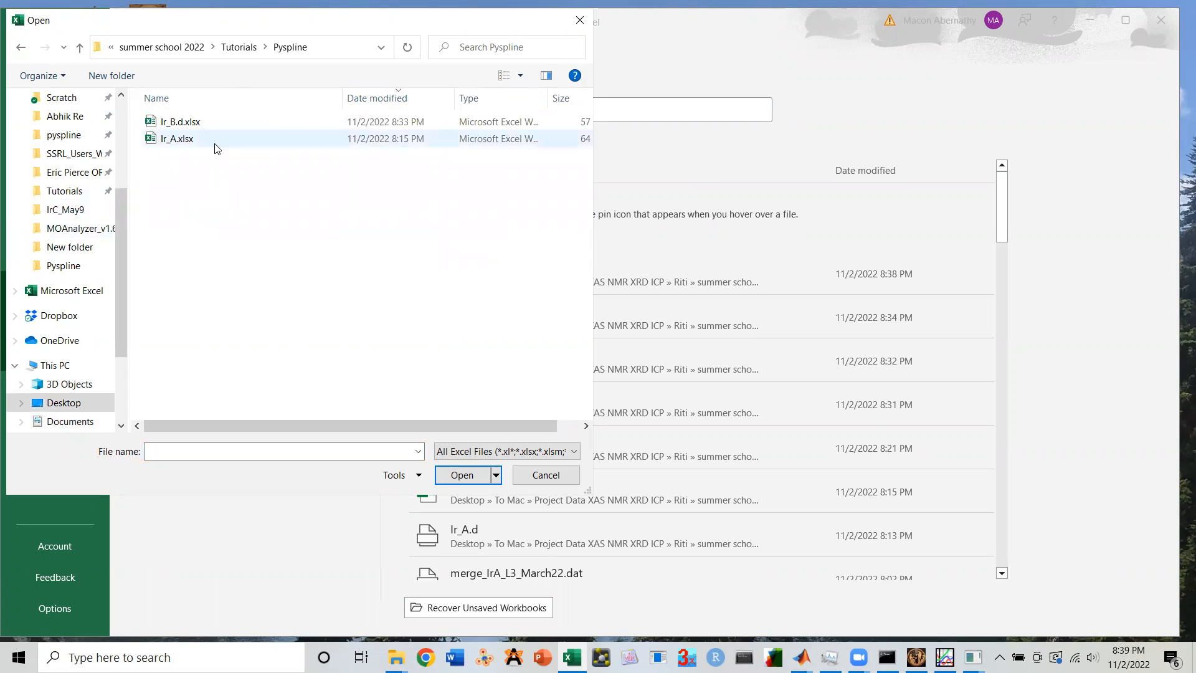
{"action": "left_click", "coordinate": [442, 455]}
{"action": "left_click", "coordinate": [464, 187]}
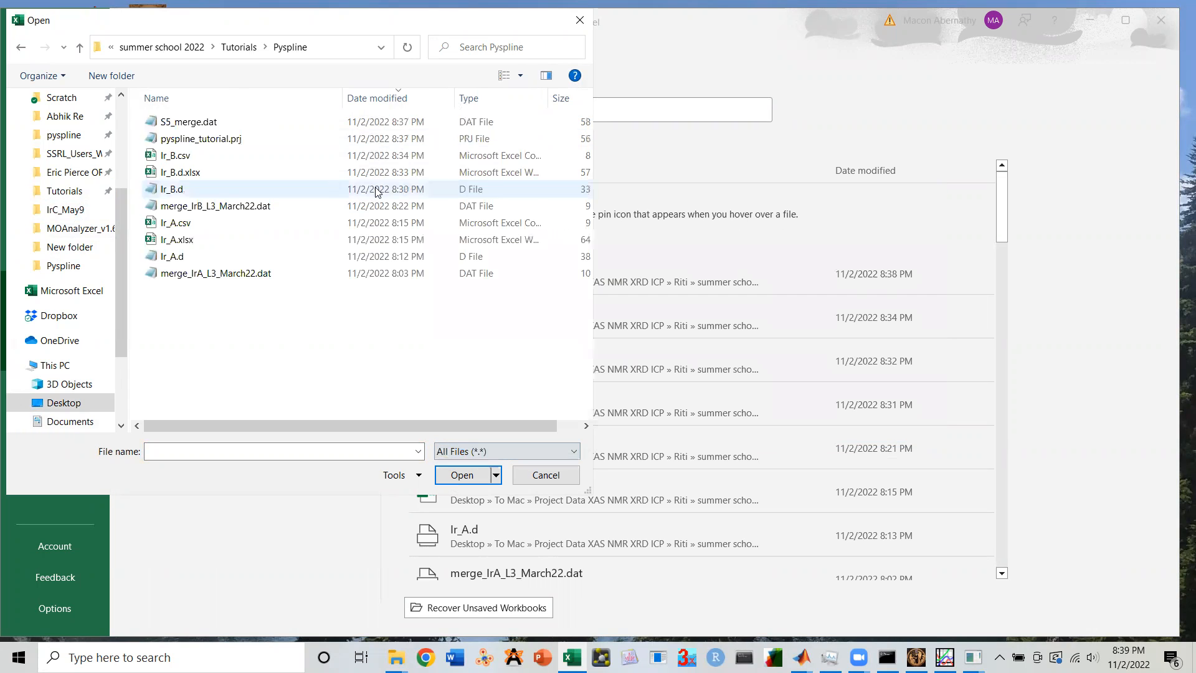
{"action": "double_click", "coordinate": [209, 120]}
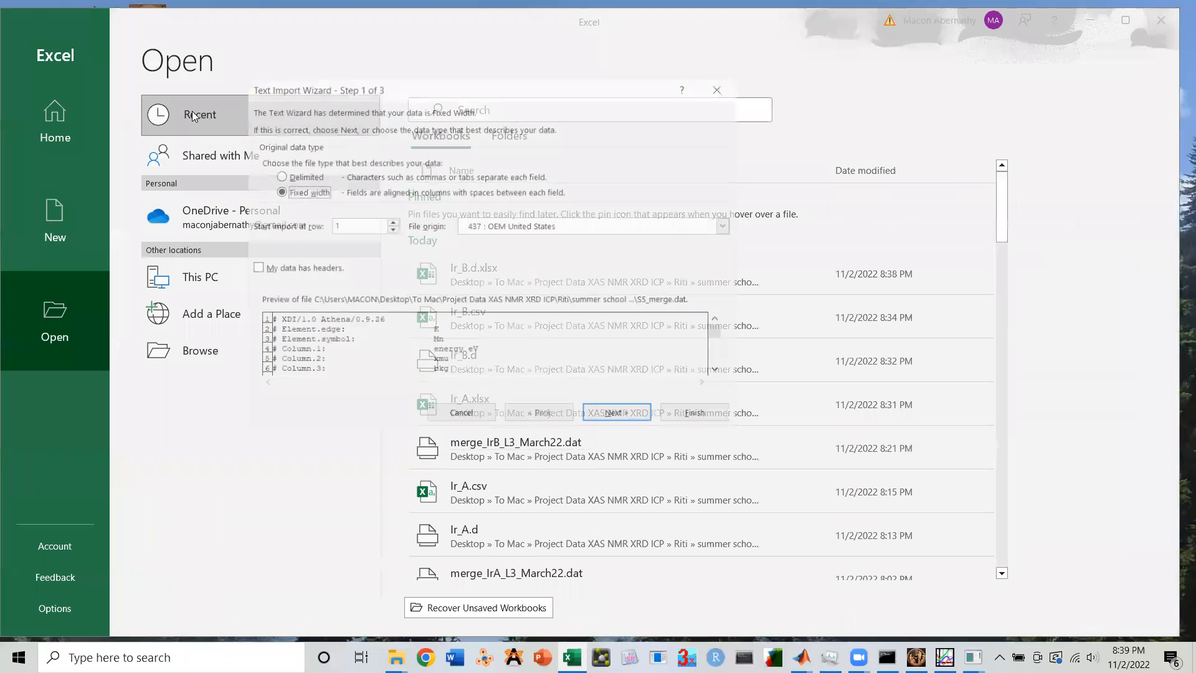
Step: Import the text as delimited data using tab and space as delimiters
{"action": "left_click", "coordinate": [601, 411]}
{"action": "left_click", "coordinate": [294, 194]}
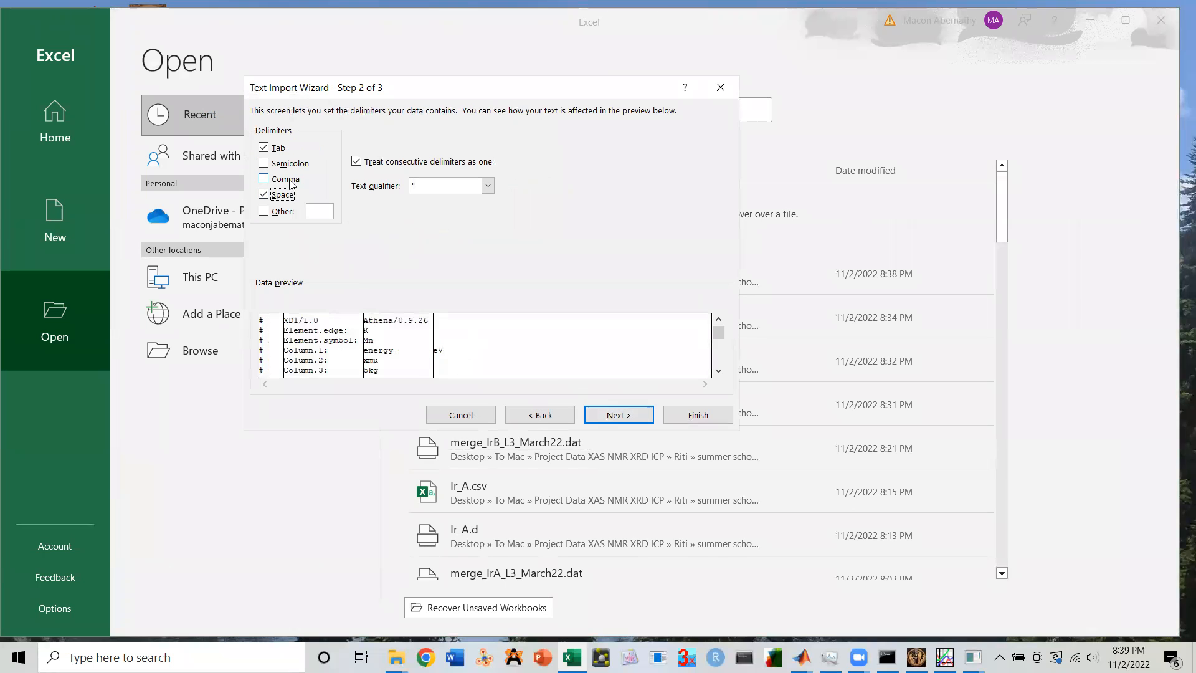
{"action": "left_click", "coordinate": [635, 419]}
{"action": "left_click", "coordinate": [698, 415]}
Step: Delete all Athena header rows above the row of column titles
{"action": "scroll", "coordinate": [181, 383], "scroll_direction": "down", "scroll_amount": 6}
{"action": "scroll", "coordinate": [178, 392], "scroll_direction": "down", "scroll_amount": 2}
{"action": "left_click_drag", "start_coordinate": [15, 384], "coordinate": [15, 187]}
{"action": "right_click", "coordinate": [306, 251]}
{"action": "left_click", "coordinate": [349, 432]}
Step: Delete the # column and the bkg through chie columns, keeping only e and xmu
{"action": "left_click", "coordinate": [93, 209]}
{"action": "left_click", "coordinate": [150, 196]}
{"action": "left_click", "coordinate": [61, 173]}
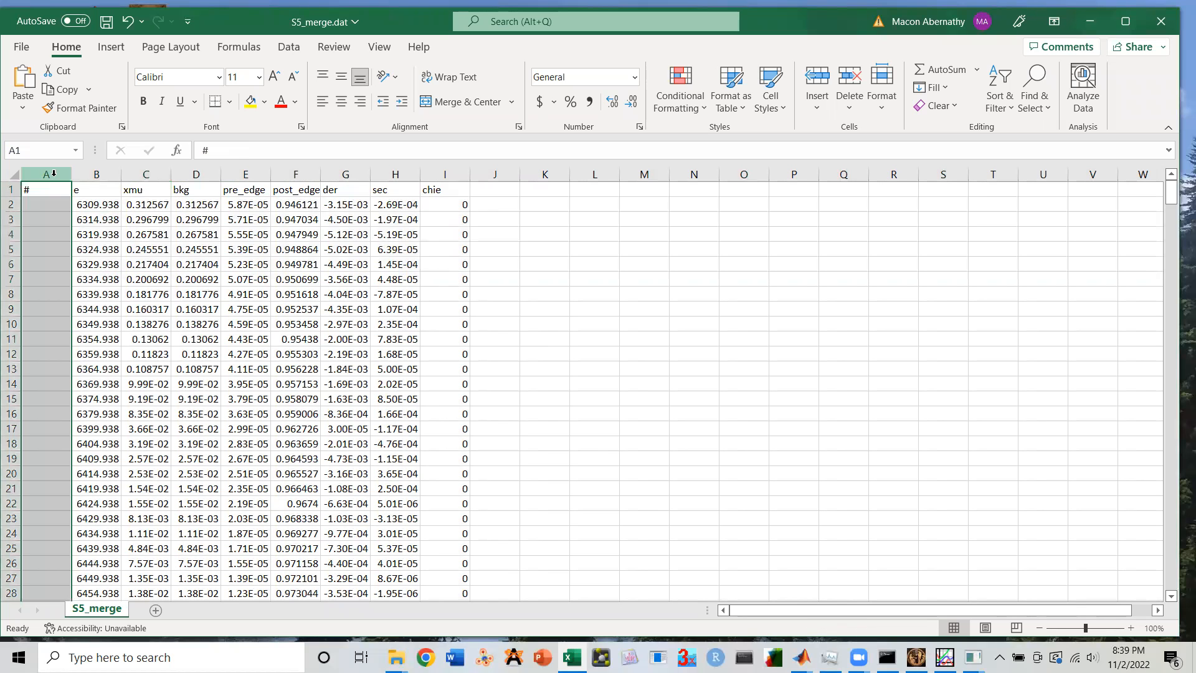
{"action": "left_click_drag", "start_coordinate": [203, 172], "coordinate": [448, 175]}
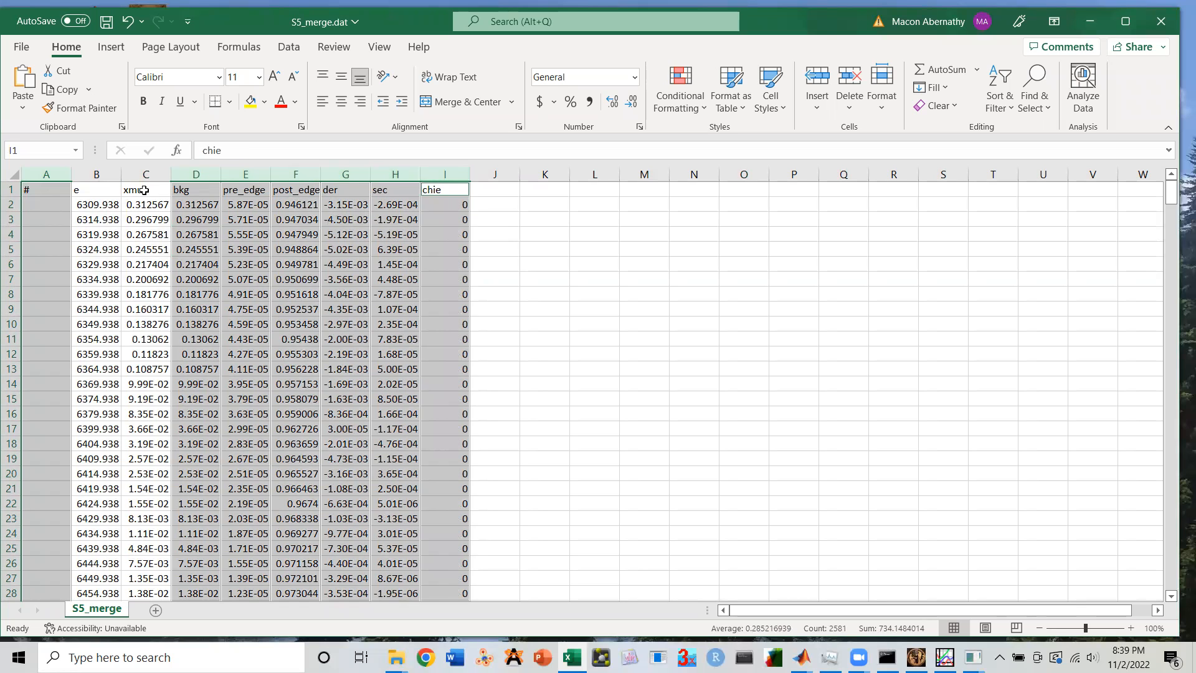
{"action": "right_click", "coordinate": [227, 212]}
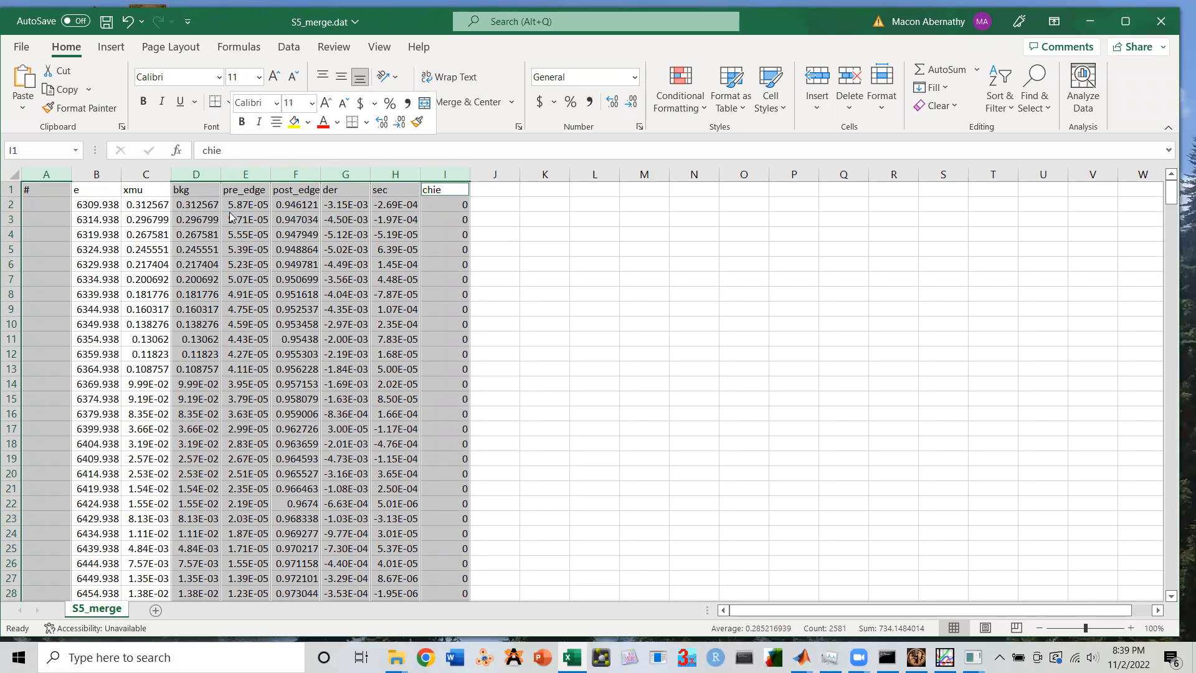
{"action": "left_click", "coordinate": [296, 361]}
{"action": "key", "text": "ctrl+z"}
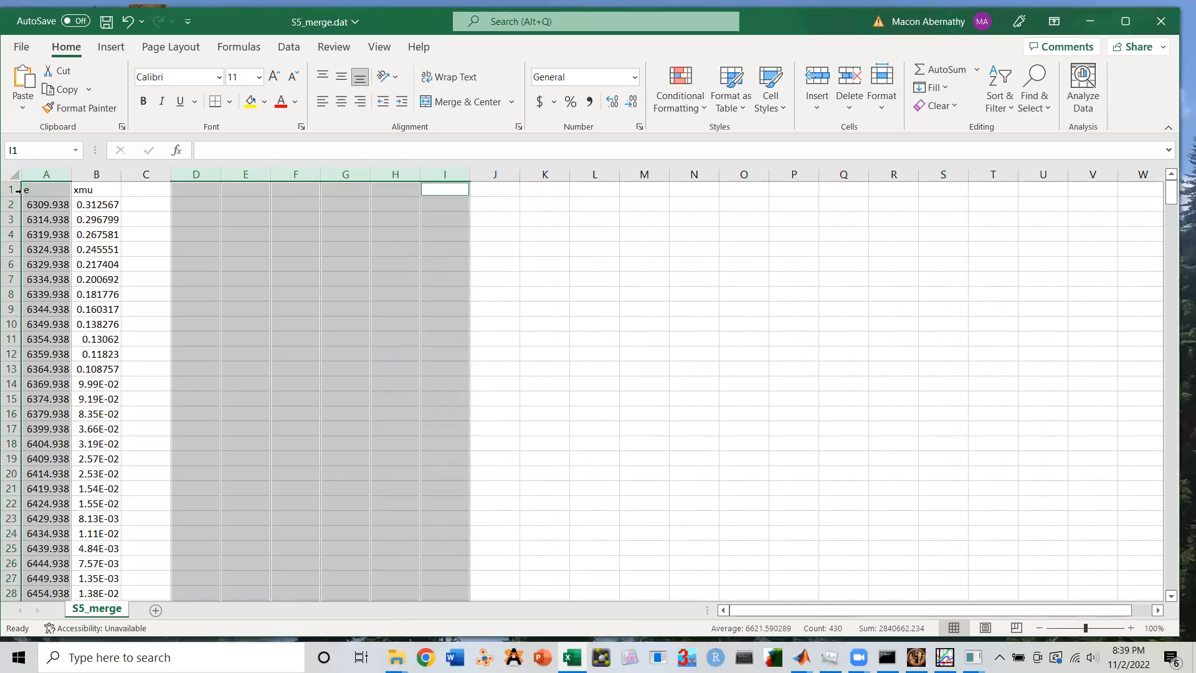
Step: Delete the column title row, save S5_merge.dat and close the workbook
{"action": "right_click", "coordinate": [11, 189]}
{"action": "left_click", "coordinate": [94, 362]}
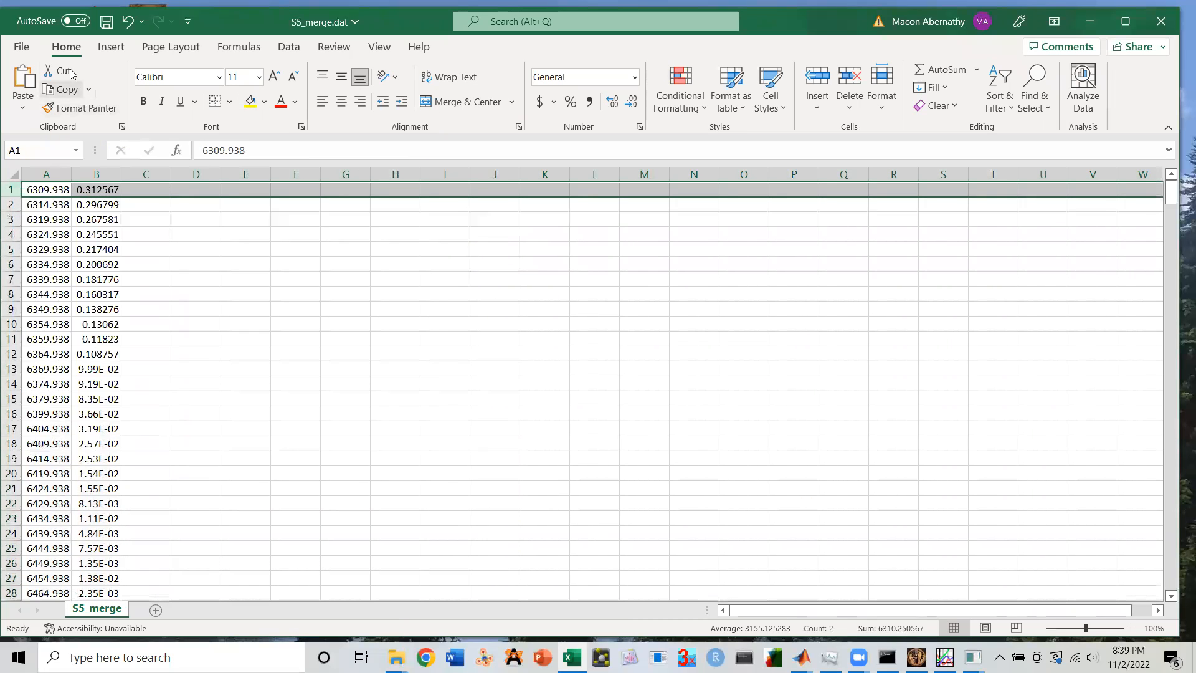
{"action": "left_click", "coordinate": [107, 23]}
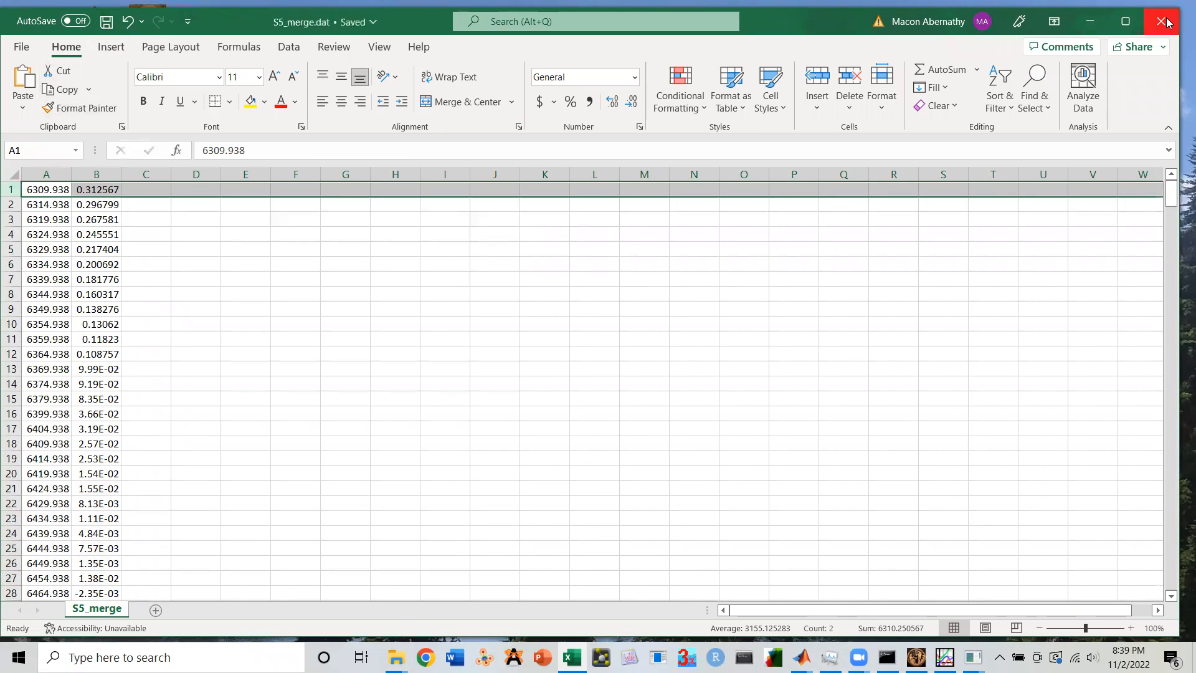
{"action": "left_click", "coordinate": [1162, 22]}
Step: Import S5_merge.dat as raw data in PySpline with Manganese as the element and the K edge
{"action": "left_click", "coordinate": [141, 188]}
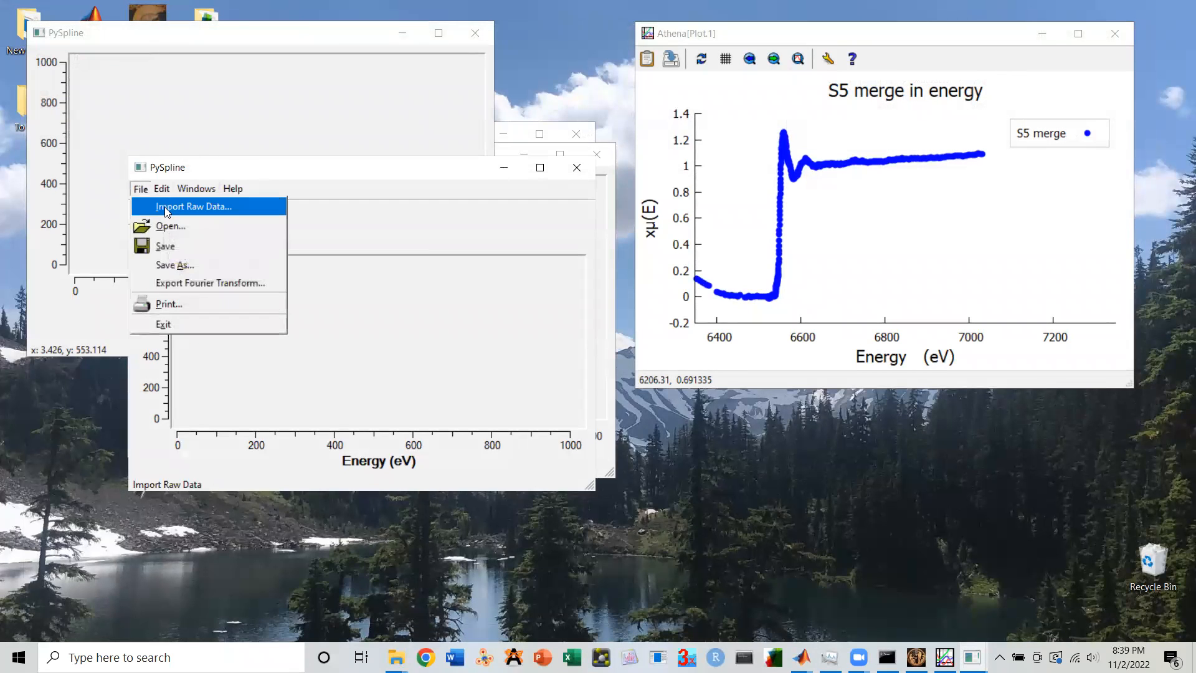
{"action": "left_click", "coordinate": [187, 203]}
{"action": "left_click", "coordinate": [326, 294]}
{"action": "double_click", "coordinate": [325, 294]}
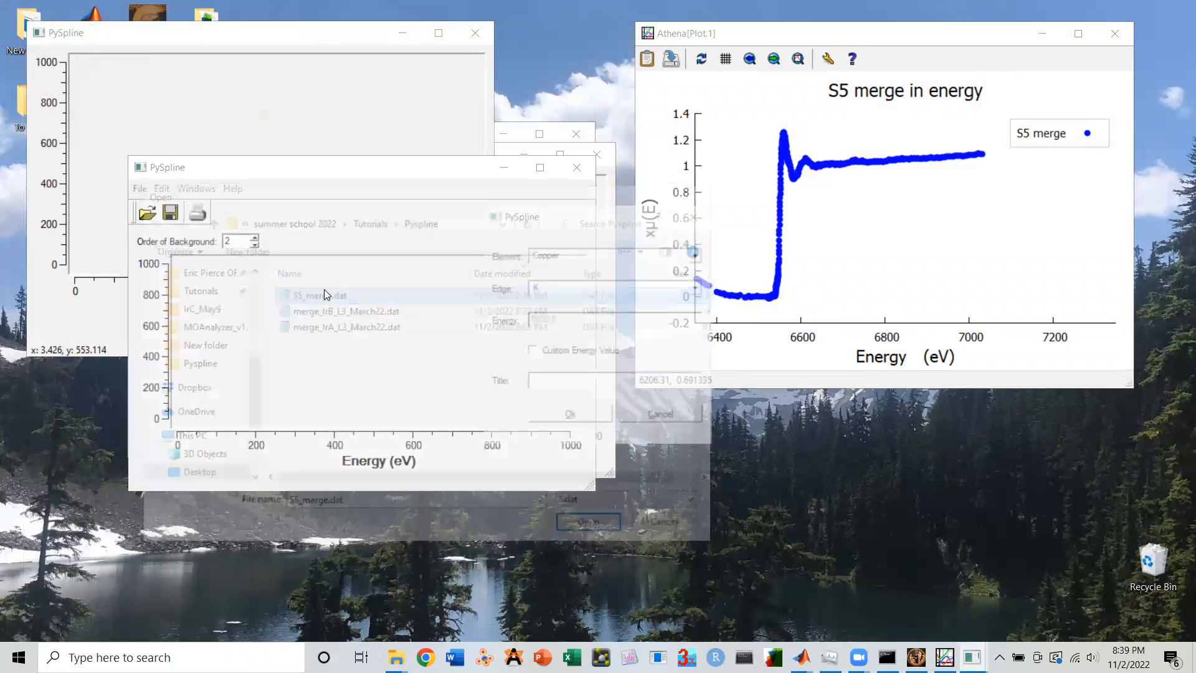
{"action": "left_click", "coordinate": [559, 255]}
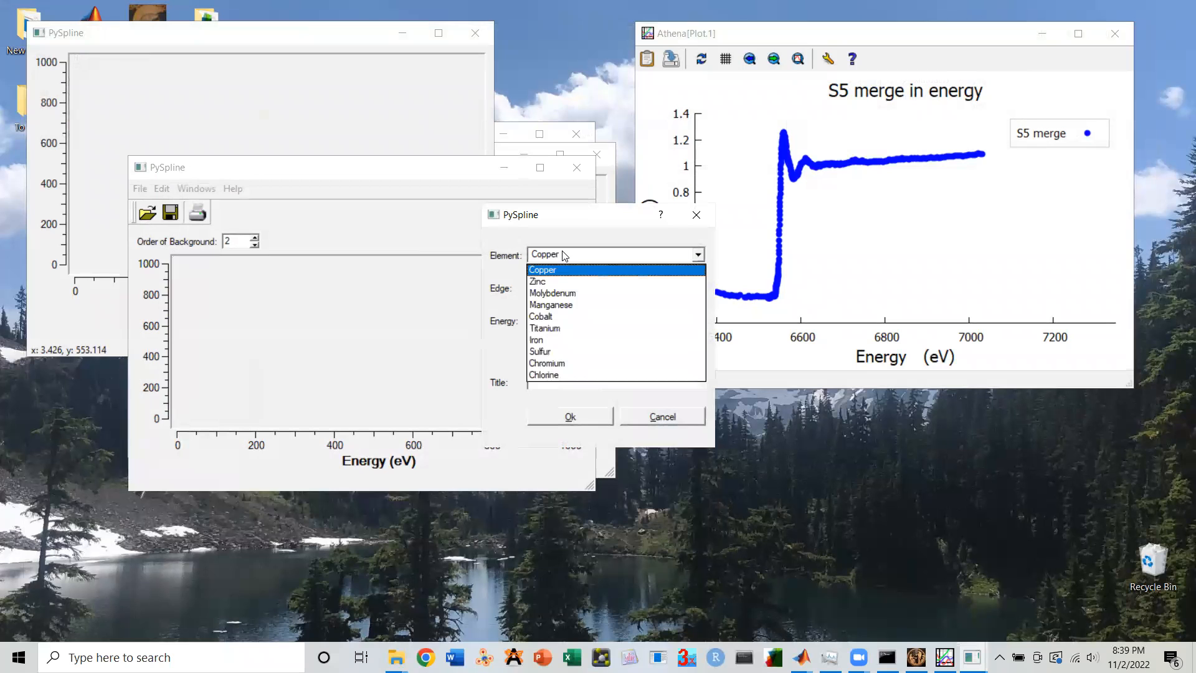
{"action": "left_click", "coordinate": [570, 288]}
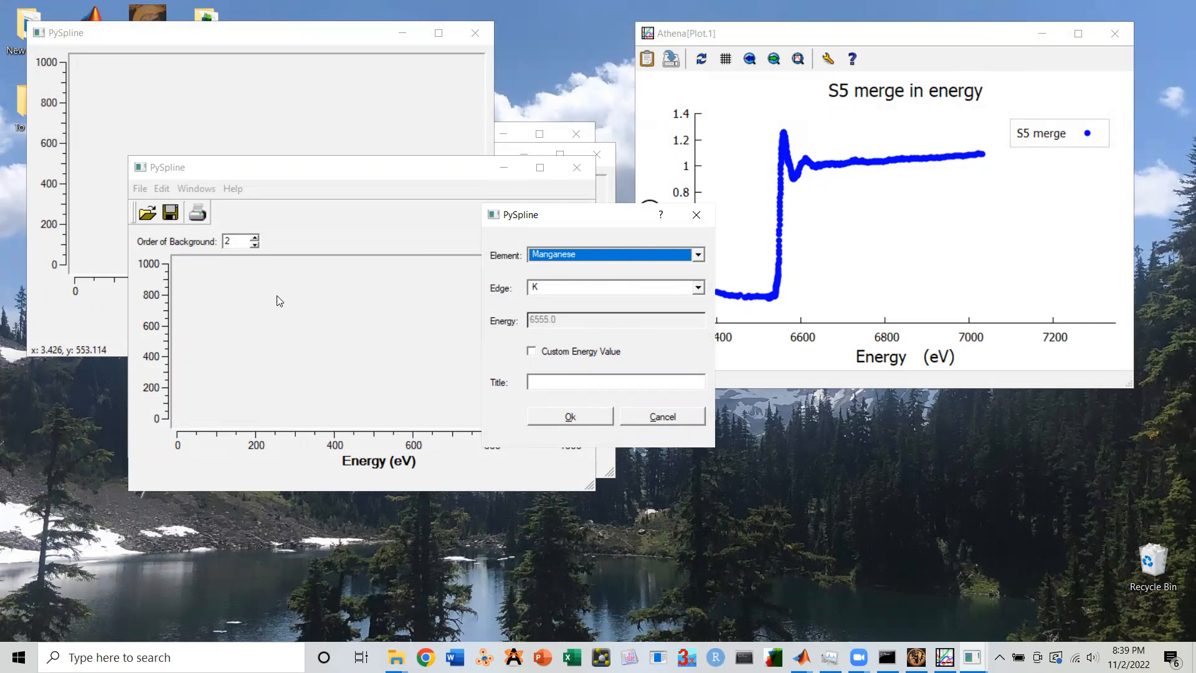
{"action": "left_click", "coordinate": [574, 417]}
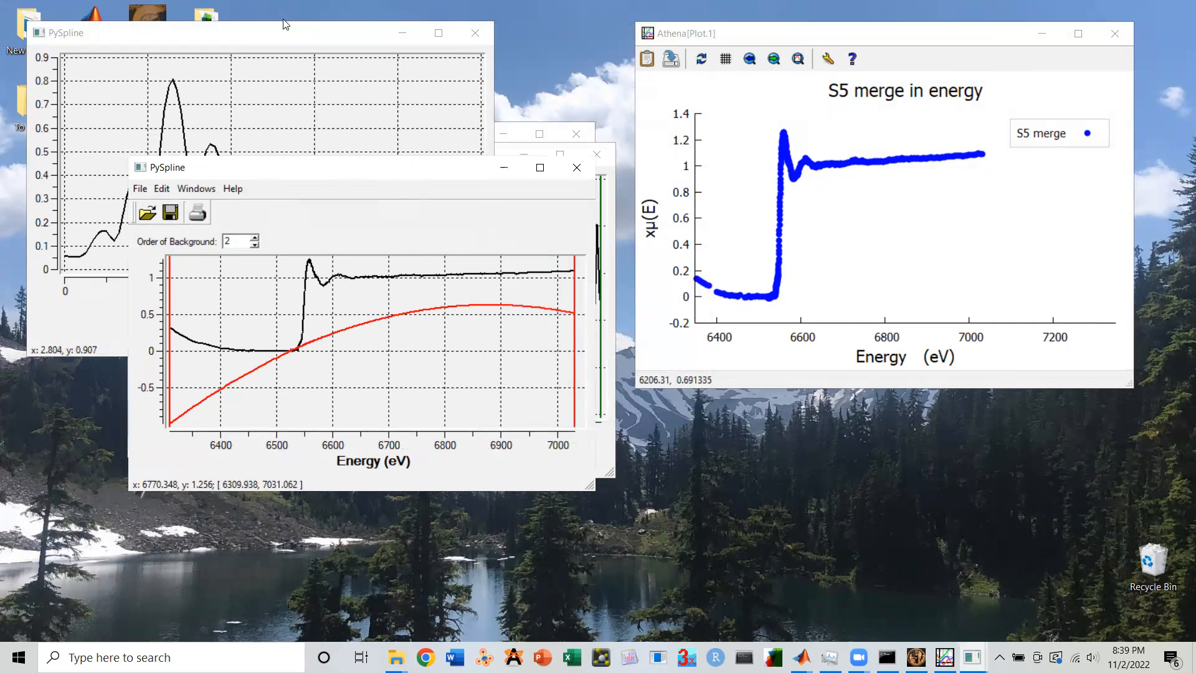
Step: Move the R and energy windows apart and minimize every PySpline window except the energy one
{"action": "left_click", "coordinate": [280, 36]}
{"action": "left_click_drag", "start_coordinate": [281, 36], "coordinate": [924, 281]}
{"action": "left_click_drag", "start_coordinate": [403, 160], "coordinate": [372, 328]}
{"action": "left_click_drag", "start_coordinate": [530, 155], "coordinate": [525, 136]}
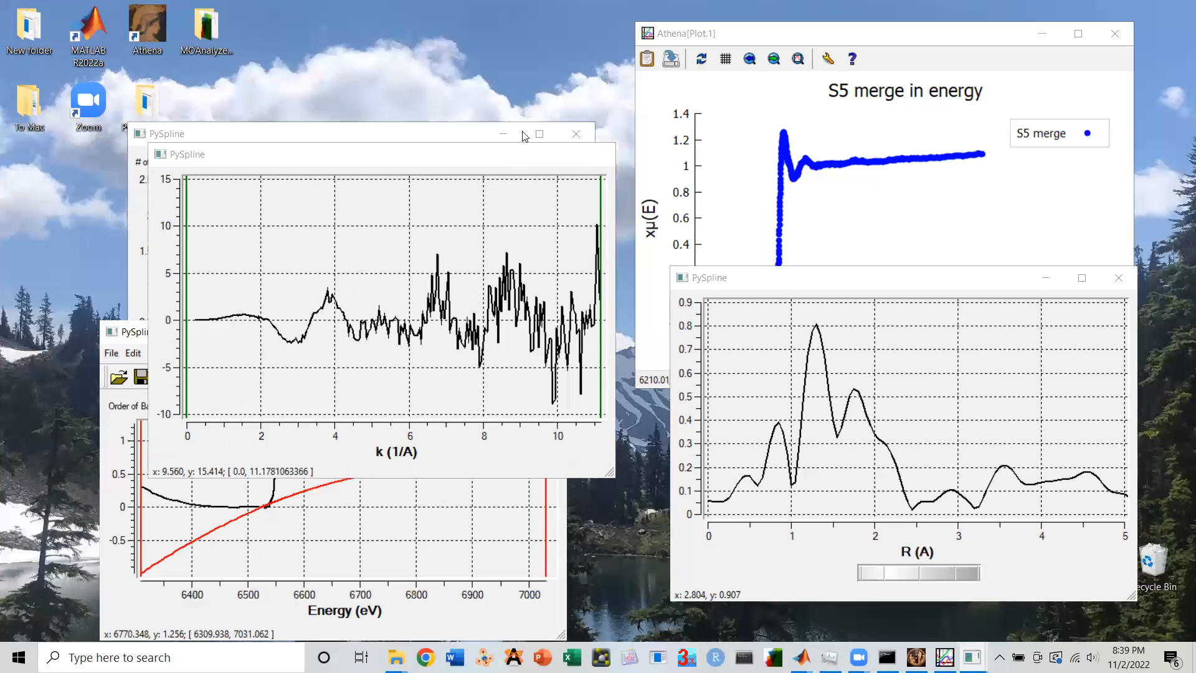
{"action": "left_click", "coordinate": [523, 154]}
{"action": "left_click", "coordinate": [504, 134]}
{"action": "left_click", "coordinate": [1041, 279]}
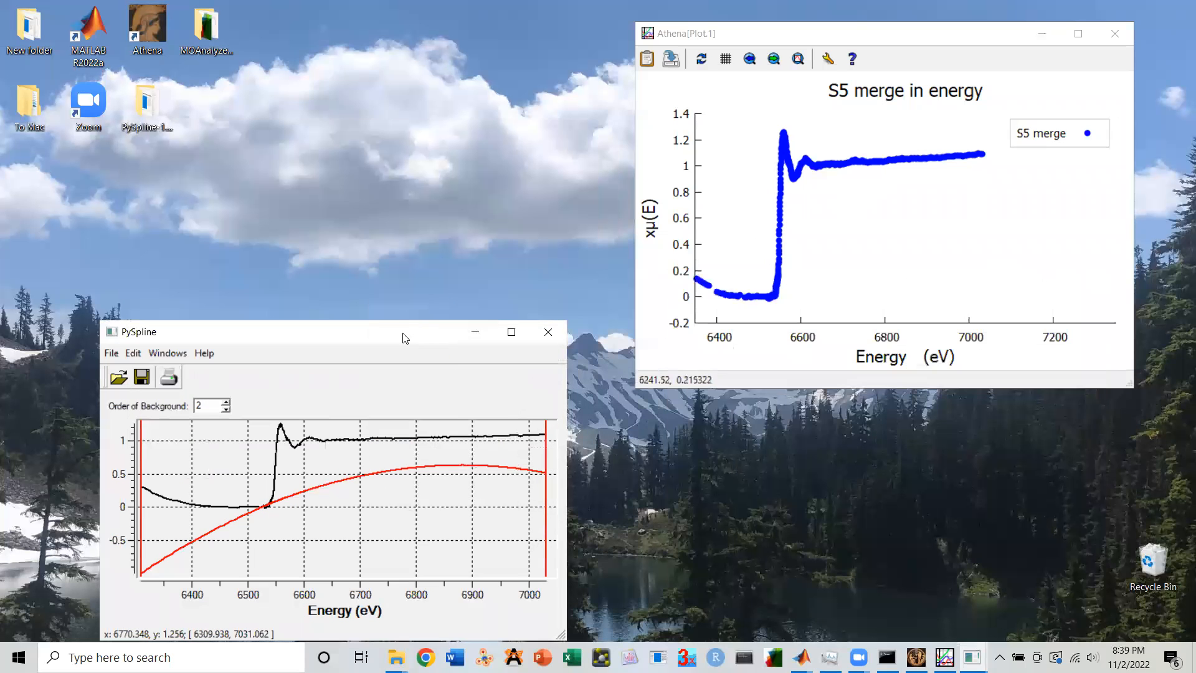
Step: Enlarge the background window and move the lower background marker to about 6585 eV
{"action": "left_click_drag", "start_coordinate": [406, 336], "coordinate": [517, 53]}
{"action": "left_click_drag", "start_coordinate": [669, 352], "coordinate": [975, 561]}
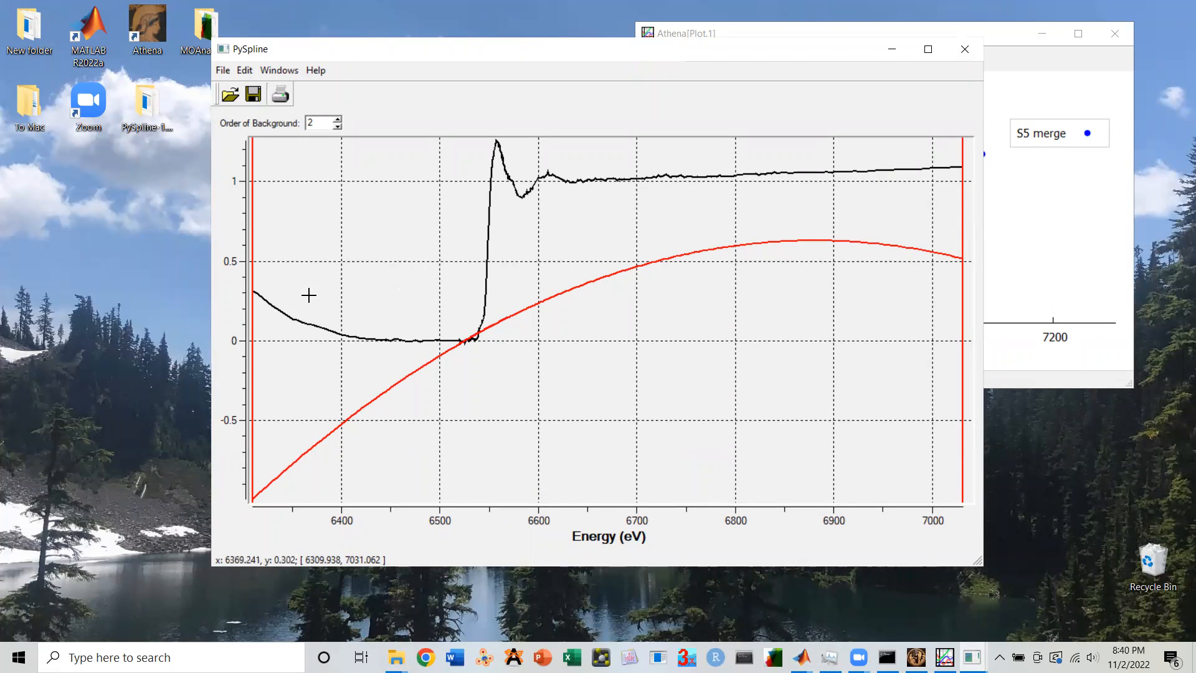
{"action": "mouse_move", "coordinate": [251, 300]}
{"action": "left_mouse_down"}
{"action": "mouse_move", "coordinate": [286, 310]}
{"action": "mouse_move", "coordinate": [534, 283]}
{"action": "mouse_move", "coordinate": [524, 285]}
{"action": "left_mouse_up"}
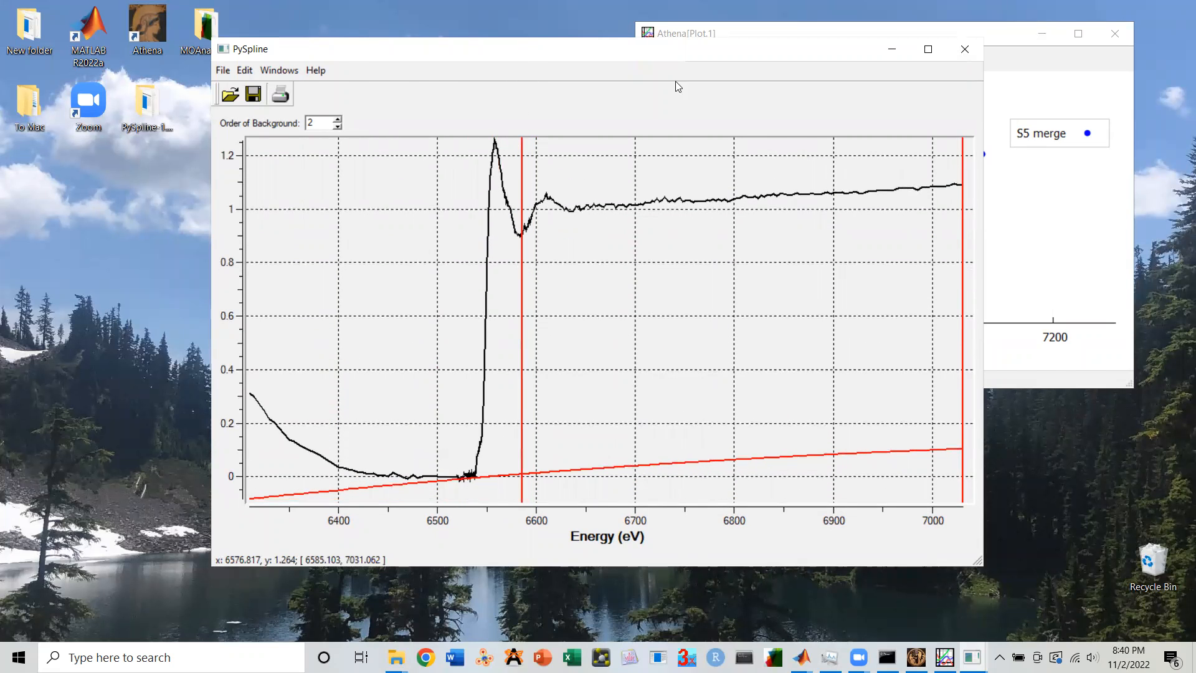
Step: Restore the minimized spline window and arrange it beside the background window, leaving the background window active
{"action": "left_click_drag", "start_coordinate": [678, 49], "coordinate": [815, 34]}
{"action": "left_click", "coordinate": [972, 657]}
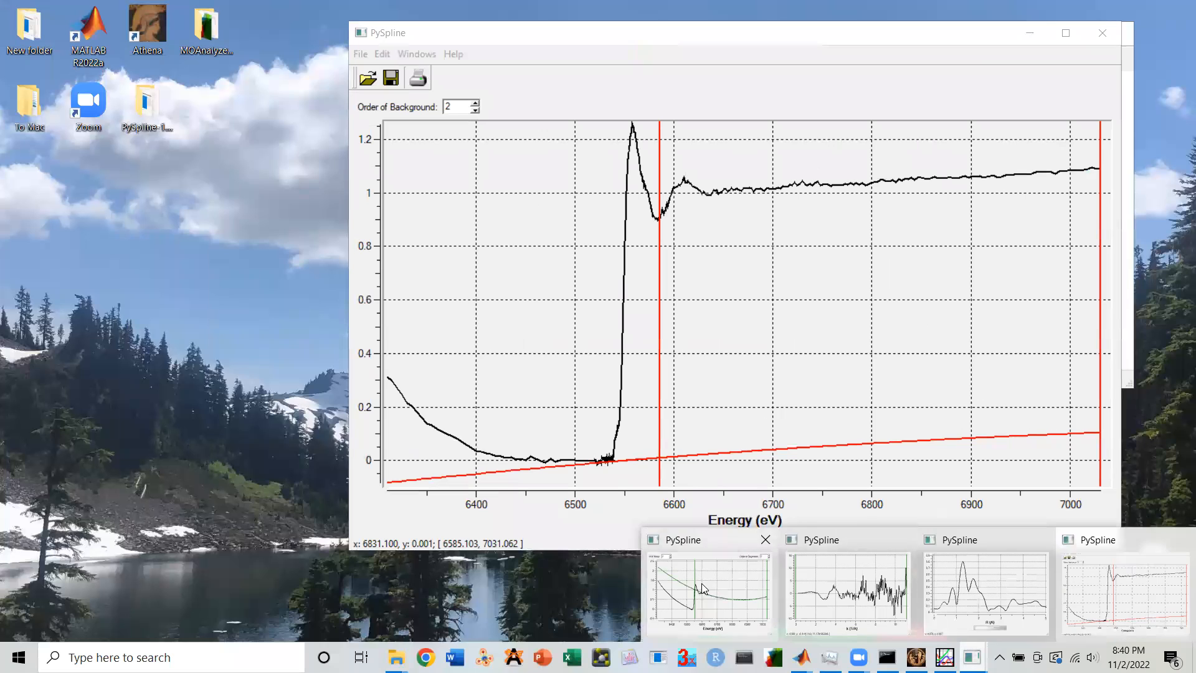
{"action": "left_click", "coordinate": [702, 588]}
{"action": "left_click_drag", "start_coordinate": [422, 140], "coordinate": [300, 314]}
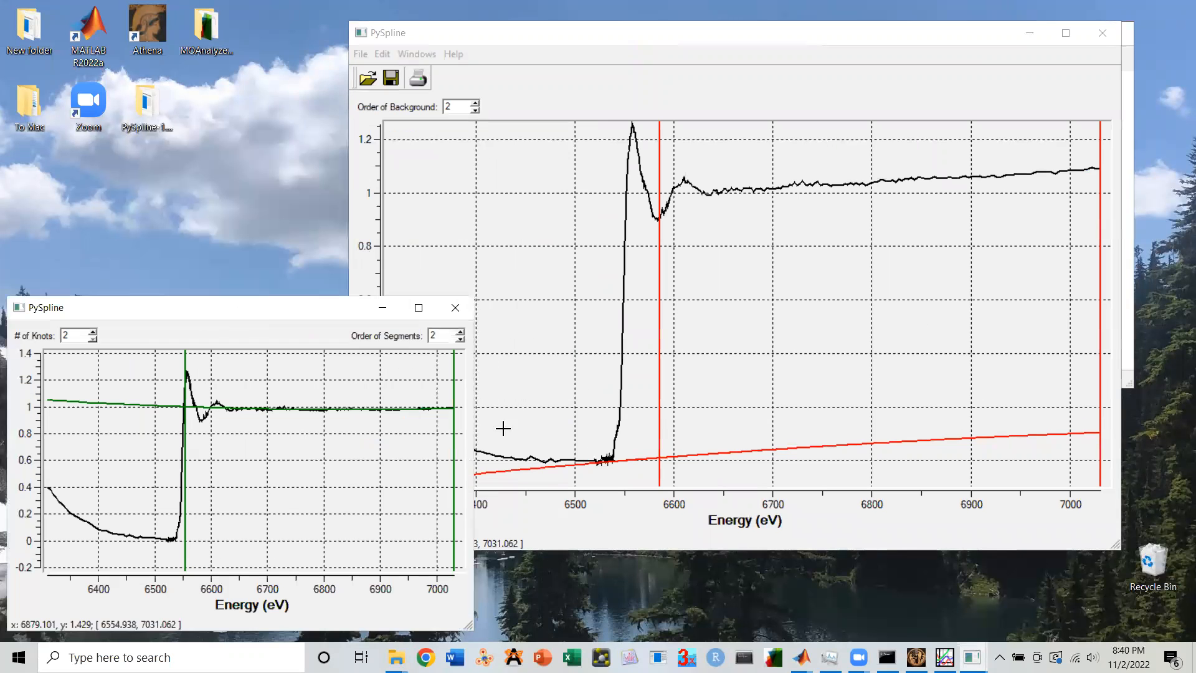
{"action": "left_click", "coordinate": [790, 351]}
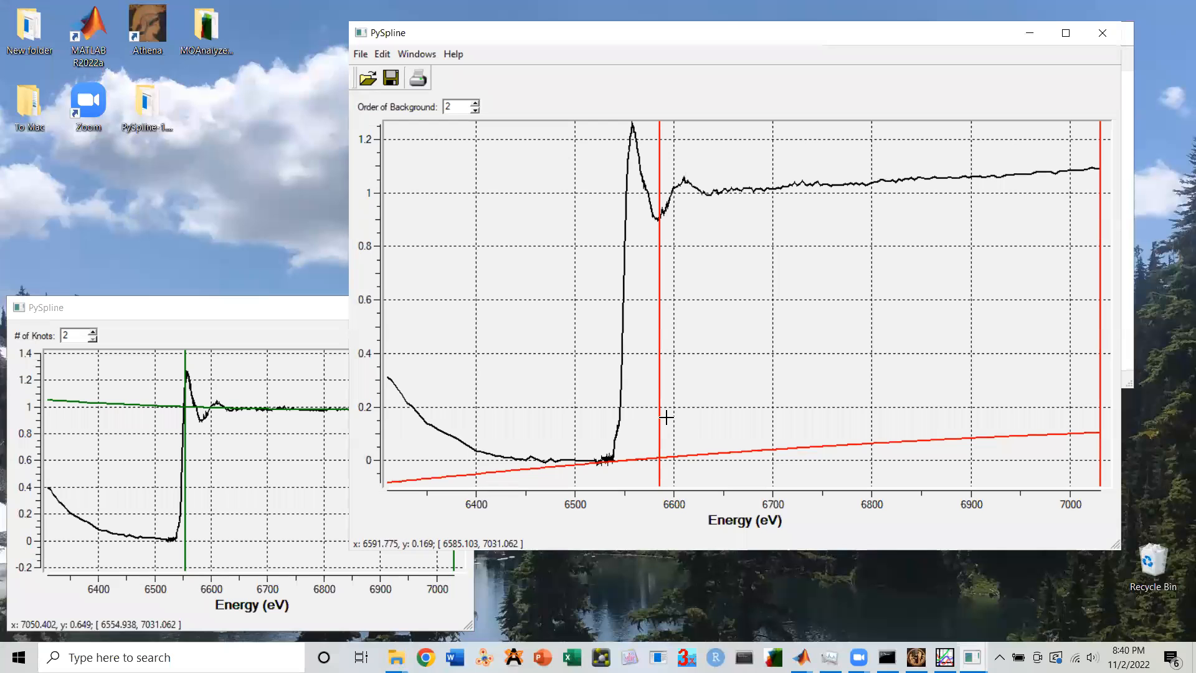
Step: Move the lower background marker to about 6583 eV and try background orders 1, 2 and 3, ending on order 1
{"action": "left_click_drag", "start_coordinate": [659, 425], "coordinate": [658, 425]}
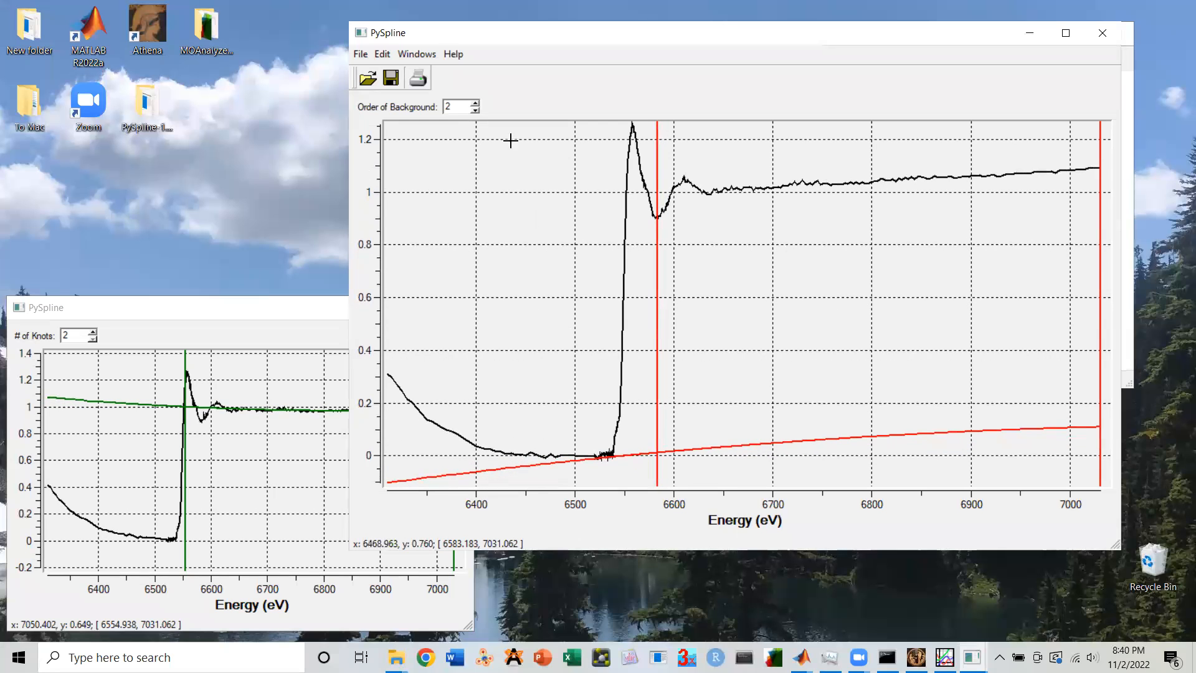
{"action": "left_click", "coordinate": [477, 110]}
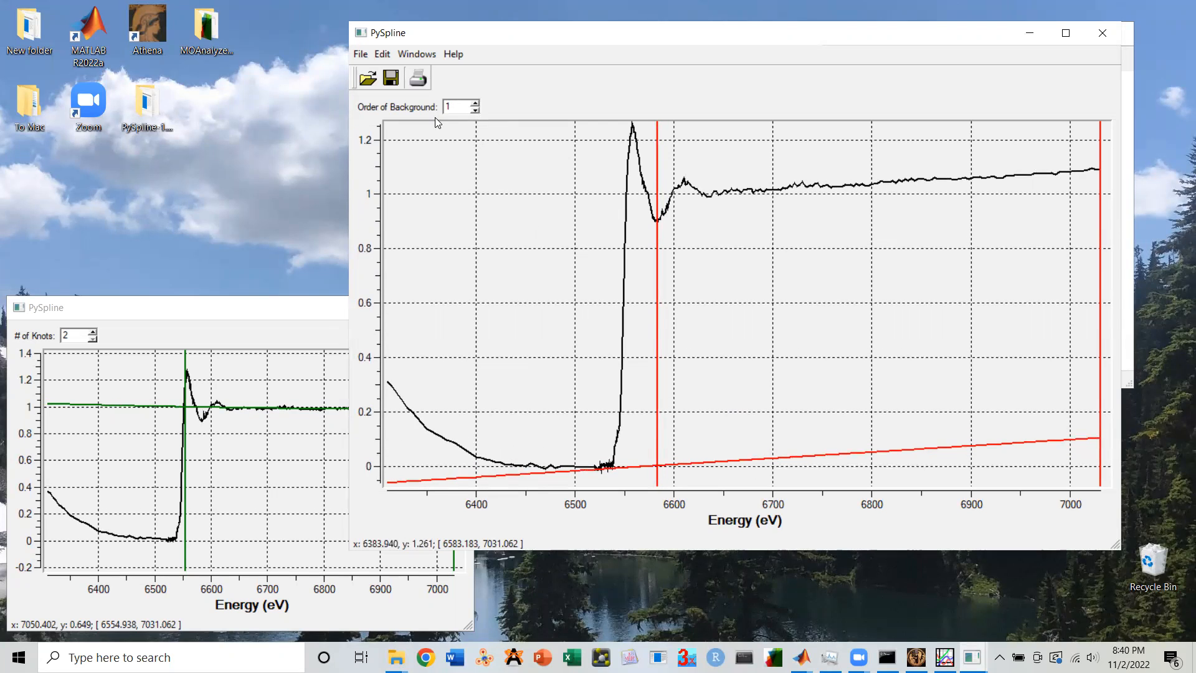
{"action": "left_click", "coordinate": [470, 105]}
{"action": "left_click", "coordinate": [475, 104]}
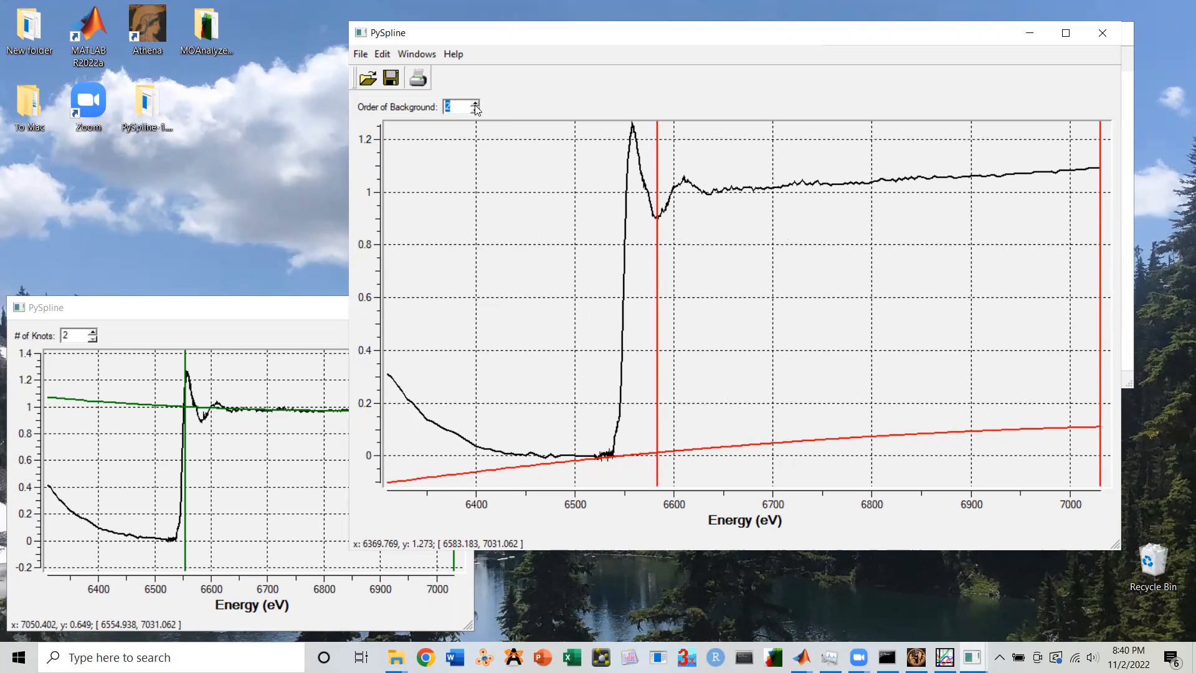
{"action": "left_click", "coordinate": [476, 104]}
{"action": "left_click", "coordinate": [475, 110]}
{"action": "left_click", "coordinate": [475, 110]}
Step: Compare the normalized spectrum in the spline window with the first-order background fit in the background window
{"action": "left_click", "coordinate": [304, 478]}
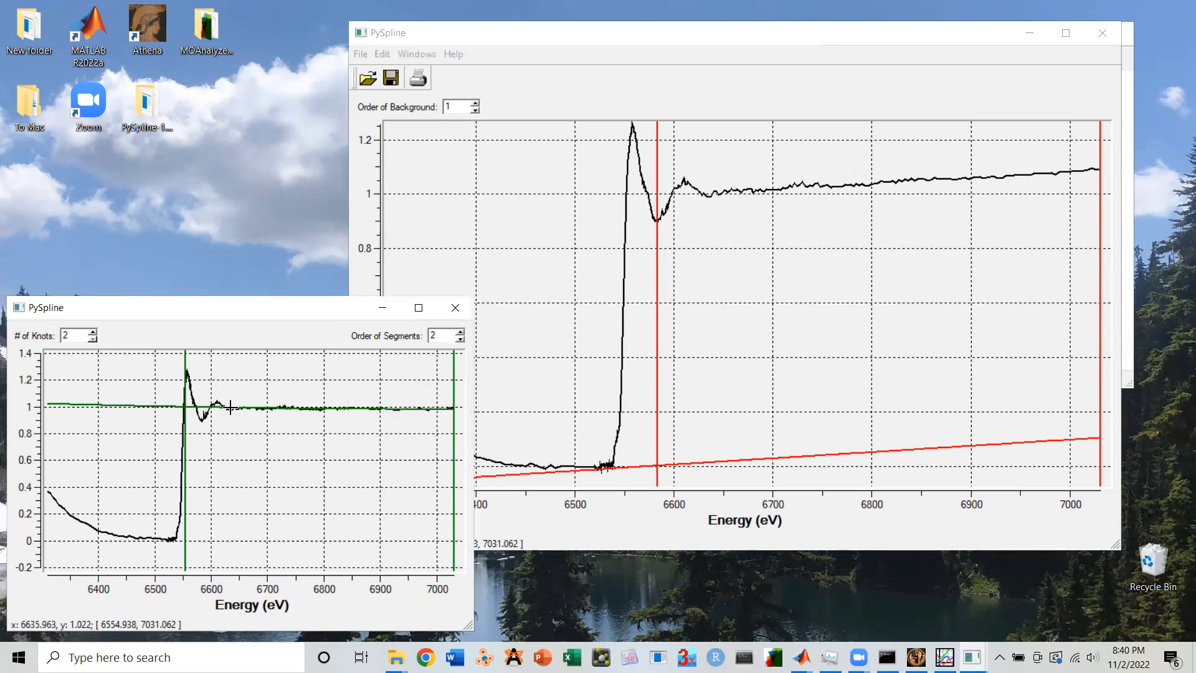
{"action": "left_click_drag", "start_coordinate": [215, 305], "coordinate": [283, 213]}
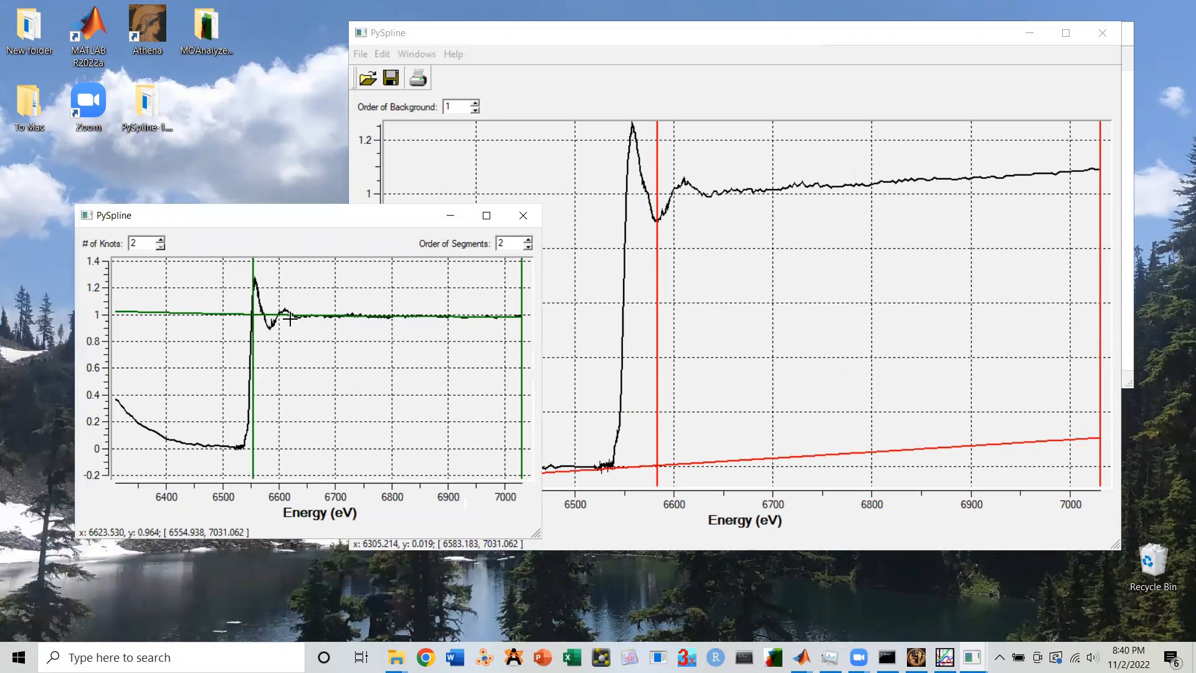
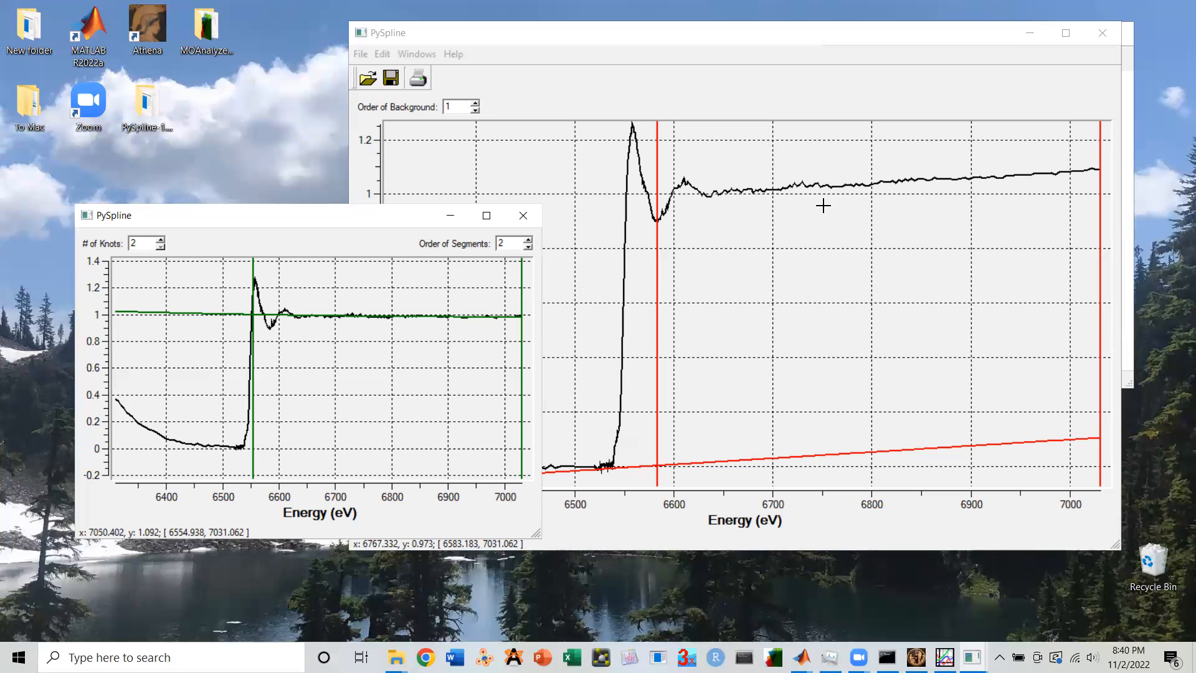
{"action": "left_click", "coordinate": [580, 100]}
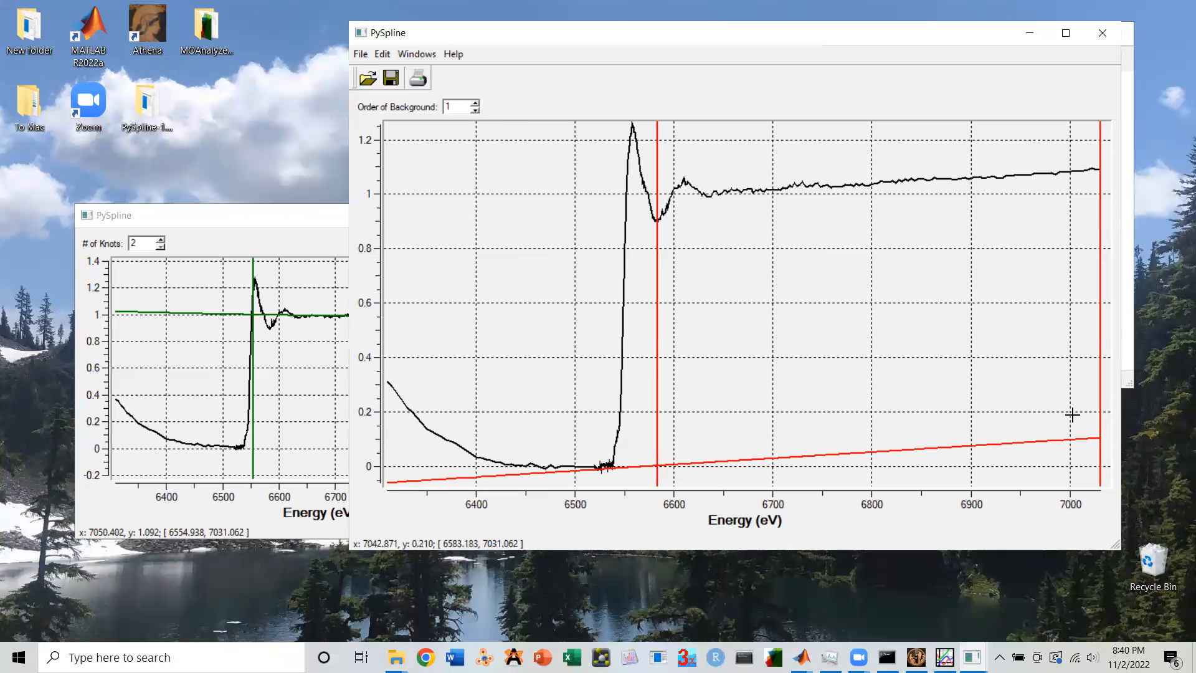
{"action": "left_click", "coordinate": [270, 230]}
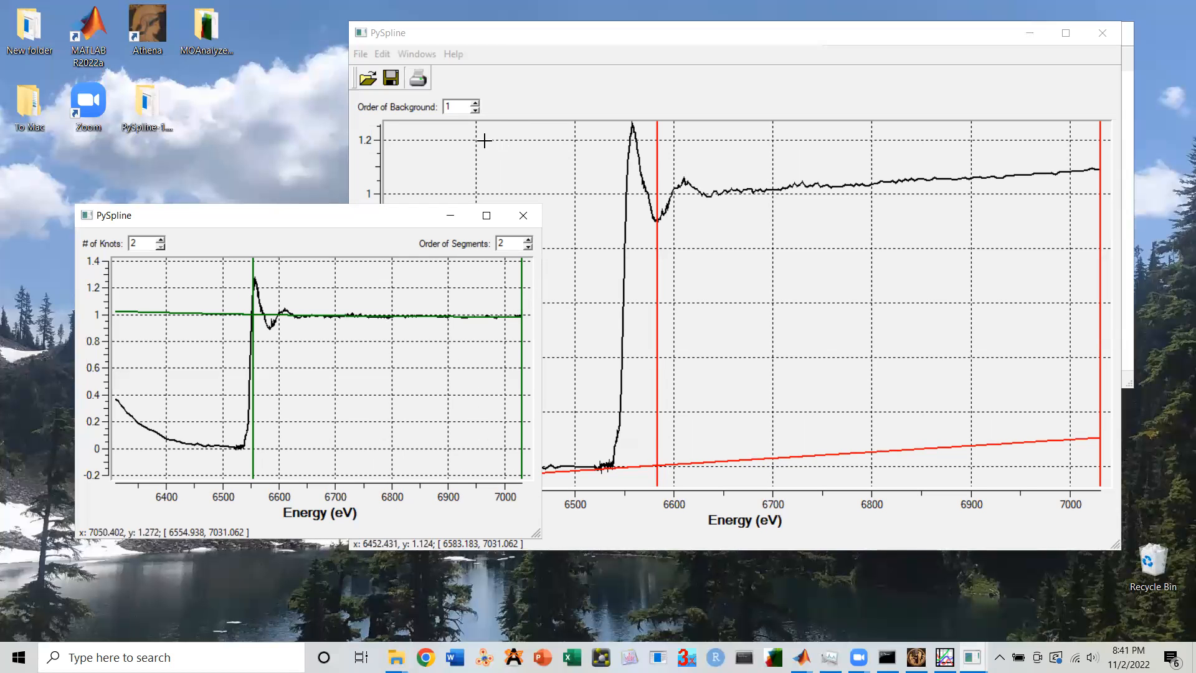
Step: Set the background order to 2, move the lower background marker to about 6589 eV and reposition the spline window
{"action": "left_click", "coordinate": [475, 103]}
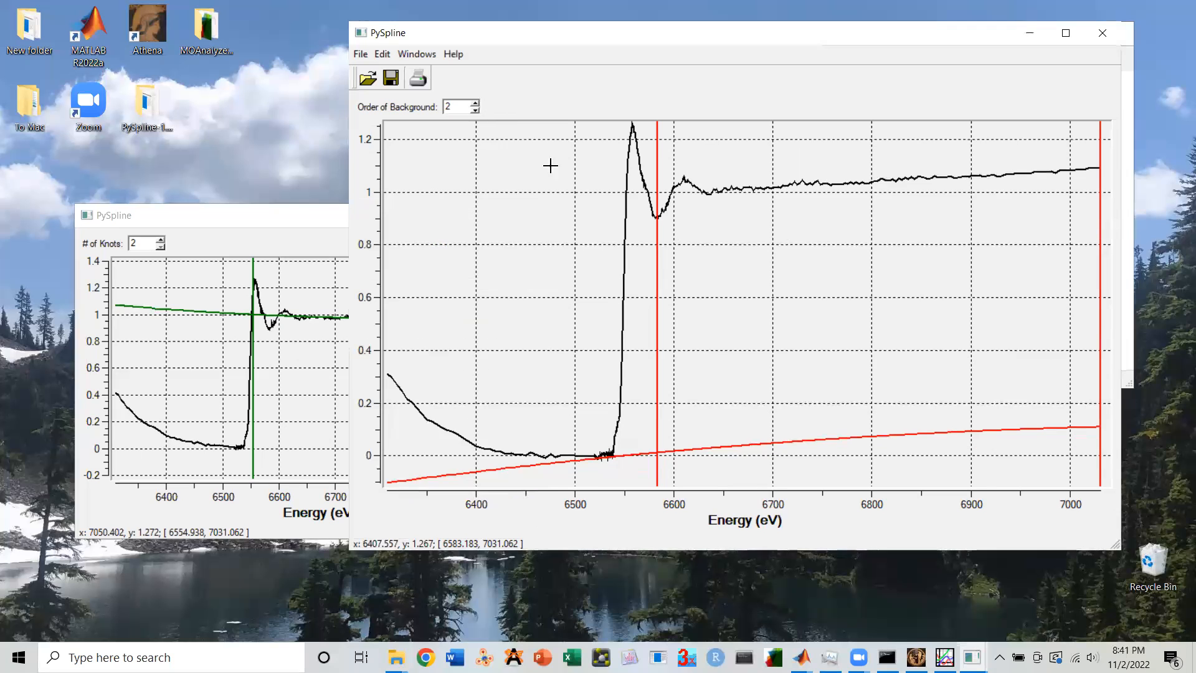
{"action": "left_click", "coordinate": [280, 218]}
{"action": "left_click_drag", "start_coordinate": [280, 219], "coordinate": [205, 193]}
{"action": "left_click", "coordinate": [663, 457]}
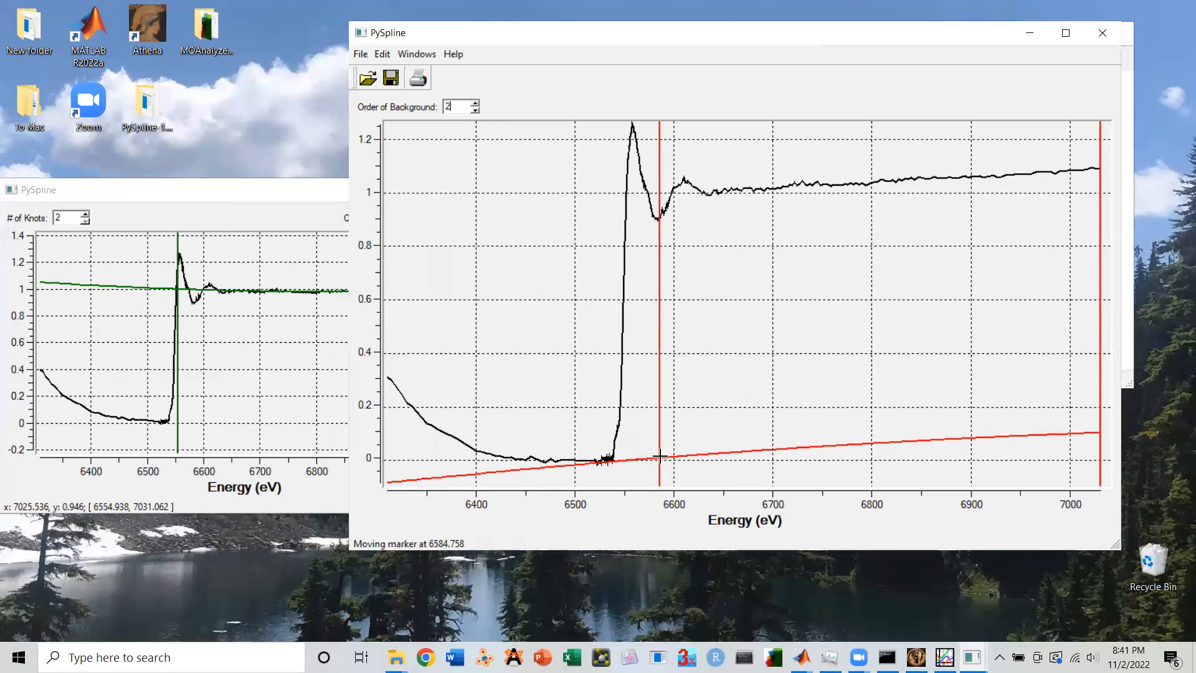
{"action": "left_click", "coordinate": [274, 383]}
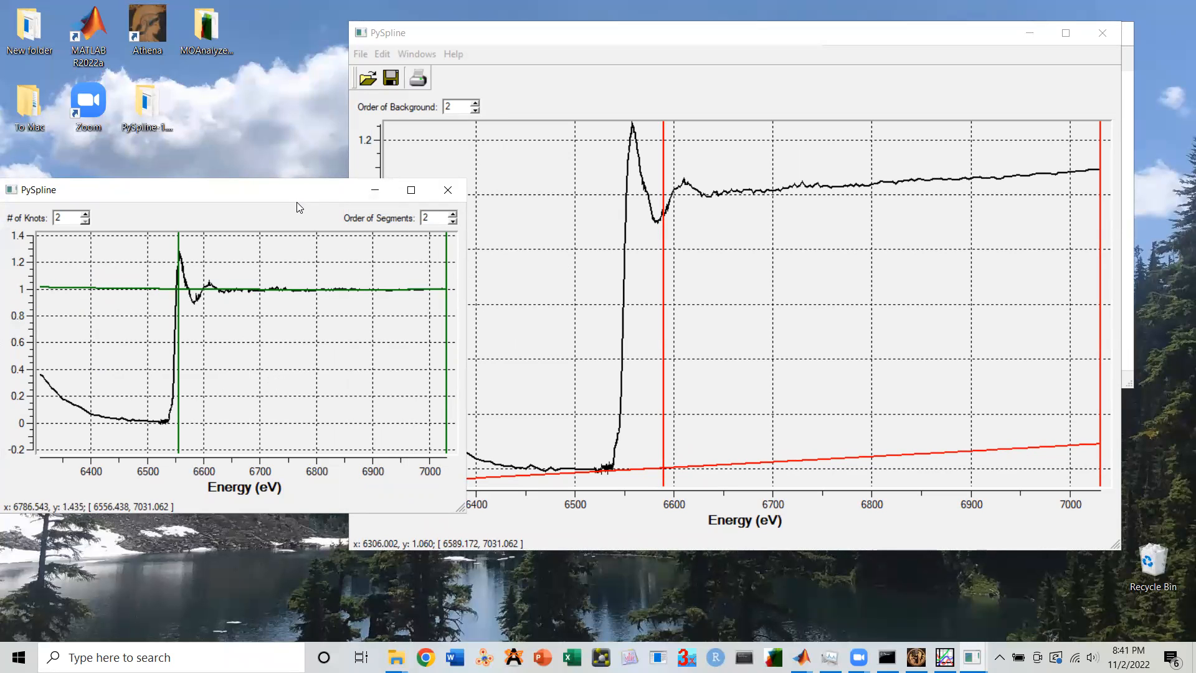
{"action": "left_click_drag", "start_coordinate": [292, 191], "coordinate": [326, 129]}
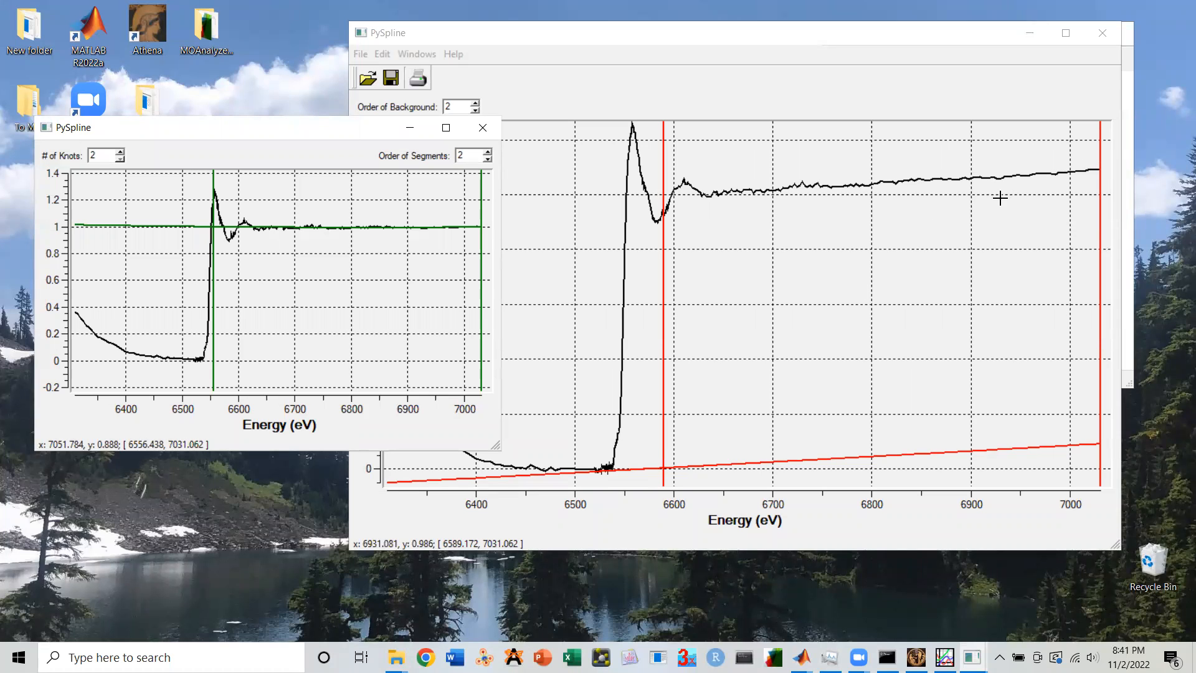
Step: Restore the R-space window to examine the Fourier transform, and minimize it again
{"action": "left_click", "coordinate": [970, 656]}
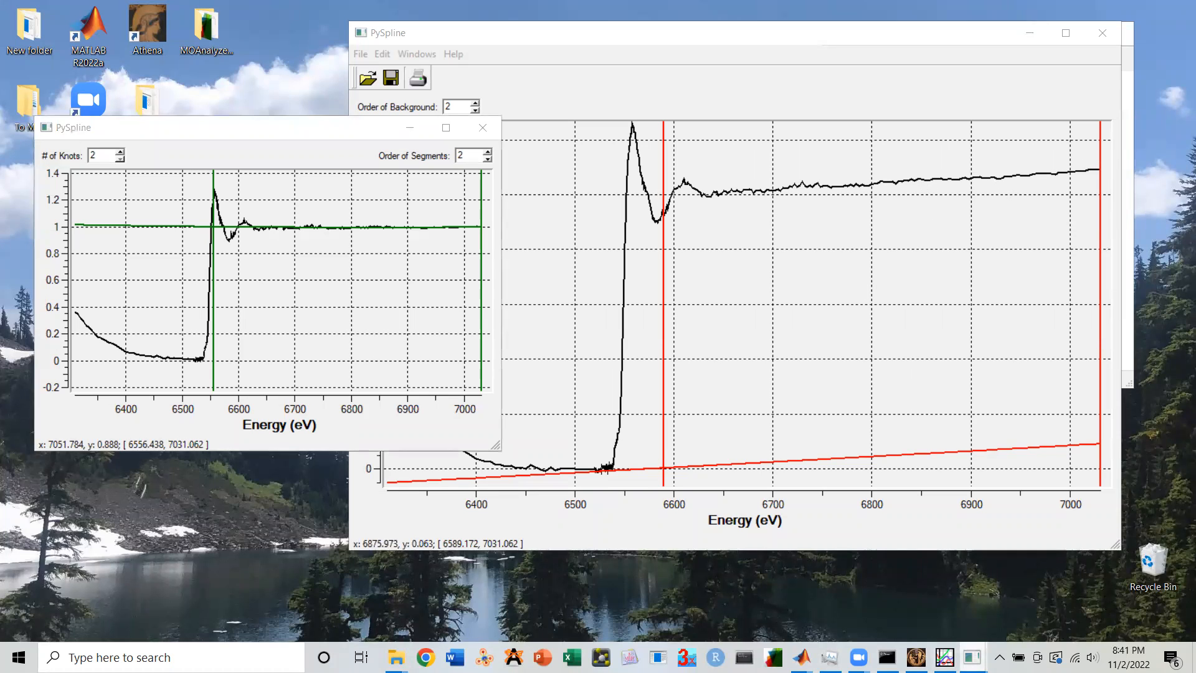
{"action": "left_click", "coordinate": [1031, 605]}
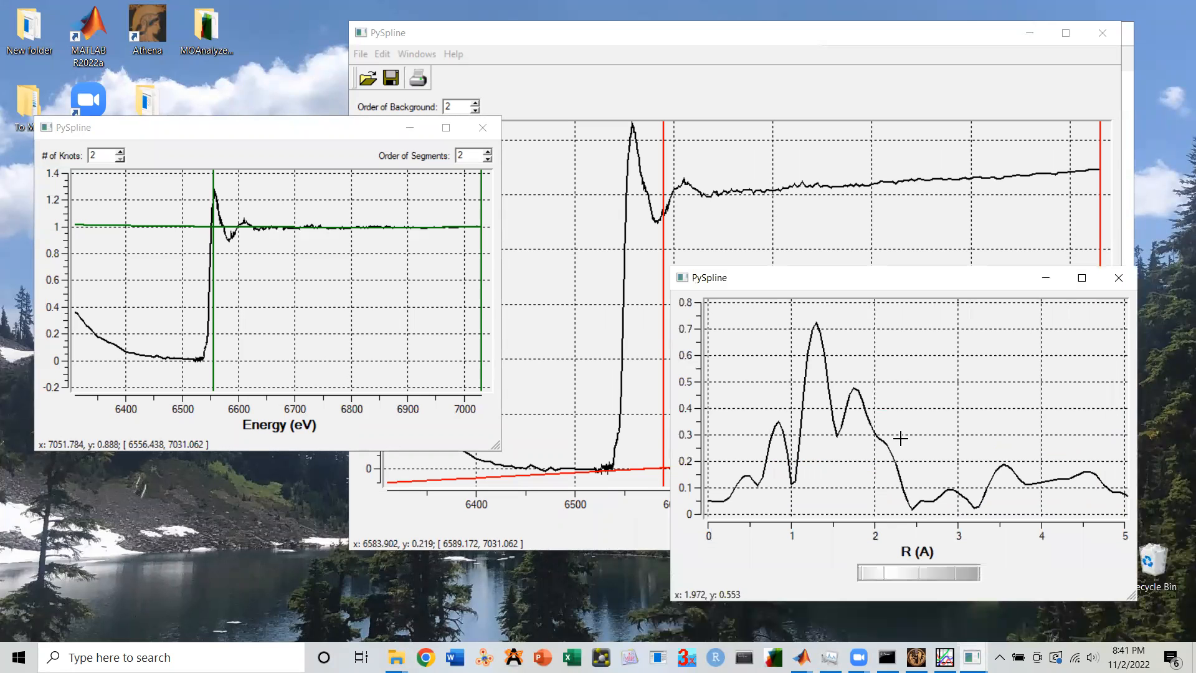
{"action": "left_click", "coordinate": [1046, 277]}
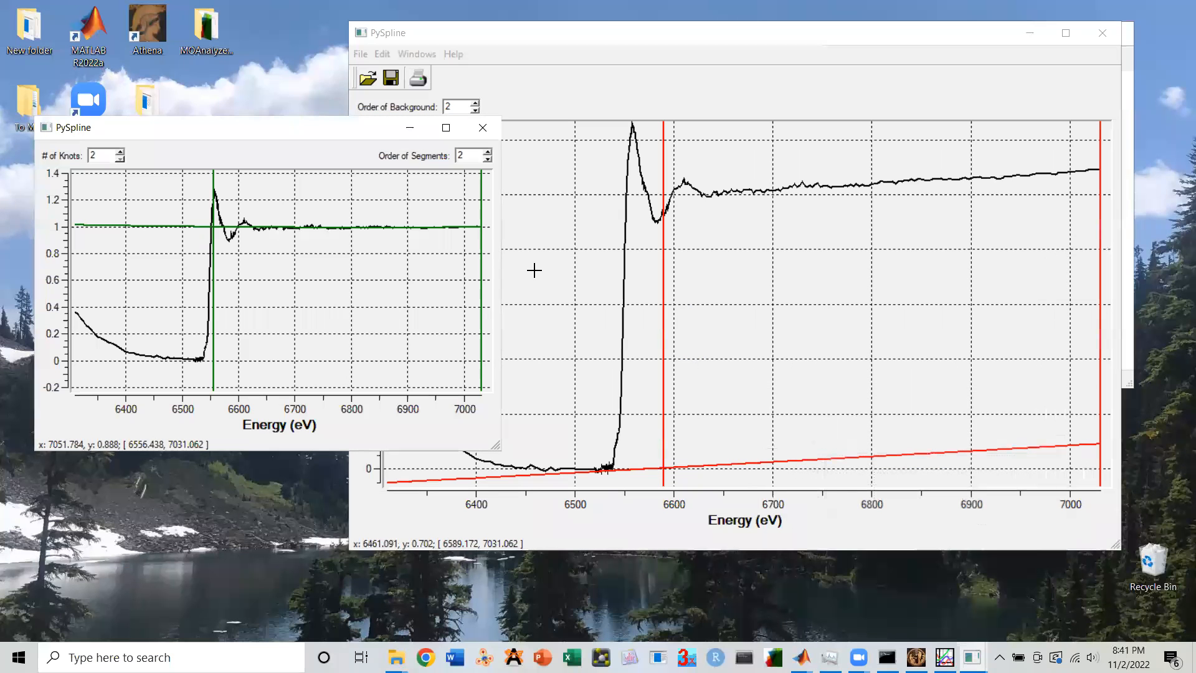
Step: Move the background window aside and shift both background markers into the pre-edge region, at about 6365 and 6485 eV
{"action": "left_click_drag", "start_coordinate": [599, 35], "coordinate": [642, 35]}
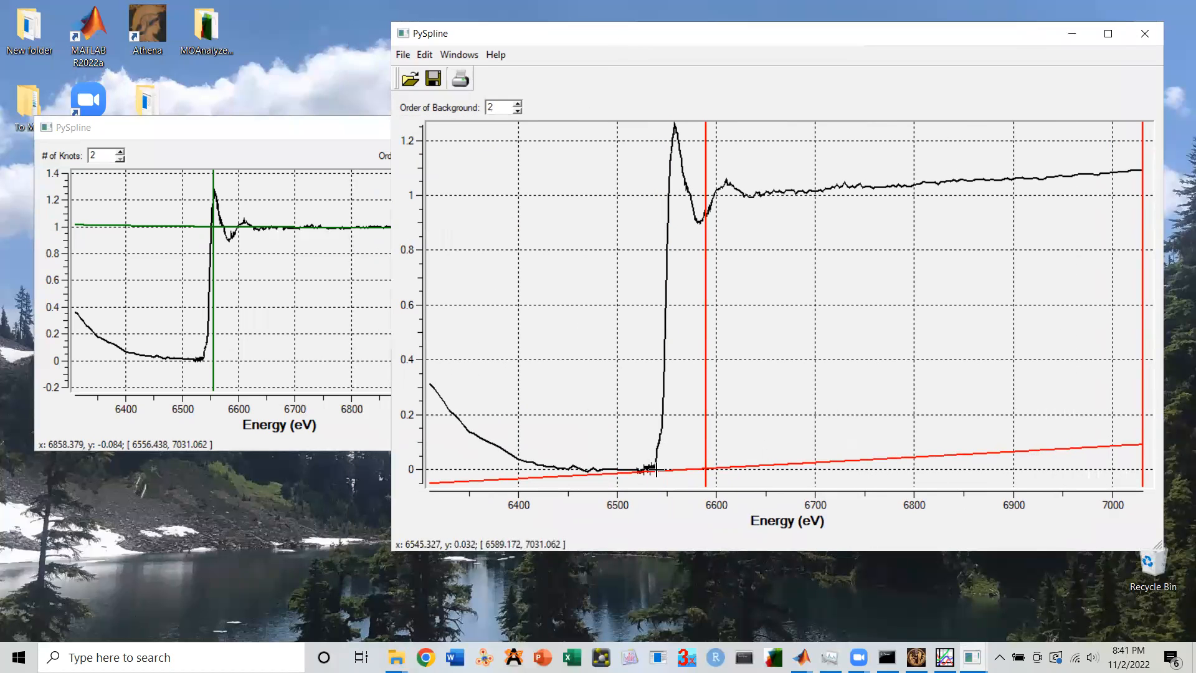
{"action": "mouse_move", "coordinate": [694, 397]}
{"action": "left_mouse_down"}
{"action": "mouse_move", "coordinate": [683, 417]}
{"action": "mouse_move", "coordinate": [596, 422]}
{"action": "mouse_move", "coordinate": [560, 408]}
{"action": "mouse_move", "coordinate": [707, 411]}
{"action": "left_mouse_up"}
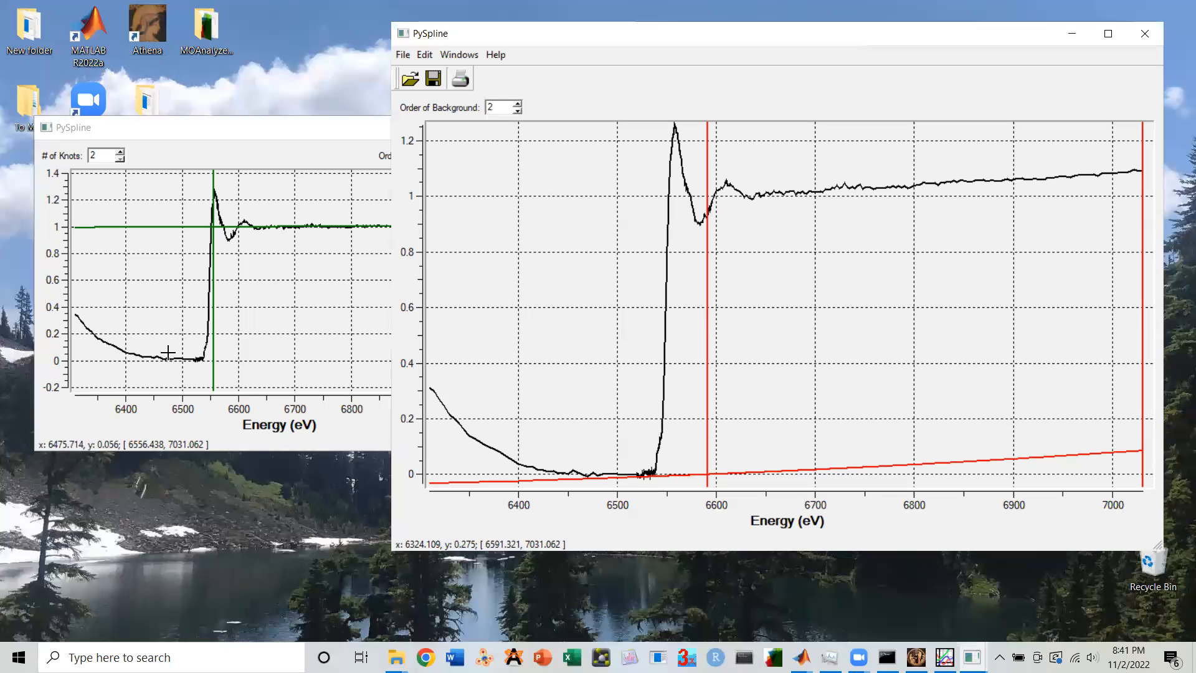
{"action": "left_click_drag", "start_coordinate": [689, 380], "coordinate": [507, 365]}
{"action": "left_click_drag", "start_coordinate": [1112, 342], "coordinate": [591, 350]}
{"action": "left_click_drag", "start_coordinate": [497, 339], "coordinate": [484, 339]}
{"action": "left_click_drag", "start_coordinate": [595, 365], "coordinate": [600, 358]}
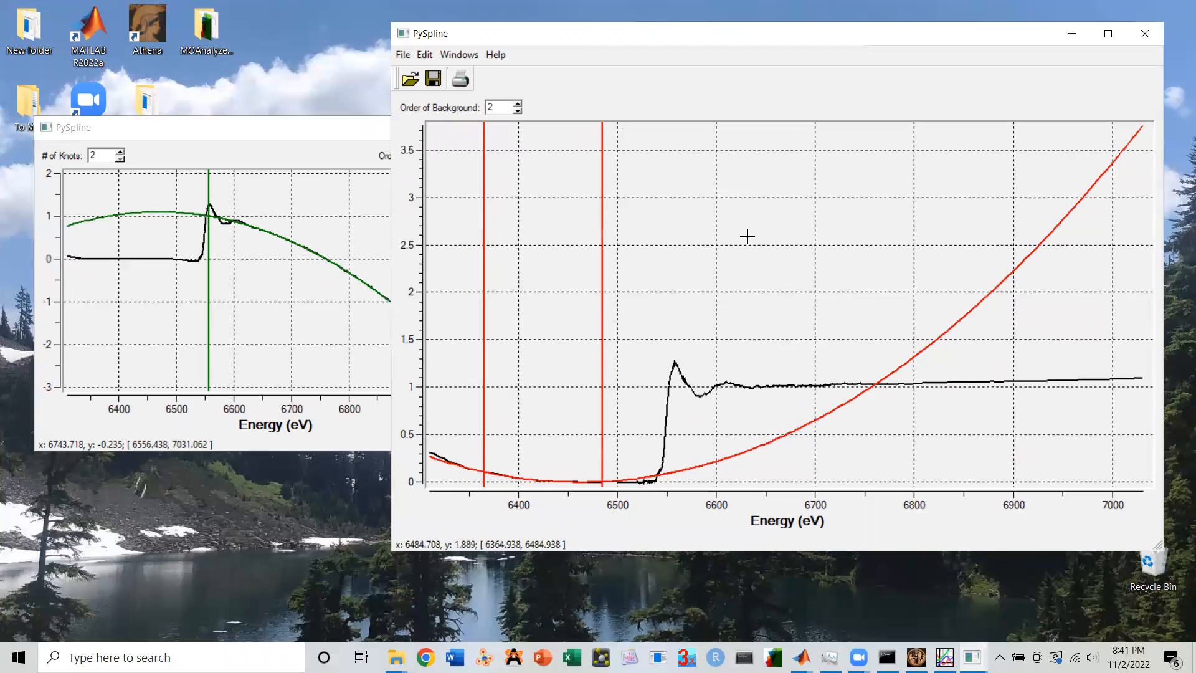
Step: Try background order 3, return to order 2 and move the background markers to about 6455 and 6520 eV
{"action": "left_click", "coordinate": [517, 104]}
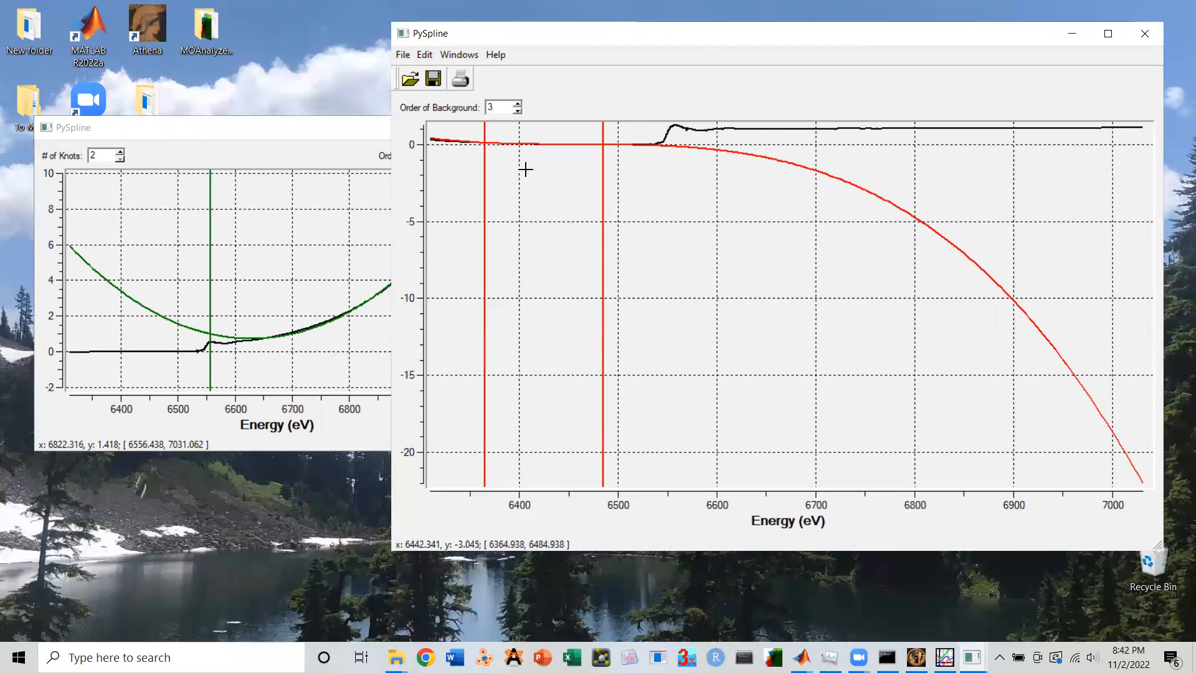
{"action": "left_click", "coordinate": [517, 110]}
{"action": "mouse_move", "coordinate": [590, 395]}
{"action": "left_mouse_down"}
{"action": "mouse_move", "coordinate": [633, 398]}
{"action": "mouse_move", "coordinate": [609, 398]}
{"action": "mouse_move", "coordinate": [619, 395]}
{"action": "left_mouse_up"}
{"action": "left_click_drag", "start_coordinate": [469, 422], "coordinate": [634, 424]}
Step: Bring the spline window into view and widen the background range to about 6440 to 6531 eV
{"action": "left_click_drag", "start_coordinate": [318, 129], "coordinate": [263, 83]}
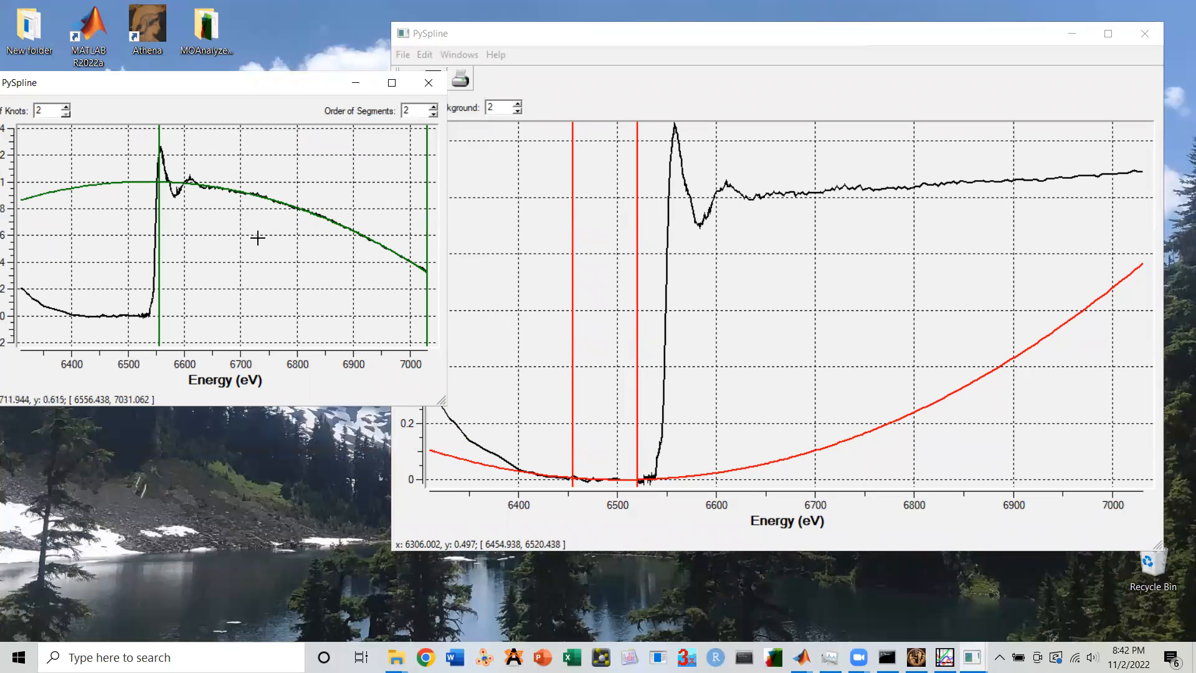
{"action": "left_click_drag", "start_coordinate": [635, 275], "coordinate": [644, 272]}
{"action": "left_click_drag", "start_coordinate": [571, 286], "coordinate": [559, 290]}
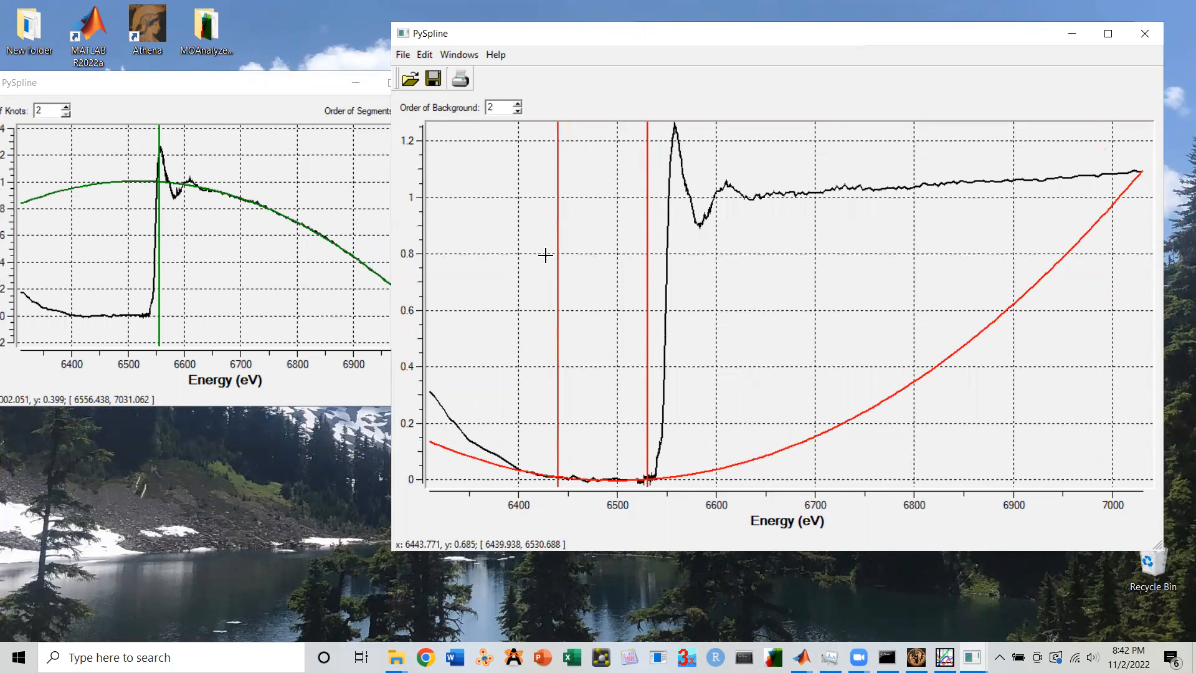
Step: Try background orders 3 and 4 on the pre-edge fit and return to order 2
{"action": "left_click", "coordinate": [517, 104]}
{"action": "left_click", "coordinate": [518, 104]}
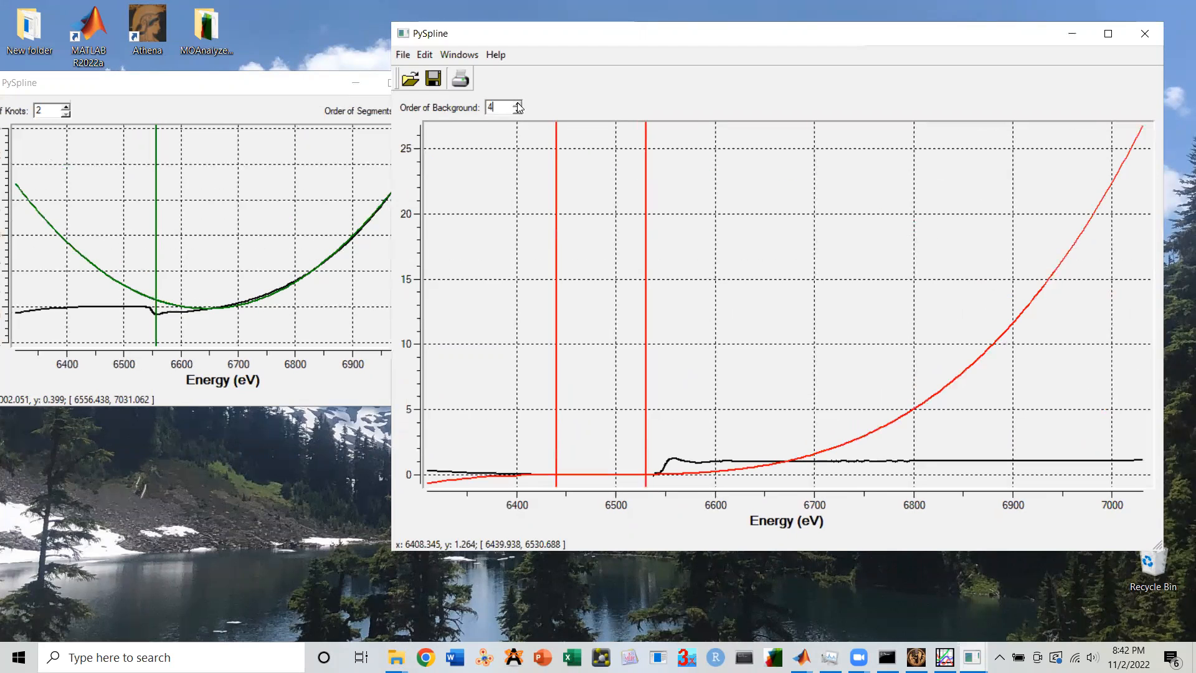
{"action": "left_click", "coordinate": [519, 110]}
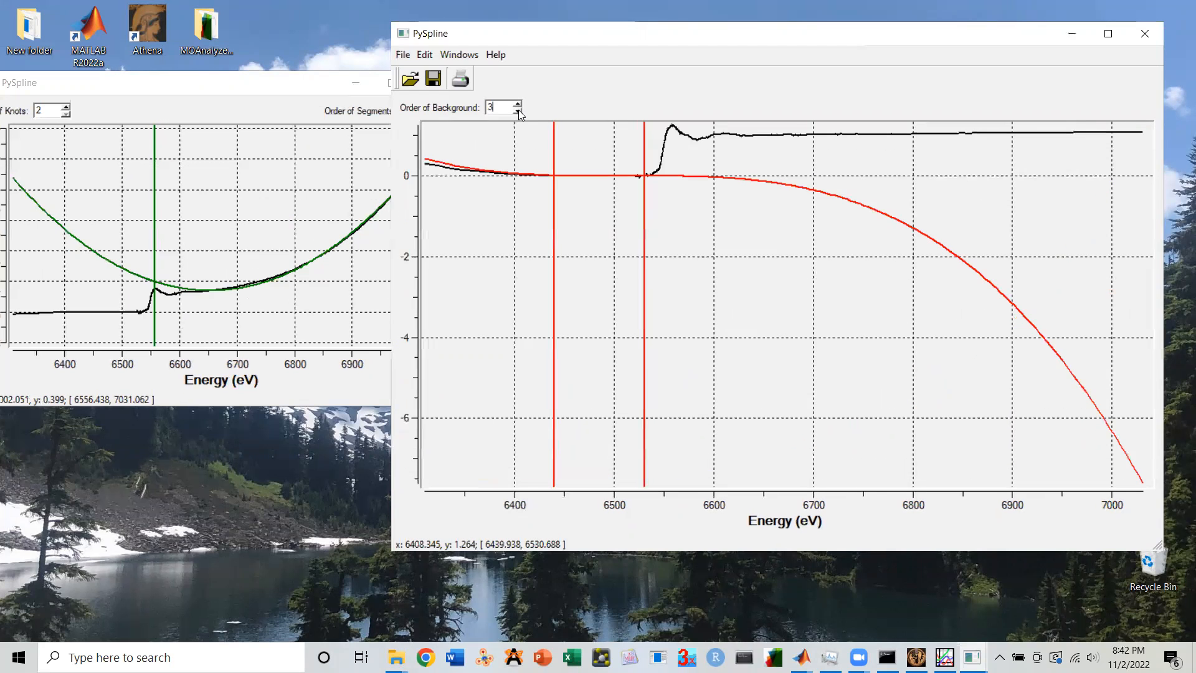
{"action": "left_click", "coordinate": [519, 110]}
Step: Move the lower background marker to about 6400 eV and the upper one to about 6520 eV
{"action": "left_click_drag", "start_coordinate": [560, 359], "coordinate": [507, 356]}
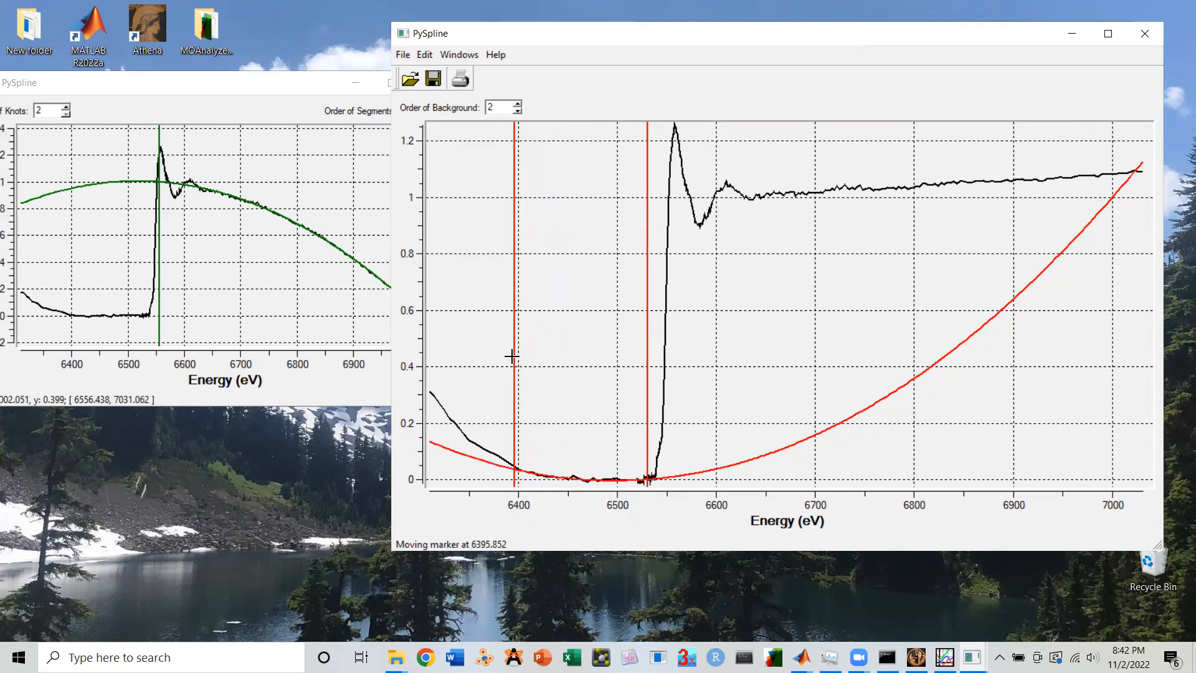
{"action": "left_click_drag", "start_coordinate": [644, 382], "coordinate": [615, 378]}
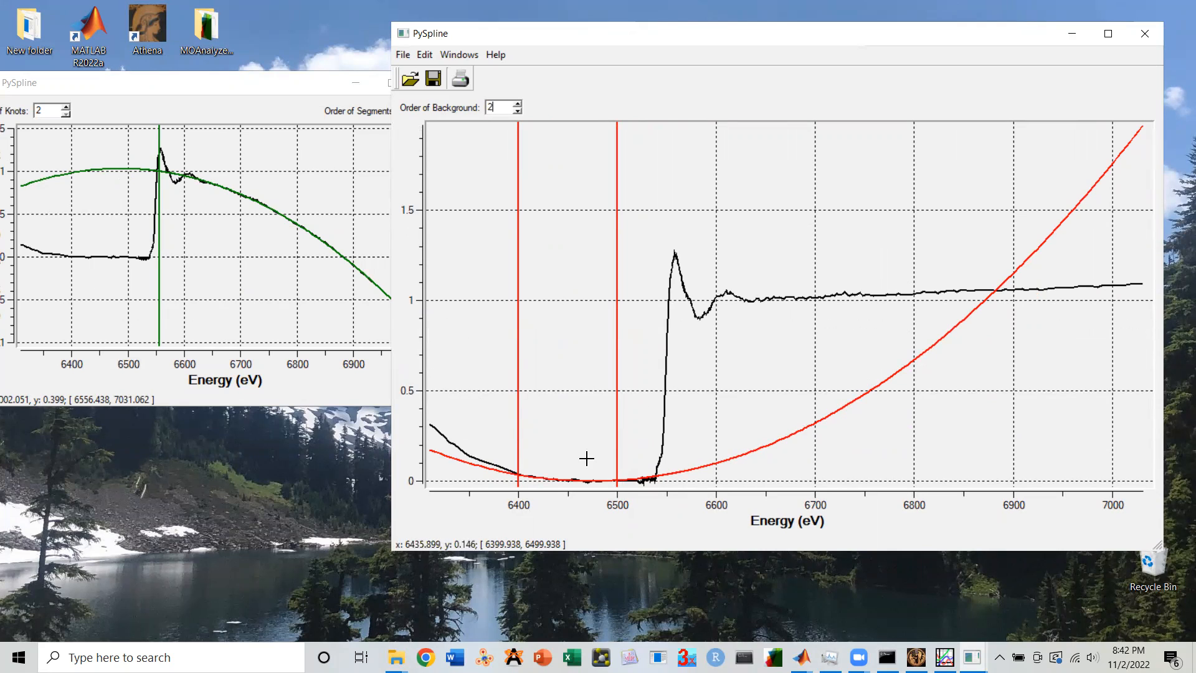
{"action": "left_click_drag", "start_coordinate": [615, 341], "coordinate": [637, 340]}
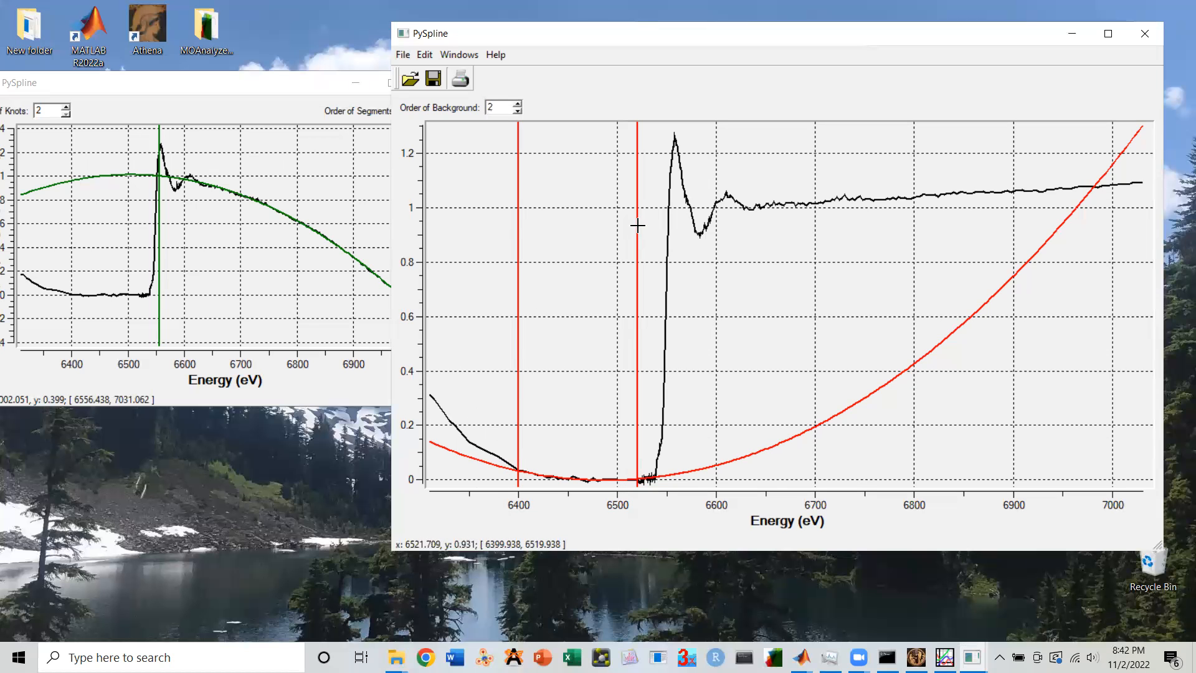
Step: Move the background markers into the post-edge region at about 6664 and 6909 eV and bring the spline window fully into view
{"action": "left_click_drag", "start_coordinate": [633, 223], "coordinate": [941, 232]}
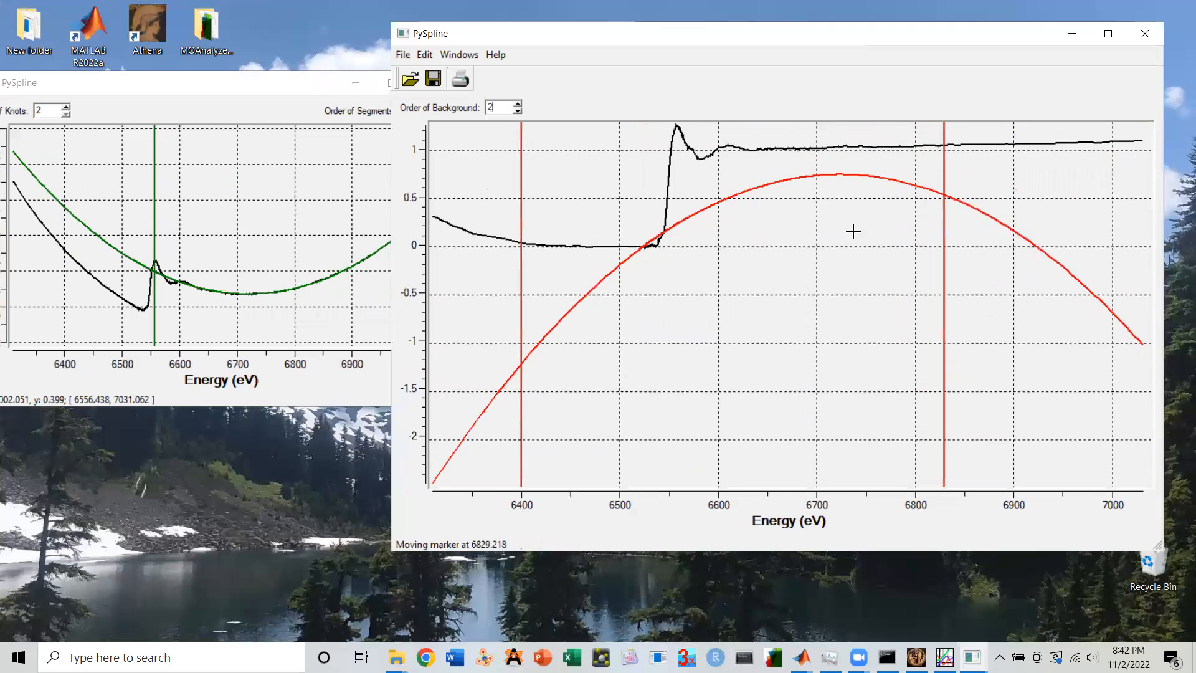
{"action": "left_click_drag", "start_coordinate": [523, 286], "coordinate": [780, 274]}
{"action": "left_click_drag", "start_coordinate": [941, 269], "coordinate": [1022, 264]}
{"action": "left_click", "coordinate": [132, 284]}
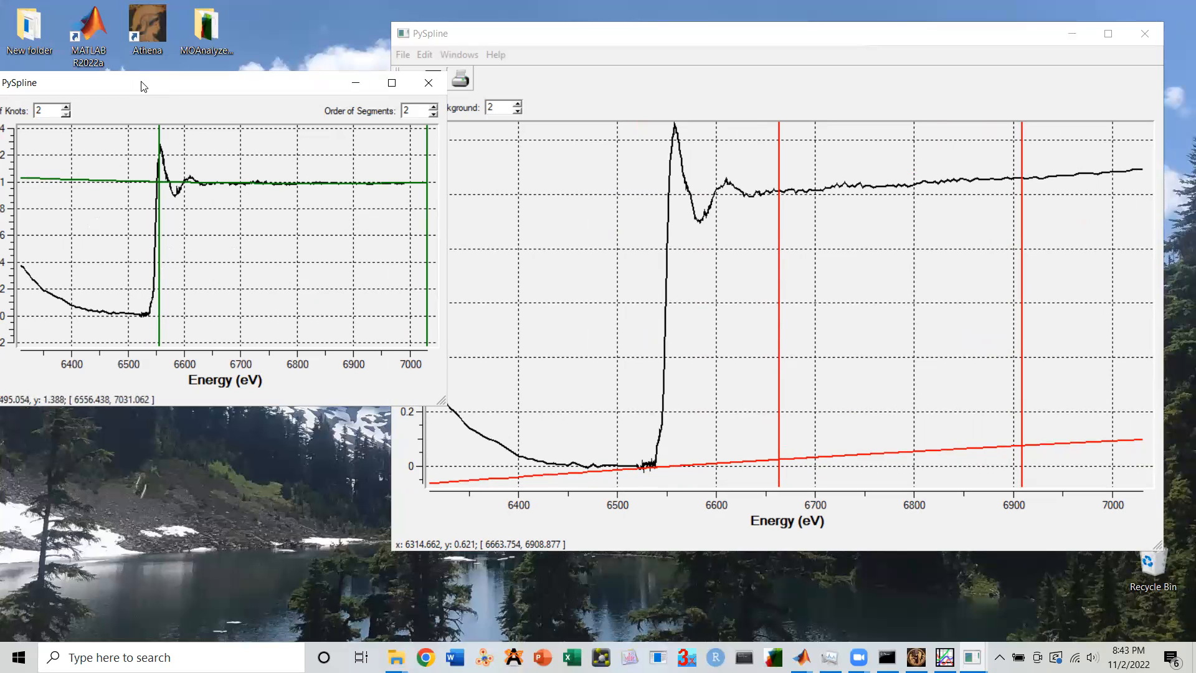
{"action": "left_click_drag", "start_coordinate": [141, 86], "coordinate": [207, 80]}
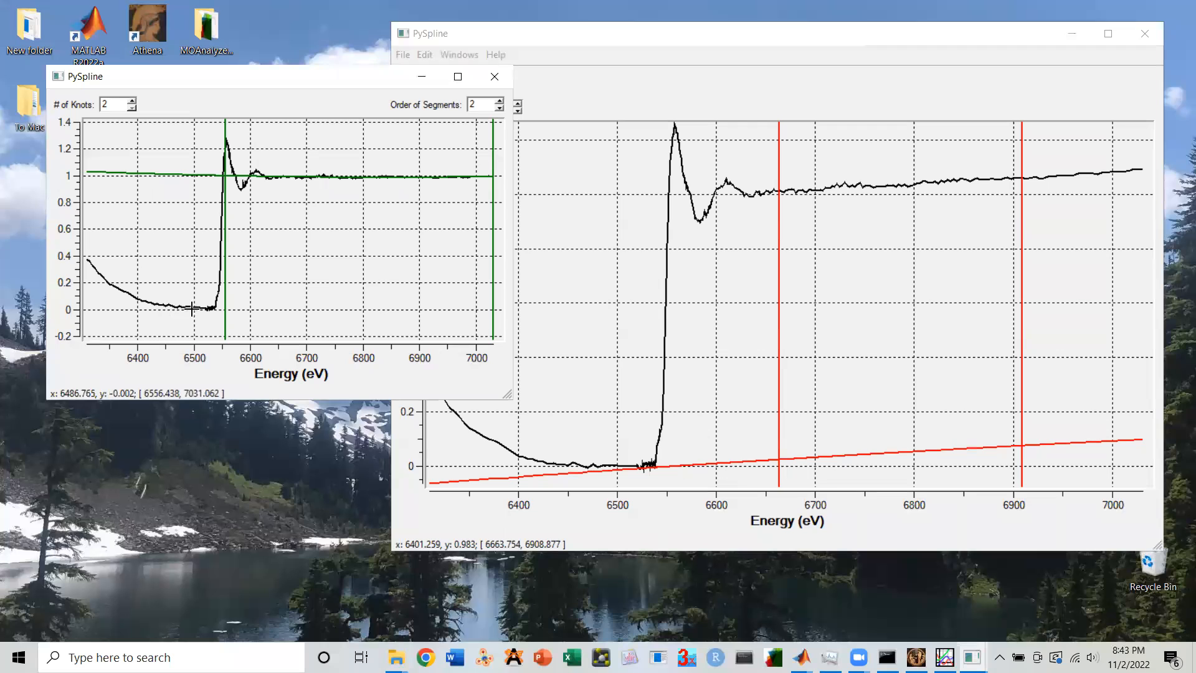
Step: Set the background markers just before the edge, at about 6505 and 6527 eV, and lower the background order to 1
{"action": "left_click_drag", "start_coordinate": [777, 274], "coordinate": [618, 286]}
{"action": "mouse_move", "coordinate": [1020, 291]}
{"action": "left_mouse_down"}
{"action": "mouse_move", "coordinate": [758, 282]}
{"action": "mouse_move", "coordinate": [647, 296]}
{"action": "left_mouse_up"}
{"action": "key", "text": "Down"}
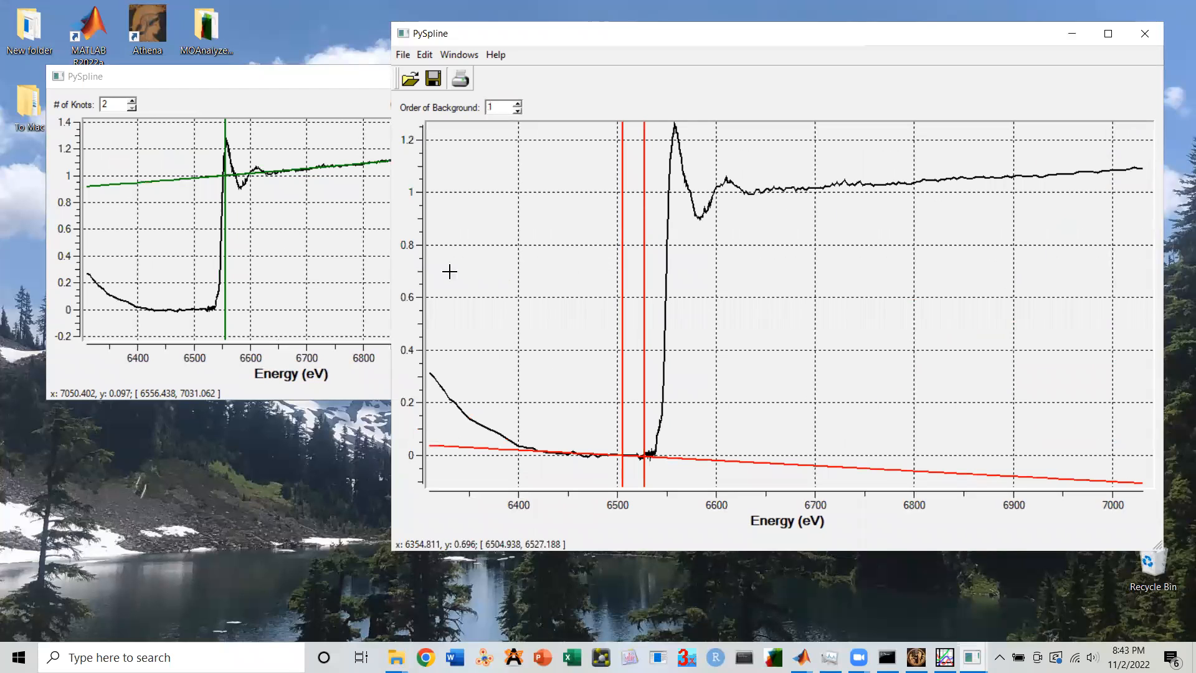
Step: Bring the spline window into view and move the background markers to about 6445 and 6539 eV
{"action": "left_click", "coordinate": [228, 89]}
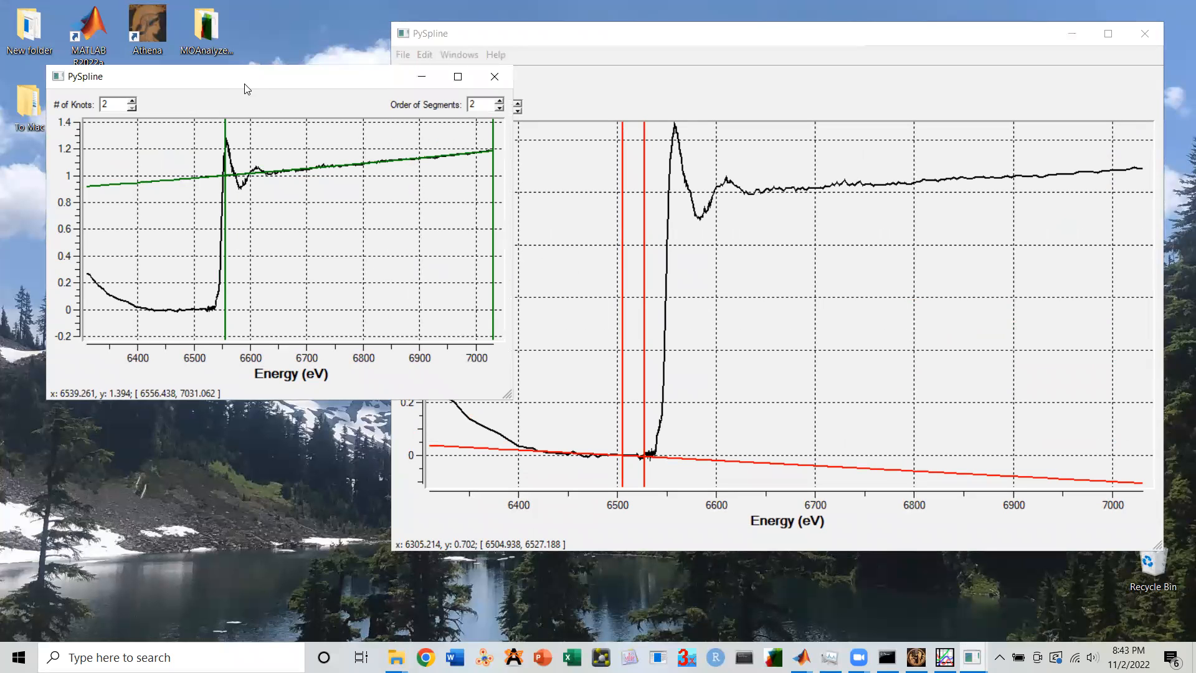
{"action": "left_click_drag", "start_coordinate": [242, 77], "coordinate": [232, 61]}
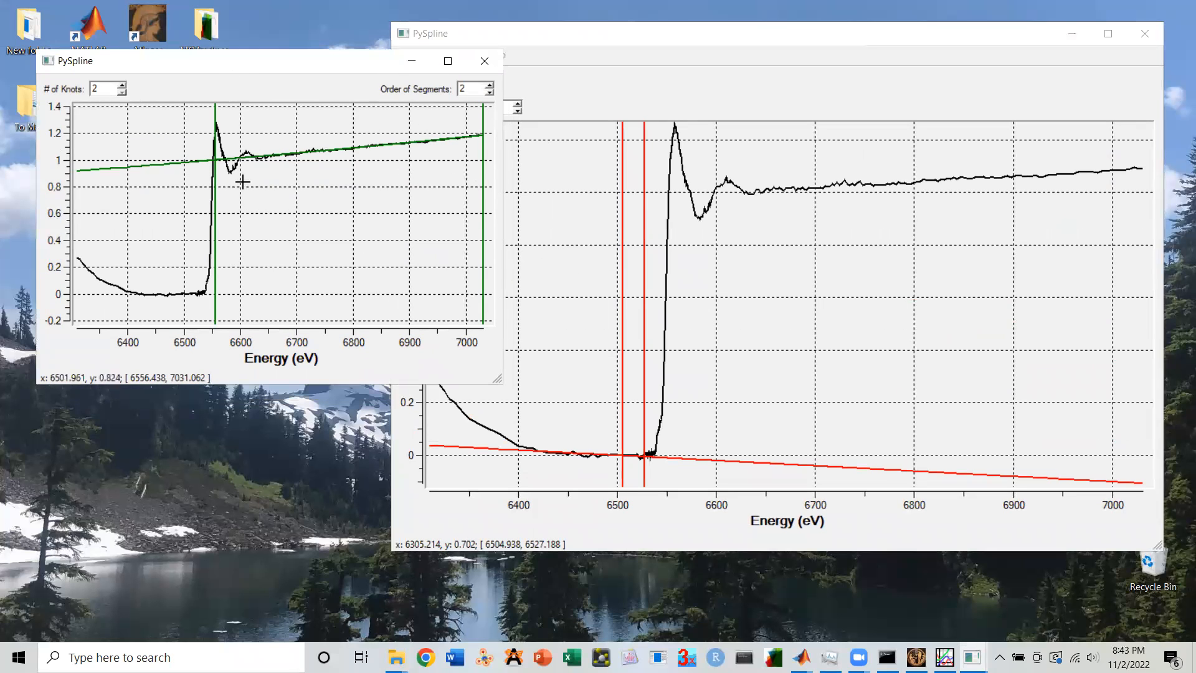
{"action": "left_click", "coordinate": [623, 380]}
{"action": "left_click_drag", "start_coordinate": [623, 381], "coordinate": [562, 376]}
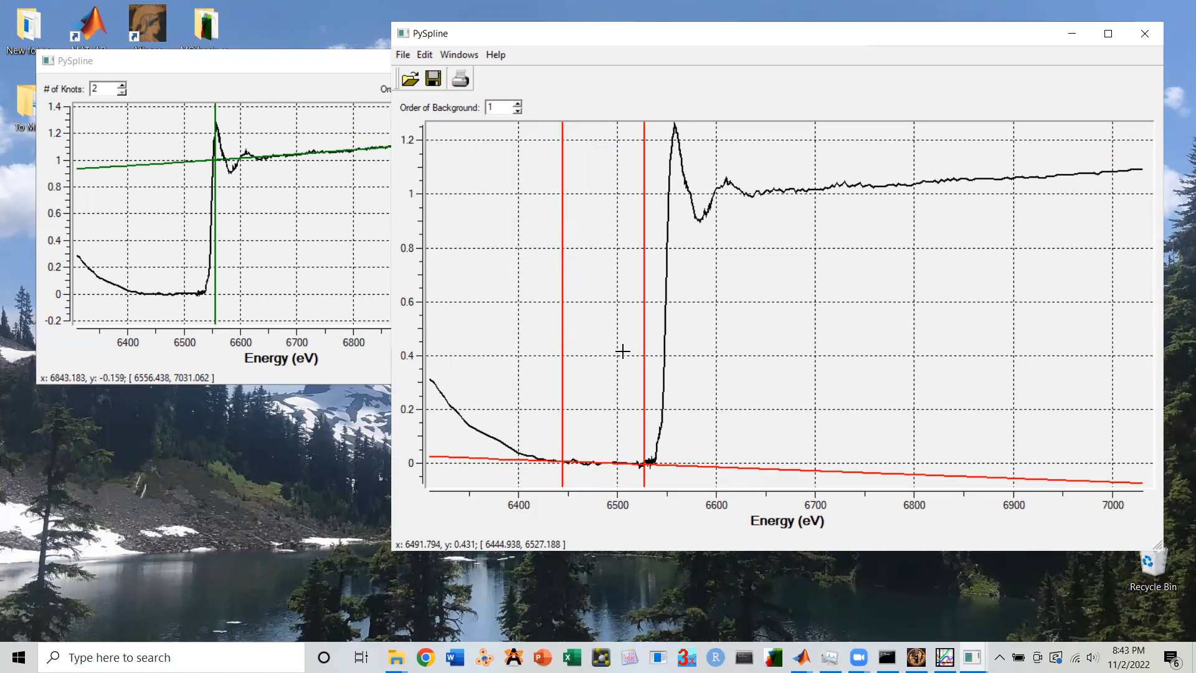
{"action": "left_click", "coordinate": [328, 137]}
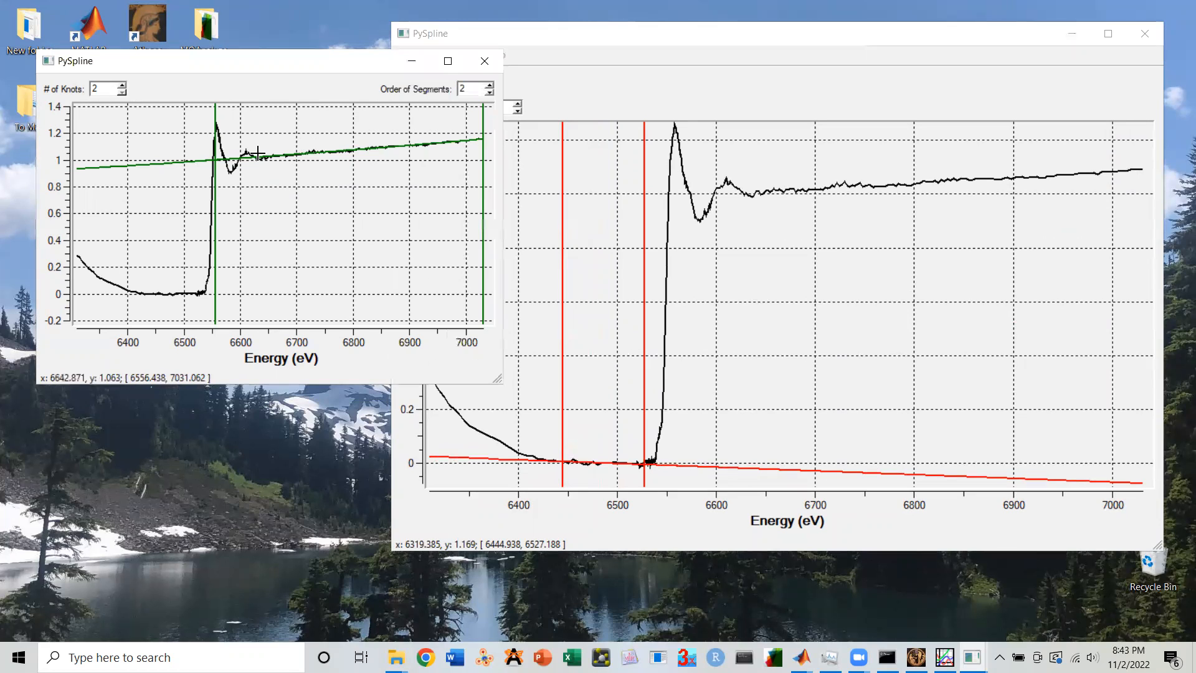
{"action": "left_click_drag", "start_coordinate": [643, 244], "coordinate": [655, 243]}
{"action": "left_click", "coordinate": [288, 282]}
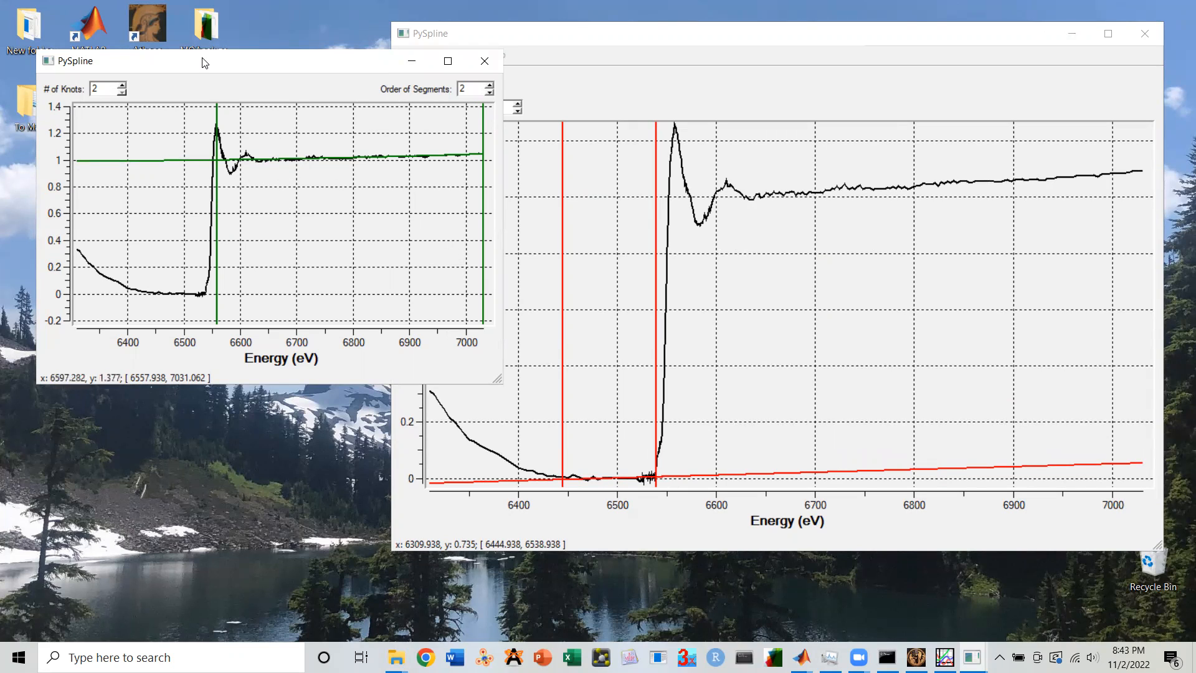
Step: Move the spline window clear of the background plot and fine-tune the upper background marker to about 6540 eV
{"action": "left_click_drag", "start_coordinate": [184, 61], "coordinate": [160, 56]}
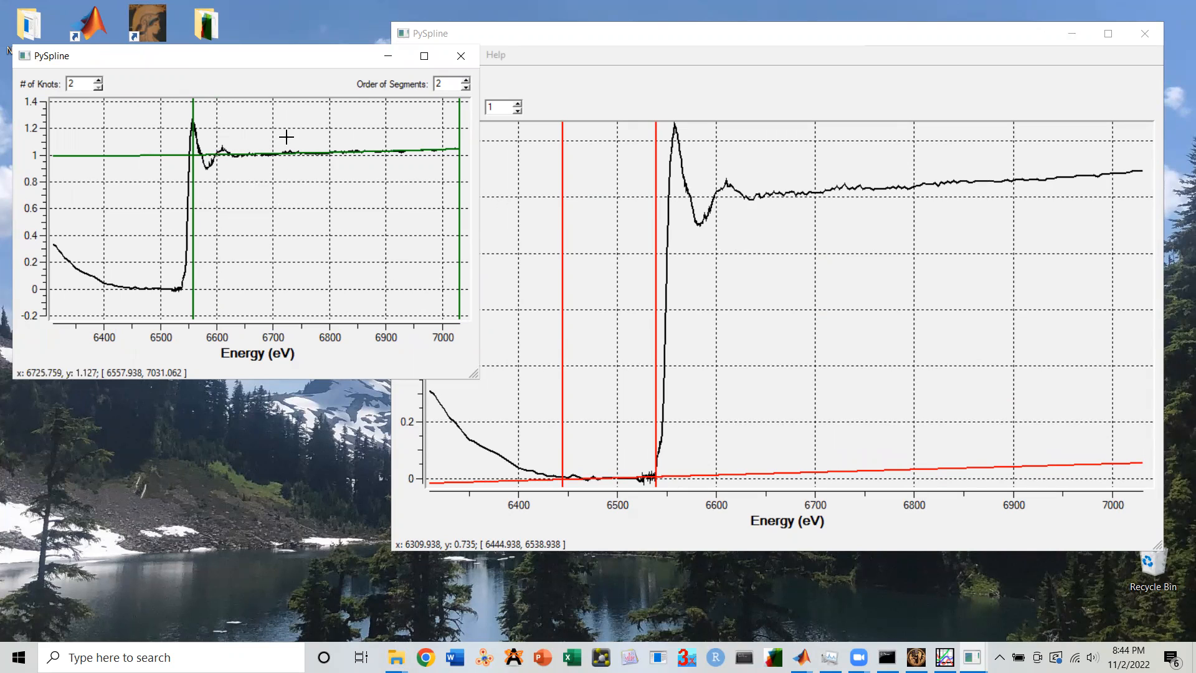
{"action": "left_click", "coordinate": [657, 368]}
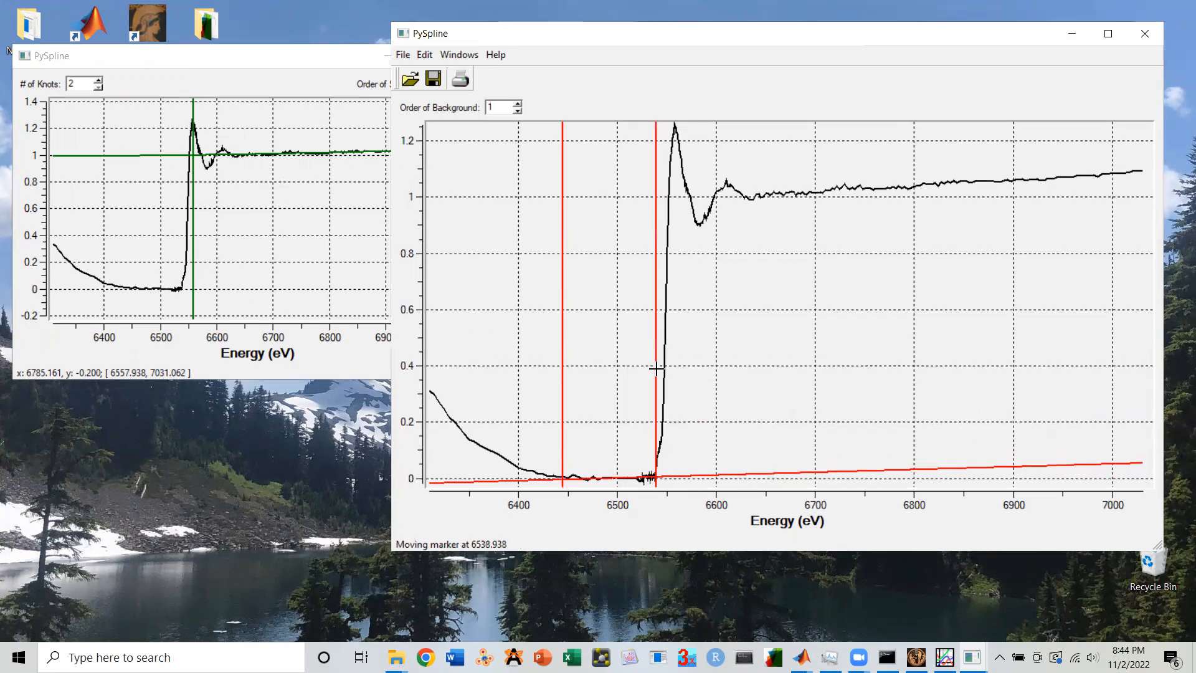
{"action": "left_click", "coordinate": [307, 337]}
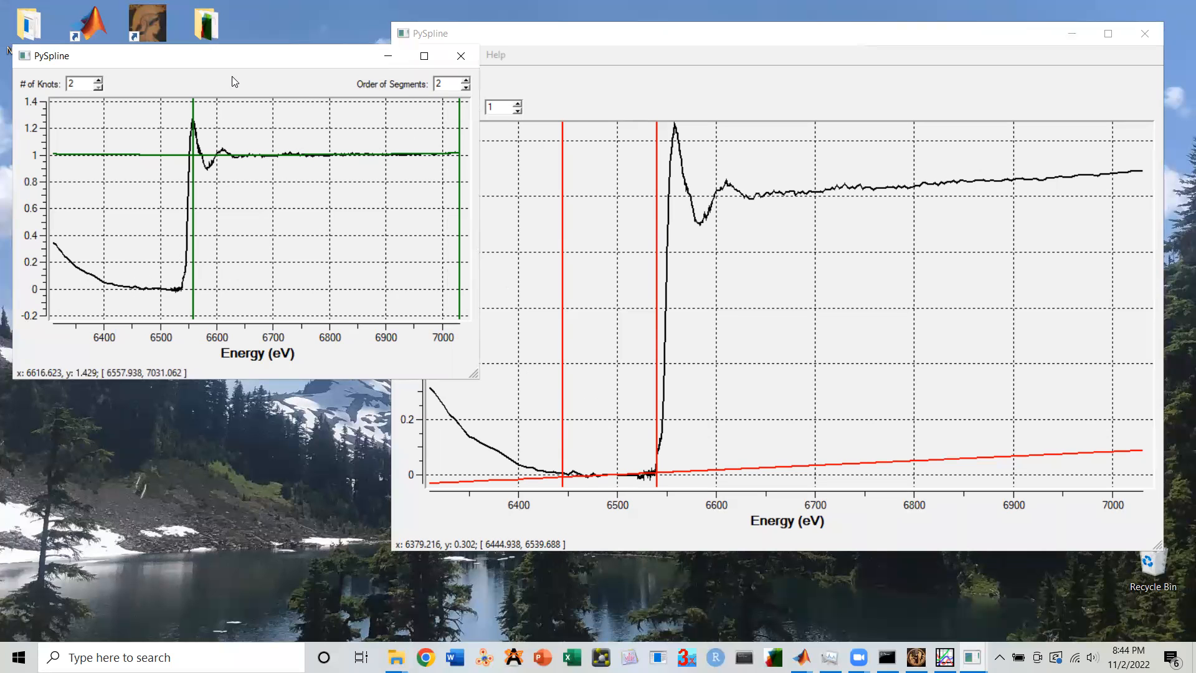
{"action": "left_click_drag", "start_coordinate": [246, 60], "coordinate": [345, 66]}
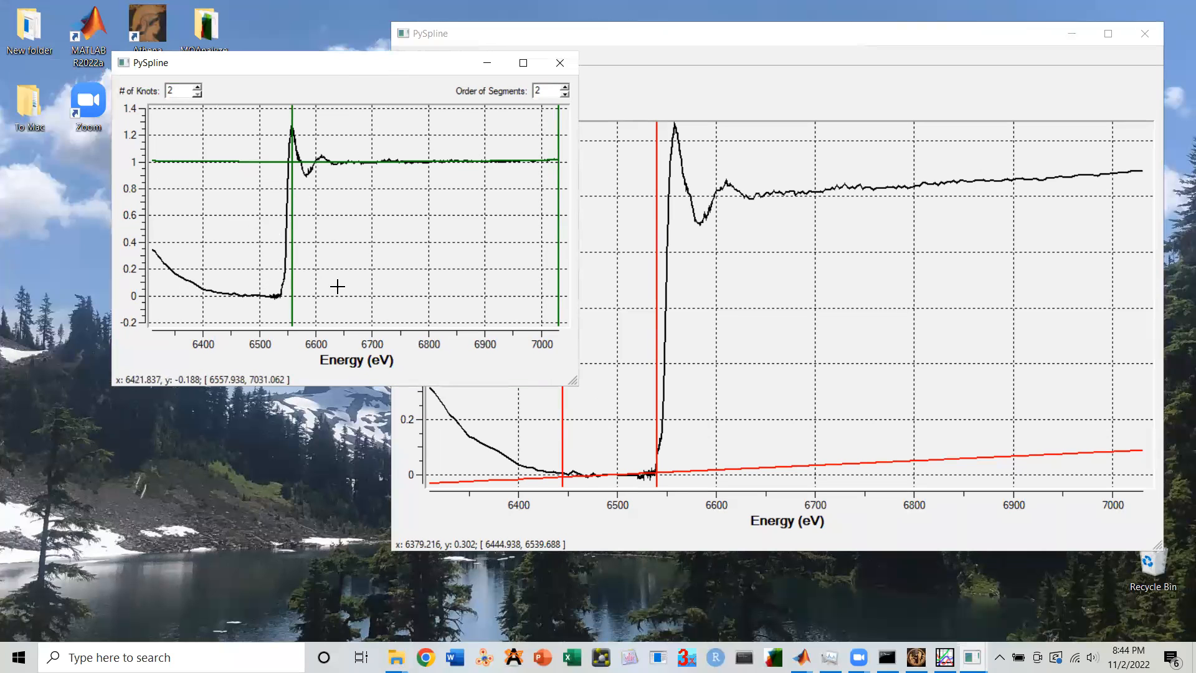
{"action": "left_click_drag", "start_coordinate": [206, 55], "coordinate": [121, 44]}
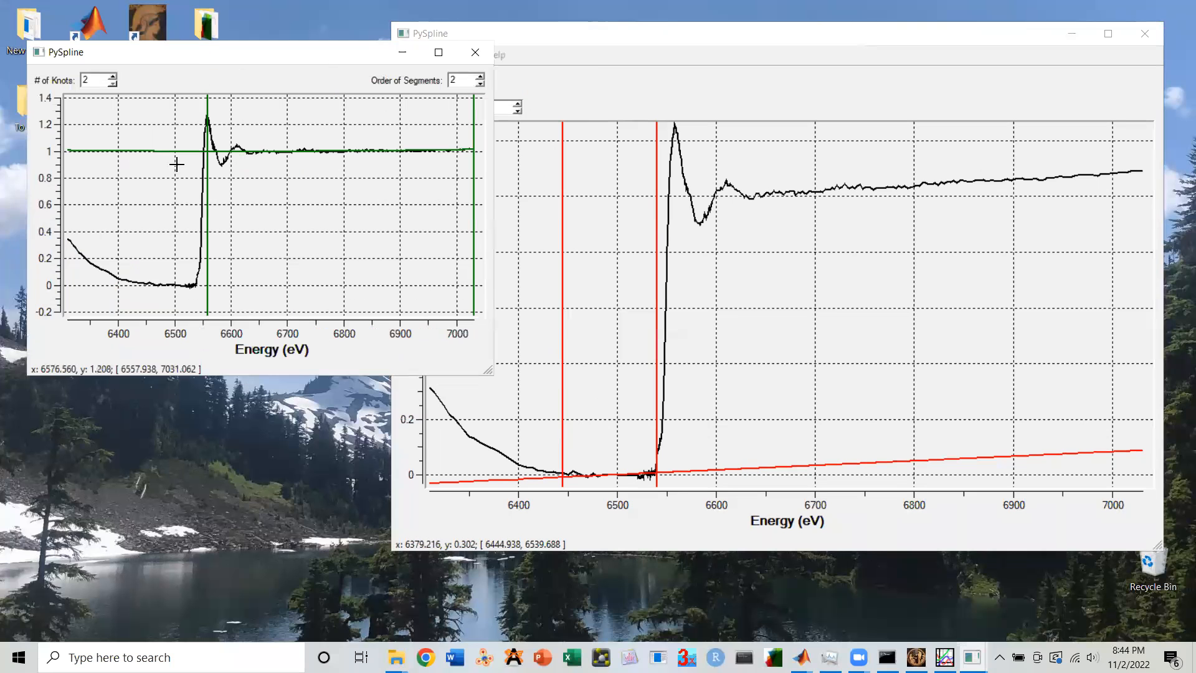
{"action": "left_click_drag", "start_coordinate": [655, 446], "coordinate": [655, 446]}
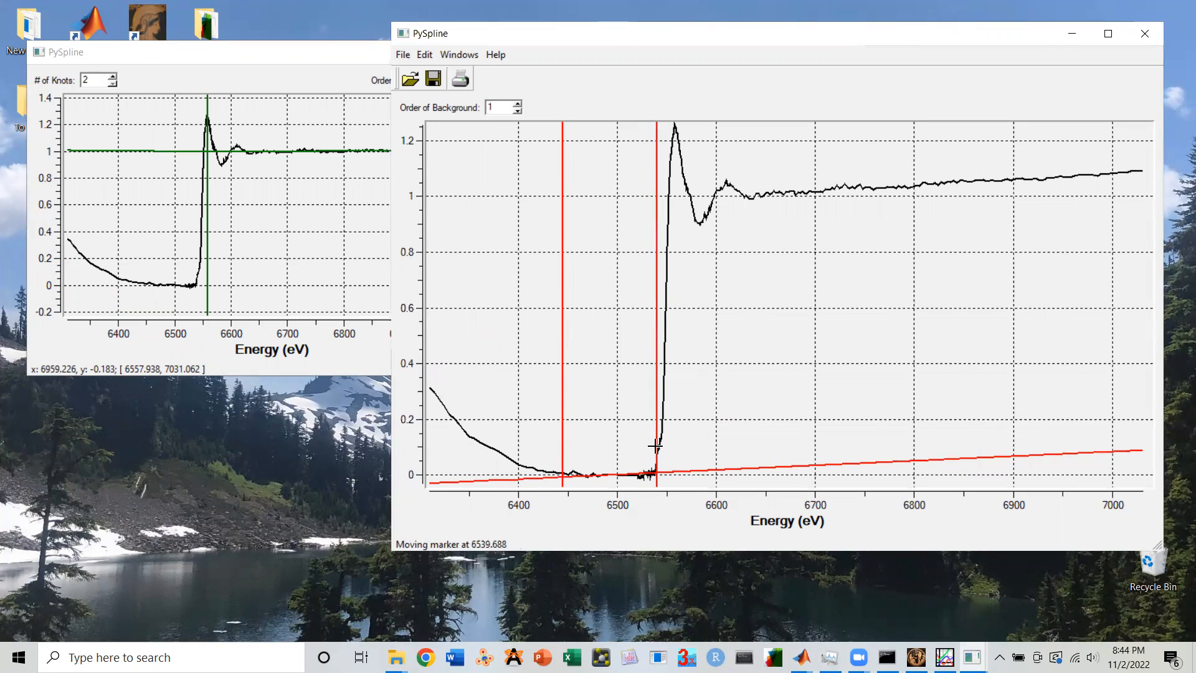
Step: Try background order 2 with the upper background marker at about 6532 eV and return to order 1
{"action": "left_click", "coordinate": [518, 104]}
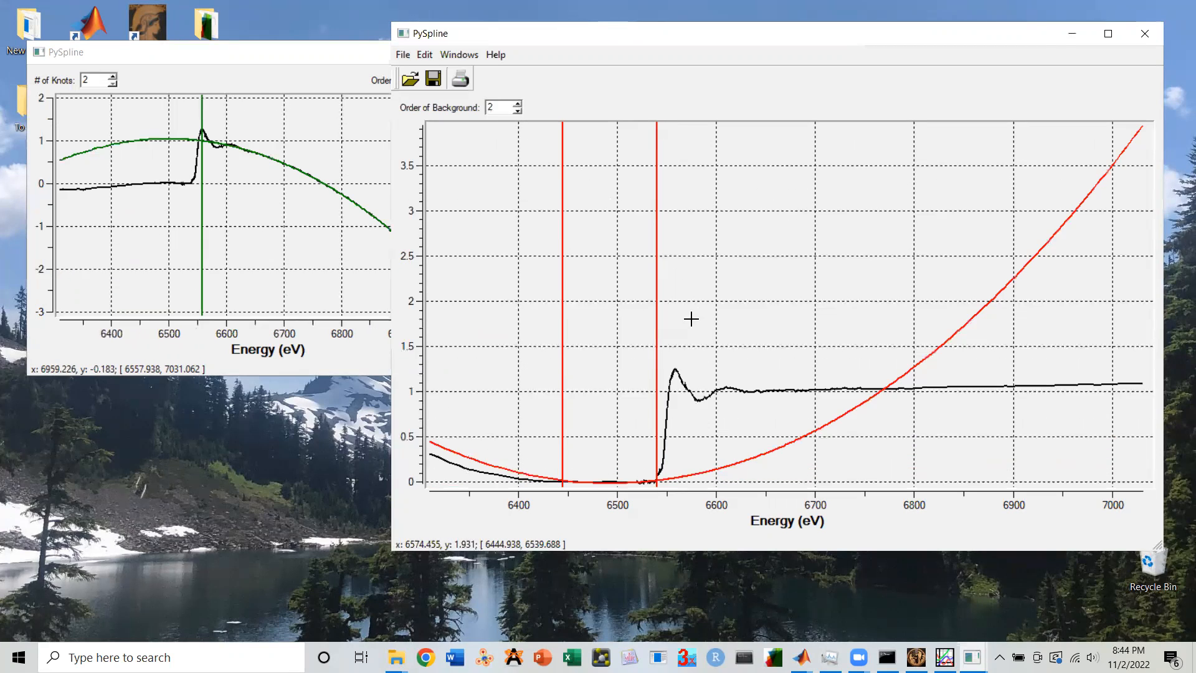
{"action": "mouse_move", "coordinate": [657, 343]}
{"action": "left_mouse_down"}
{"action": "mouse_move", "coordinate": [806, 355]}
{"action": "mouse_move", "coordinate": [1105, 333]}
{"action": "mouse_move", "coordinate": [671, 347]}
{"action": "mouse_move", "coordinate": [649, 350]}
{"action": "mouse_move", "coordinate": [648, 374]}
{"action": "left_mouse_up"}
{"action": "left_click", "coordinate": [517, 111]}
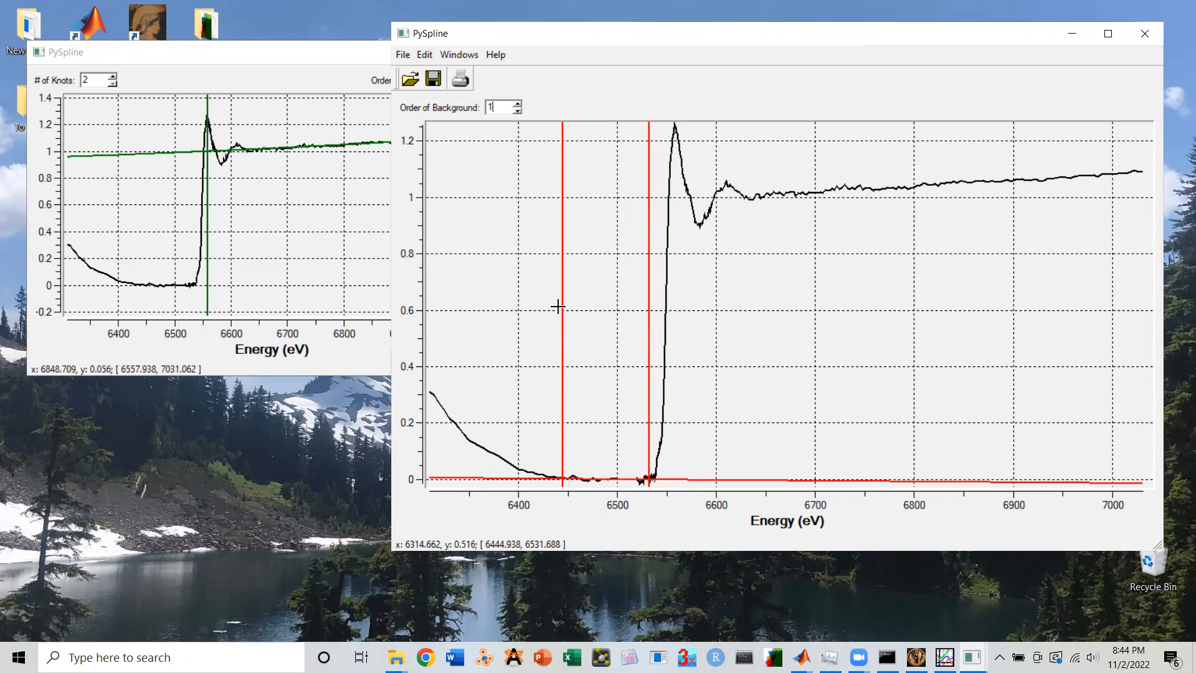
Step: Set the background markers to about 6455 and 6539 eV and the lower spline marker to about 6555 eV
{"action": "mouse_move", "coordinate": [645, 331]}
{"action": "left_mouse_down"}
{"action": "mouse_move", "coordinate": [614, 353]}
{"action": "mouse_move", "coordinate": [643, 353]}
{"action": "left_mouse_up"}
{"action": "left_click", "coordinate": [386, 324]}
{"action": "mouse_move", "coordinate": [557, 372]}
{"action": "left_mouse_down"}
{"action": "mouse_move", "coordinate": [594, 374]}
{"action": "mouse_move", "coordinate": [523, 372]}
{"action": "mouse_move", "coordinate": [572, 373]}
{"action": "left_mouse_up"}
{"action": "left_click_drag", "start_coordinate": [644, 377], "coordinate": [656, 379]}
{"action": "left_click", "coordinate": [315, 286]}
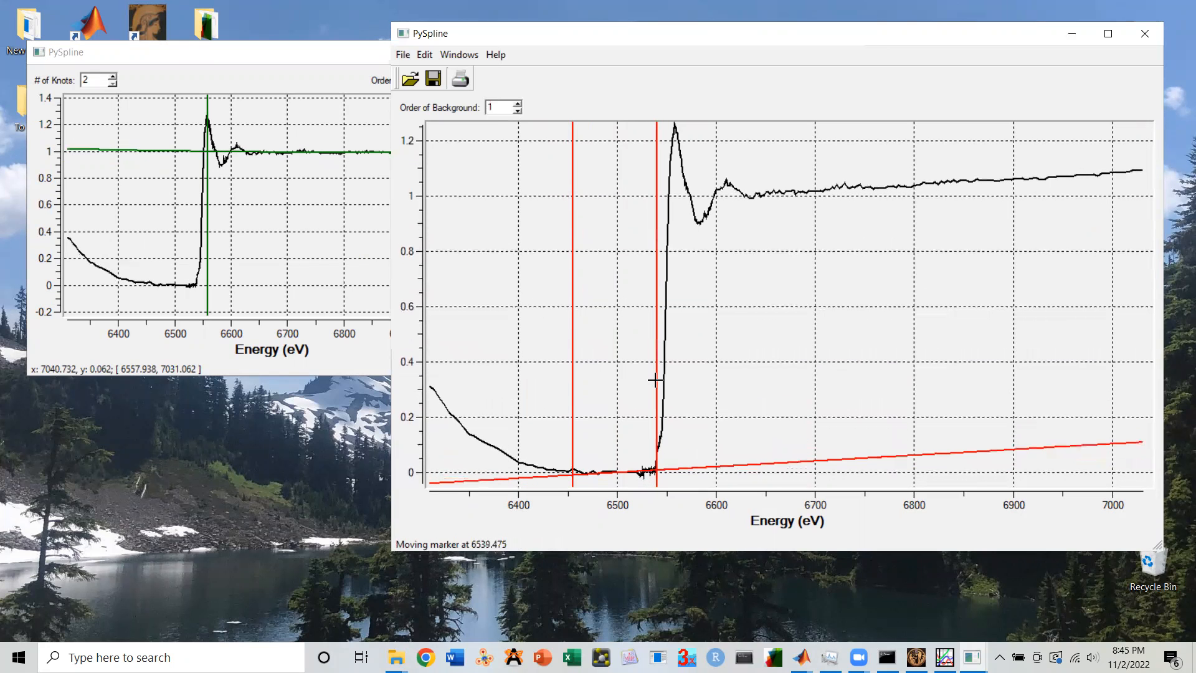
{"action": "left_click", "coordinate": [387, 224]}
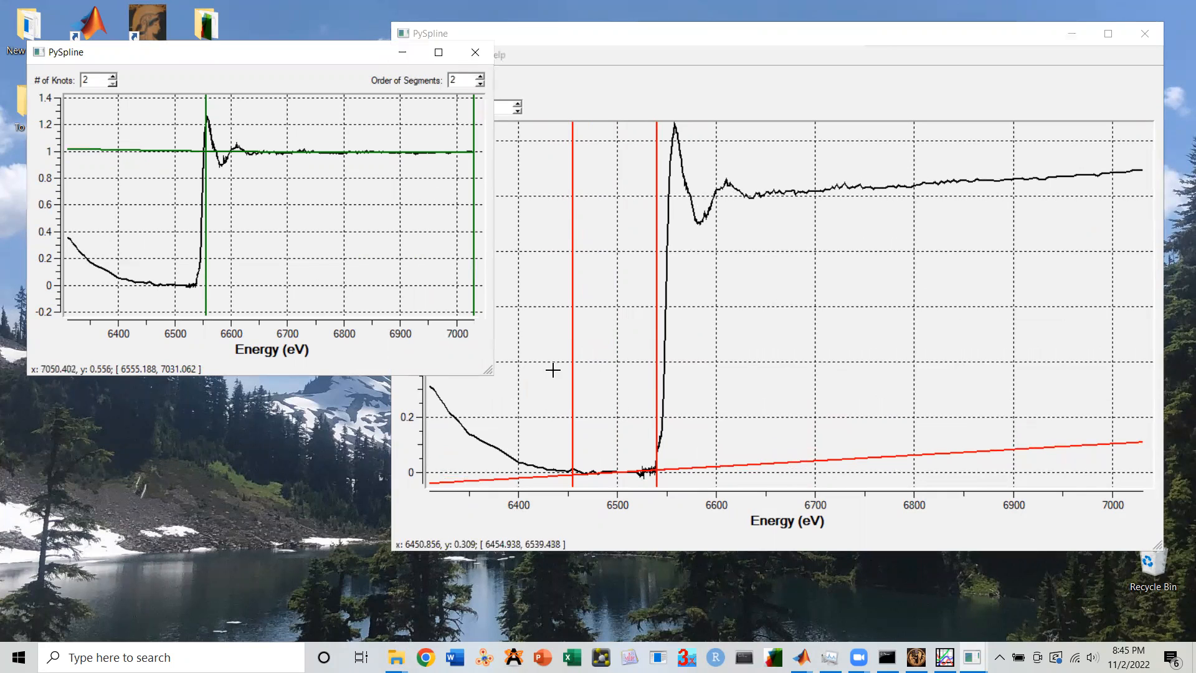
Step: Save the processed data under the new file name s3 in the Pyspline folder
{"action": "left_click", "coordinate": [682, 62]}
{"action": "left_click", "coordinate": [404, 54]}
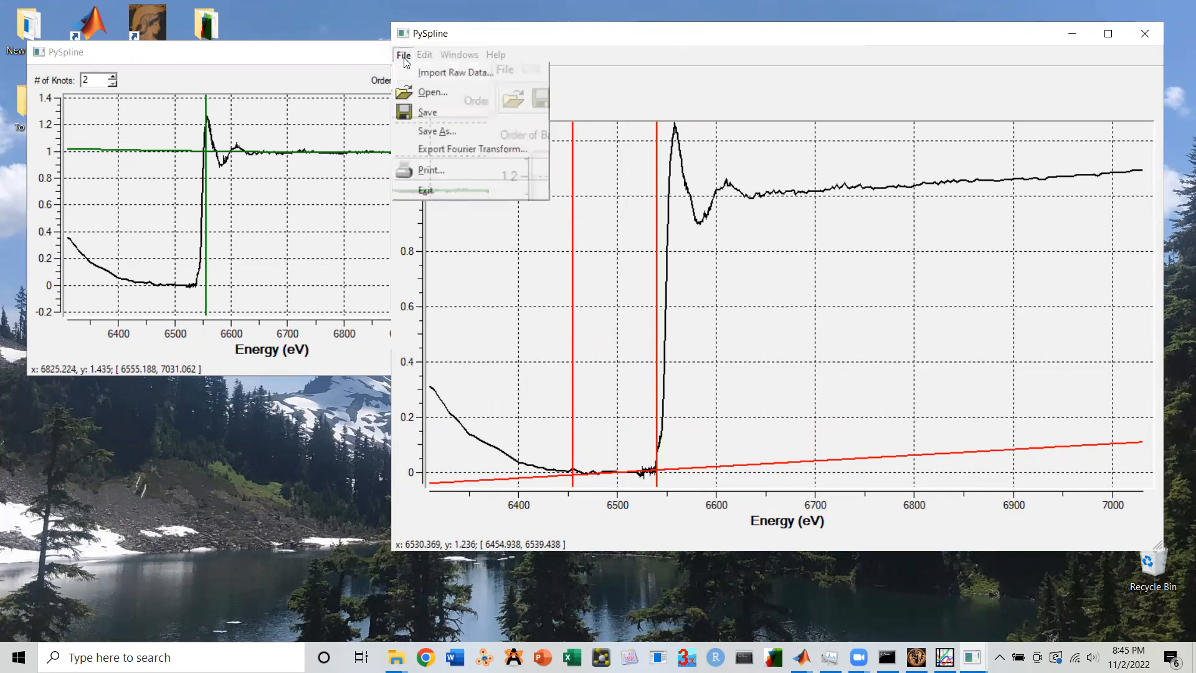
{"action": "left_click", "coordinate": [430, 131]}
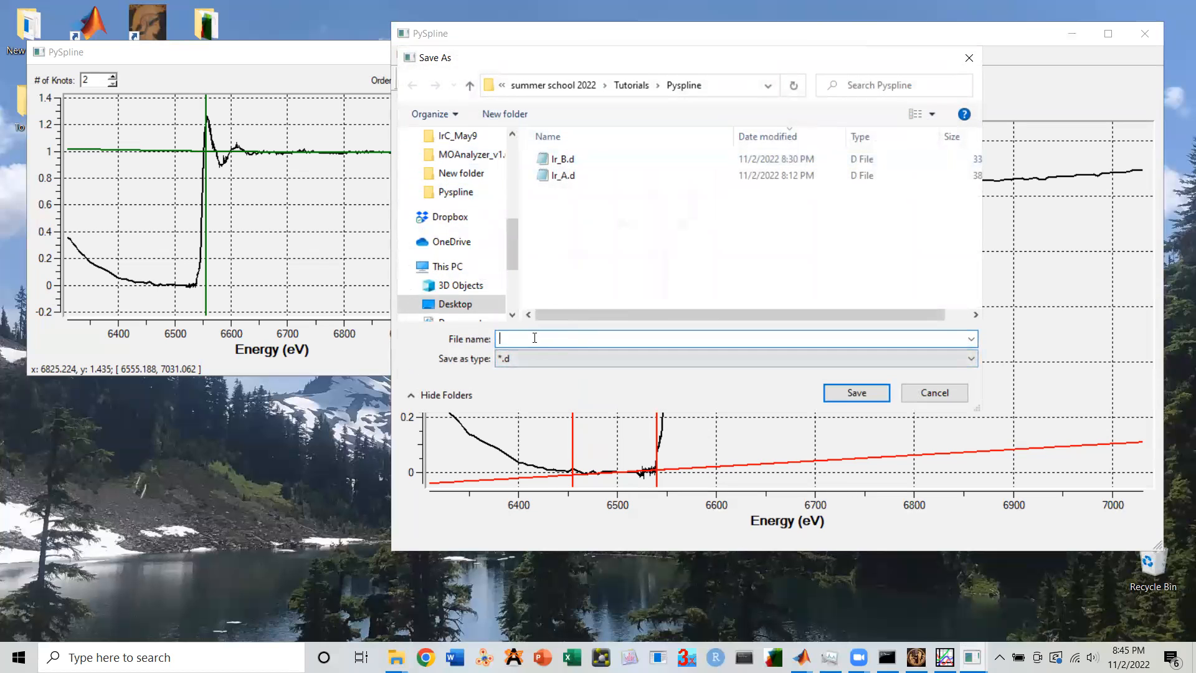
{"action": "type", "text": "s3"}
{"action": "left_click", "coordinate": [857, 393]}
Step: Switch to Athena and open the saved s3 file for data import, dismissing the plugin warning
{"action": "left_click", "coordinate": [1070, 34]}
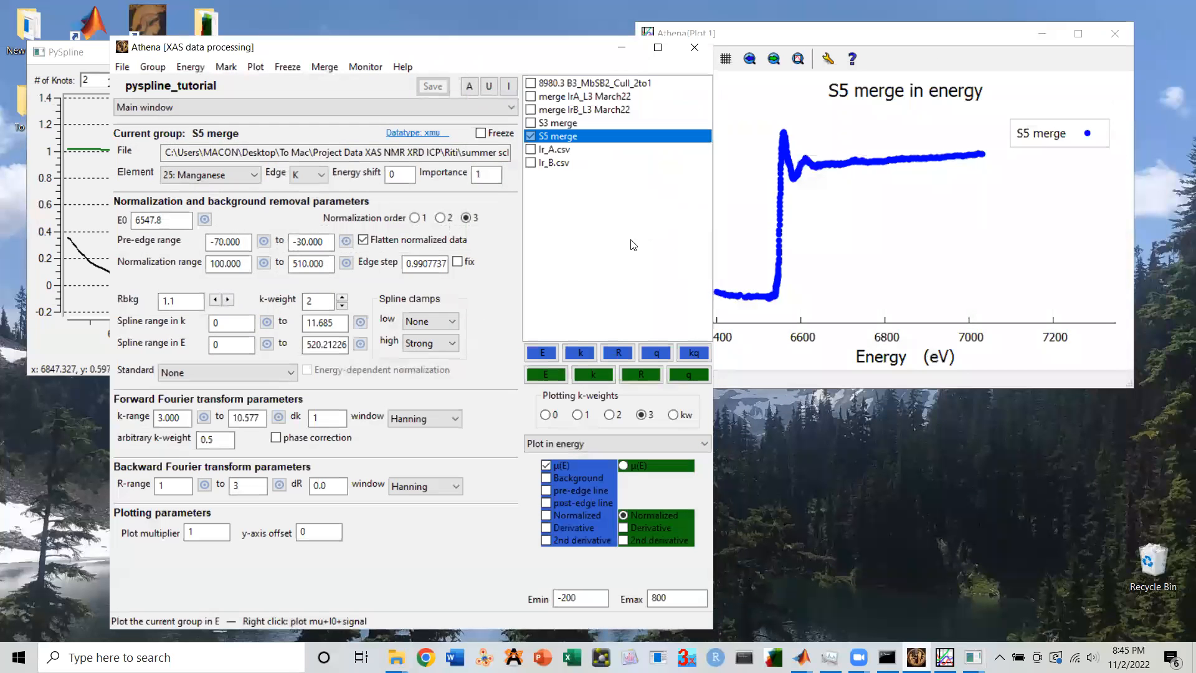
{"action": "left_click", "coordinate": [122, 67]}
{"action": "left_click", "coordinate": [150, 82]}
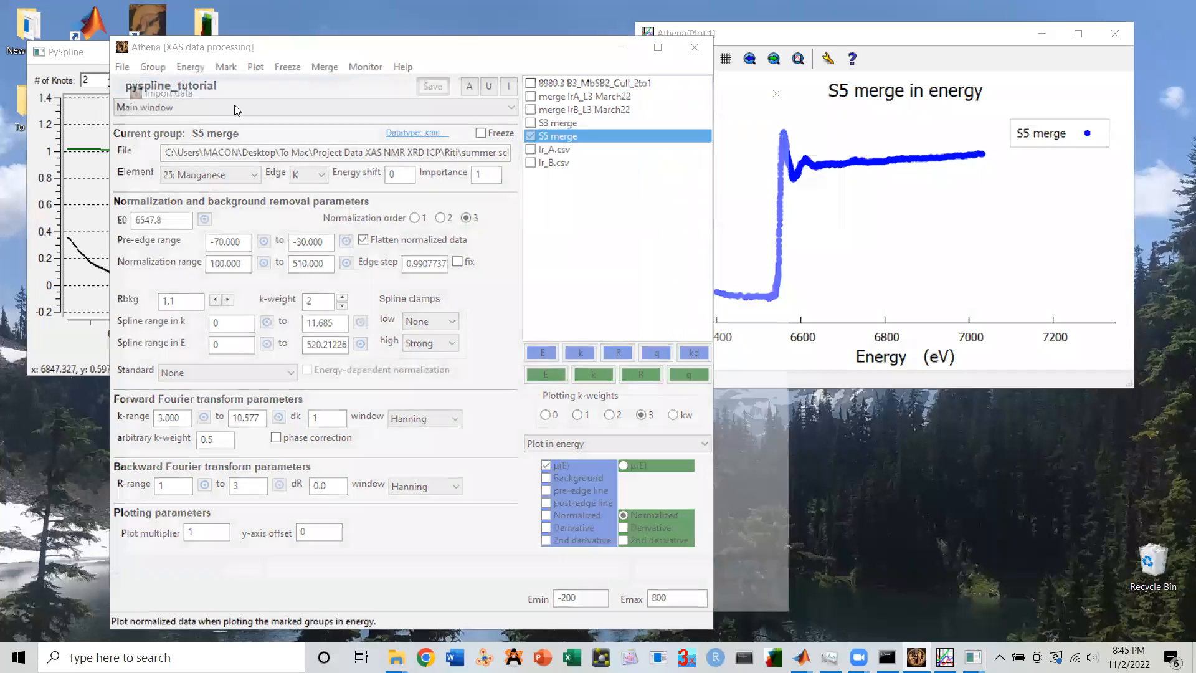
{"action": "double_click", "coordinate": [307, 184]}
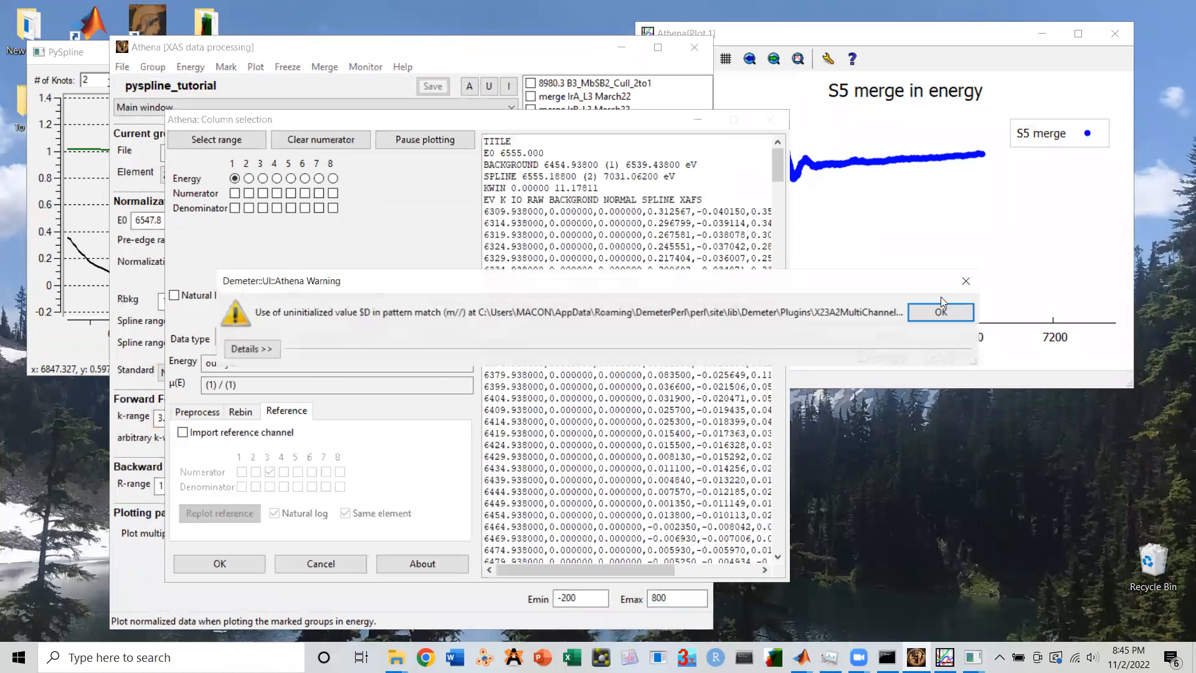
{"action": "left_click", "coordinate": [941, 309]}
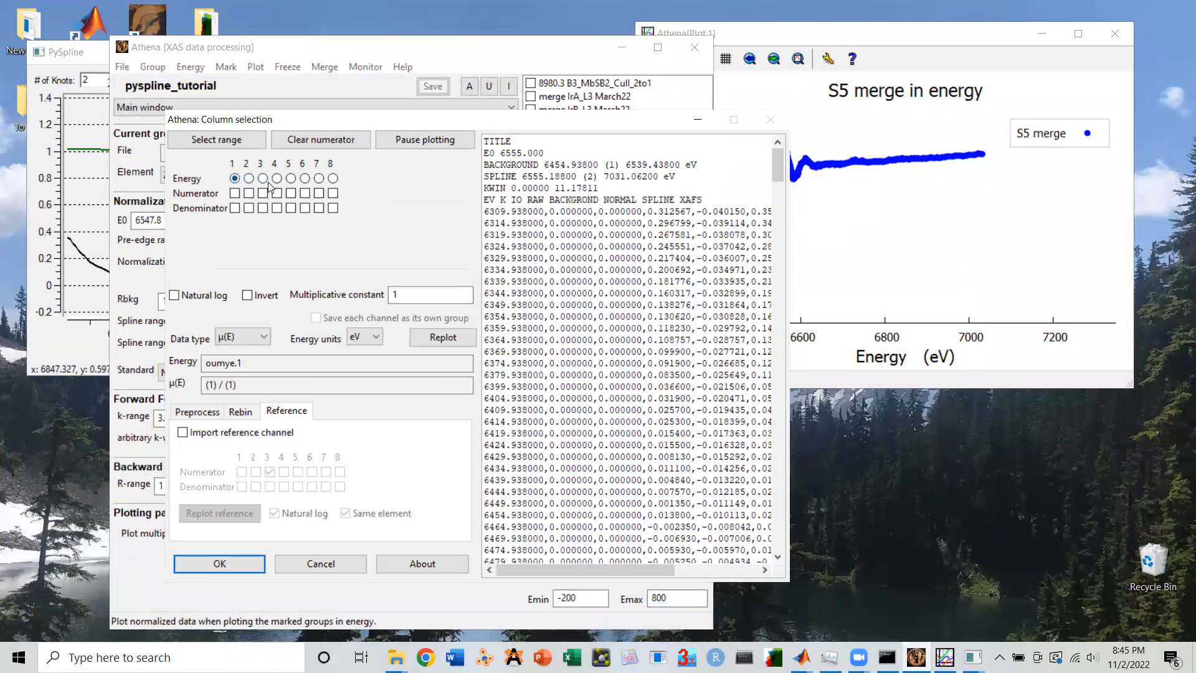
Step: Use column 6, the normalized data, as the numerator, uncover the plot window and complete the import
{"action": "left_click", "coordinate": [621, 198]}
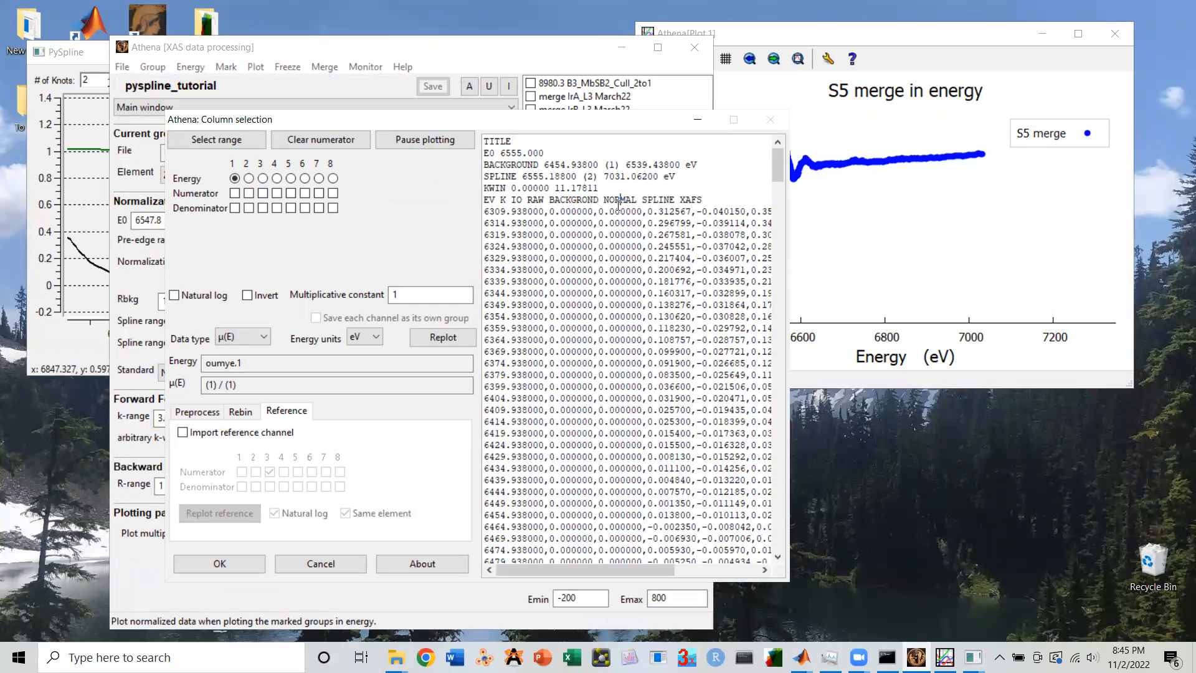
{"action": "left_click", "coordinate": [305, 194]}
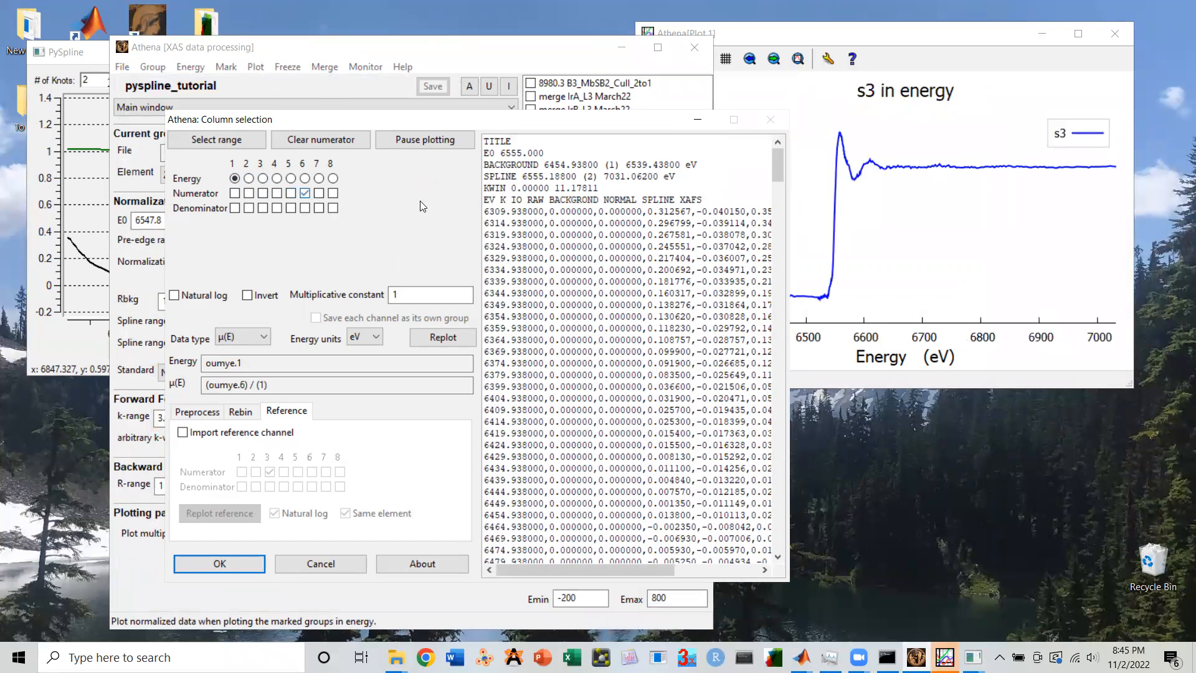
{"action": "left_click", "coordinate": [852, 108]}
{"action": "left_click_drag", "start_coordinate": [865, 39], "coordinate": [999, 30]}
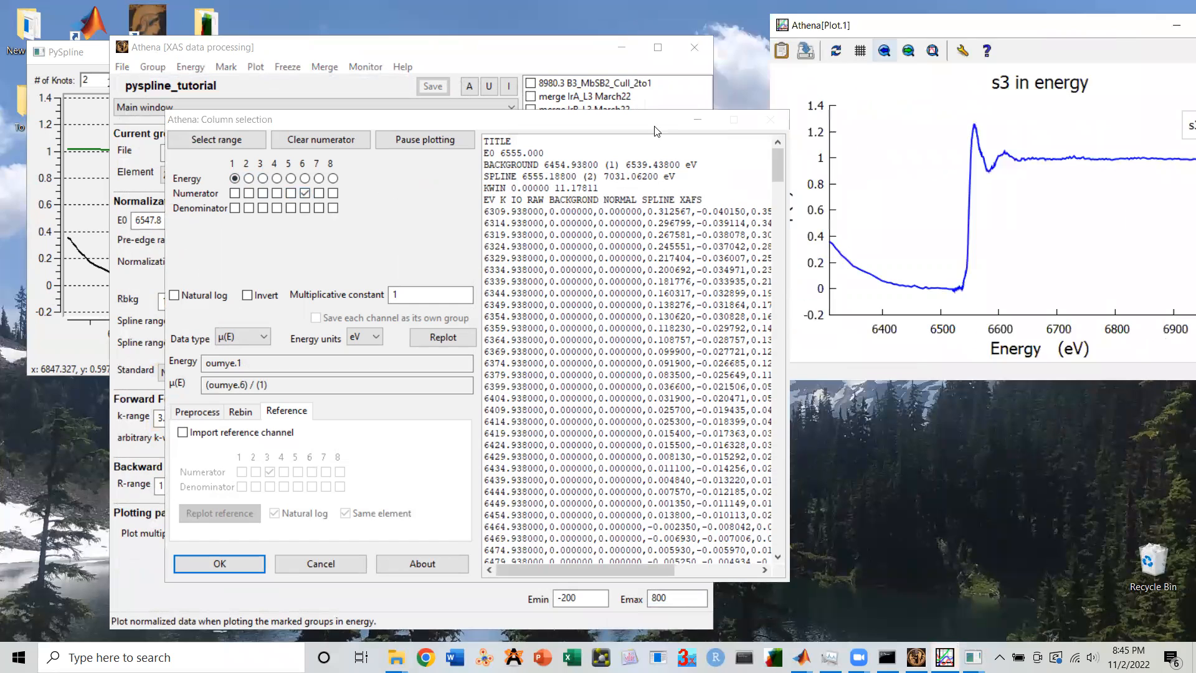
{"action": "left_click", "coordinate": [224, 564]}
Step: Mark the imported s3 group for plotting alongside S5 merge and rename it s5
{"action": "left_click", "coordinate": [531, 175]}
{"action": "left_click", "coordinate": [549, 137]}
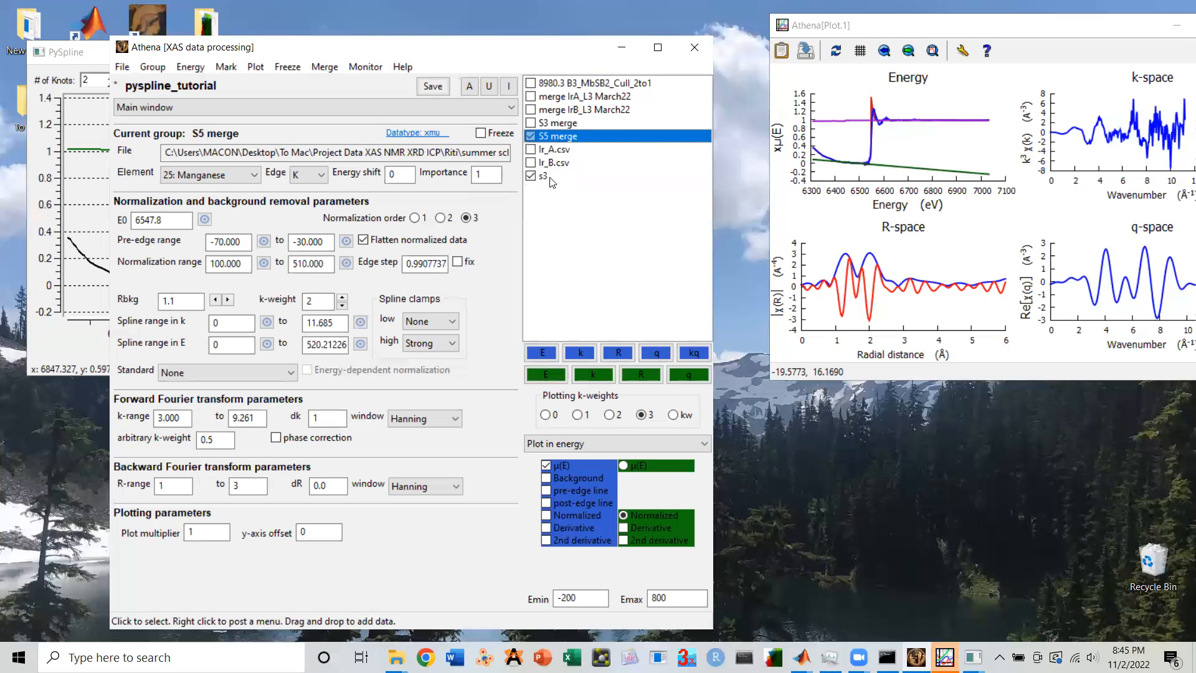
{"action": "left_click", "coordinate": [552, 176]}
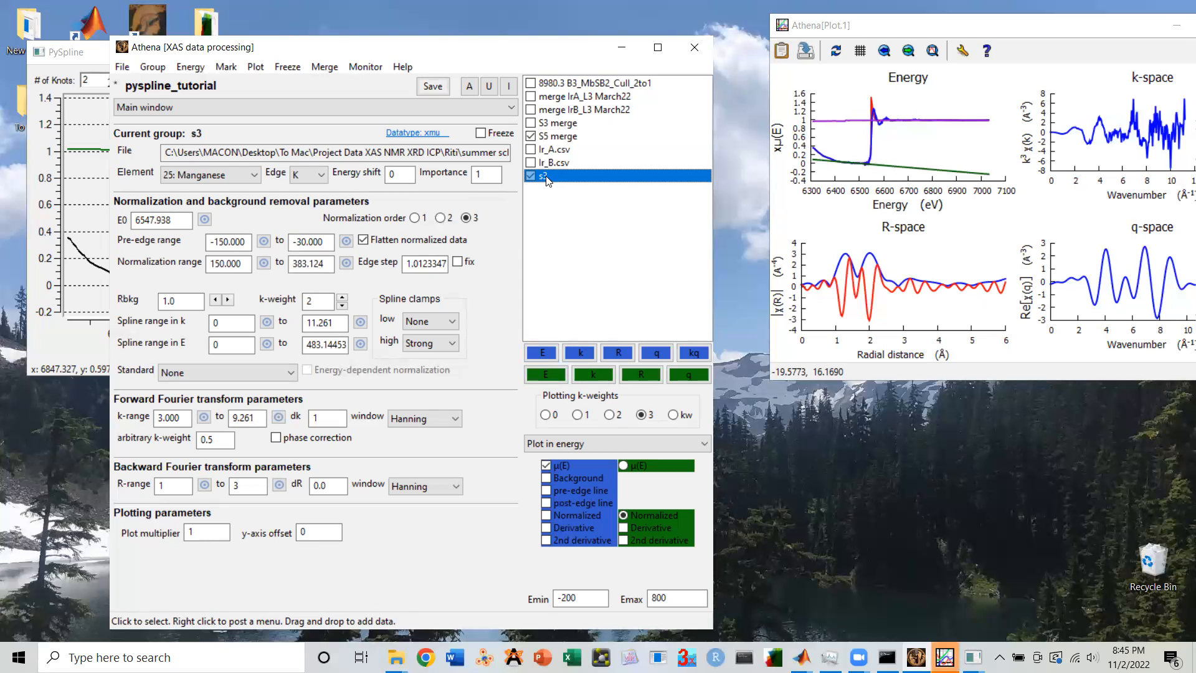
{"action": "right_click", "coordinate": [549, 179]}
{"action": "left_click", "coordinate": [568, 186]}
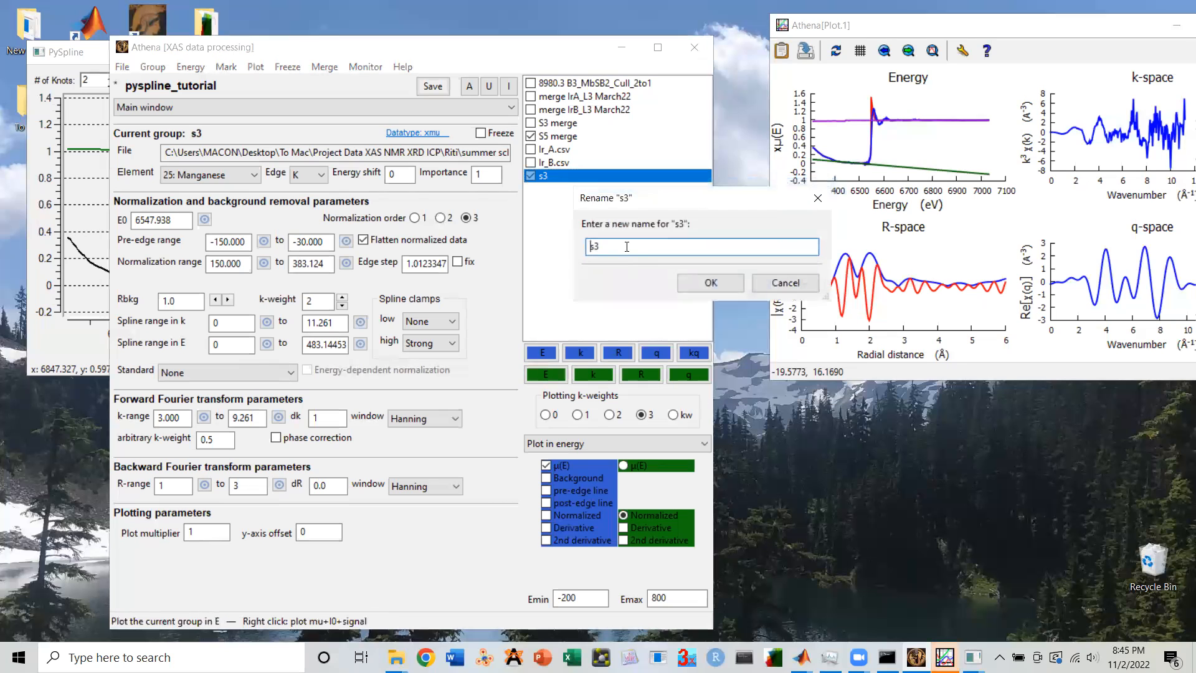
{"action": "type", "text": "5"}
{"action": "key", "text": "Return"}
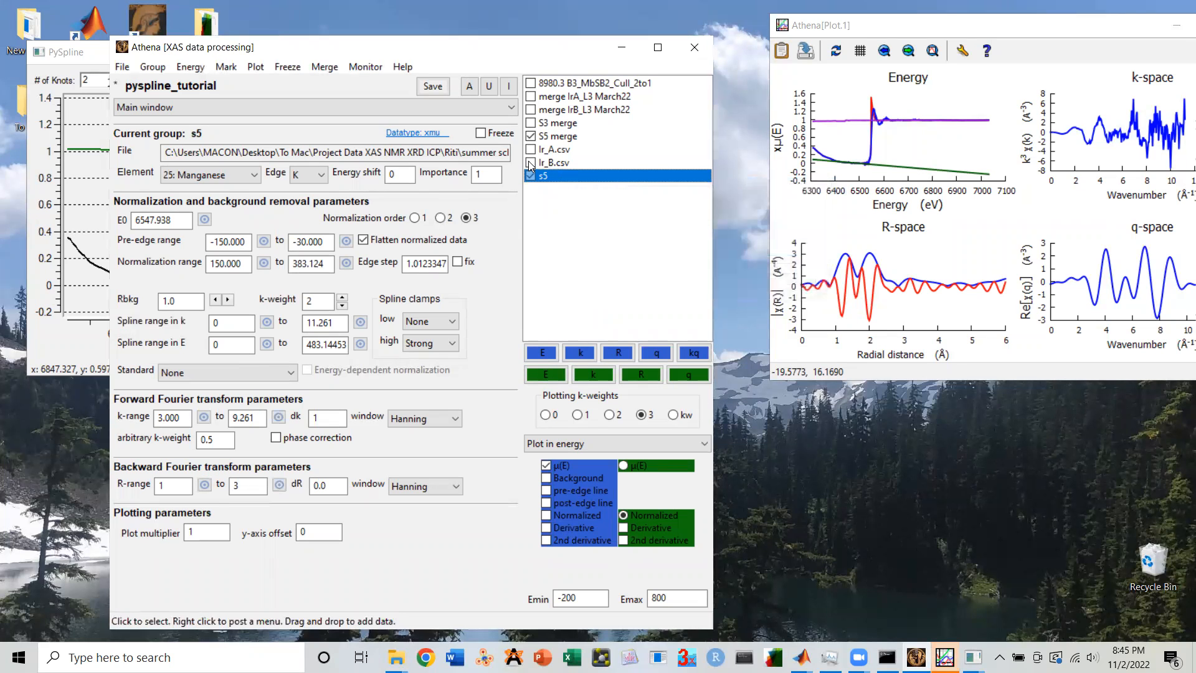
Step: Plot the normalized energy spectra of the marked groups, enlarge the pre-edge region and bring the plot fully into view
{"action": "left_click", "coordinate": [551, 377]}
{"action": "left_click_drag", "start_coordinate": [896, 103], "coordinate": [973, 305]}
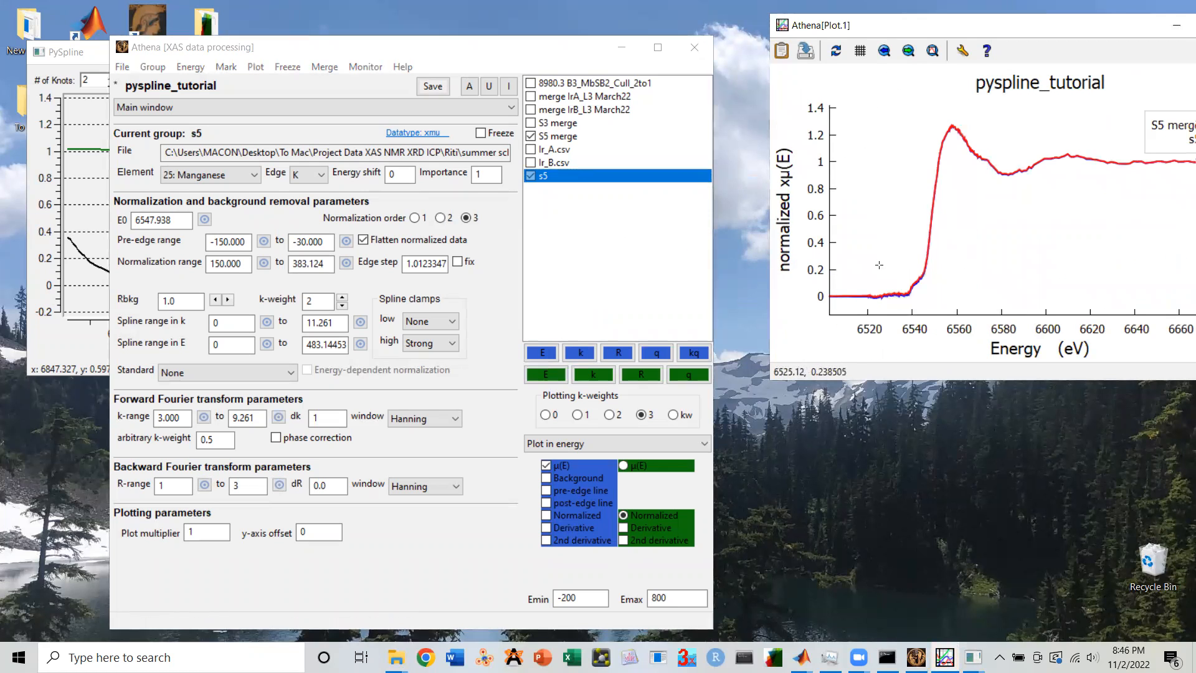
{"action": "left_click_drag", "start_coordinate": [875, 260], "coordinate": [969, 293]}
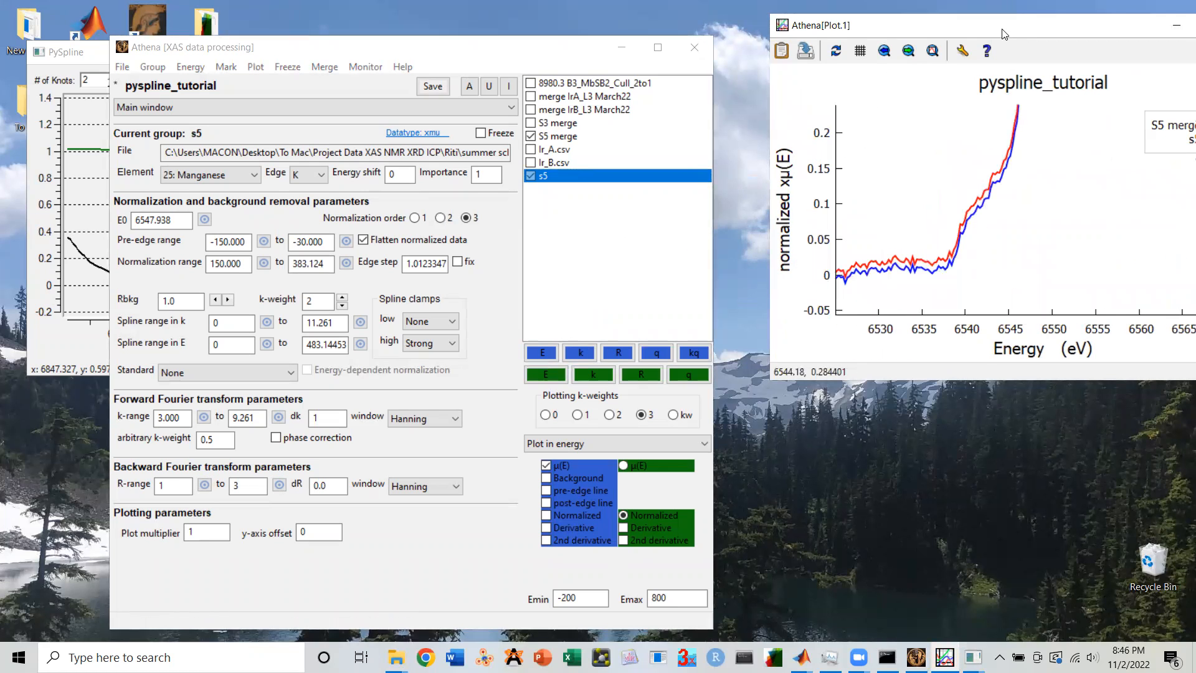
{"action": "left_click_drag", "start_coordinate": [999, 30], "coordinate": [731, 57]}
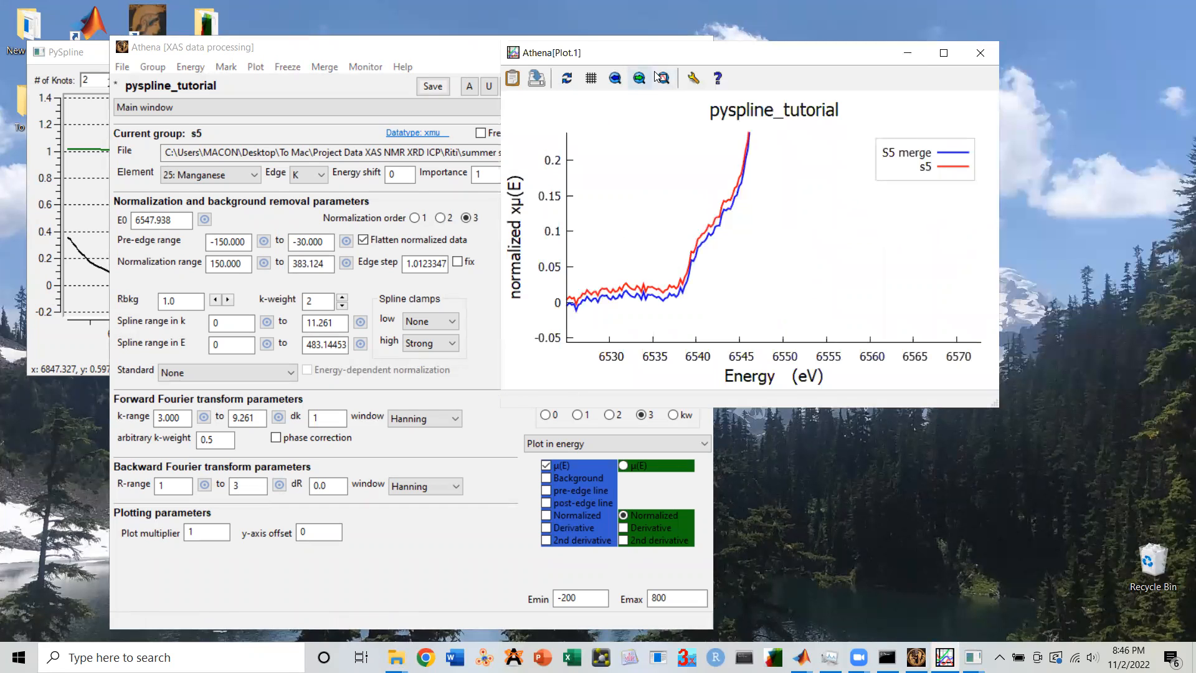
Step: Compare the pre-edge region of the S5 merge and s5 spectra around 6520 to 6540 eV, and restore the full plot range
{"action": "left_click", "coordinate": [657, 76]}
{"action": "left_click_drag", "start_coordinate": [603, 296], "coordinate": [793, 327]}
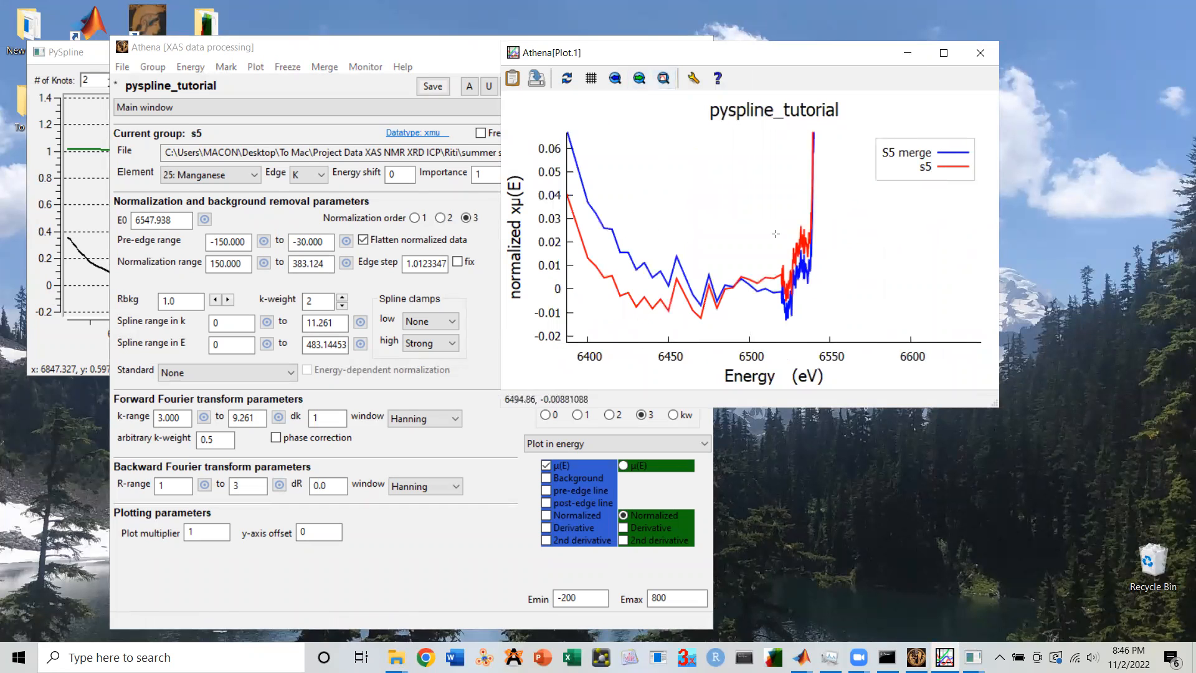
{"action": "left_click_drag", "start_coordinate": [768, 203], "coordinate": [925, 353]}
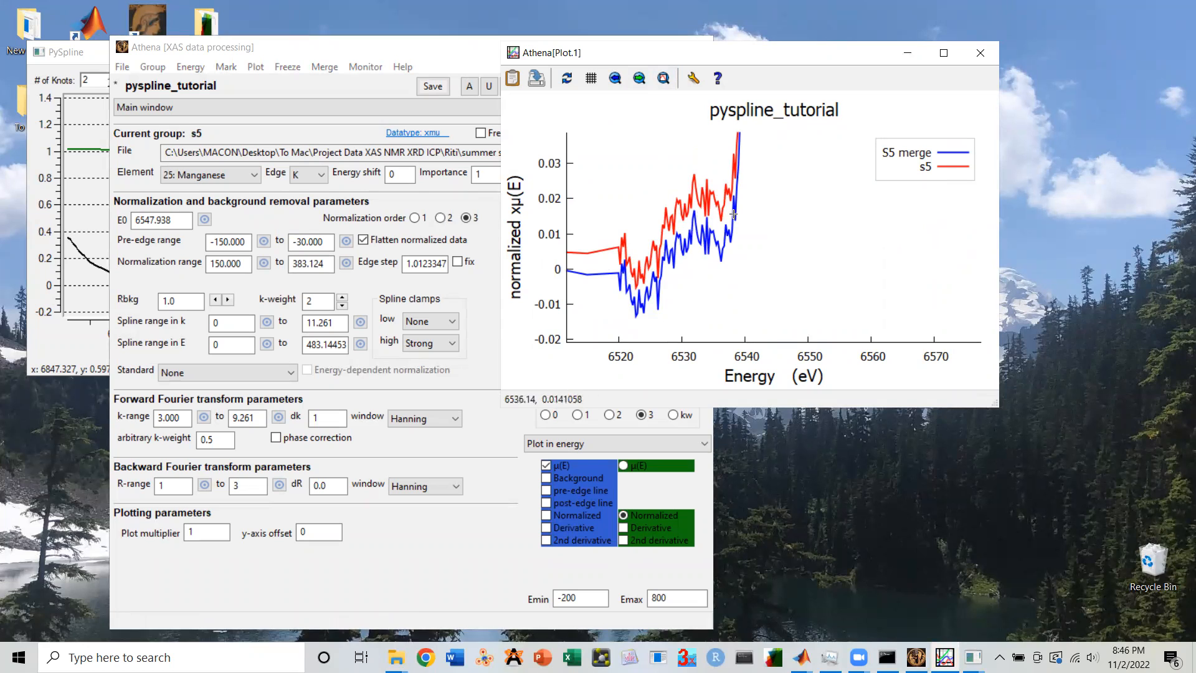
{"action": "left_click", "coordinate": [664, 80]}
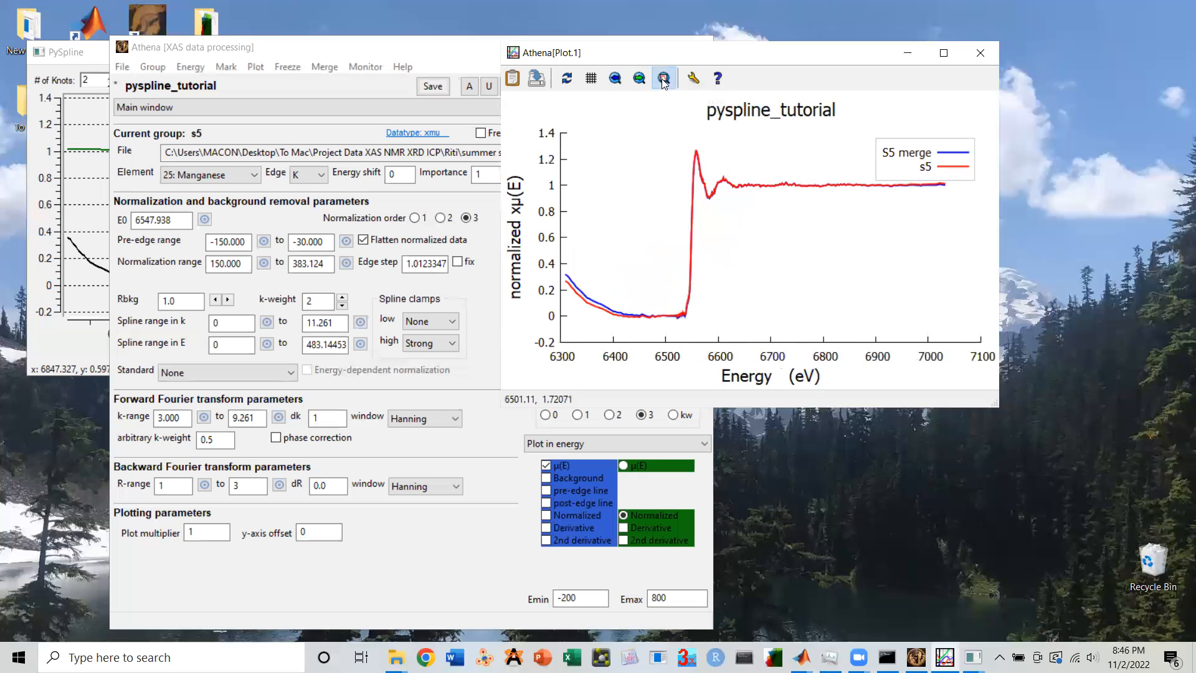
Step: Compare both spectra across the absorption edge and up close from the pre-edge into the rising edge, and restore the full plot range
{"action": "right_click", "coordinate": [661, 128]}
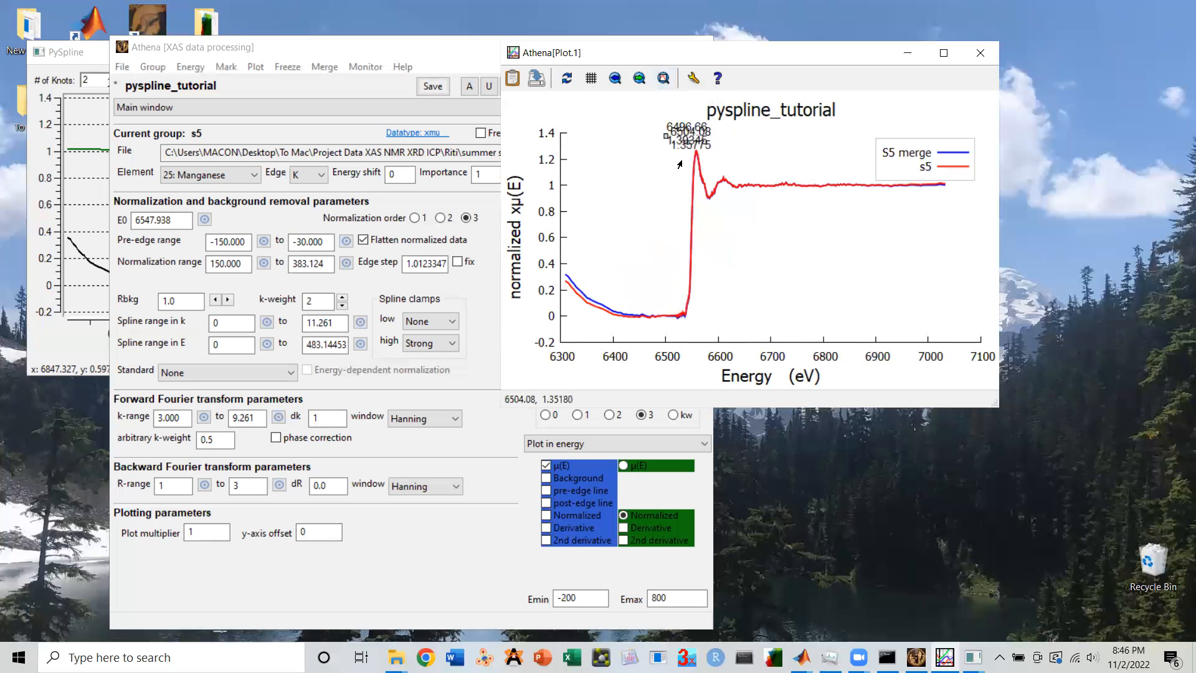
{"action": "right_click", "coordinate": [747, 330]}
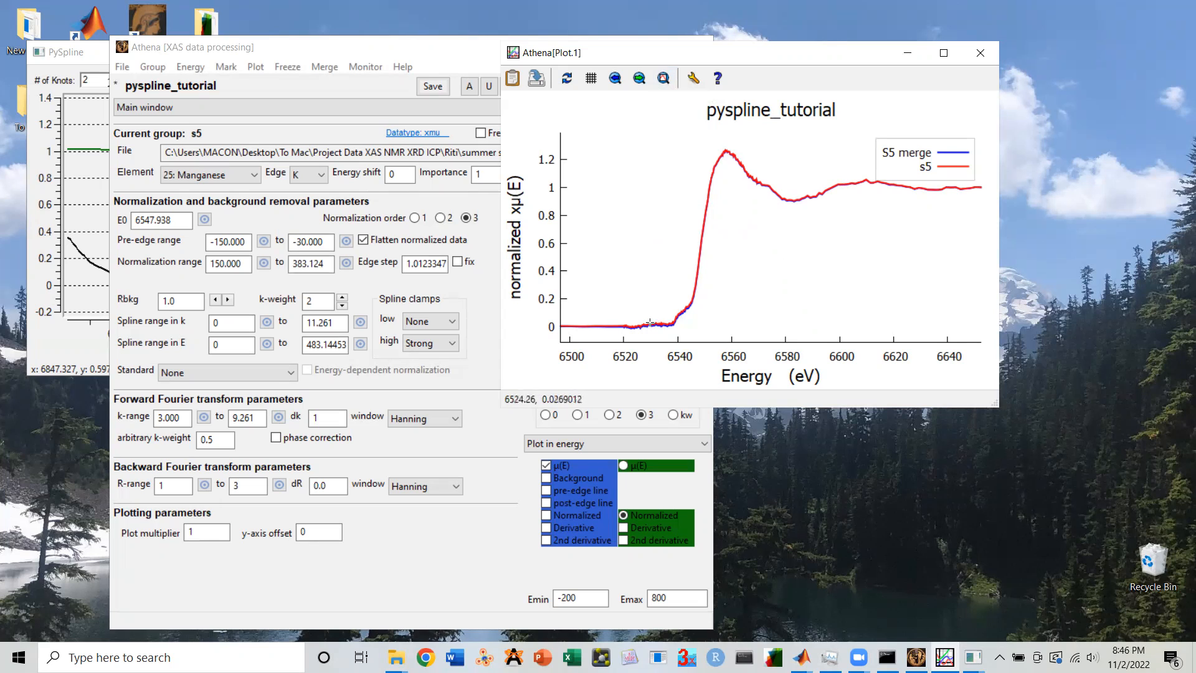
{"action": "right_click", "coordinate": [593, 301]}
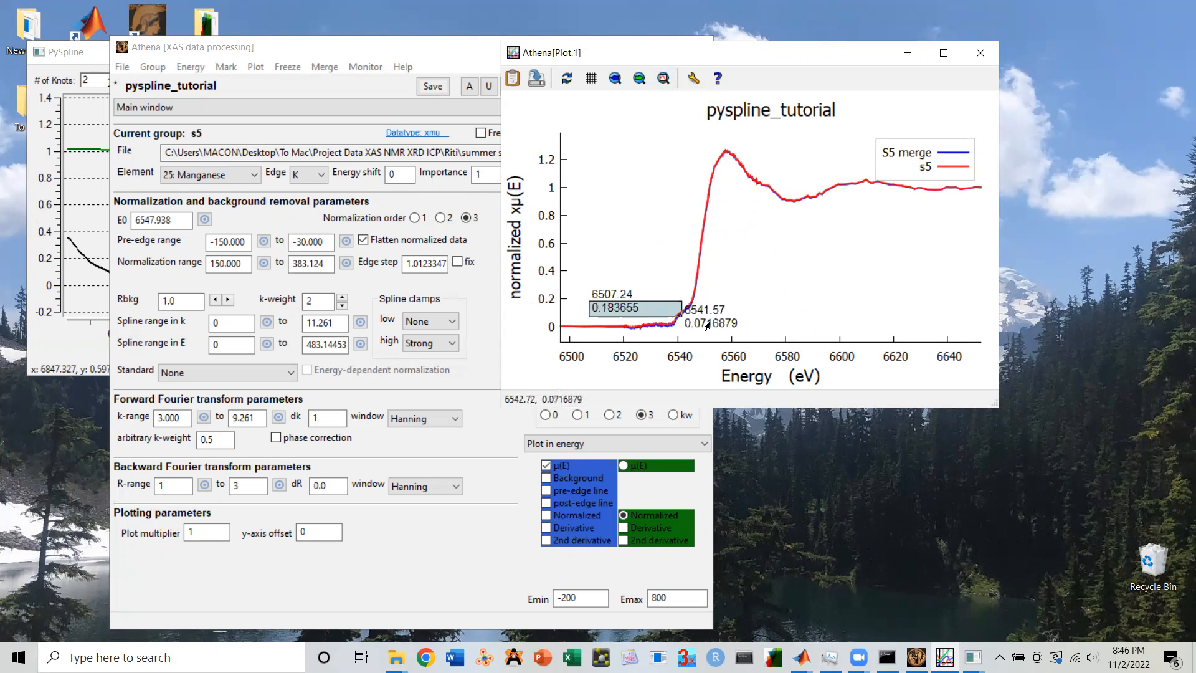
{"action": "right_click", "coordinate": [775, 323]}
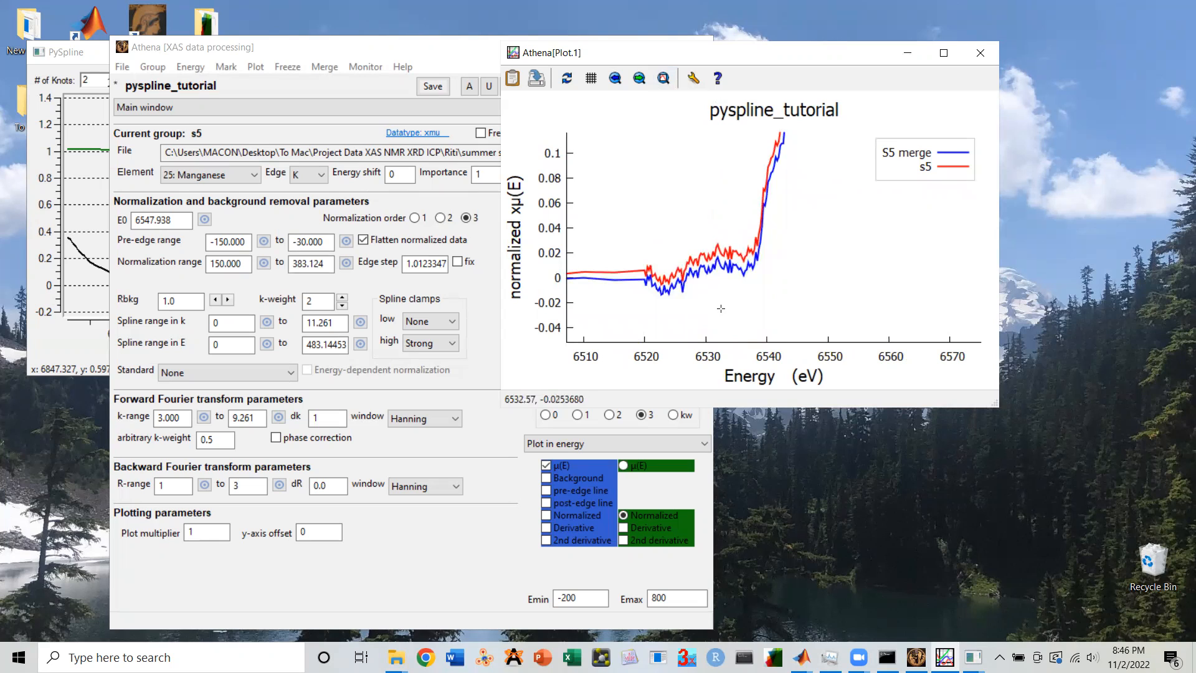
{"action": "scroll", "coordinate": [710, 308], "scroll_direction": "up", "scroll_amount": 1}
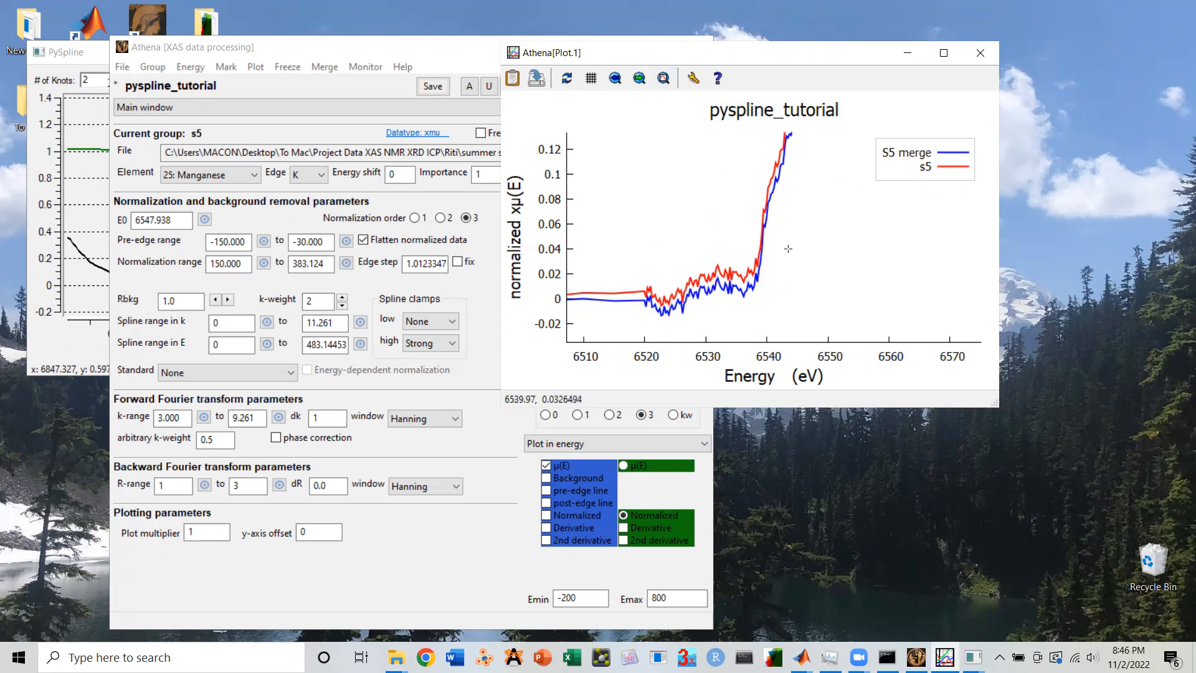
{"action": "scroll", "coordinate": [754, 236], "scroll_direction": "up", "scroll_amount": 4}
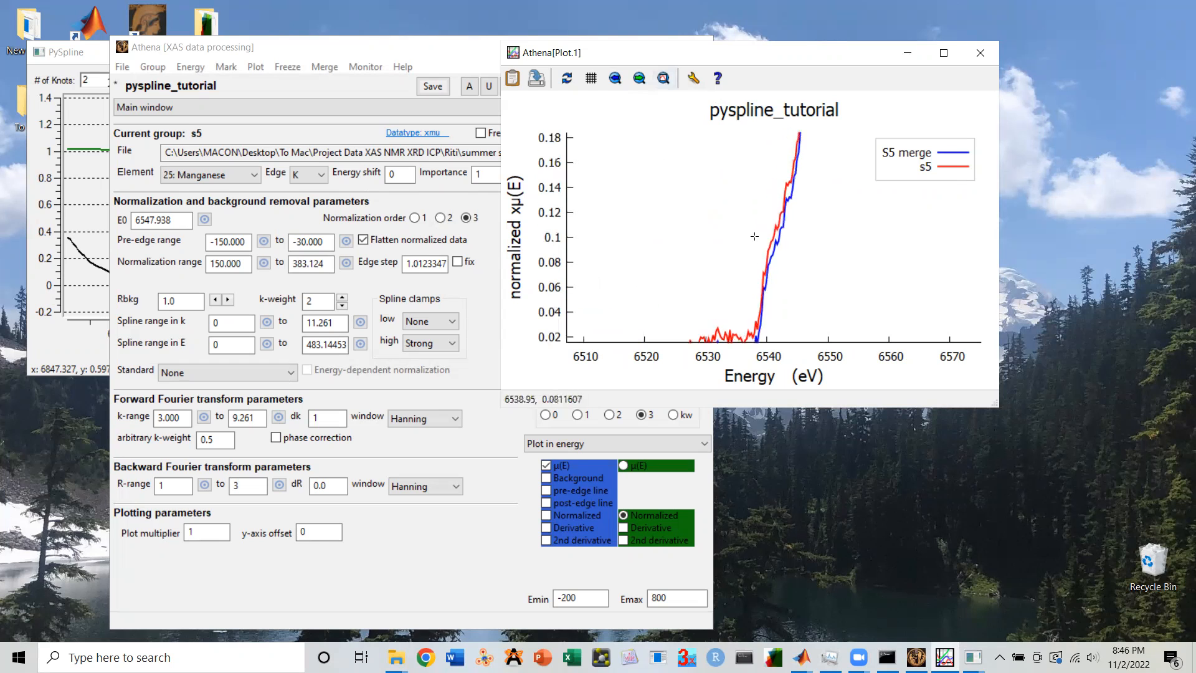
{"action": "left_click", "coordinate": [664, 78]}
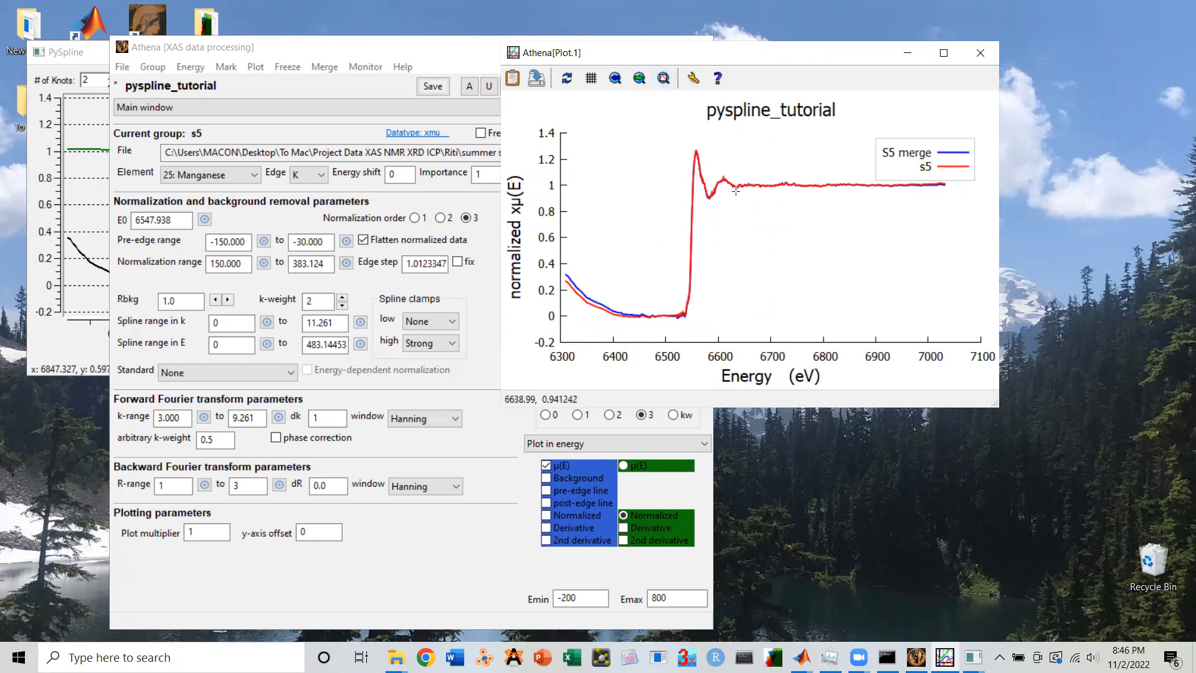
Step: Minimize Athena's main and plot windows to leave the PySpline spline window uncovered
{"action": "left_click", "coordinate": [472, 55]}
{"action": "left_click_drag", "start_coordinate": [472, 55], "coordinate": [888, 153]}
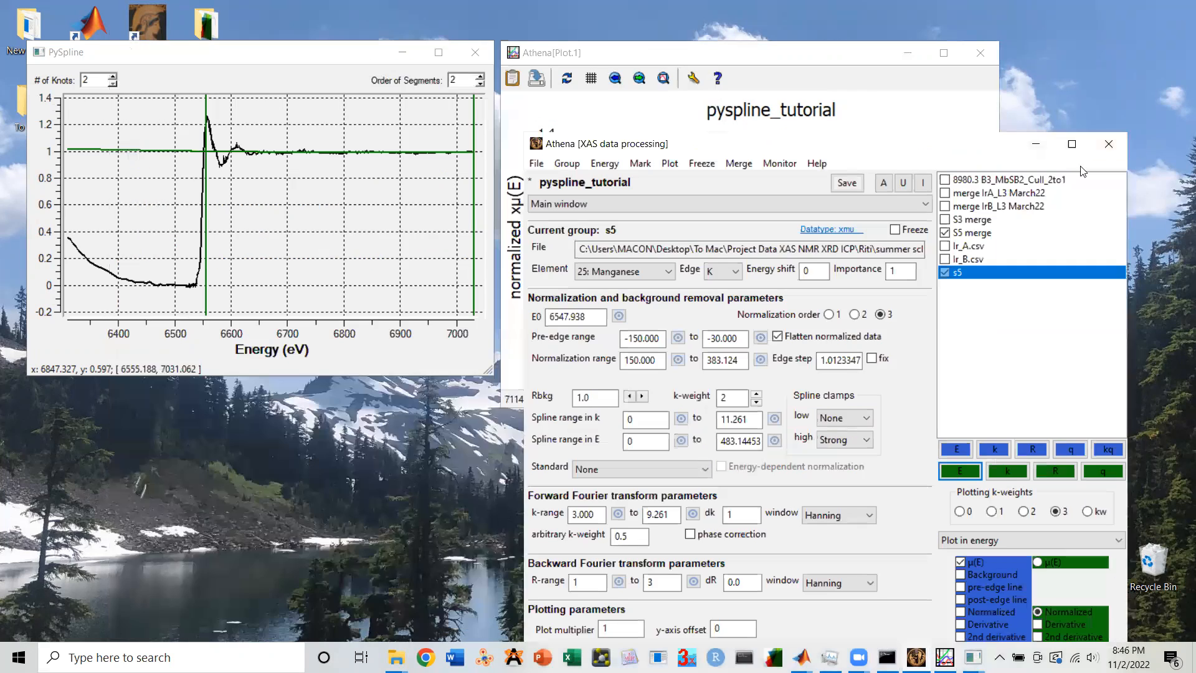
{"action": "left_click", "coordinate": [1039, 146]}
{"action": "left_click", "coordinate": [909, 55]}
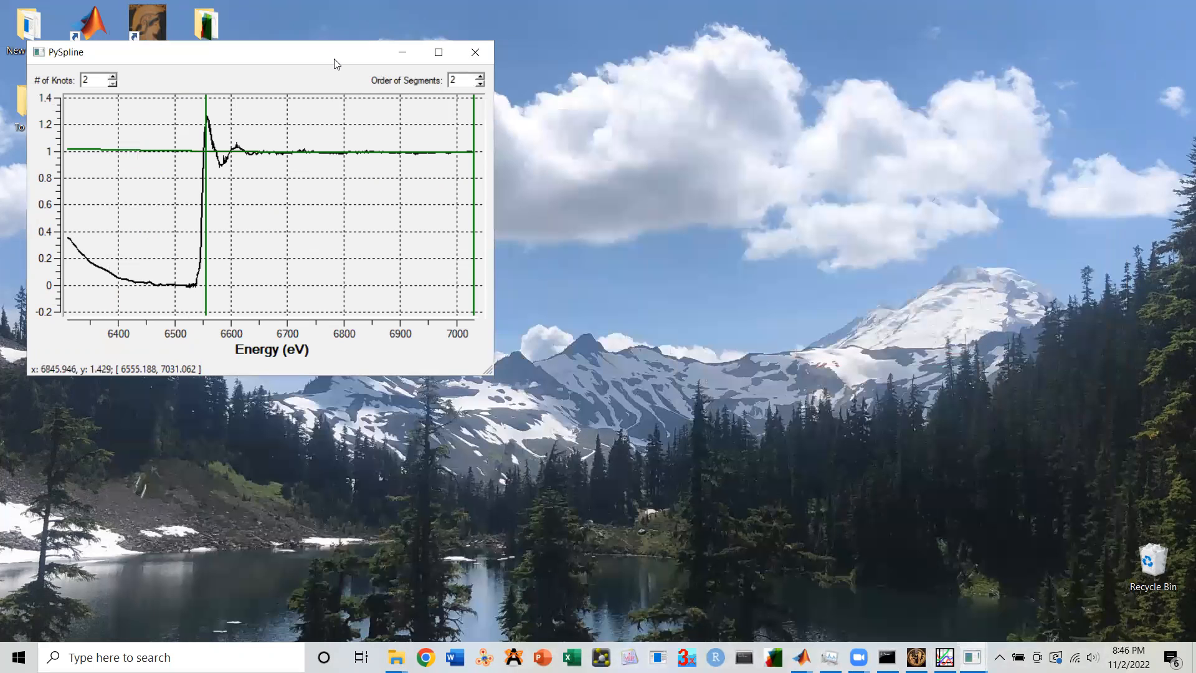
Step: Bring up the PySpline background window beside the spline window and move its range limits to about 6638 and 6891 eV
{"action": "left_click_drag", "start_coordinate": [335, 63], "coordinate": [515, 51]}
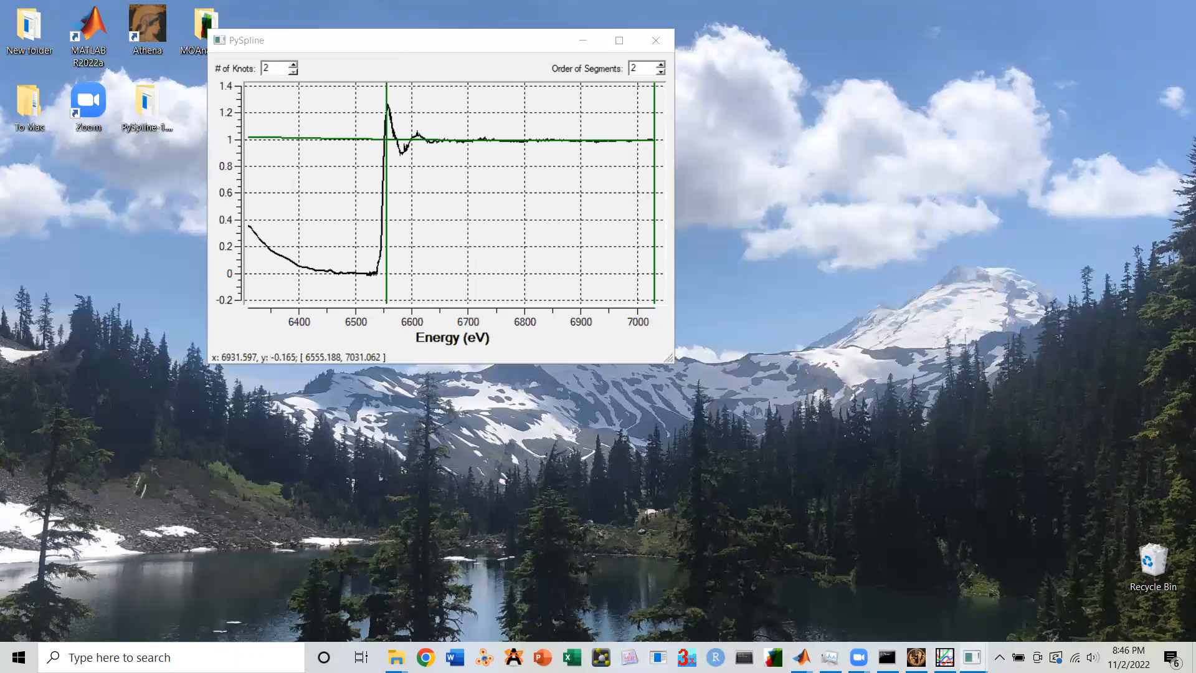
{"action": "left_click", "coordinate": [972, 657]}
{"action": "left_click", "coordinate": [1117, 599]}
{"action": "left_click_drag", "start_coordinate": [657, 213], "coordinate": [1005, 207]}
{"action": "left_click_drag", "start_coordinate": [575, 267], "coordinate": [756, 251]}
{"action": "left_click", "coordinate": [320, 213]}
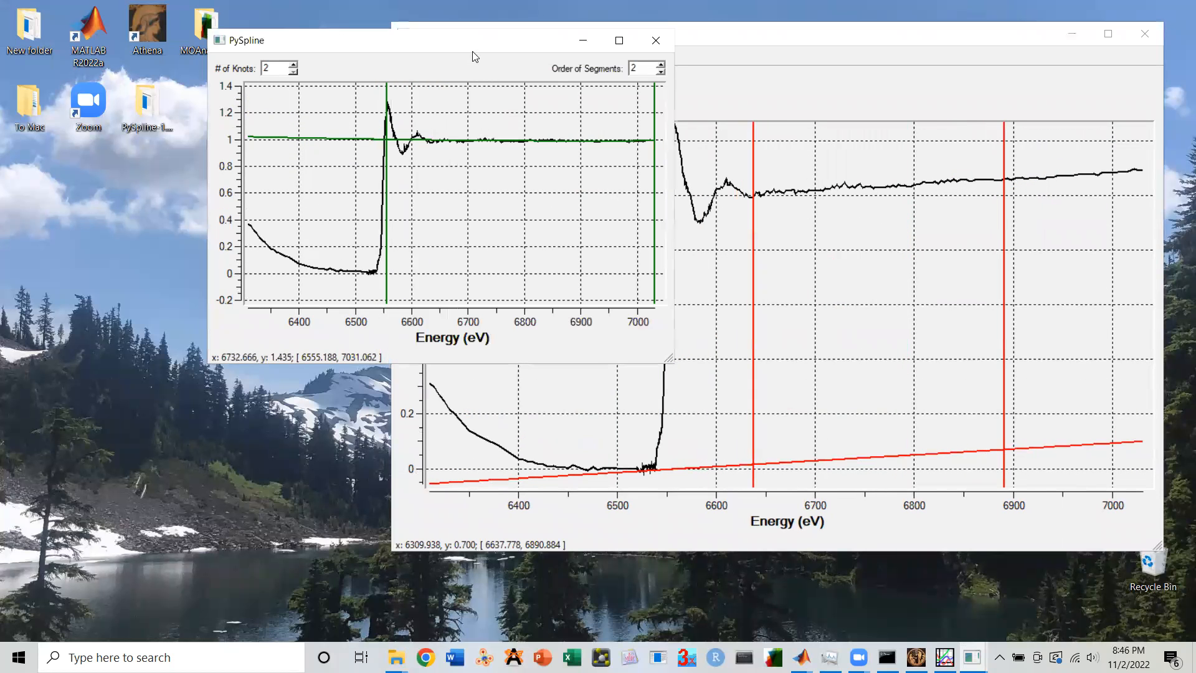
{"action": "left_click_drag", "start_coordinate": [473, 53], "coordinate": [308, 63]}
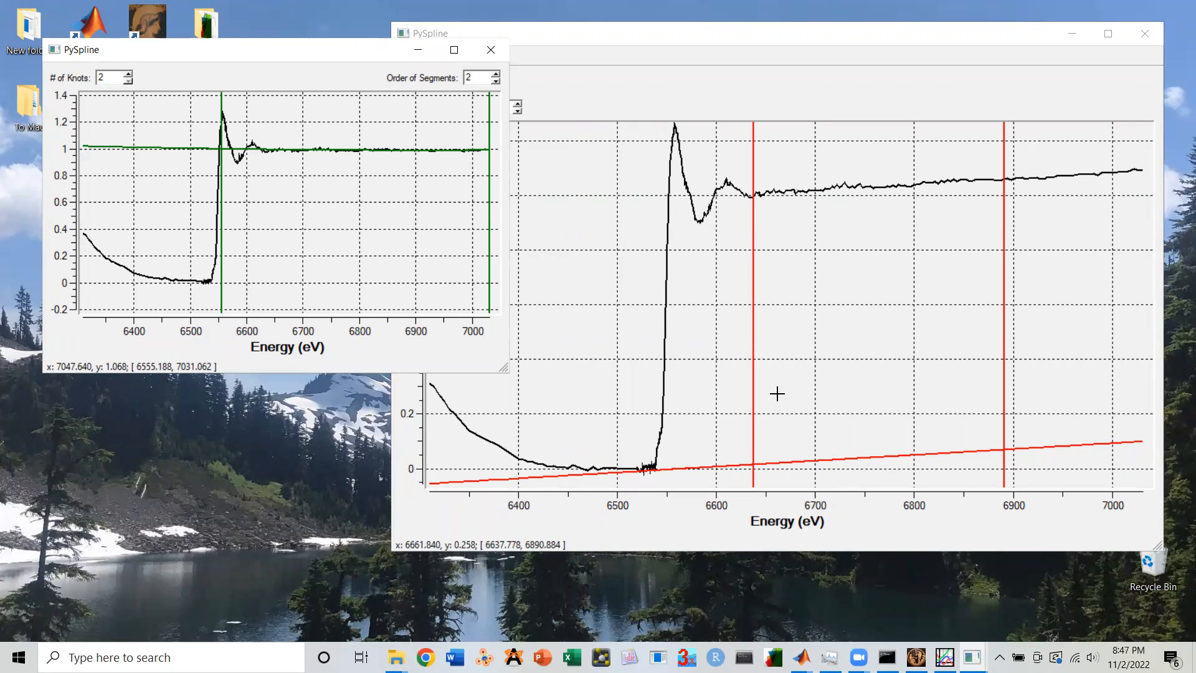
Step: Minimize the PySpline background window and bring Athena's plot of the overlaid spectra back up
{"action": "left_click", "coordinate": [1072, 34]}
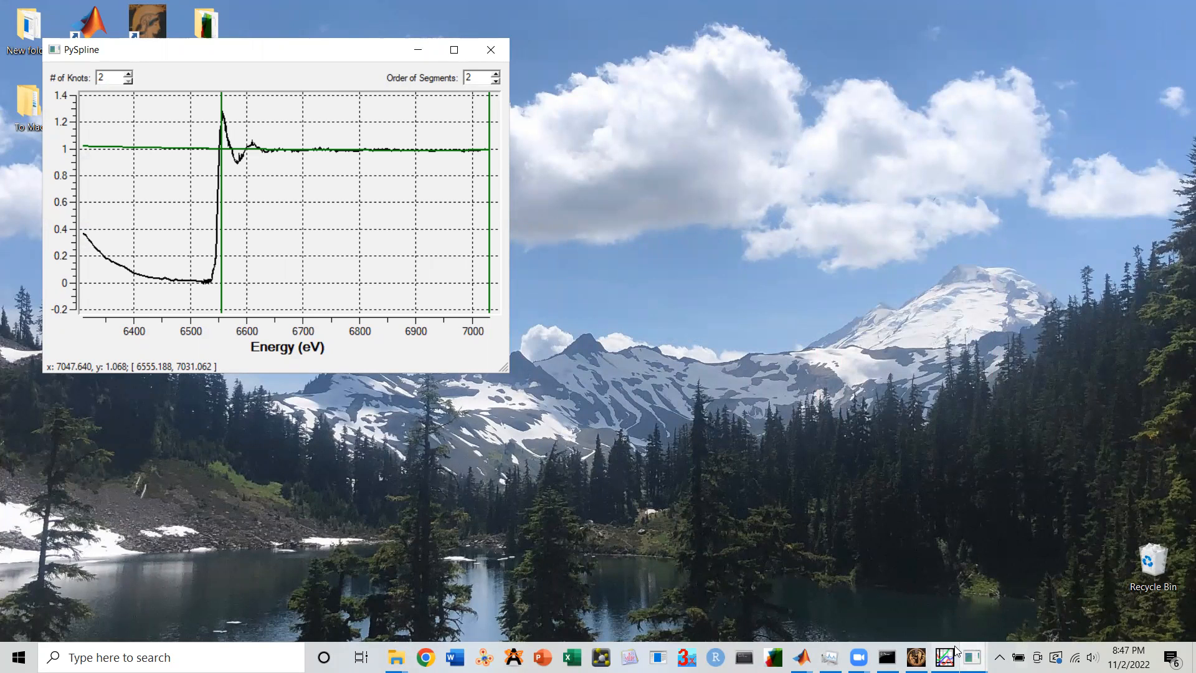
{"action": "mouse_move", "coordinate": [958, 652]}
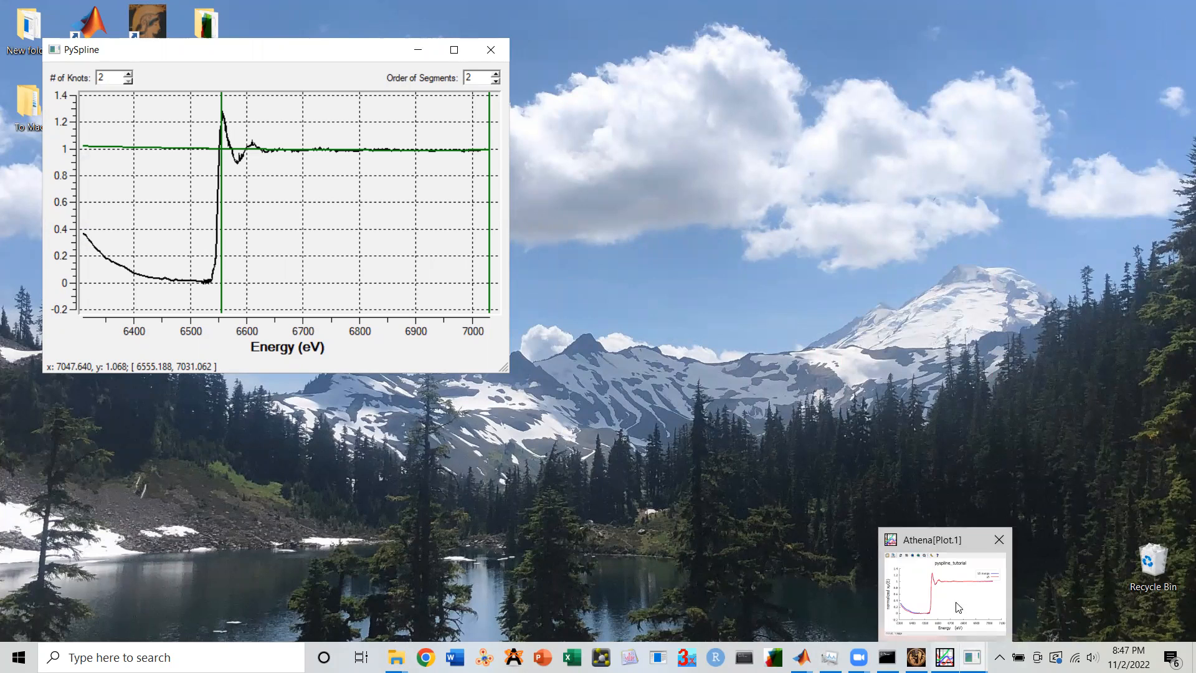